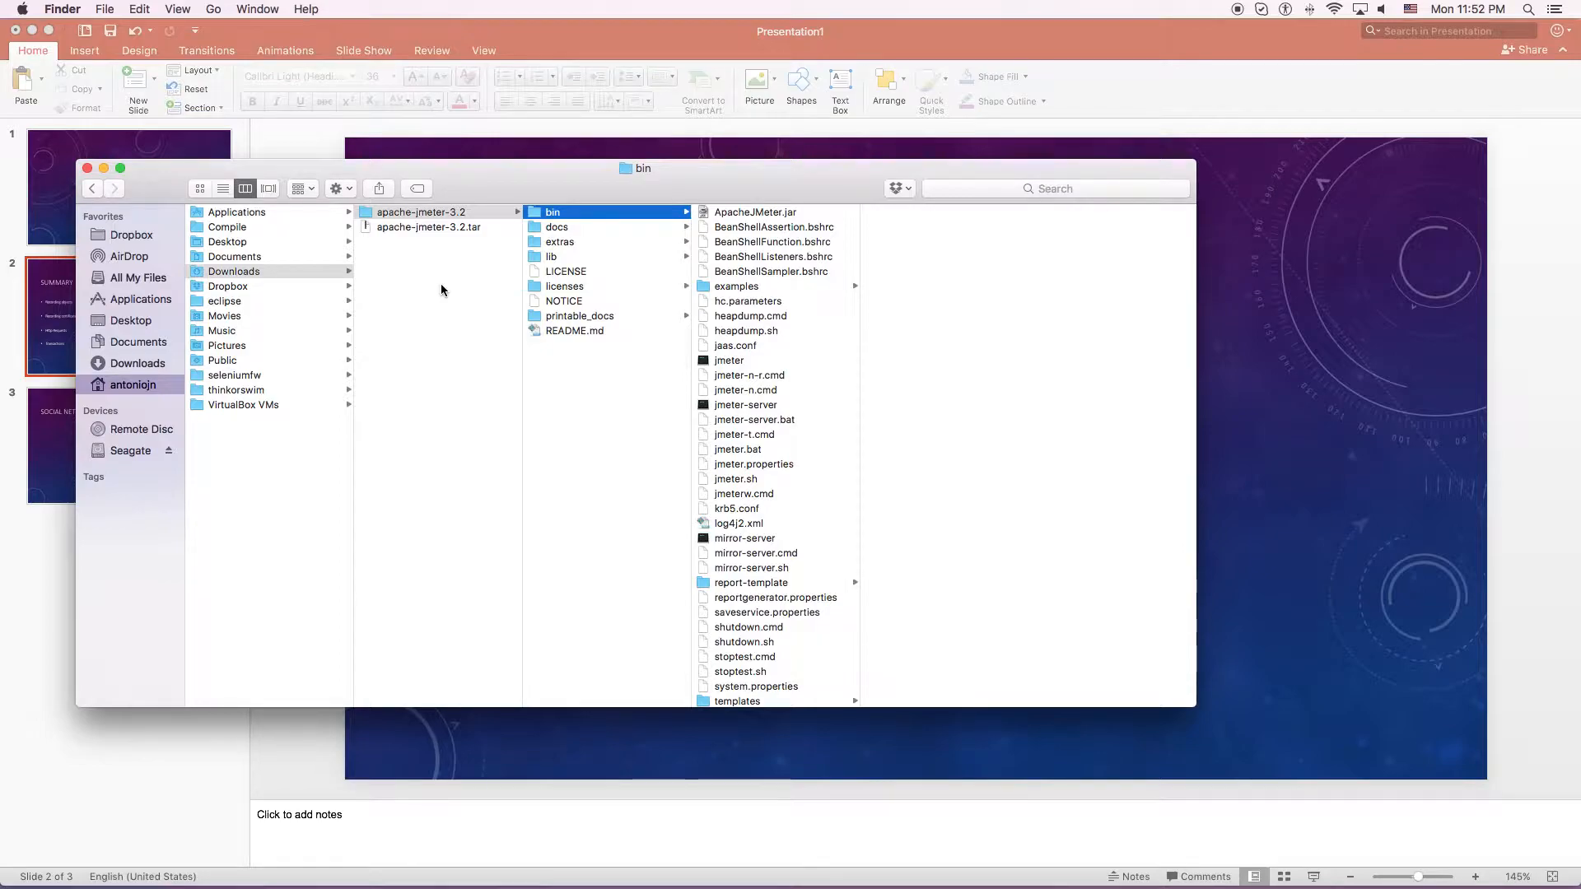
Step: Launch JMeter by running jmeter.sh from the bin folder of apache-jmeter-3.2 and maximize its window
{"action": "left_click", "coordinate": [461, 225]}
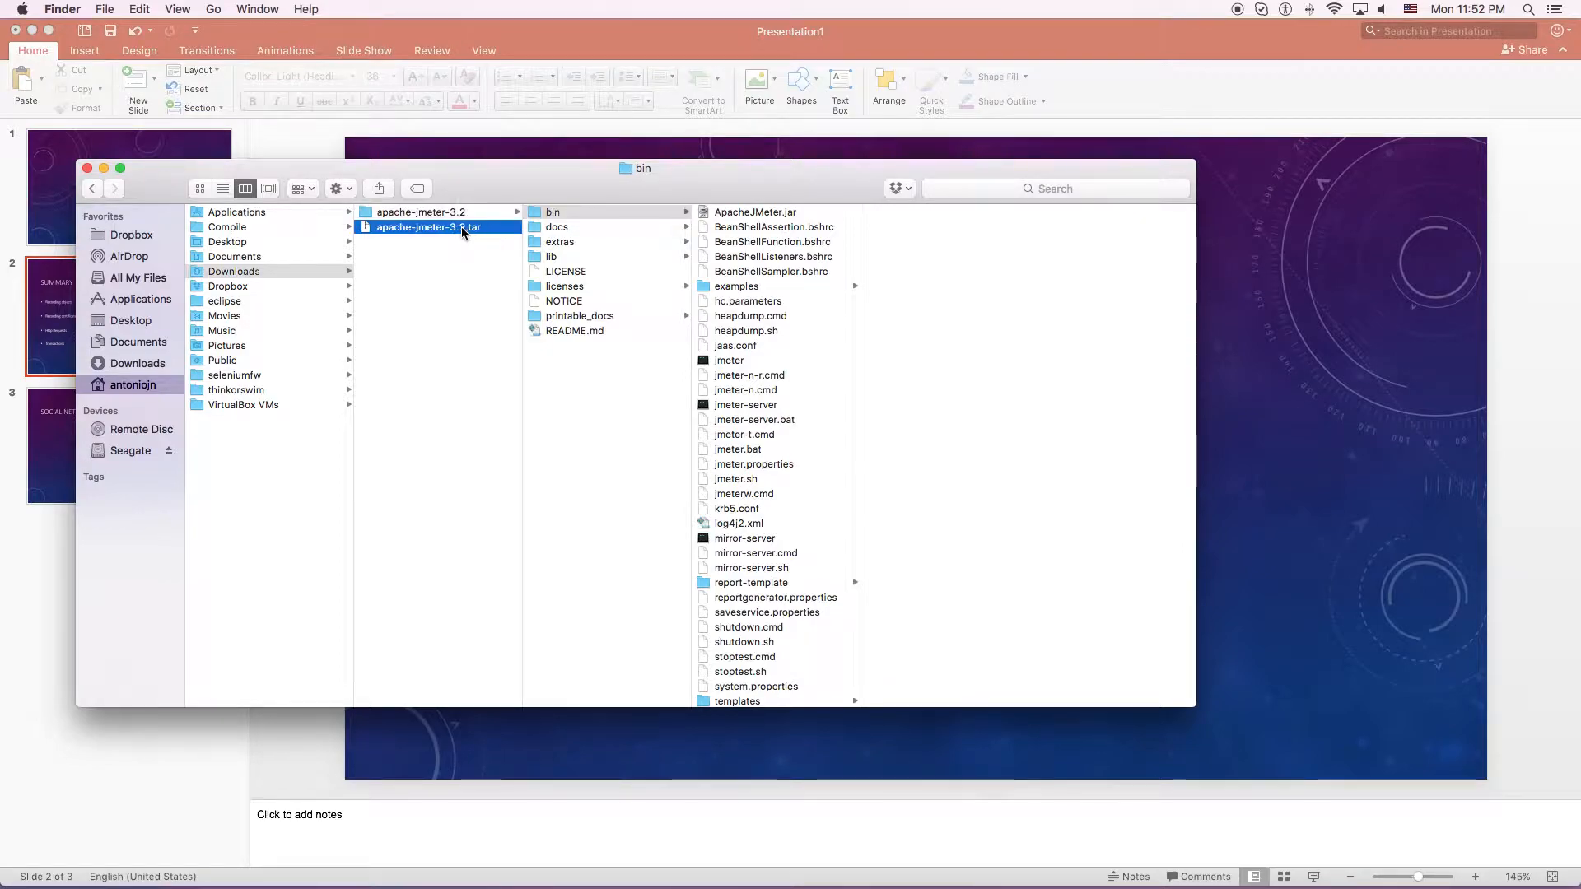
{"action": "left_click", "coordinate": [436, 212]}
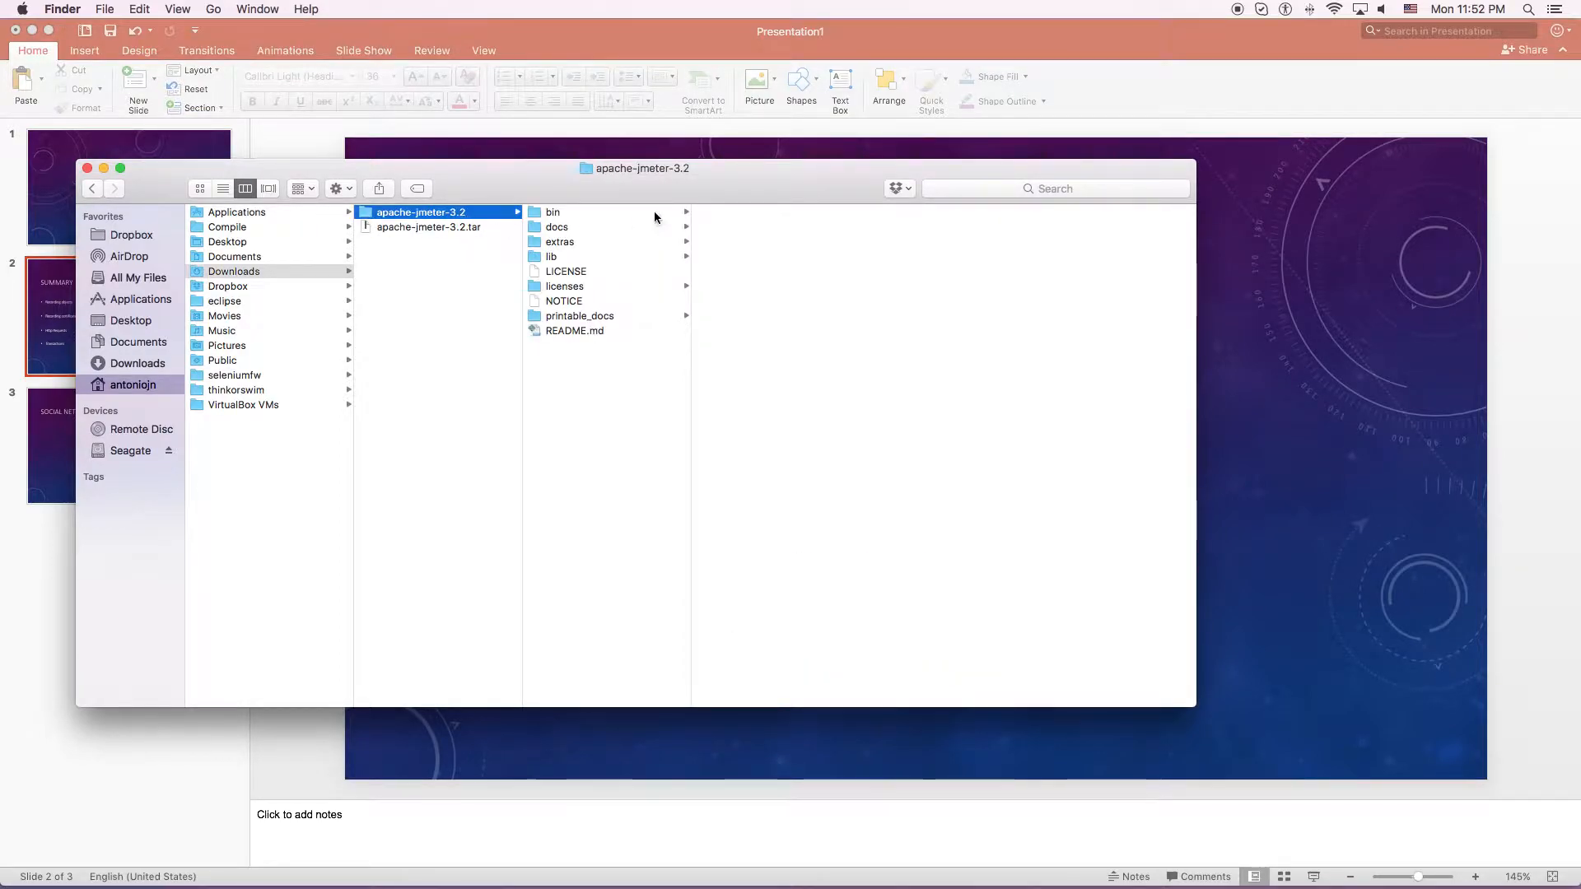
{"action": "left_click", "coordinate": [619, 213]}
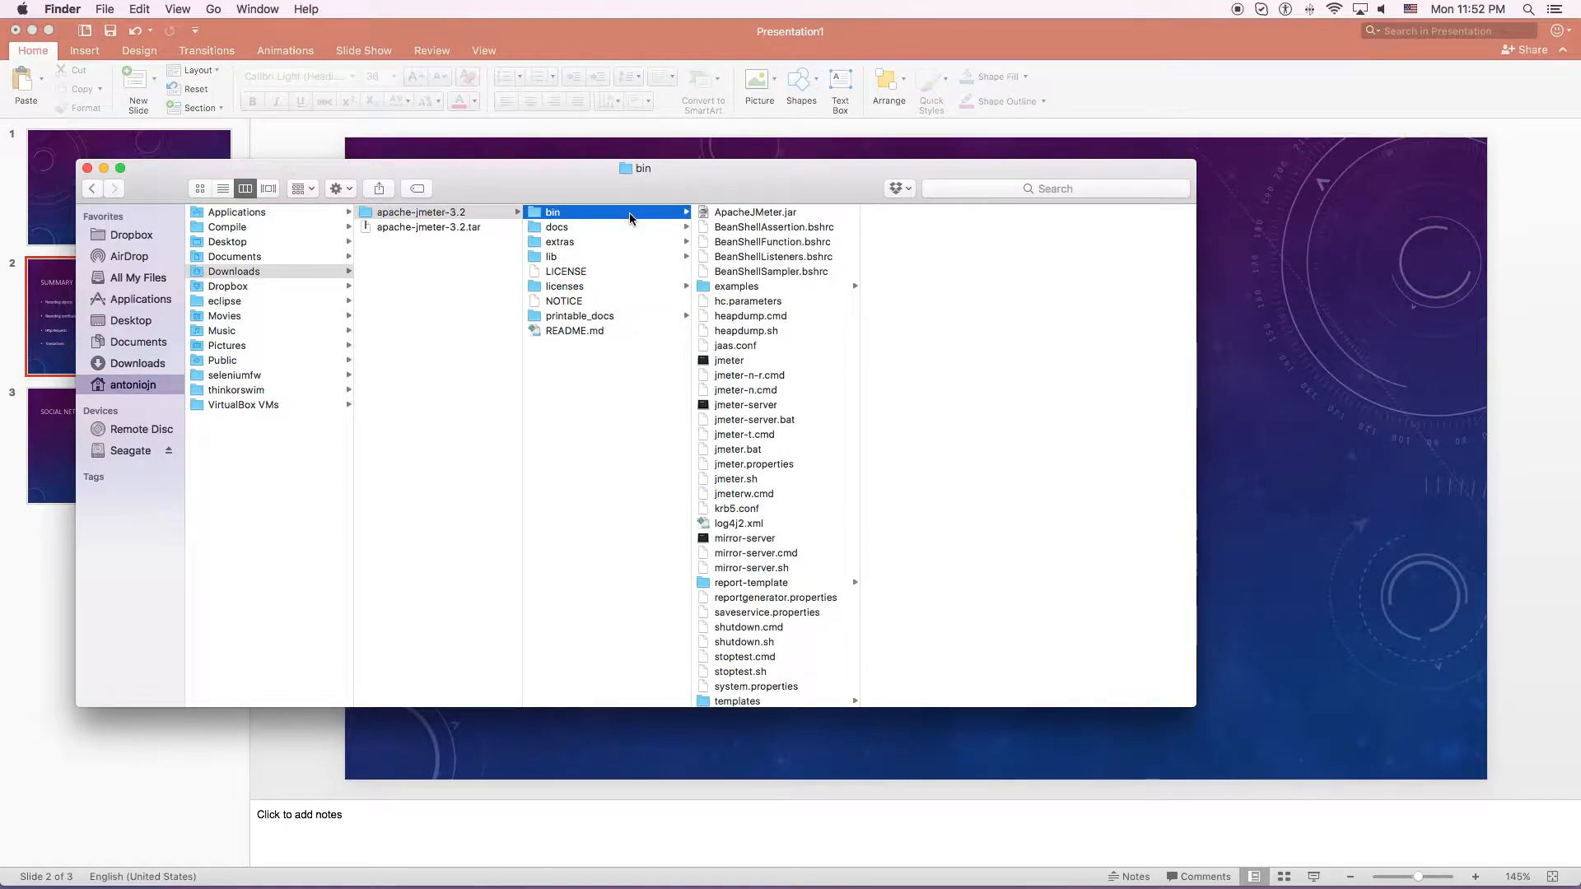
{"action": "left_click", "coordinate": [750, 481]}
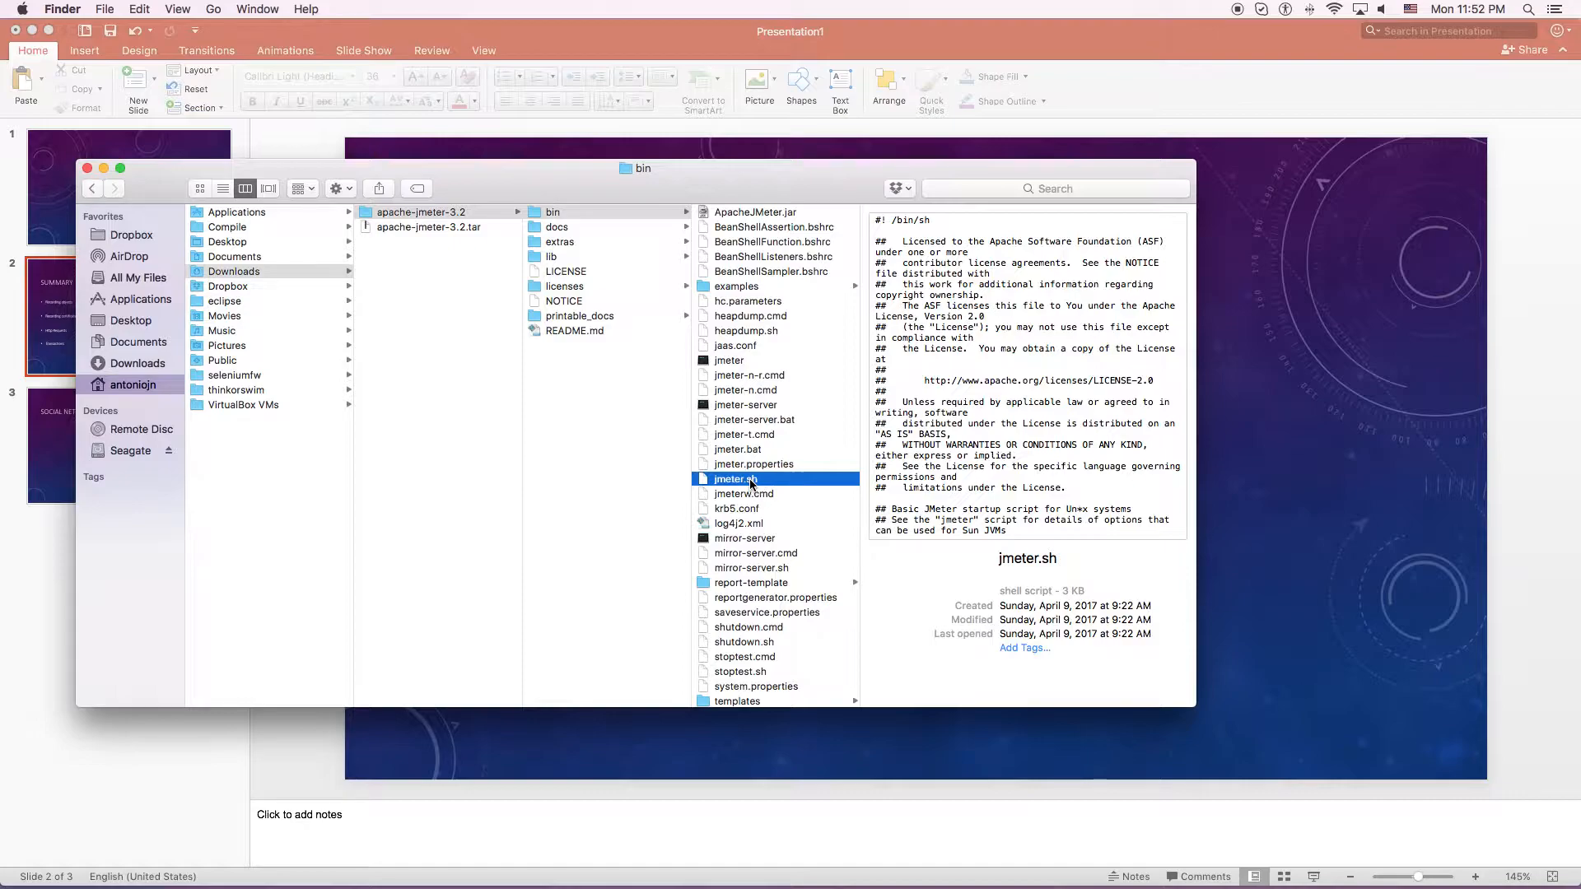
{"action": "double_click", "coordinate": [750, 483]}
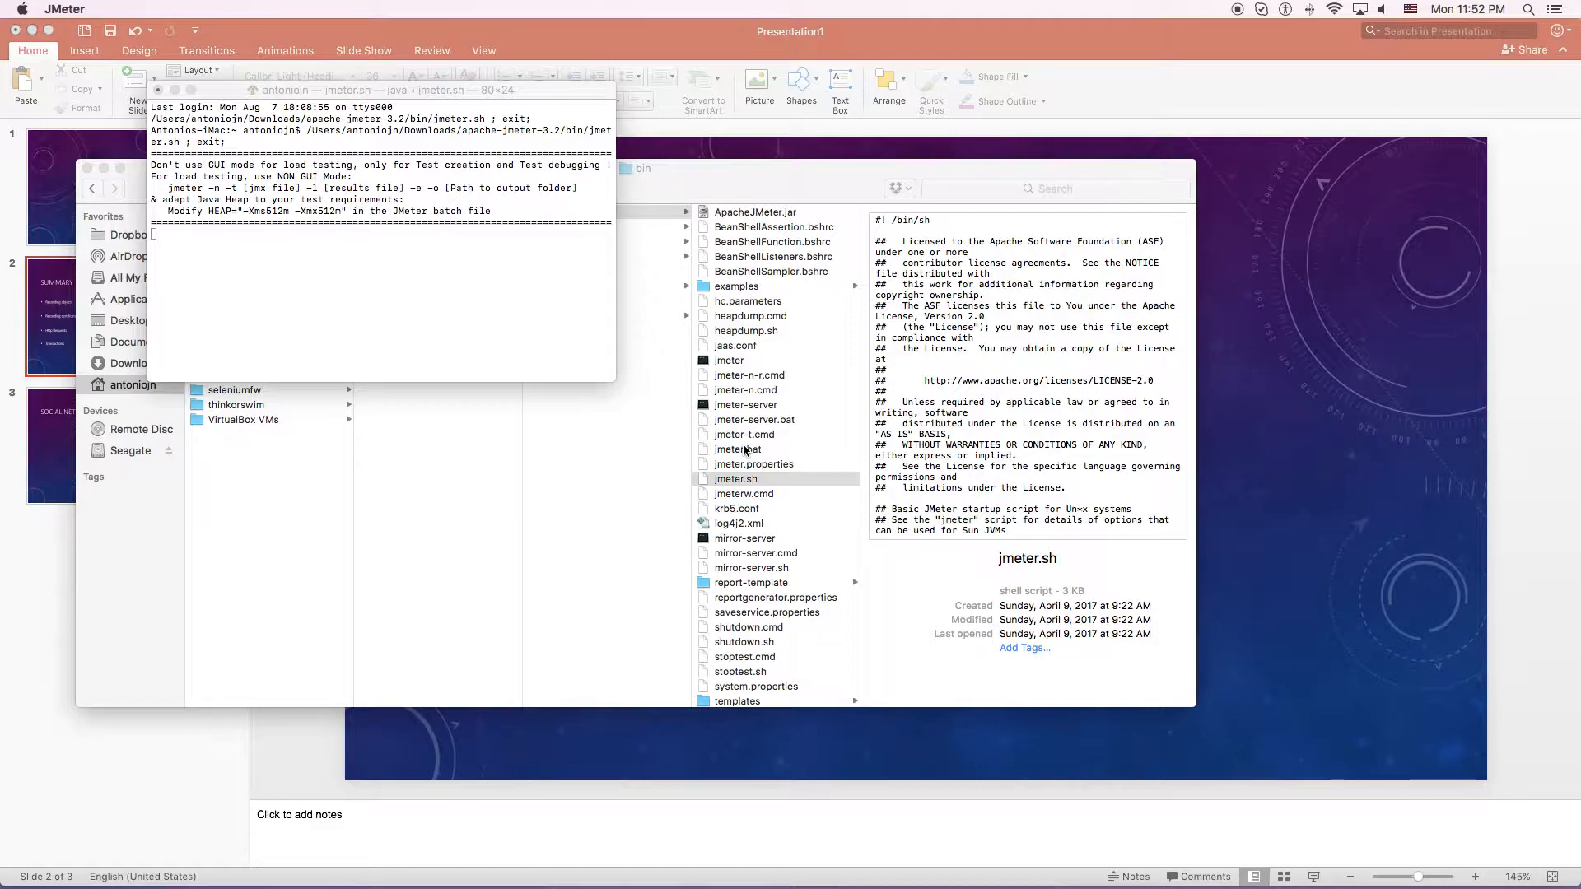
{"action": "left_click", "coordinate": [644, 452]}
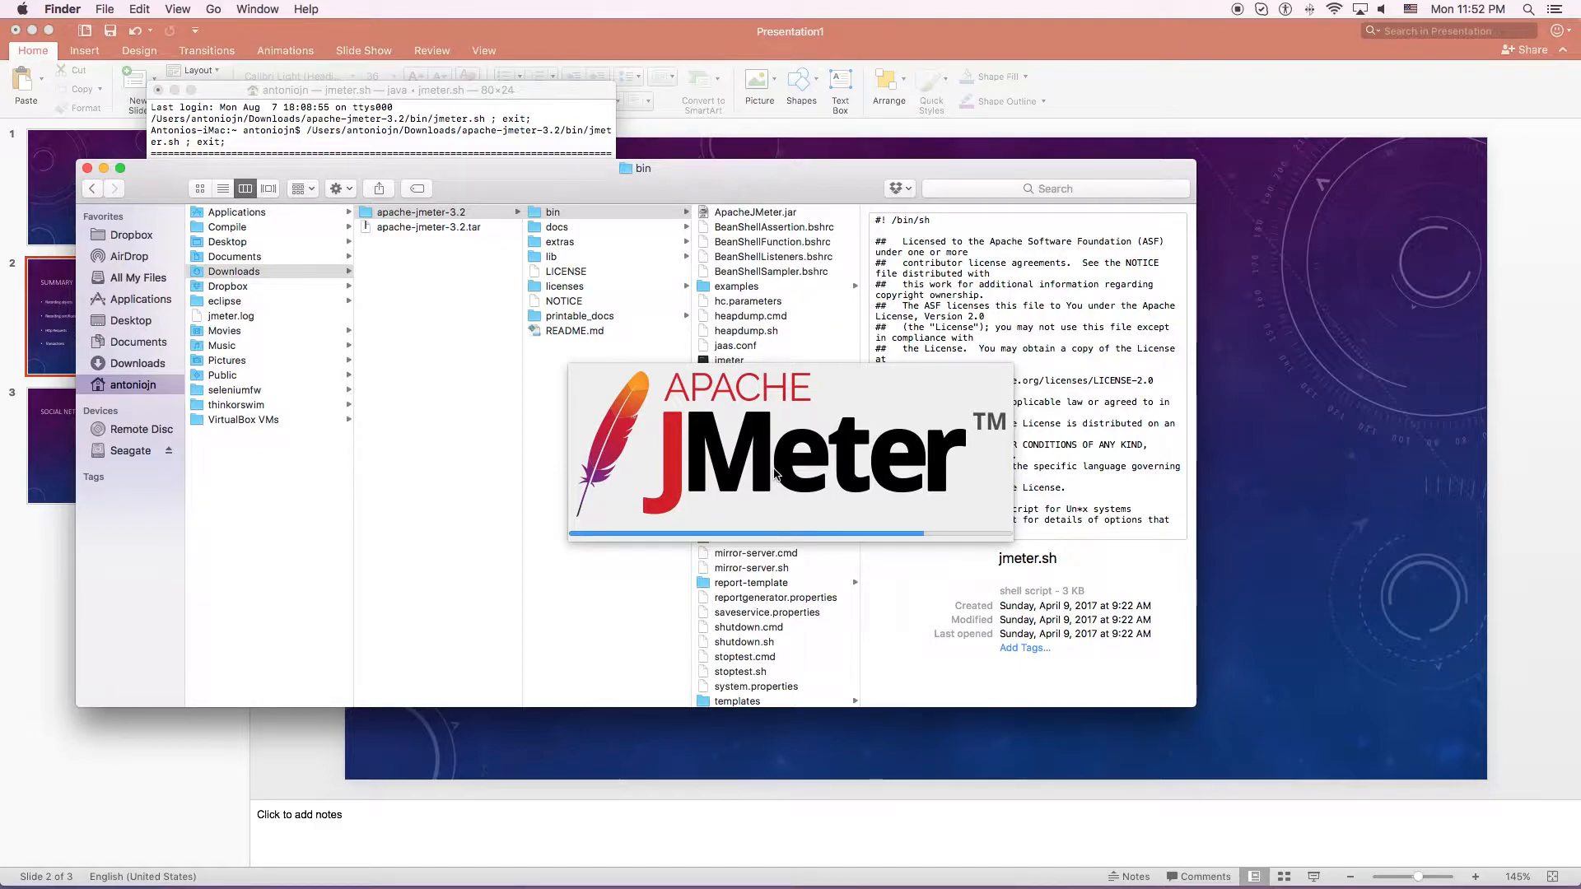
{"action": "left_click", "coordinate": [809, 99]}
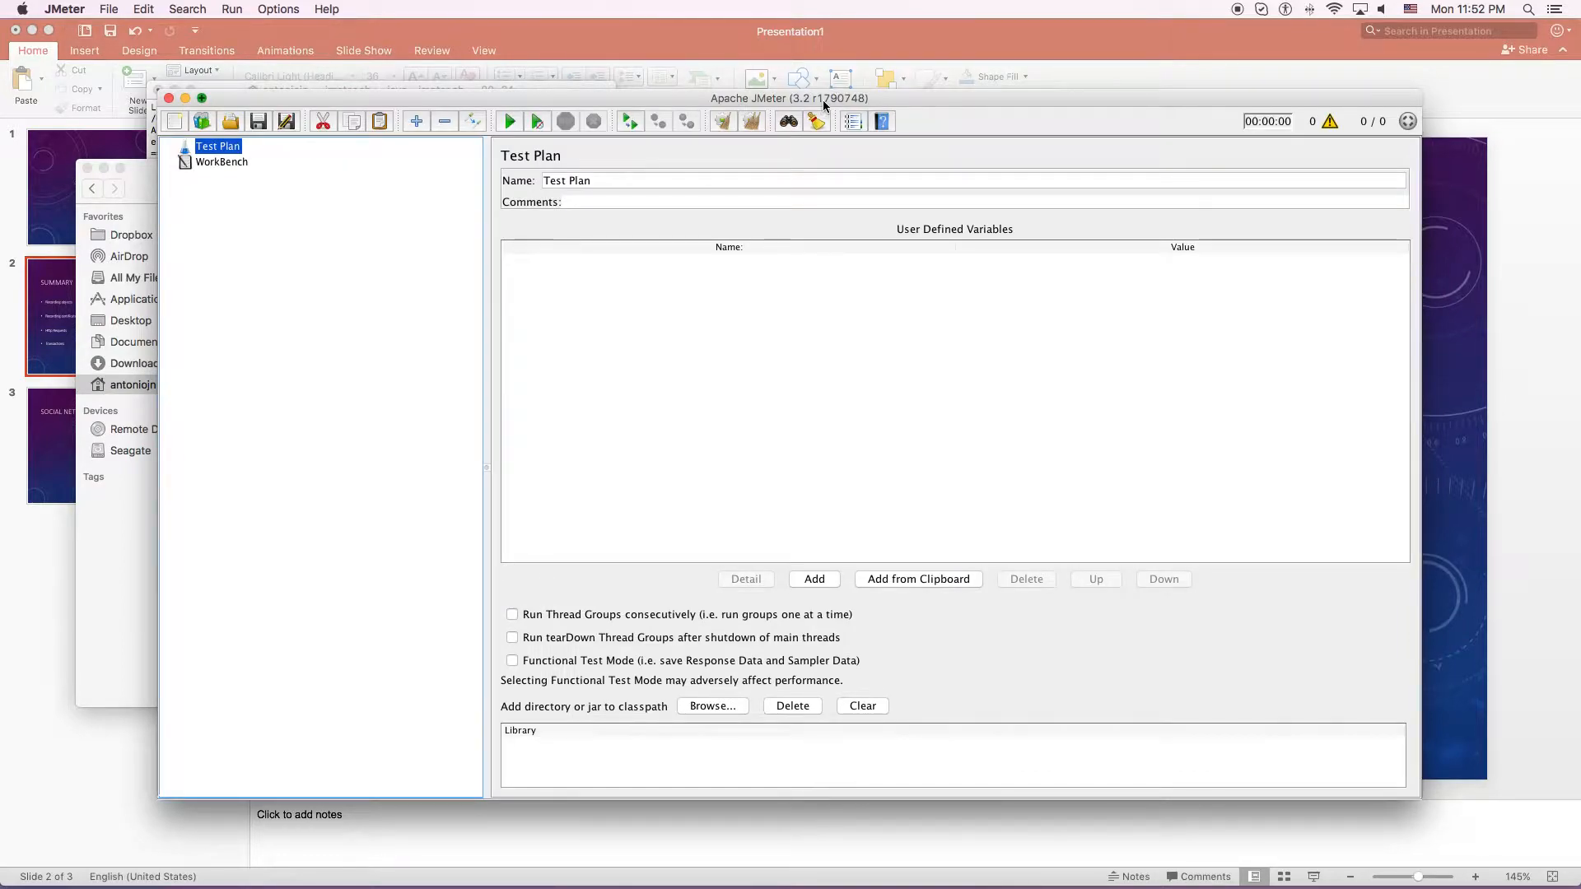
{"action": "double_click", "coordinate": [823, 101]}
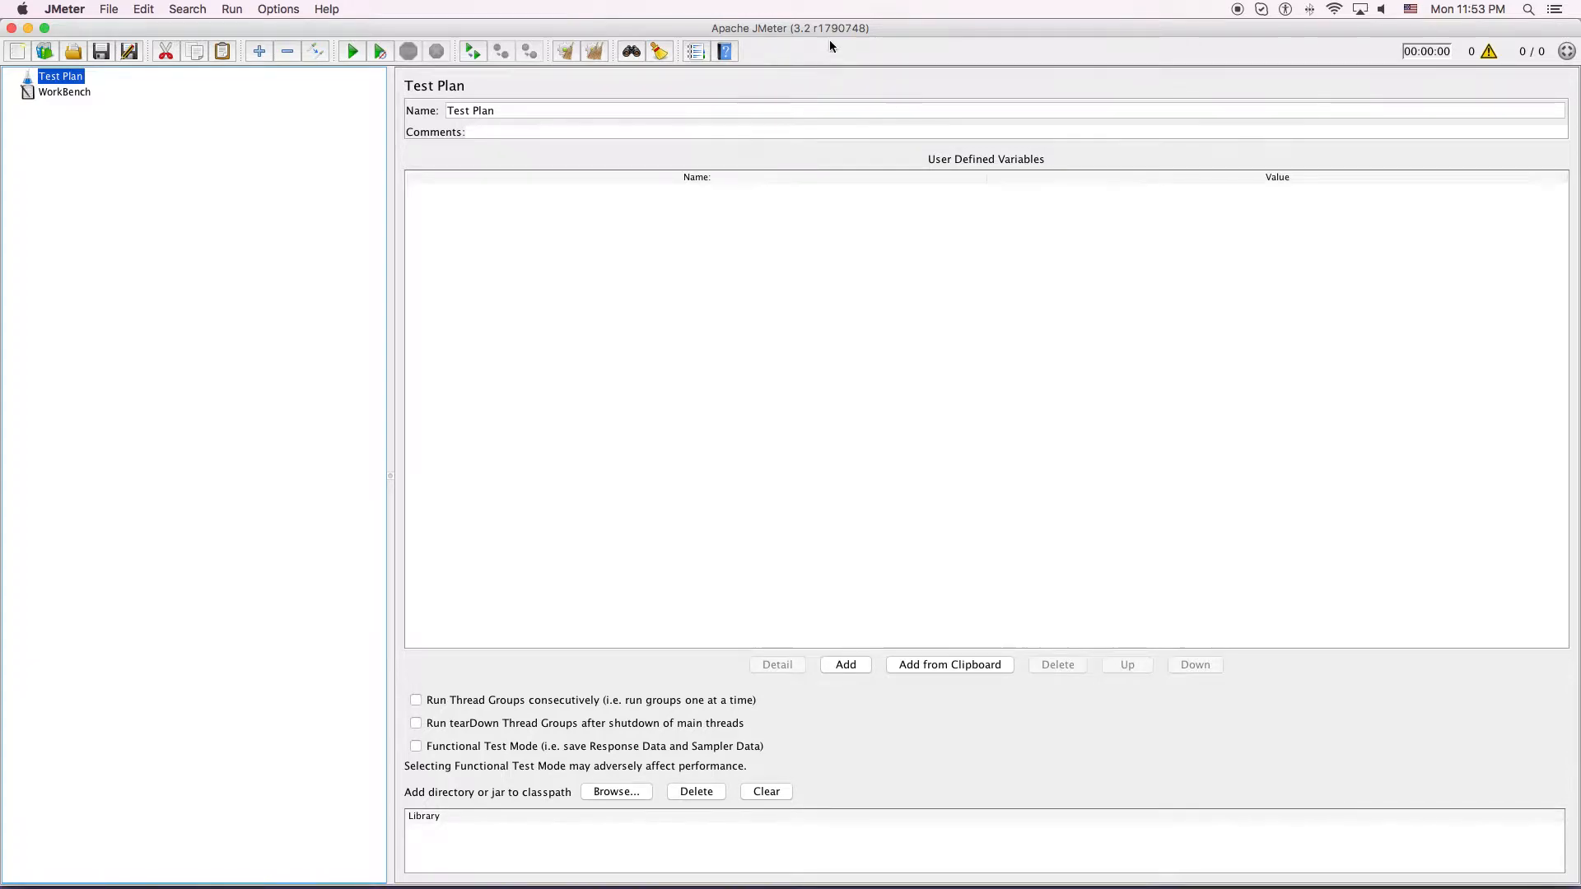
Step: Create a test plan from the Recording template
{"action": "left_click", "coordinate": [108, 11]}
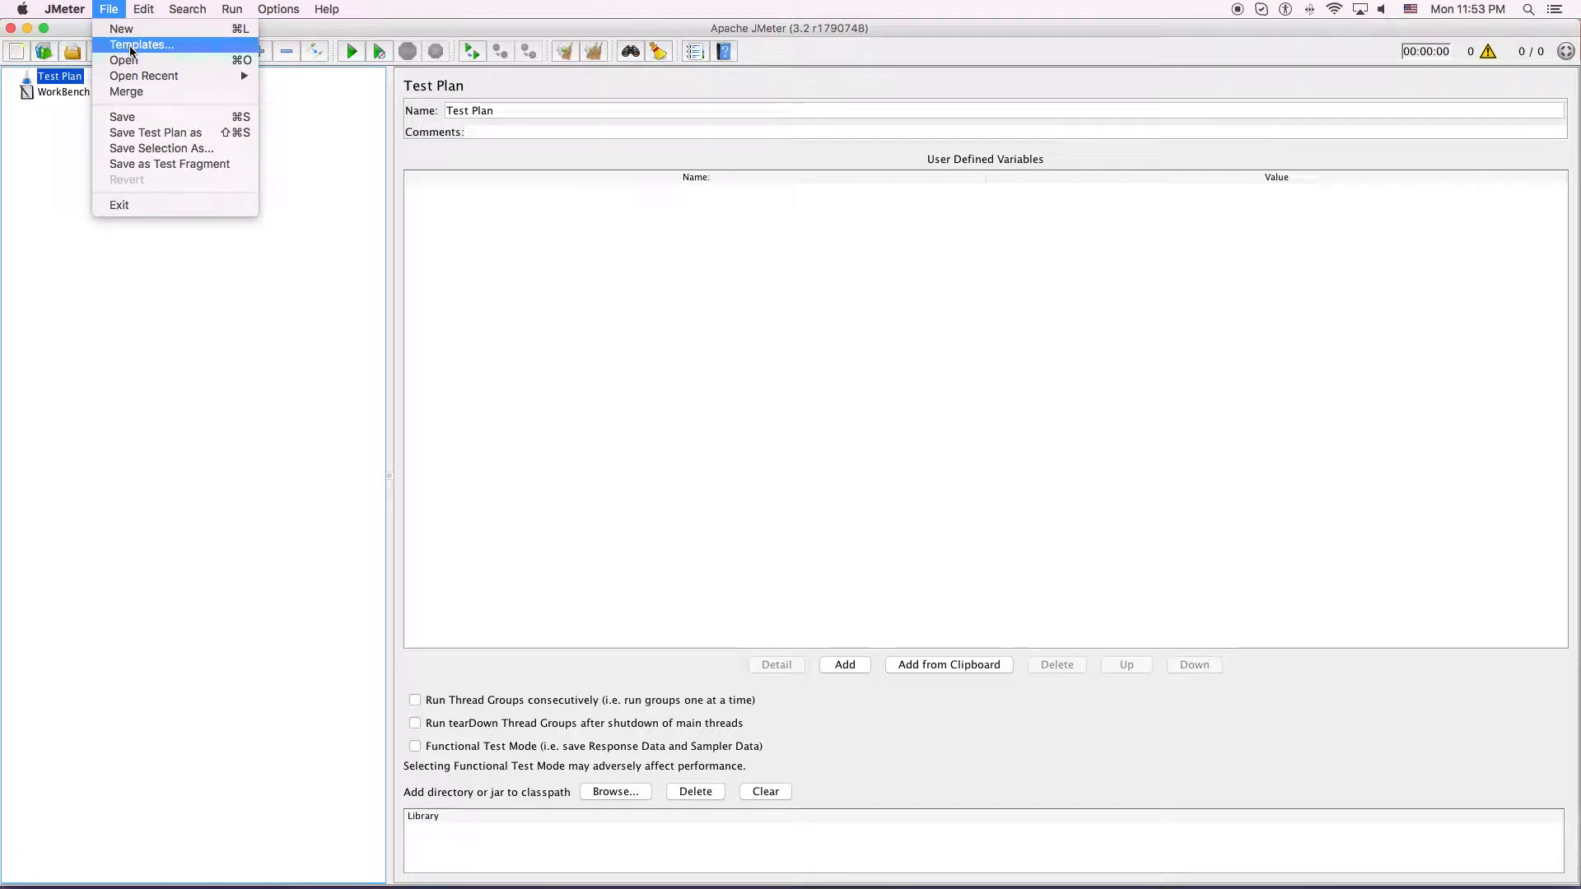
{"action": "left_click", "coordinate": [130, 46]}
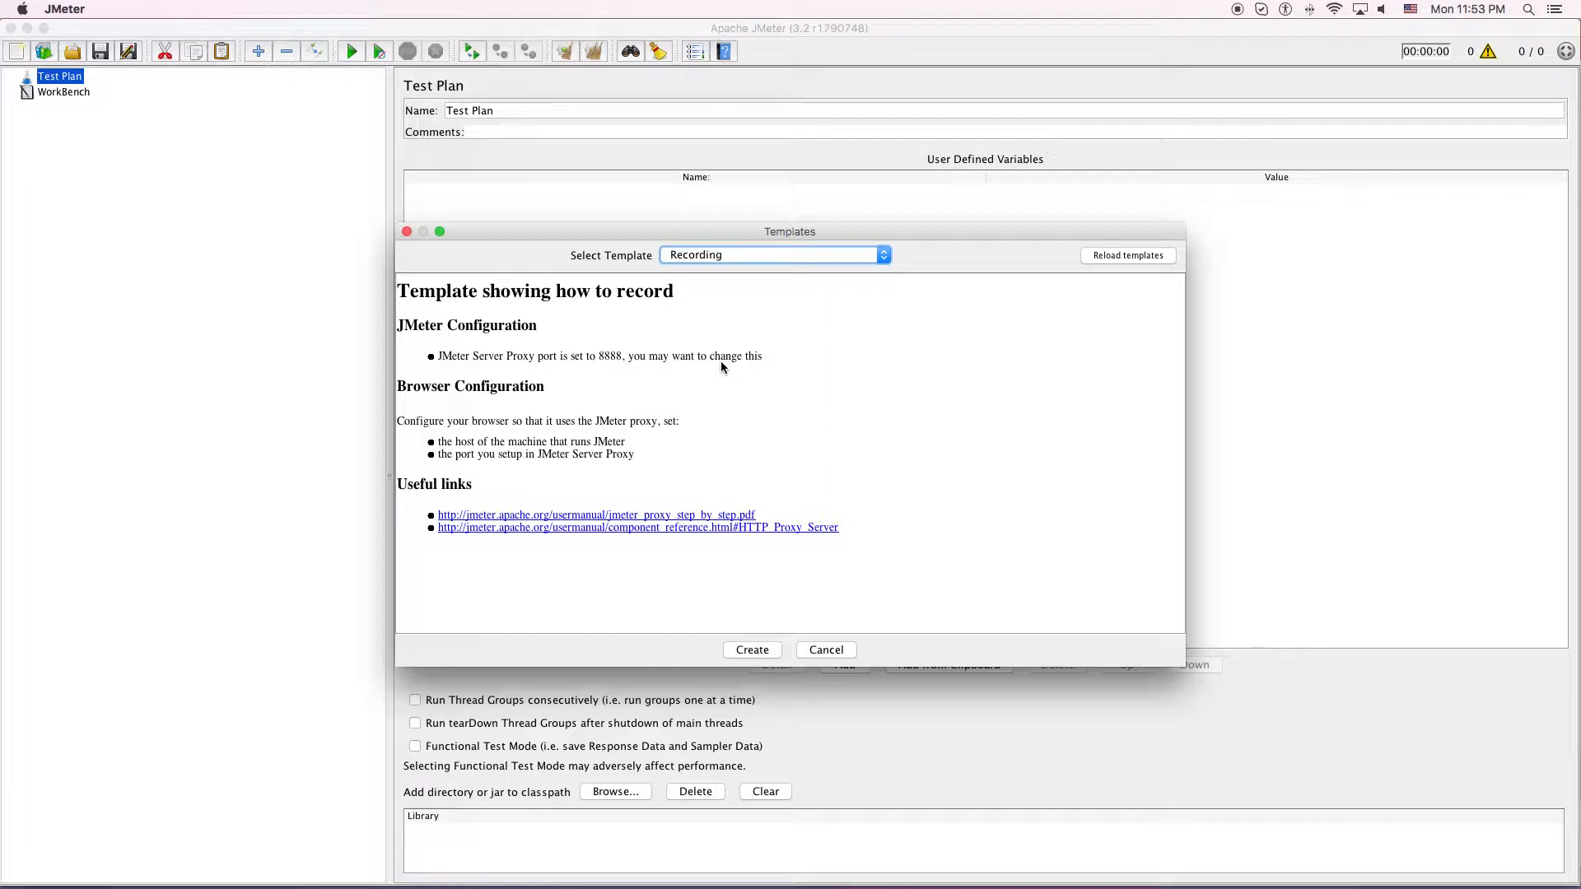
{"action": "left_click", "coordinate": [750, 655]}
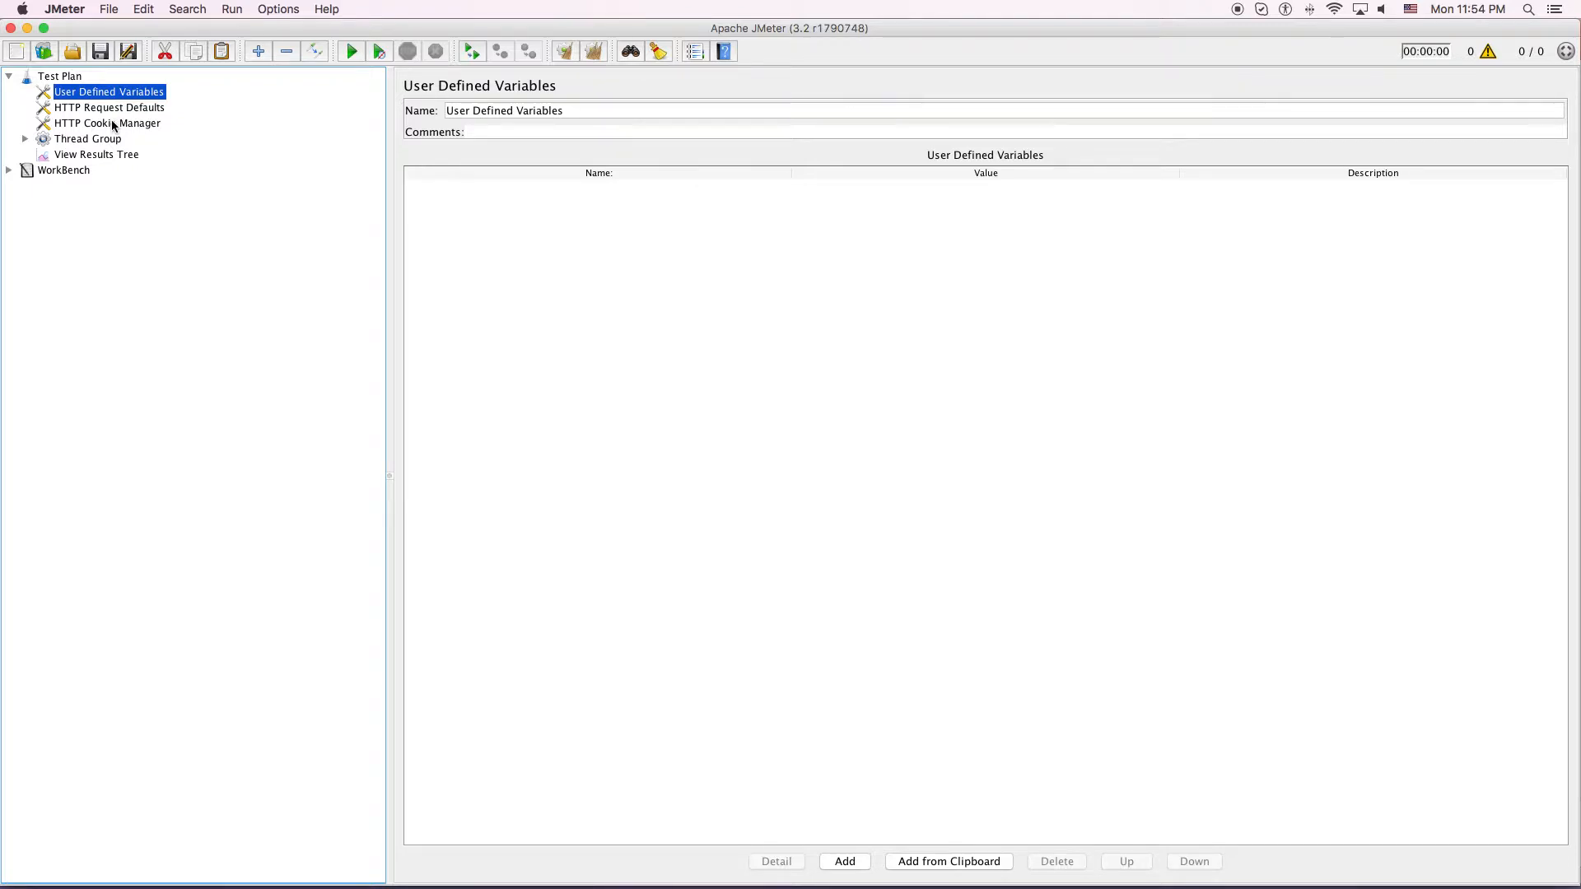
Step: Expand the Thread Group and view its settings and its Recording Controller
{"action": "left_click", "coordinate": [24, 138]}
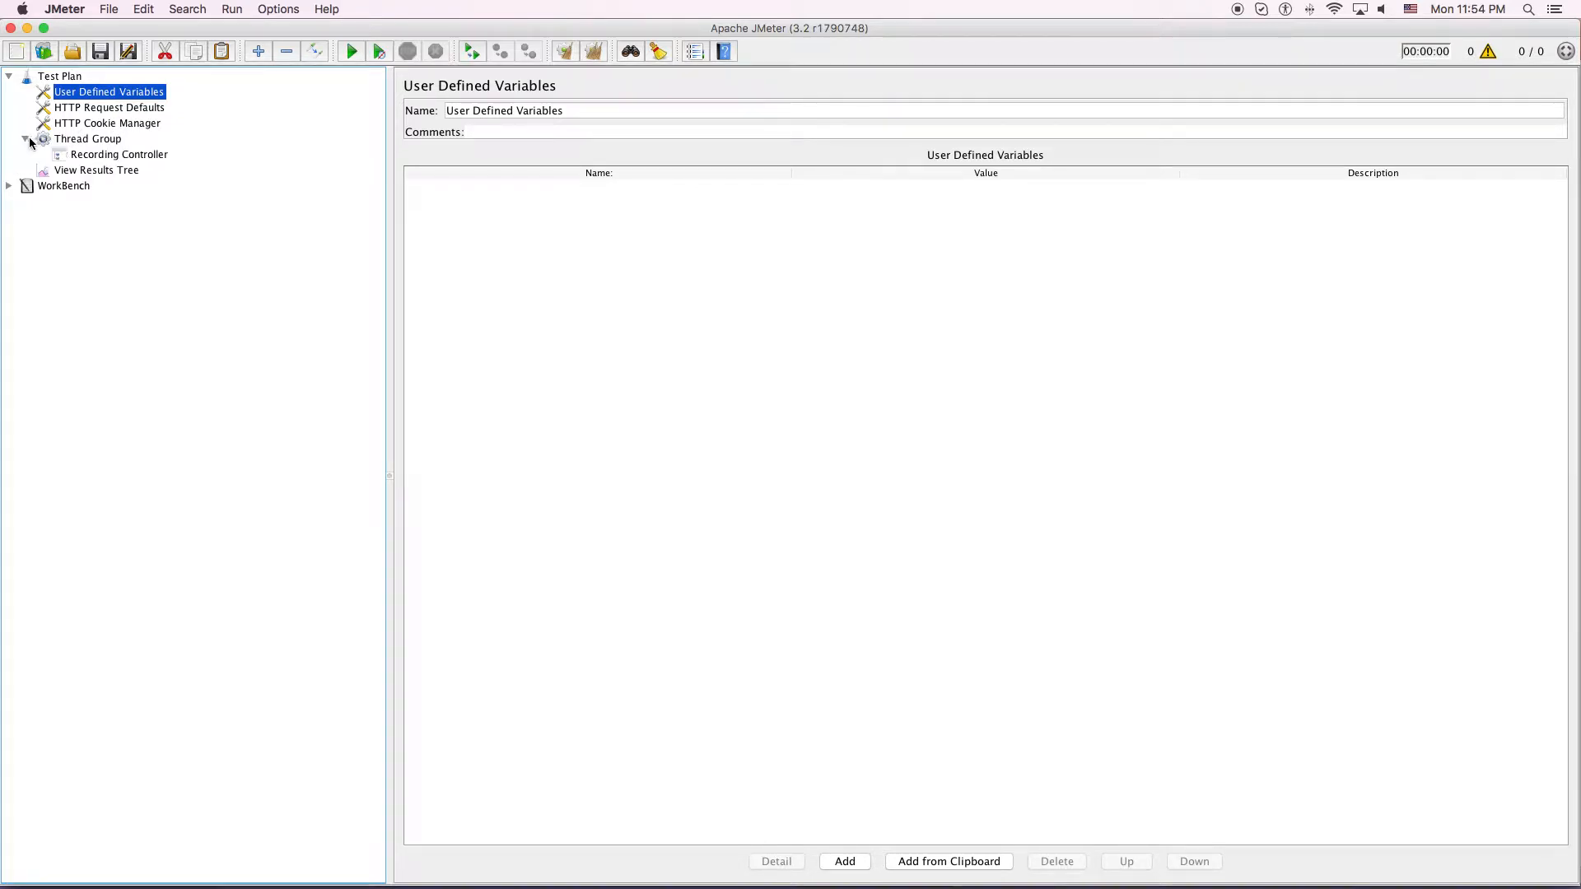
{"action": "left_click", "coordinate": [90, 144]}
{"action": "left_click", "coordinate": [116, 154]}
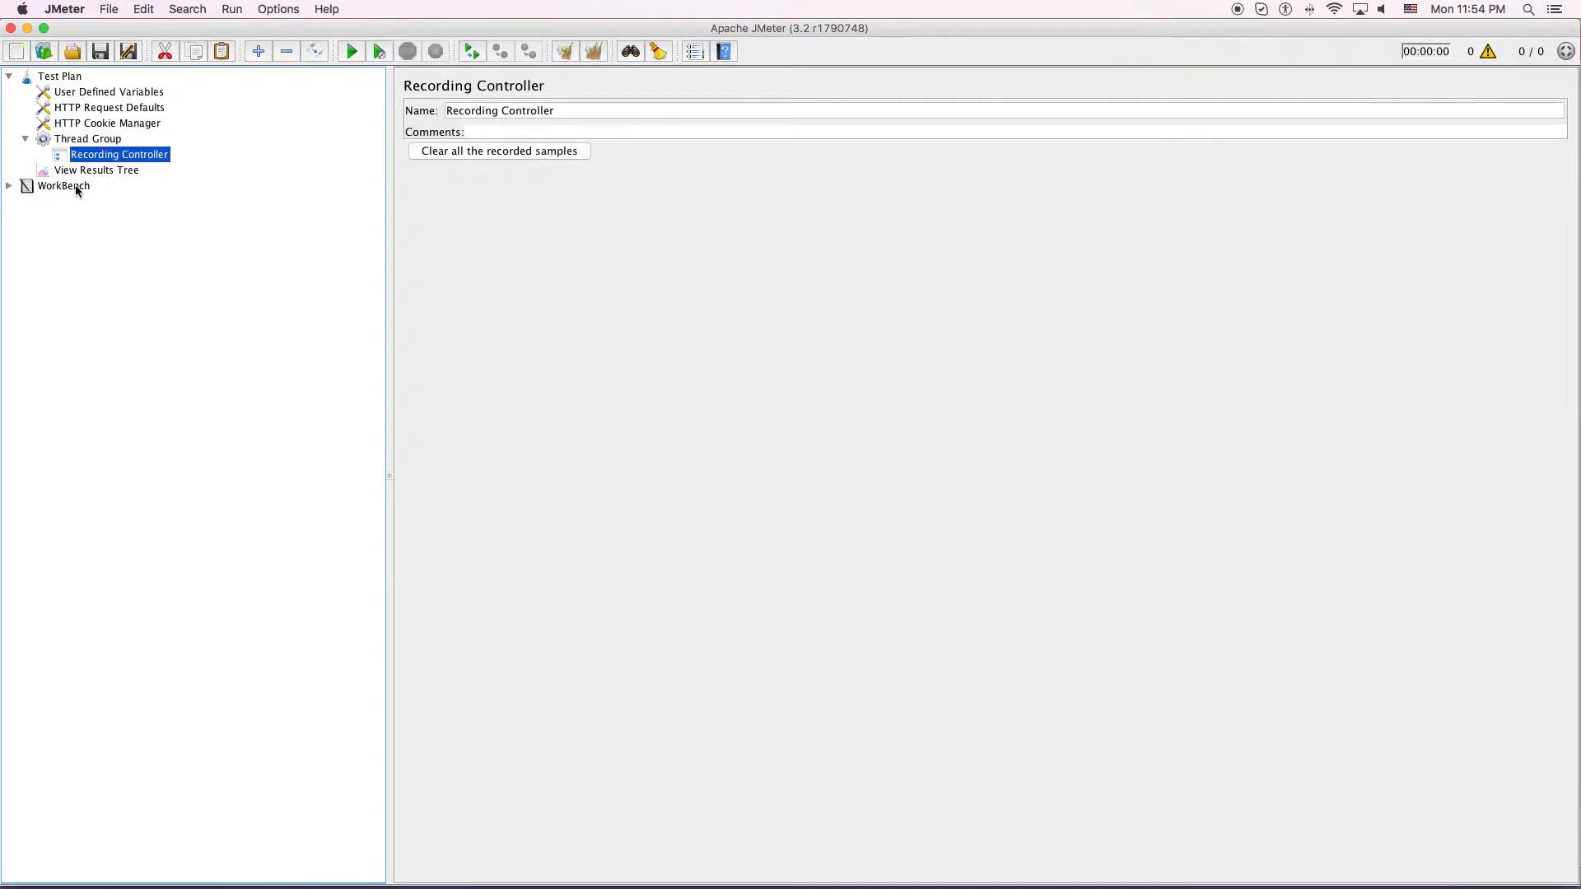
Step: Start the HTTP(S) Test Script Recorder under WorkBench and acknowledge the root CA certificate notice
{"action": "left_click", "coordinate": [9, 185]}
{"action": "left_click", "coordinate": [97, 203]}
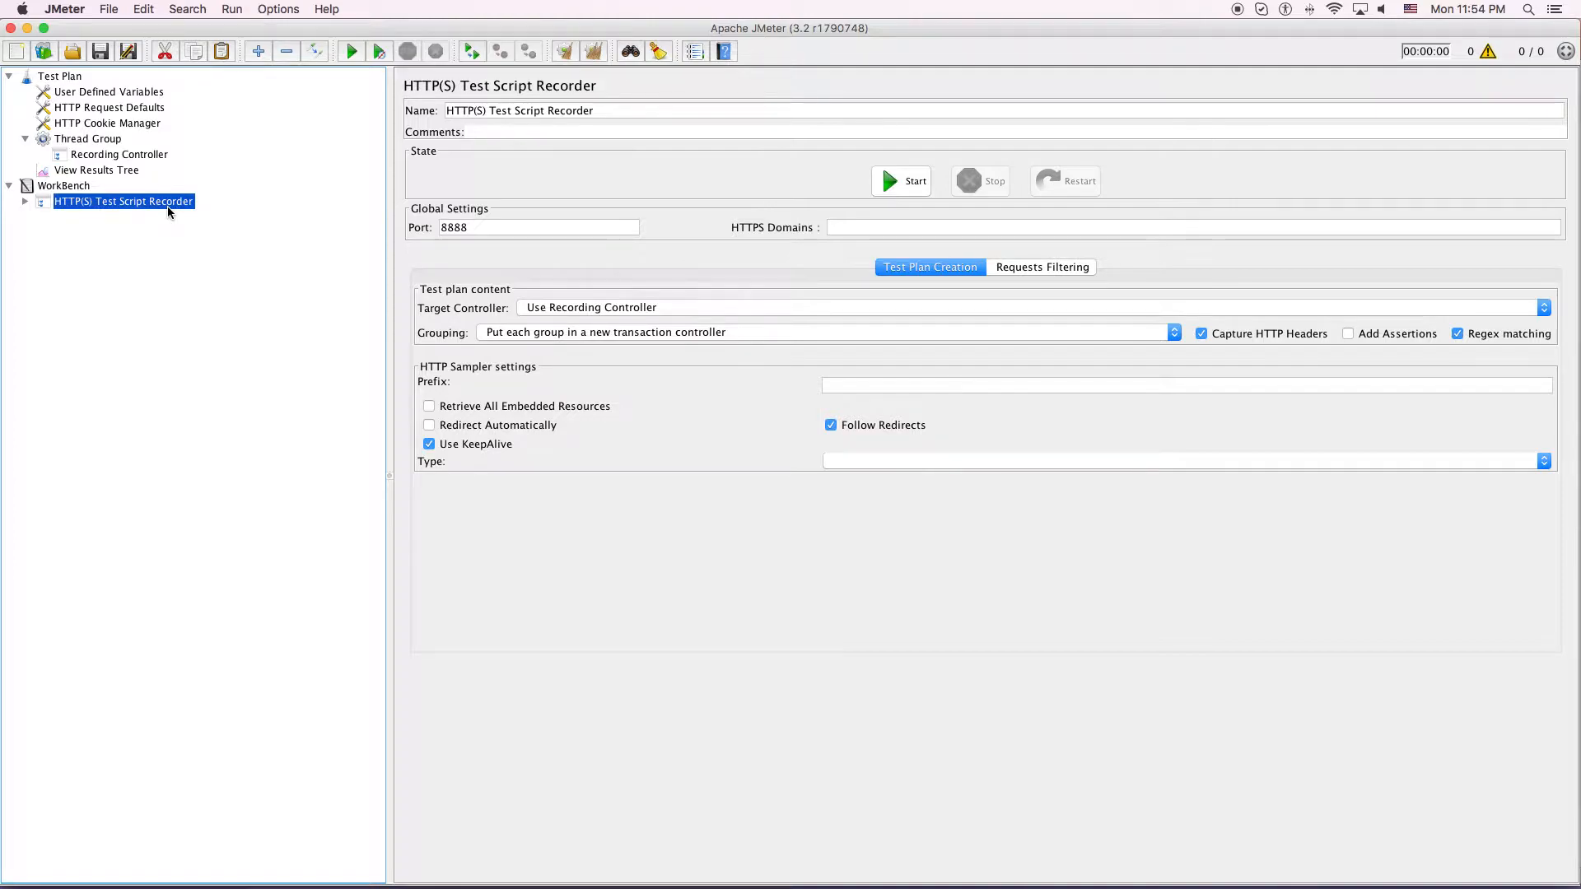
{"action": "left_click", "coordinate": [28, 204]}
{"action": "left_click", "coordinate": [901, 181]}
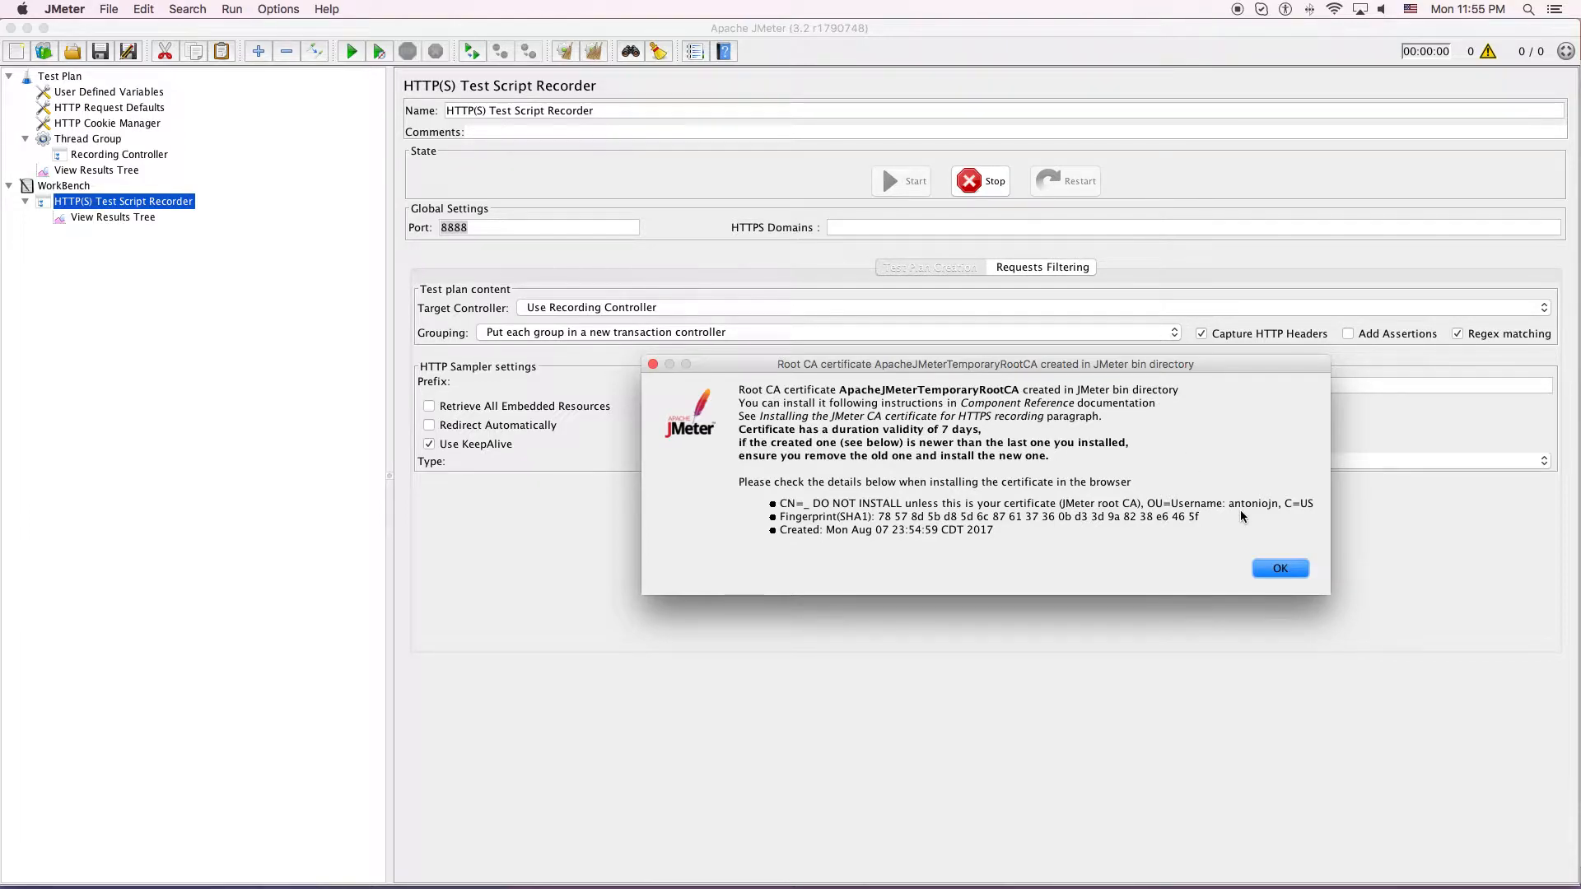
{"action": "left_click", "coordinate": [1279, 569]}
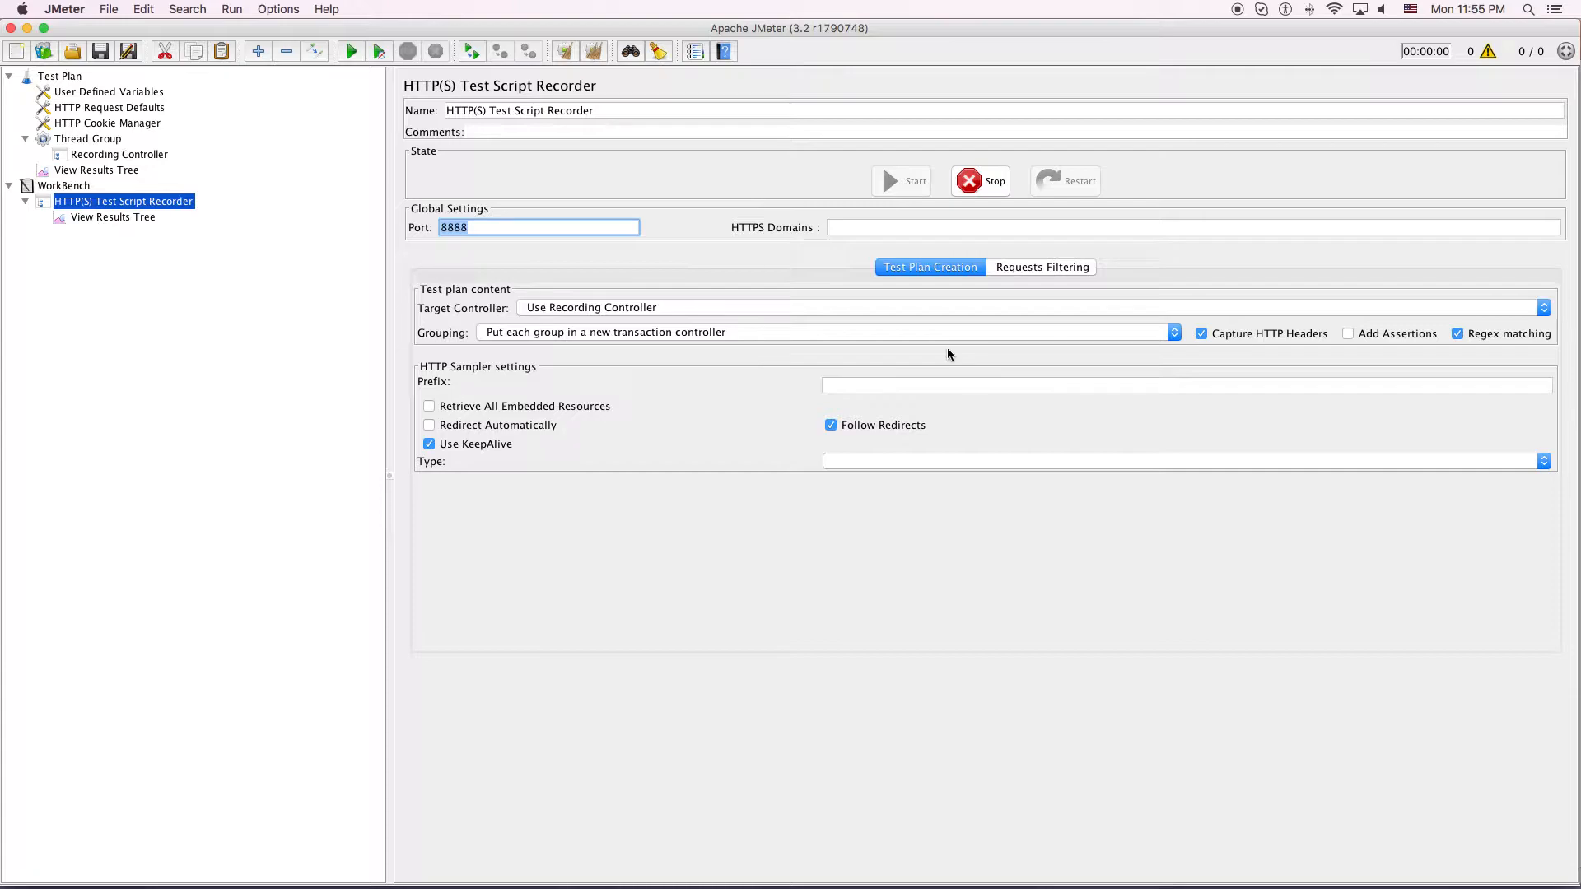
Step: Review the script recorder's port and the available target controllers without changing them
{"action": "left_click", "coordinate": [566, 231]}
{"action": "left_click", "coordinate": [658, 308]}
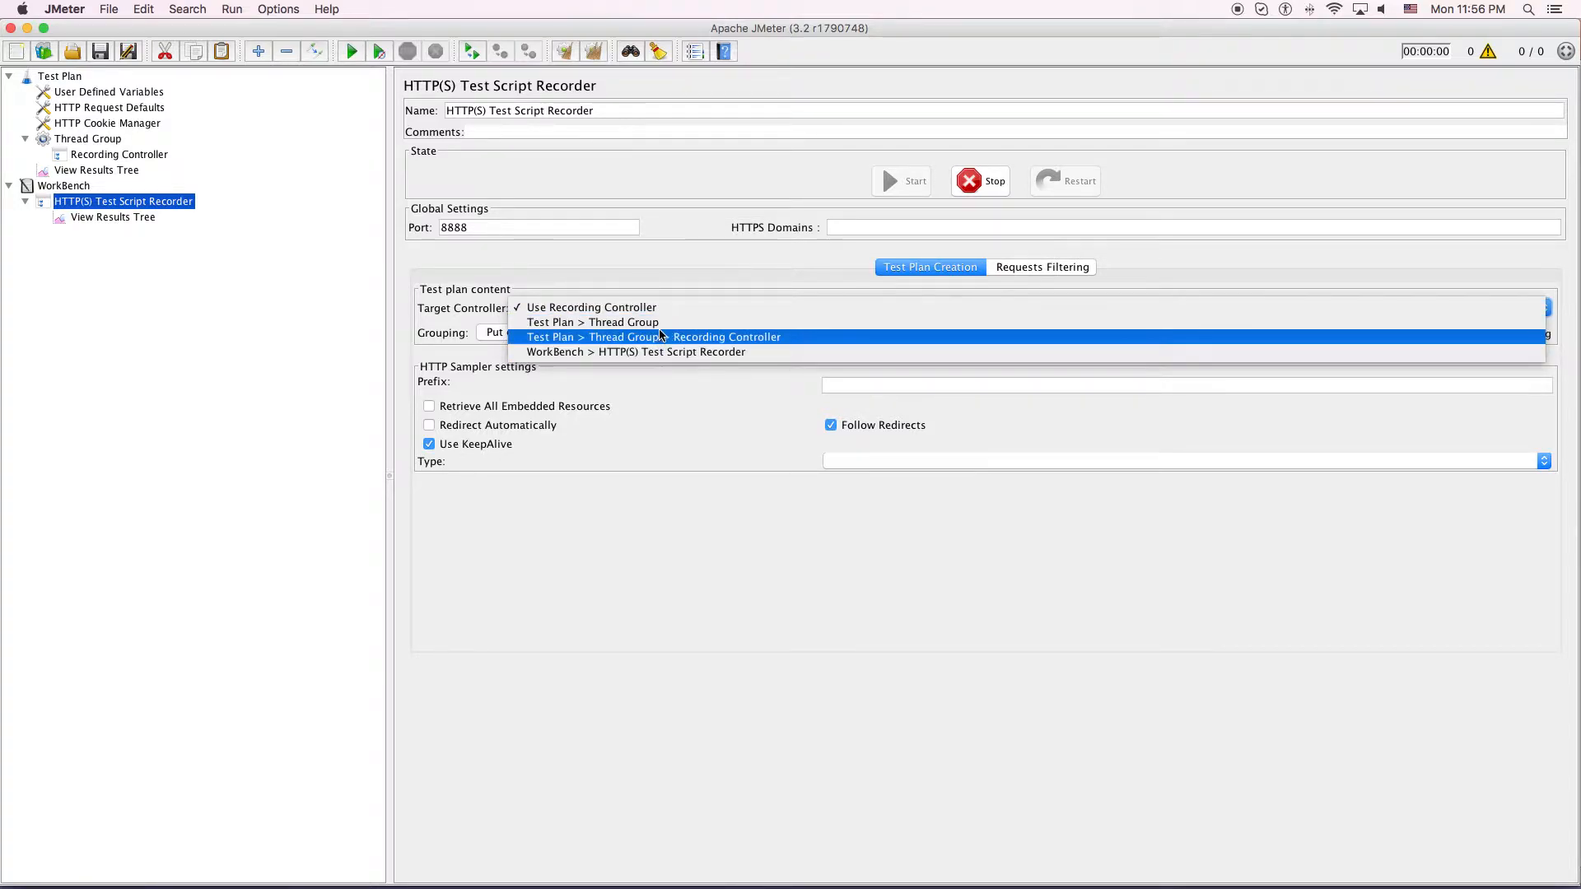
{"action": "left_click", "coordinate": [694, 259]}
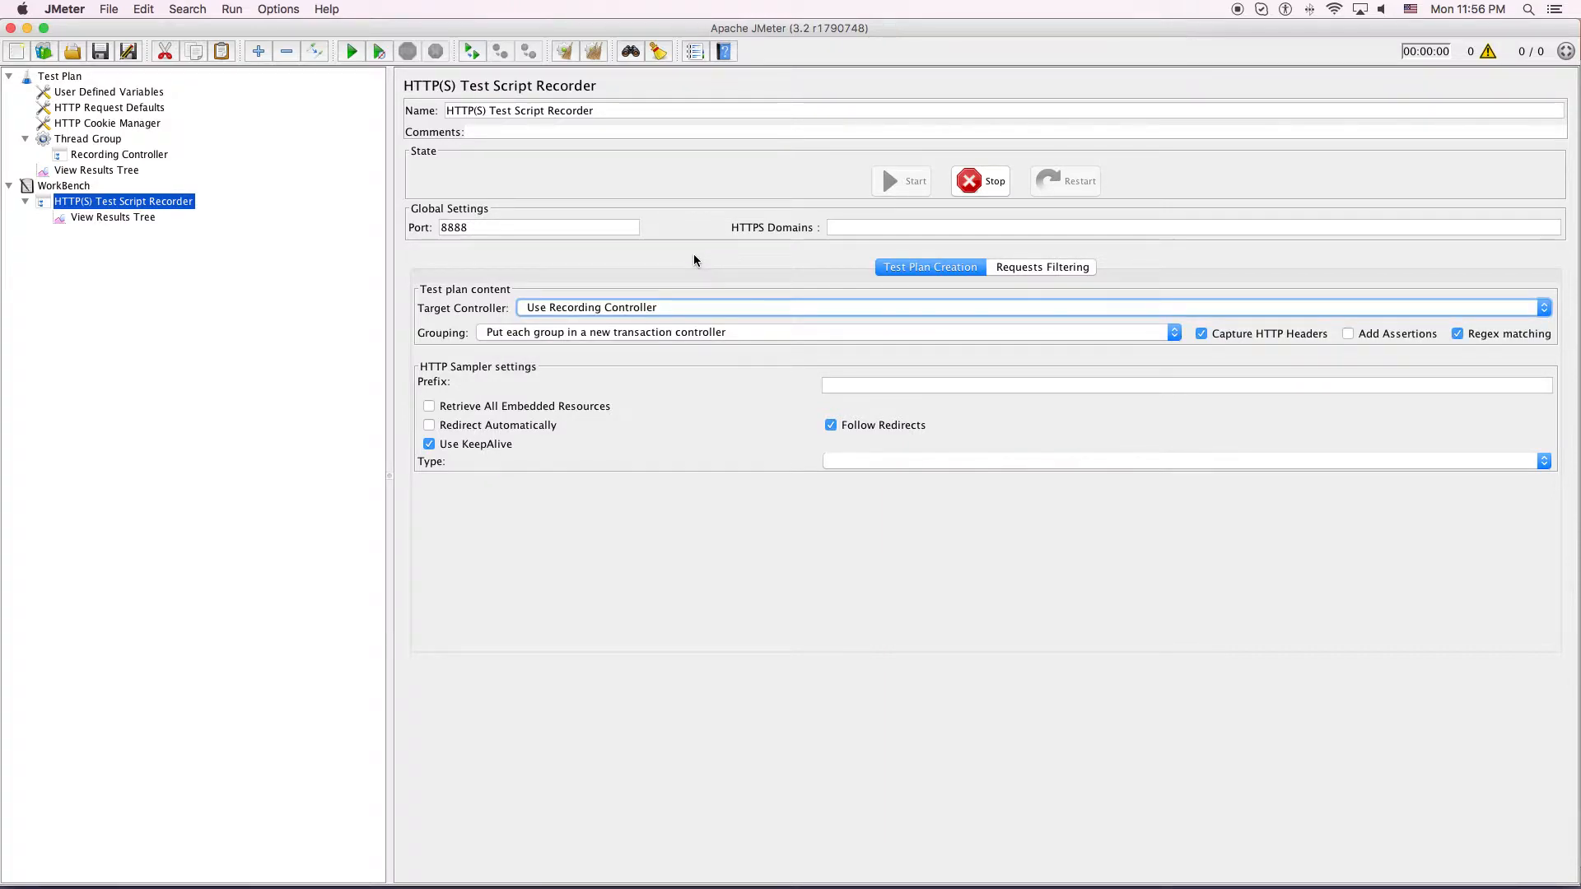
Step: Add a Transaction Controller to the Thread Group and name it "01 - Homepage"
{"action": "right_click", "coordinate": [113, 138]}
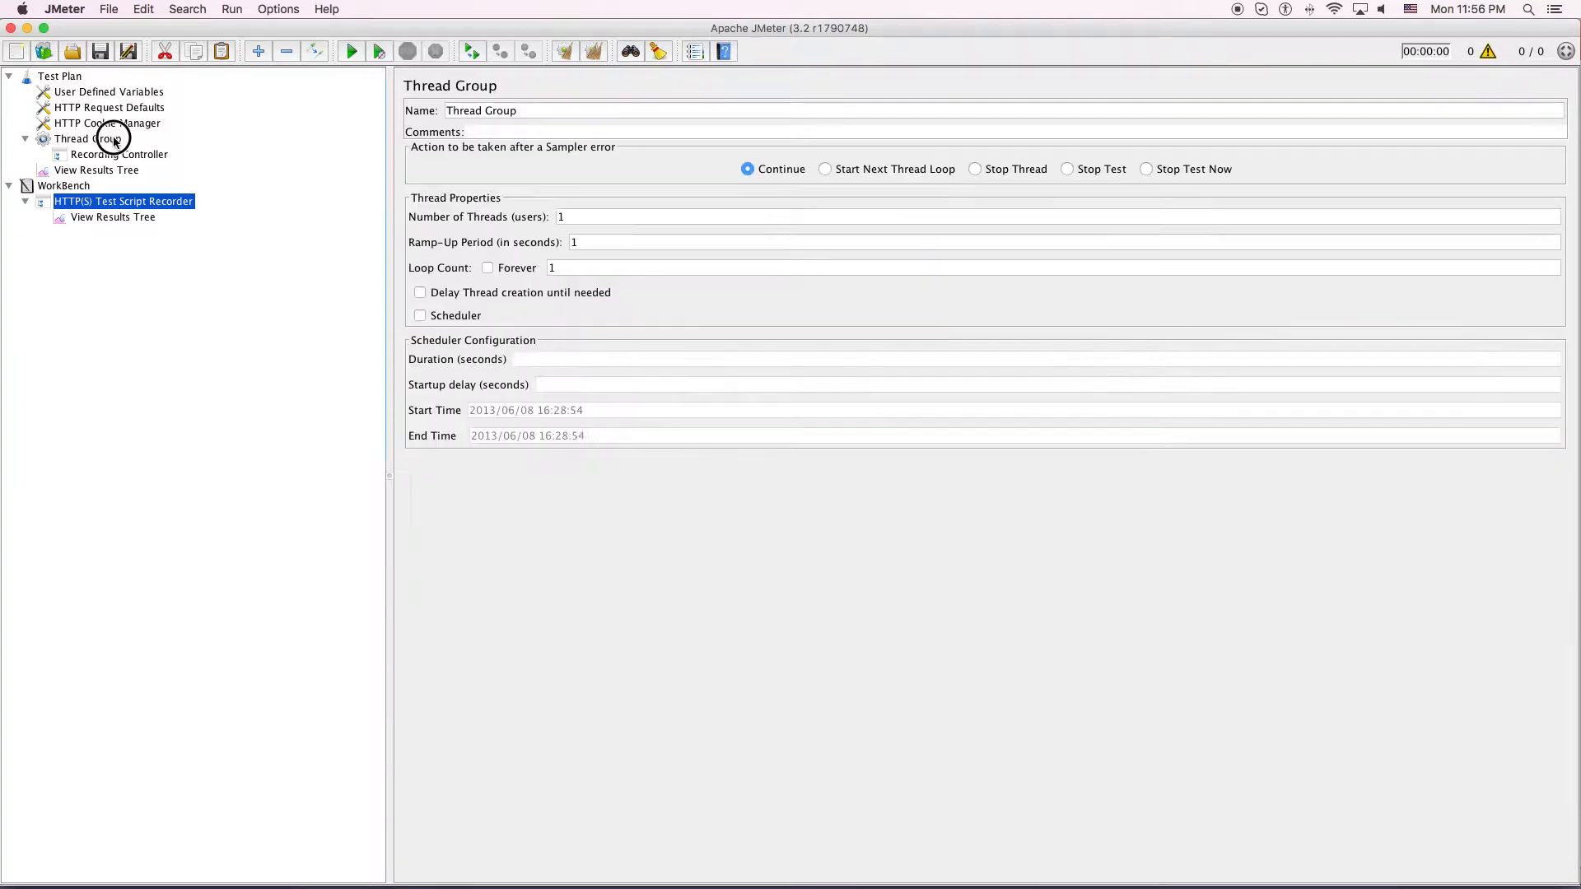
{"action": "mouse_move", "coordinate": [155, 150]}
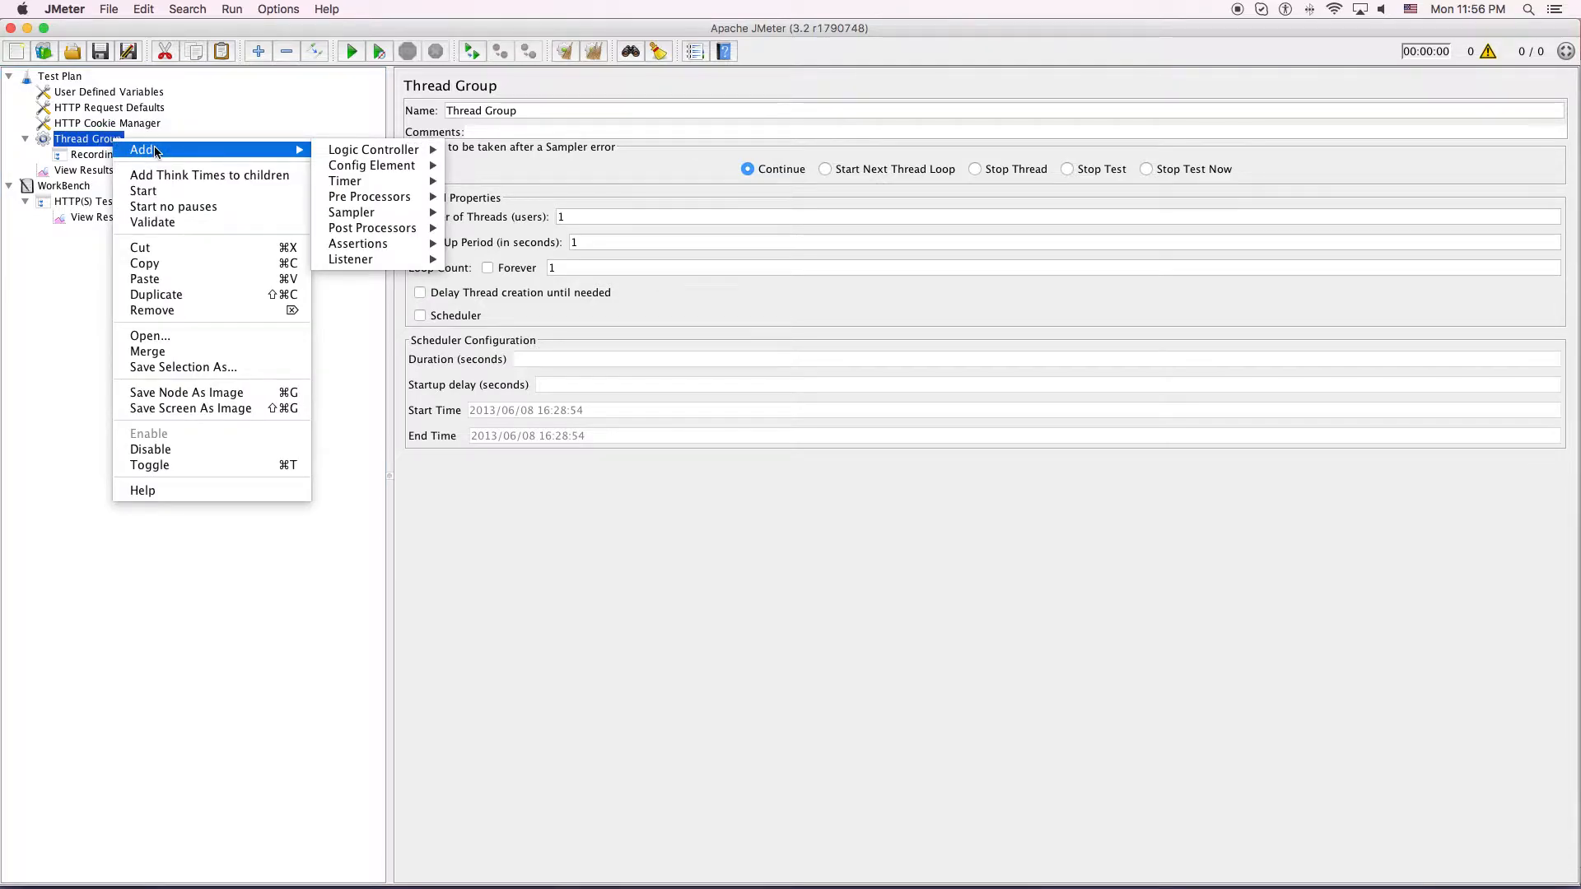
{"action": "mouse_move", "coordinate": [349, 157]}
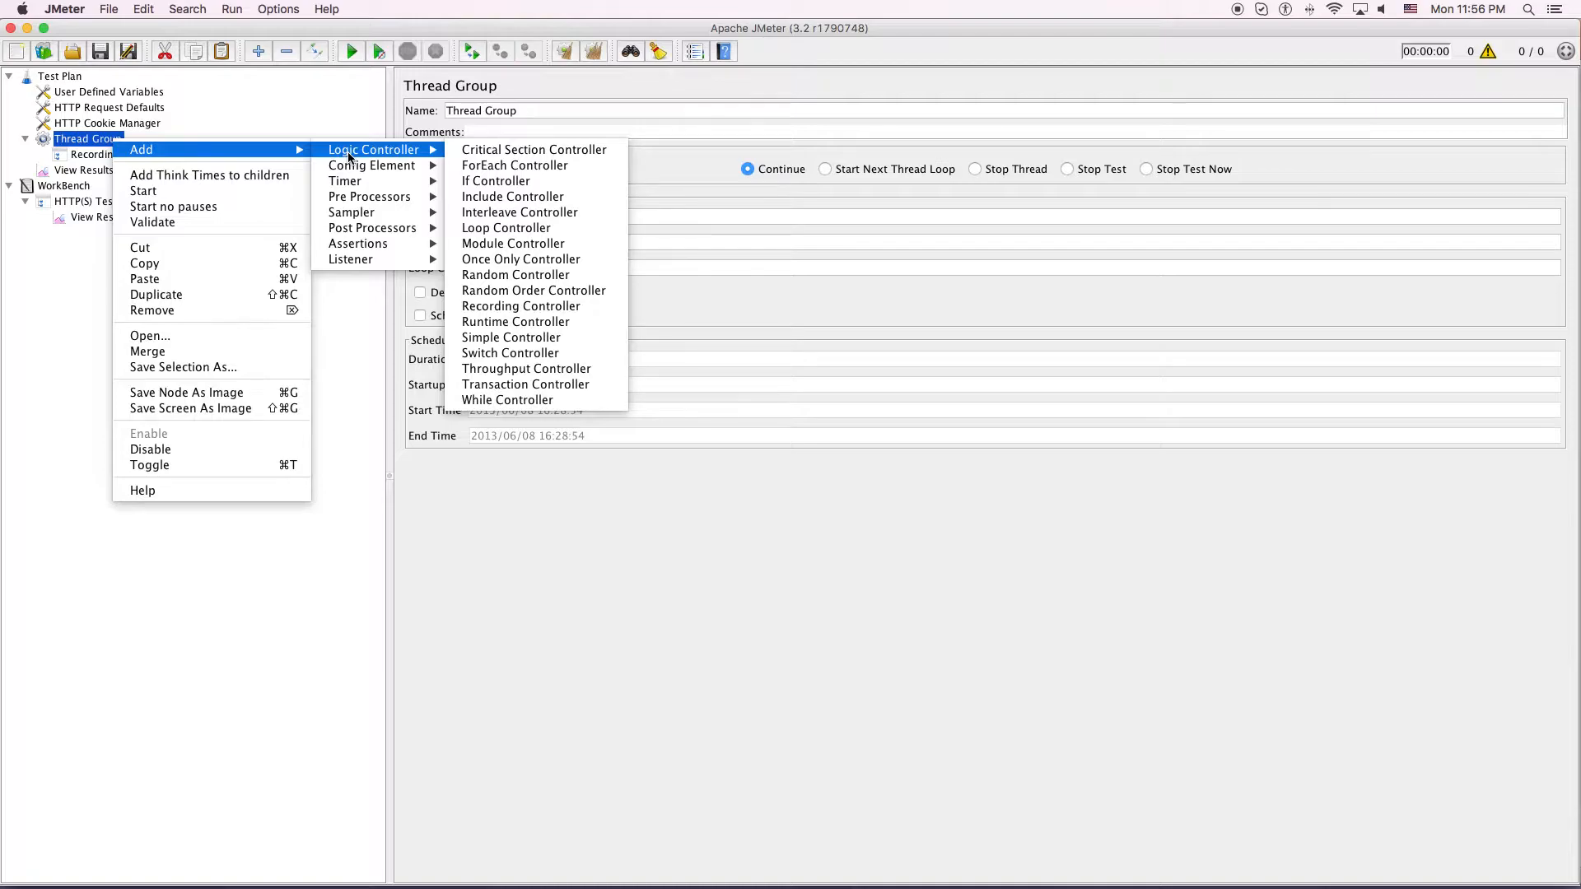
{"action": "left_click", "coordinate": [544, 385]}
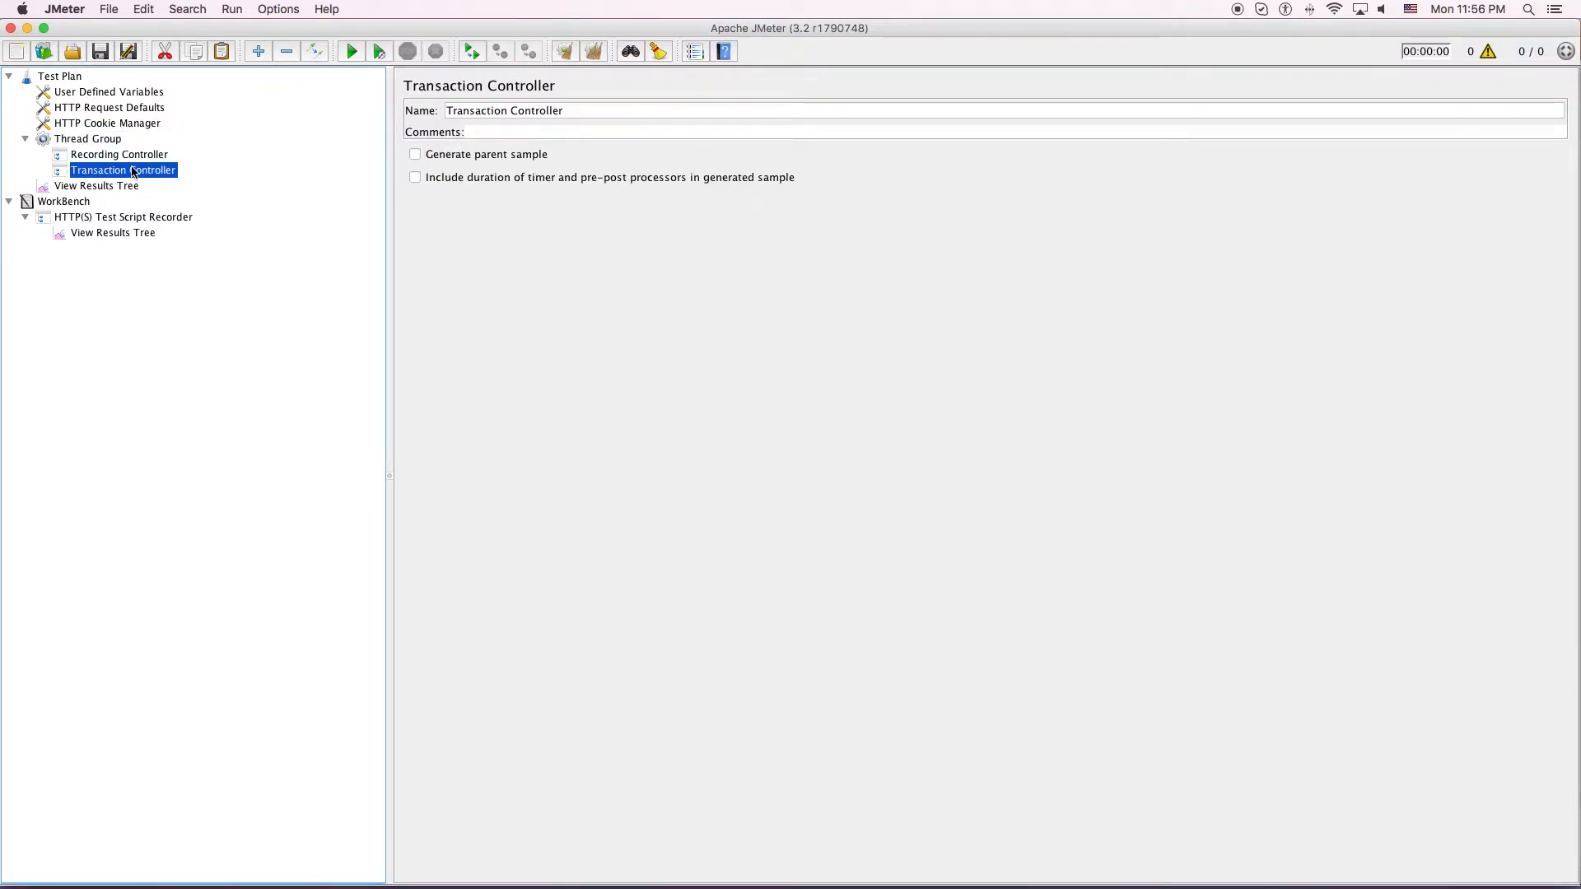
{"action": "triple_click", "coordinate": [550, 116]}
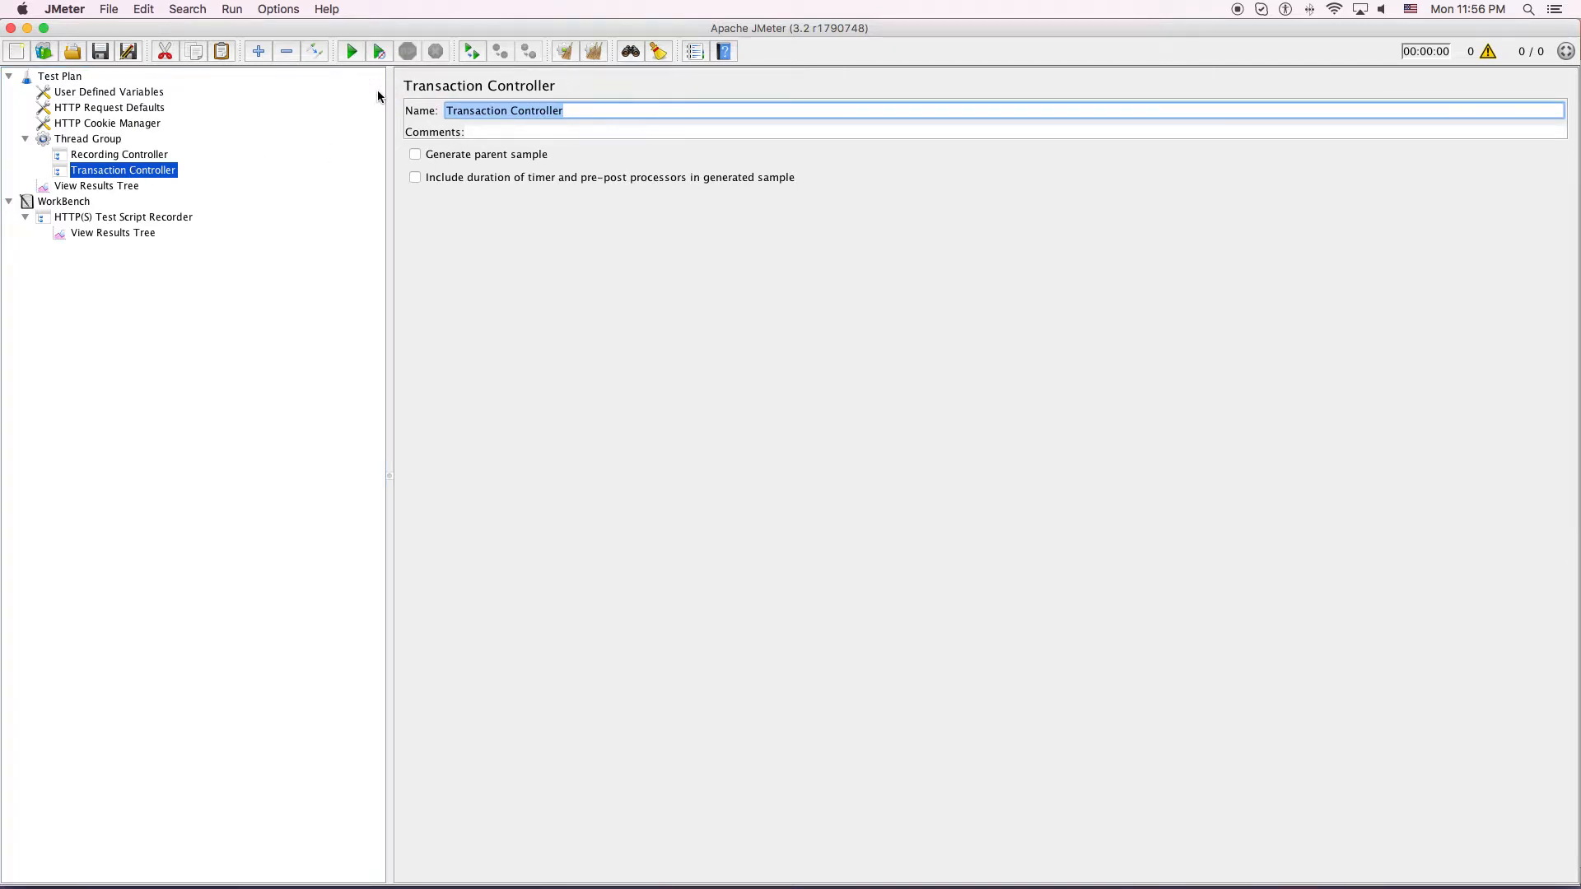
{"action": "type", "text": "01 - Homepage"}
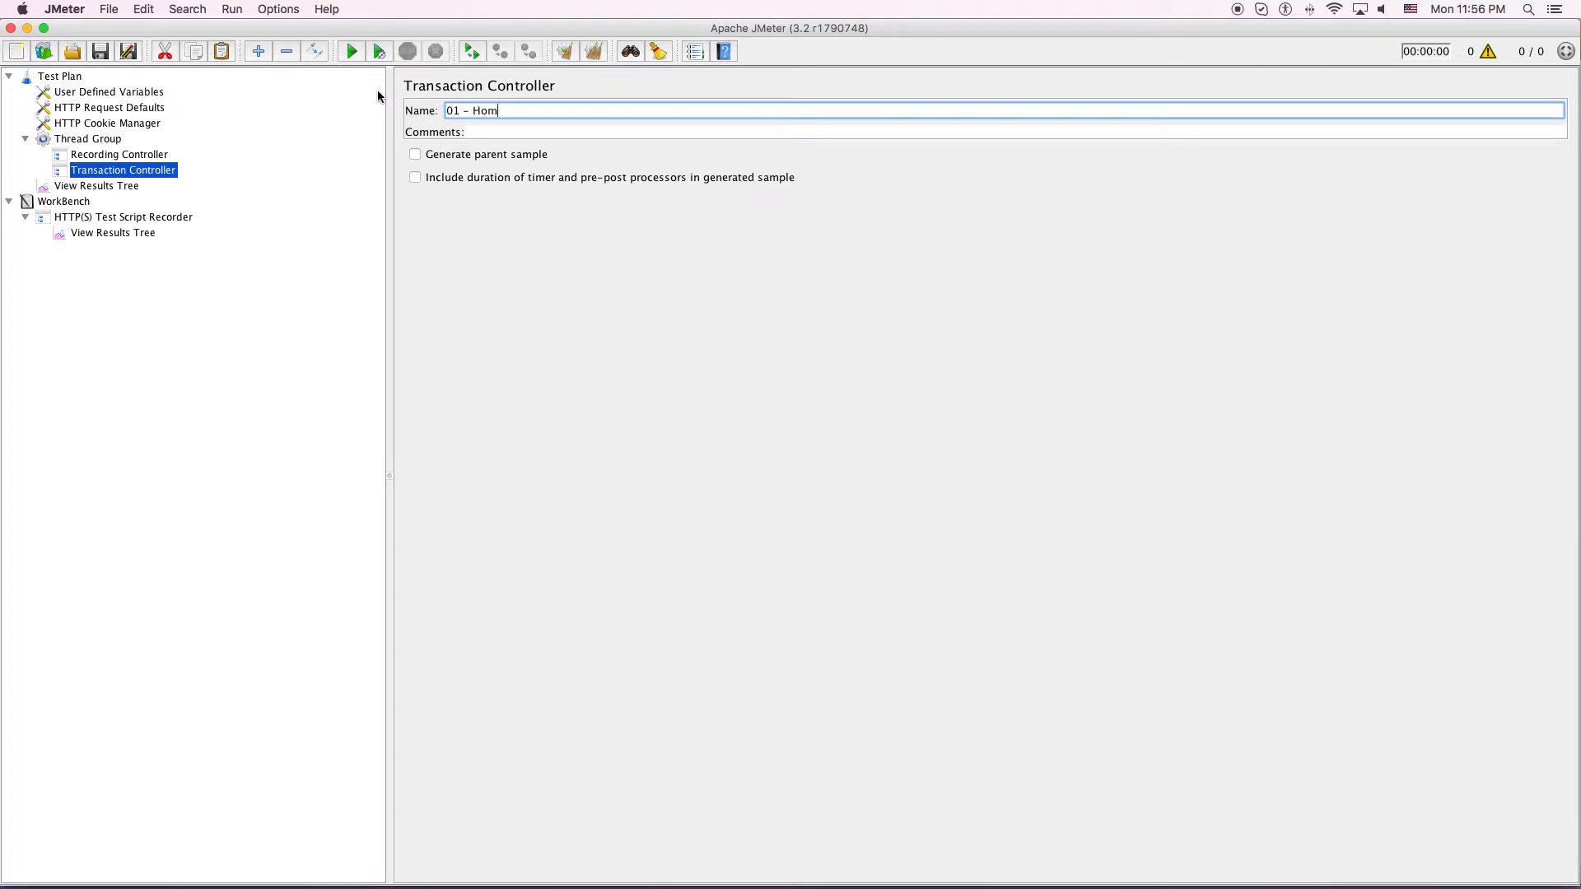
Step: Paste three copies of the "01 - Homepage" controller into the Thread Group
{"action": "left_click", "coordinate": [144, 155]}
{"action": "left_click", "coordinate": [115, 170]}
{"action": "left_click", "coordinate": [102, 156]}
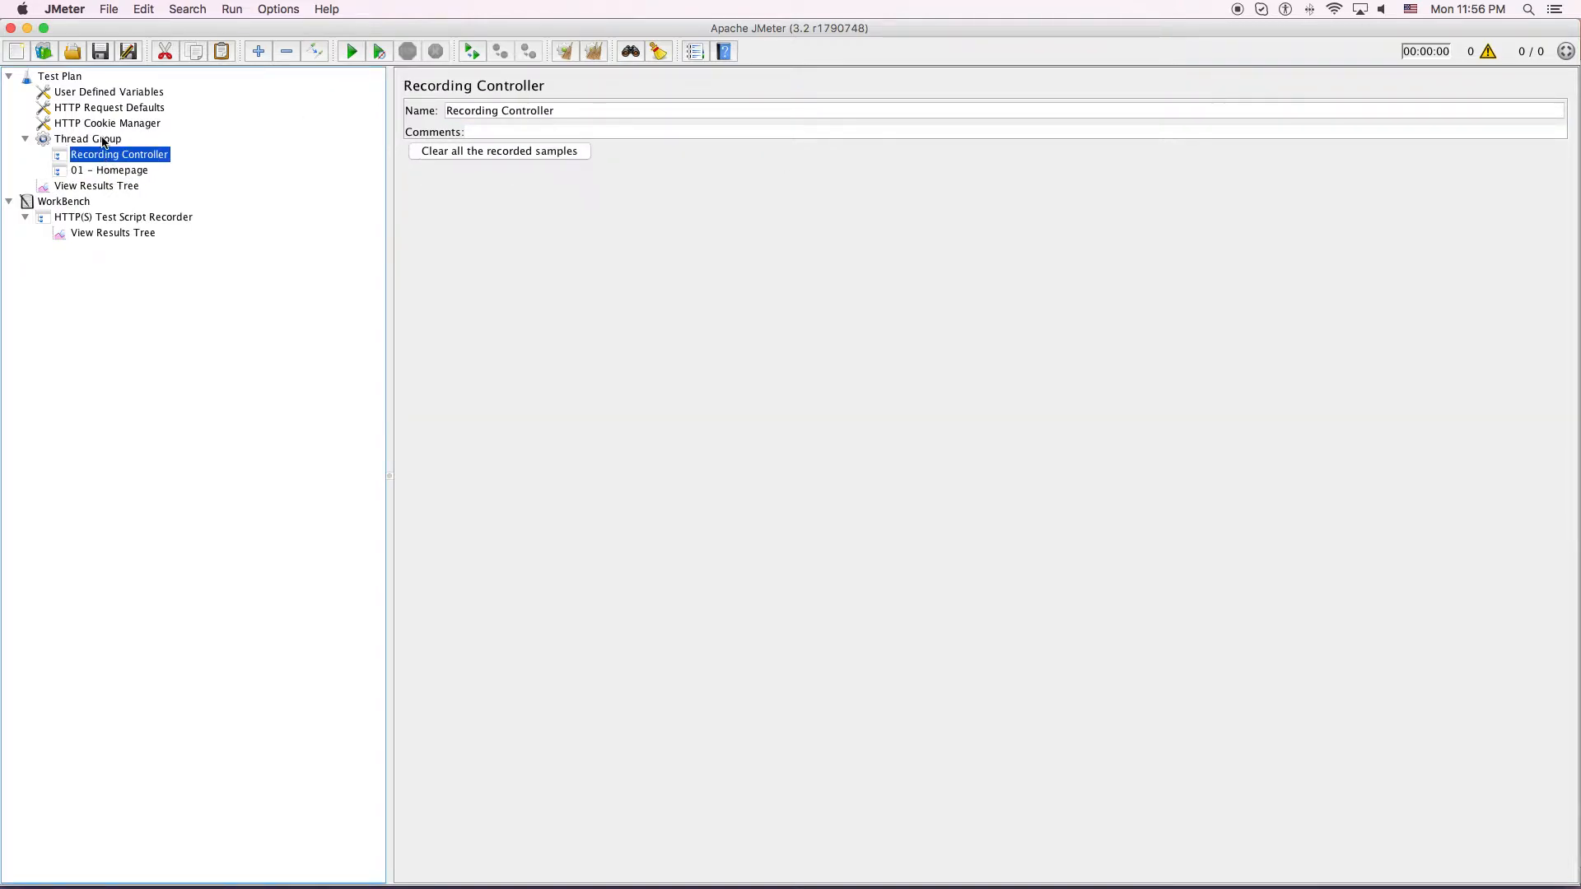
{"action": "left_click", "coordinate": [101, 141]}
{"action": "key", "text": "super+v"}
{"action": "key", "text": "super+v"}
{"action": "key", "text": "super+v"}
Step: Rename the second Homepage transaction controller to "02 - Login"
{"action": "left_click", "coordinate": [127, 189]}
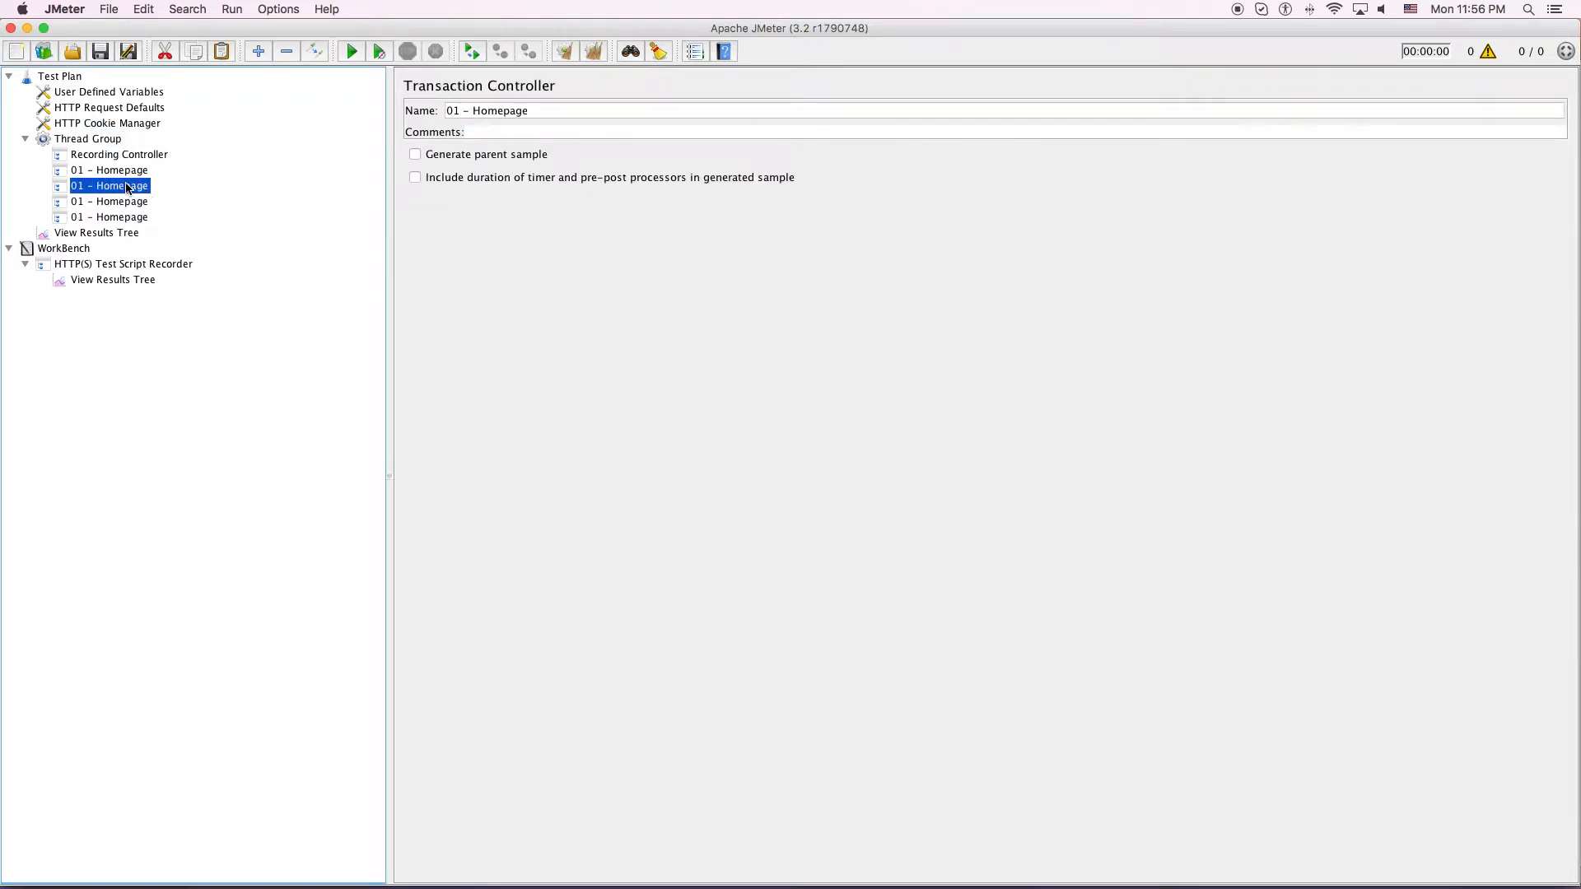
{"action": "left_click", "coordinate": [119, 206]}
{"action": "left_click", "coordinate": [125, 189]}
{"action": "left_click", "coordinate": [455, 112]}
{"action": "key", "text": "BackSpace"}
{"action": "type", "text": "2"}
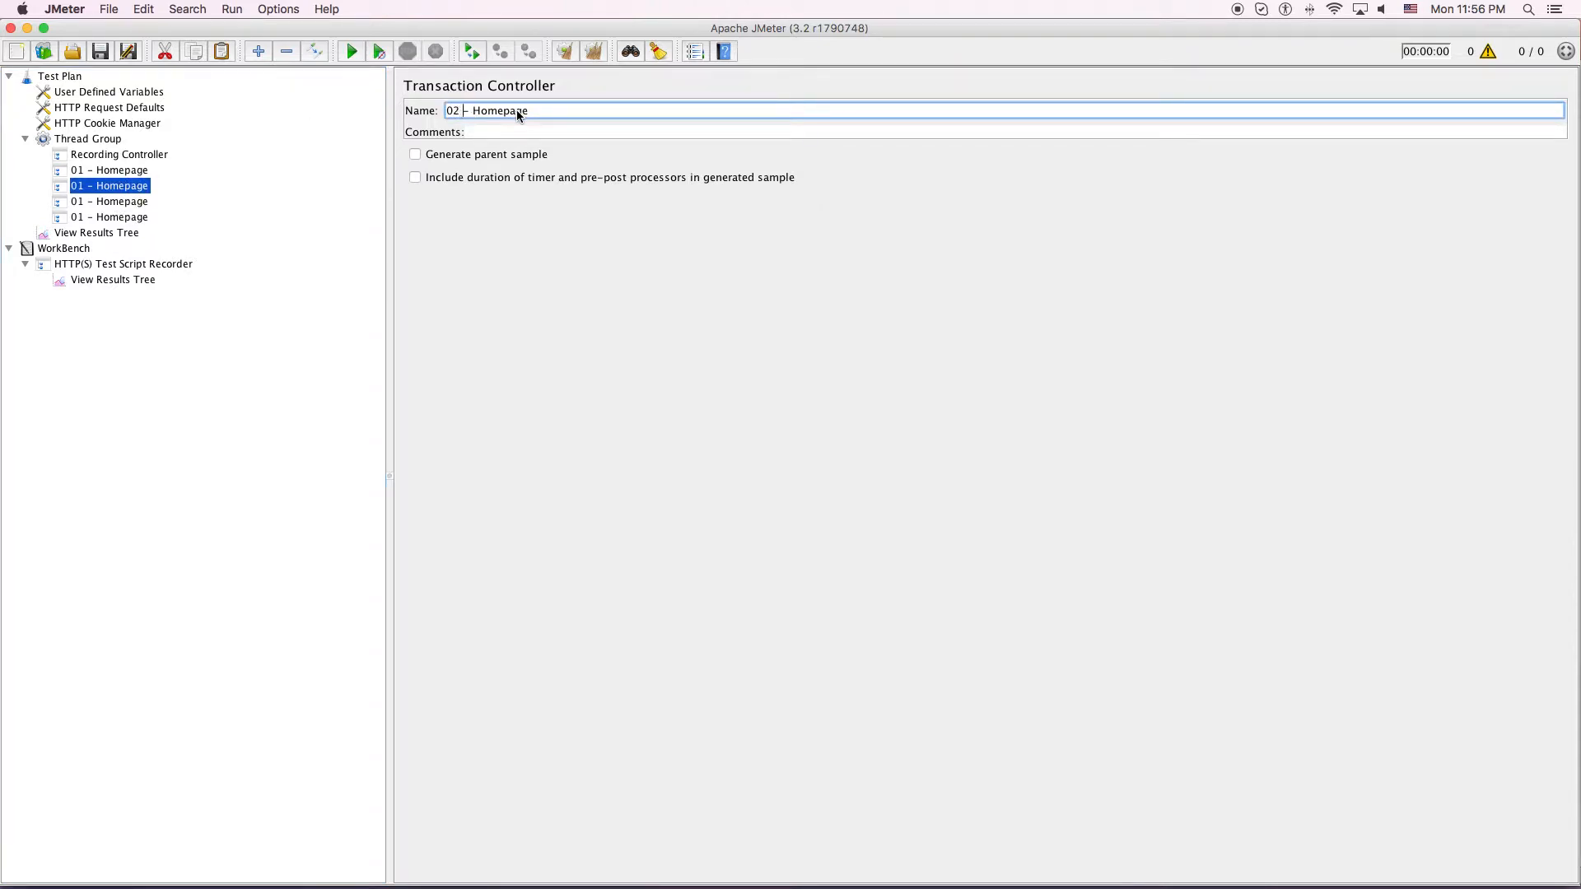
{"action": "double_click", "coordinate": [519, 116]}
Step: Rename the third transaction controller in the Thread Group to "03 - XX page"
{"action": "left_click", "coordinate": [102, 214]}
{"action": "left_click", "coordinate": [130, 200]}
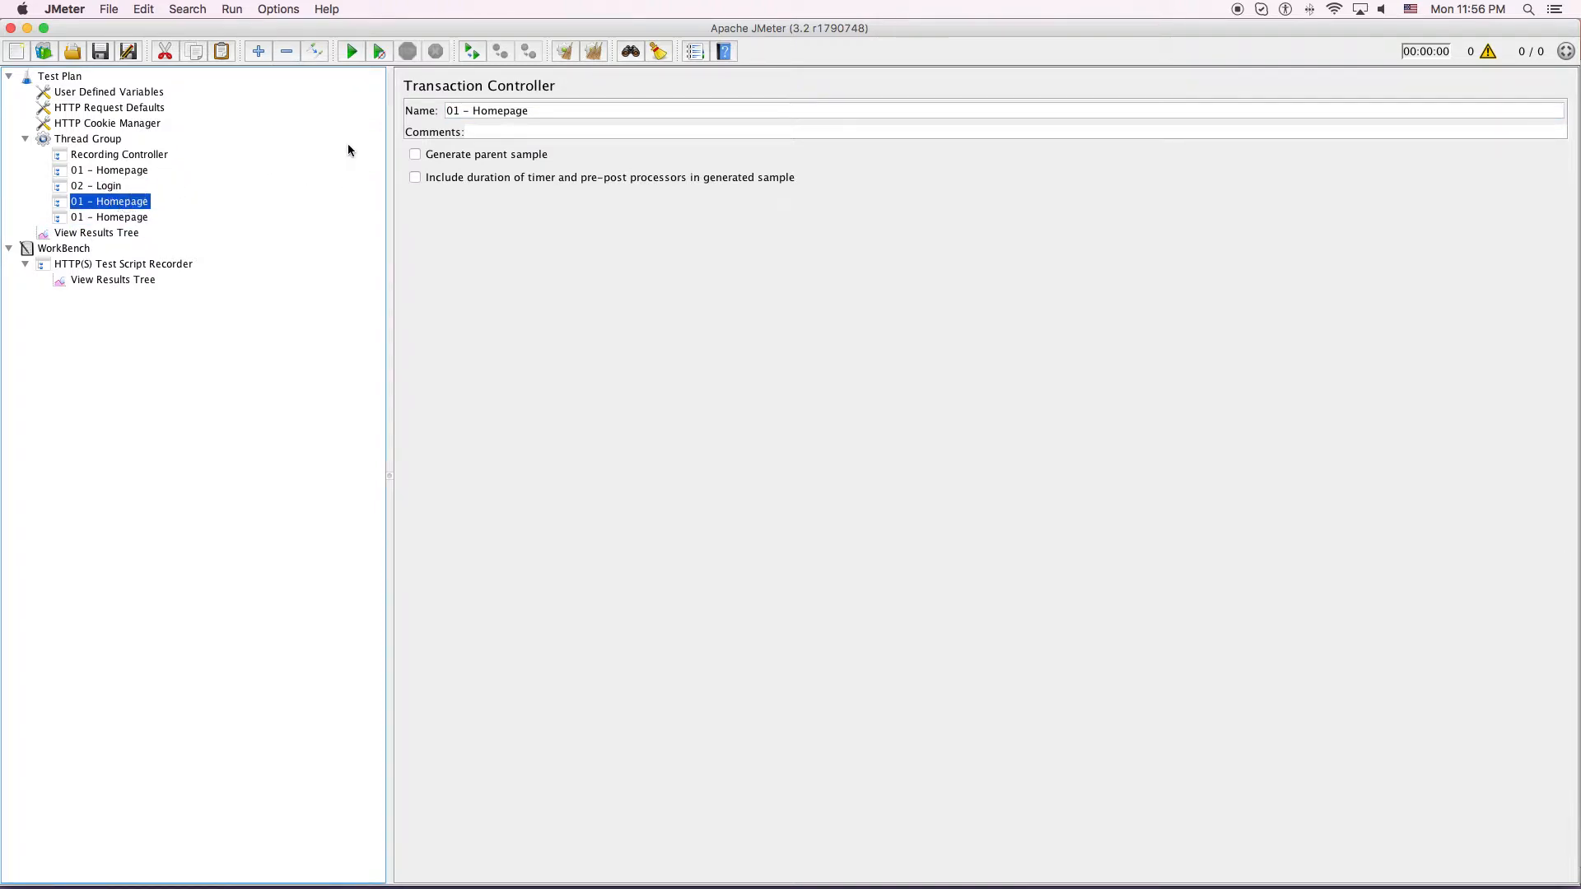
{"action": "left_click", "coordinate": [464, 111]}
{"action": "key", "text": "BackSpace"}
{"action": "type", "text": "3"}
{"action": "key", "text": "Right"}
{"action": "key", "text": "Right"}
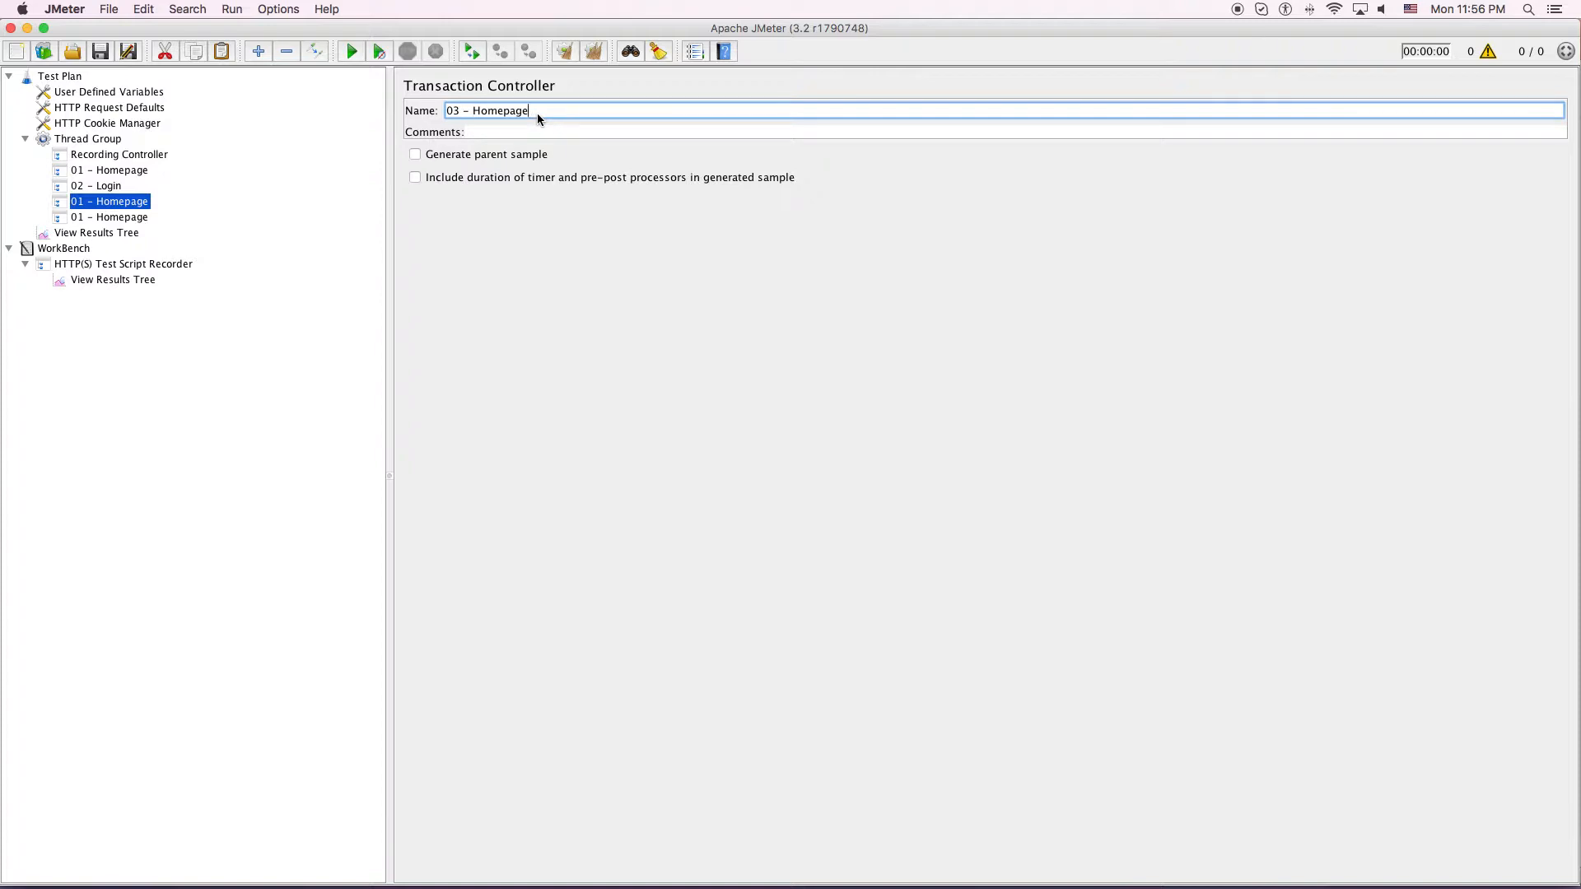
{"action": "key", "text": "BackSpace"}
{"action": "key", "text": "BackSpace"}
{"action": "key", "text": "BackSpace"}
{"action": "key", "text": "BackSpace"}
{"action": "key", "text": "BackSpace"}
{"action": "key", "text": "BackSpace"}
{"action": "type", "text": "XX"}
Step: Rename the last transaction controller in the Thread Group to "04 - Logout"
{"action": "left_click", "coordinate": [100, 219]}
{"action": "double_click", "coordinate": [497, 109]}
{"action": "left_click", "coordinate": [461, 115]}
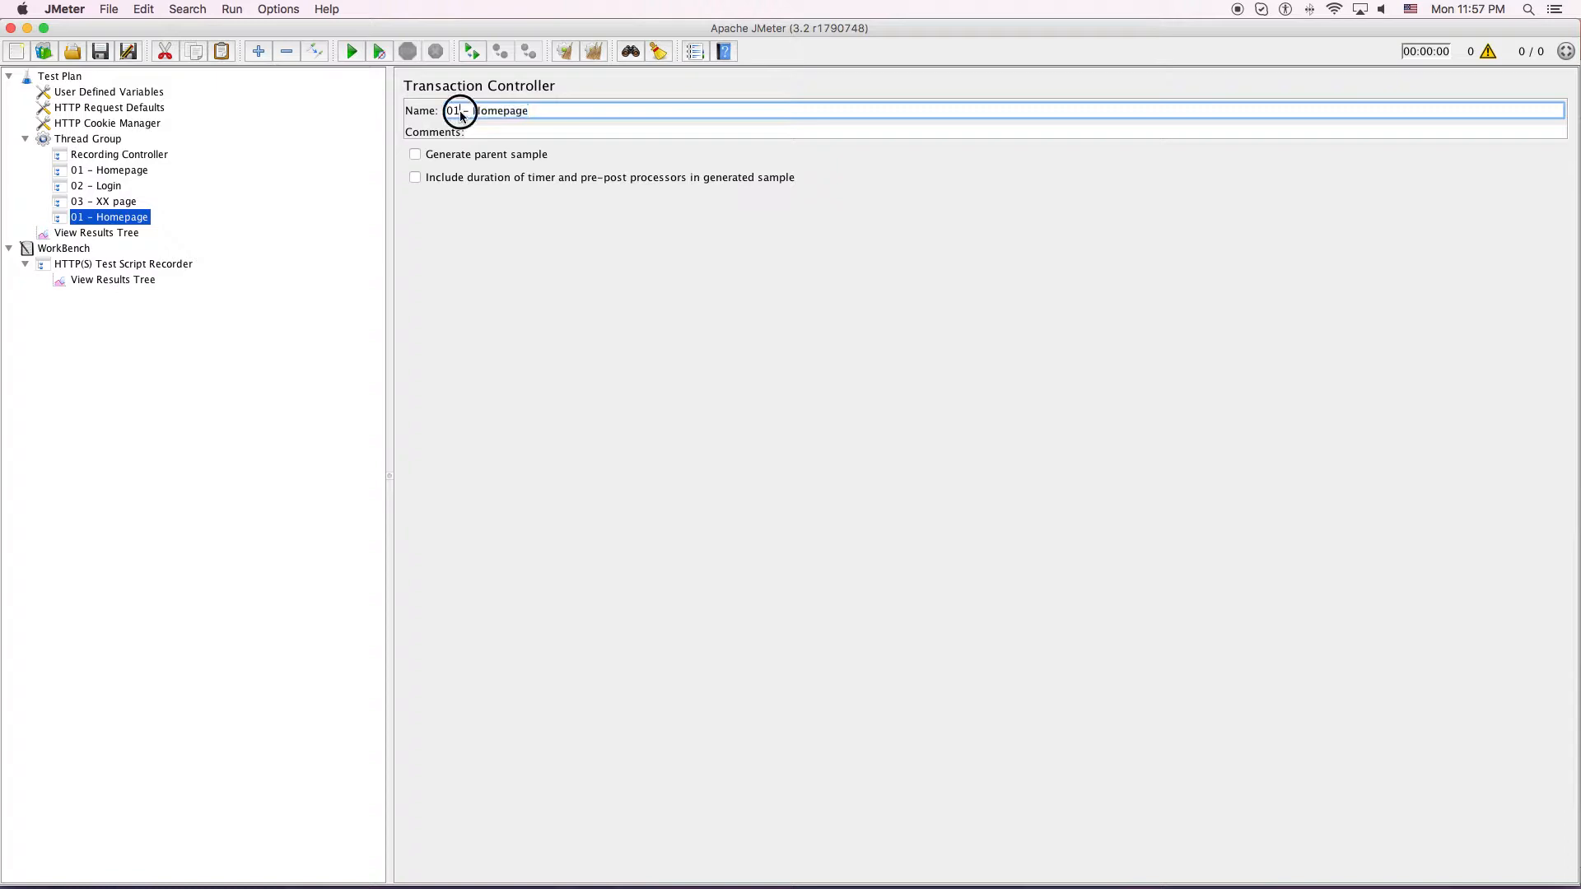
{"action": "key", "text": "BackSpace"}
{"action": "type", "text": "4 - Logout"}
Step: Remove the Recording Controller from the Thread Group and confirm the deletion
{"action": "left_click", "coordinate": [103, 201]}
{"action": "left_click", "coordinate": [104, 155]}
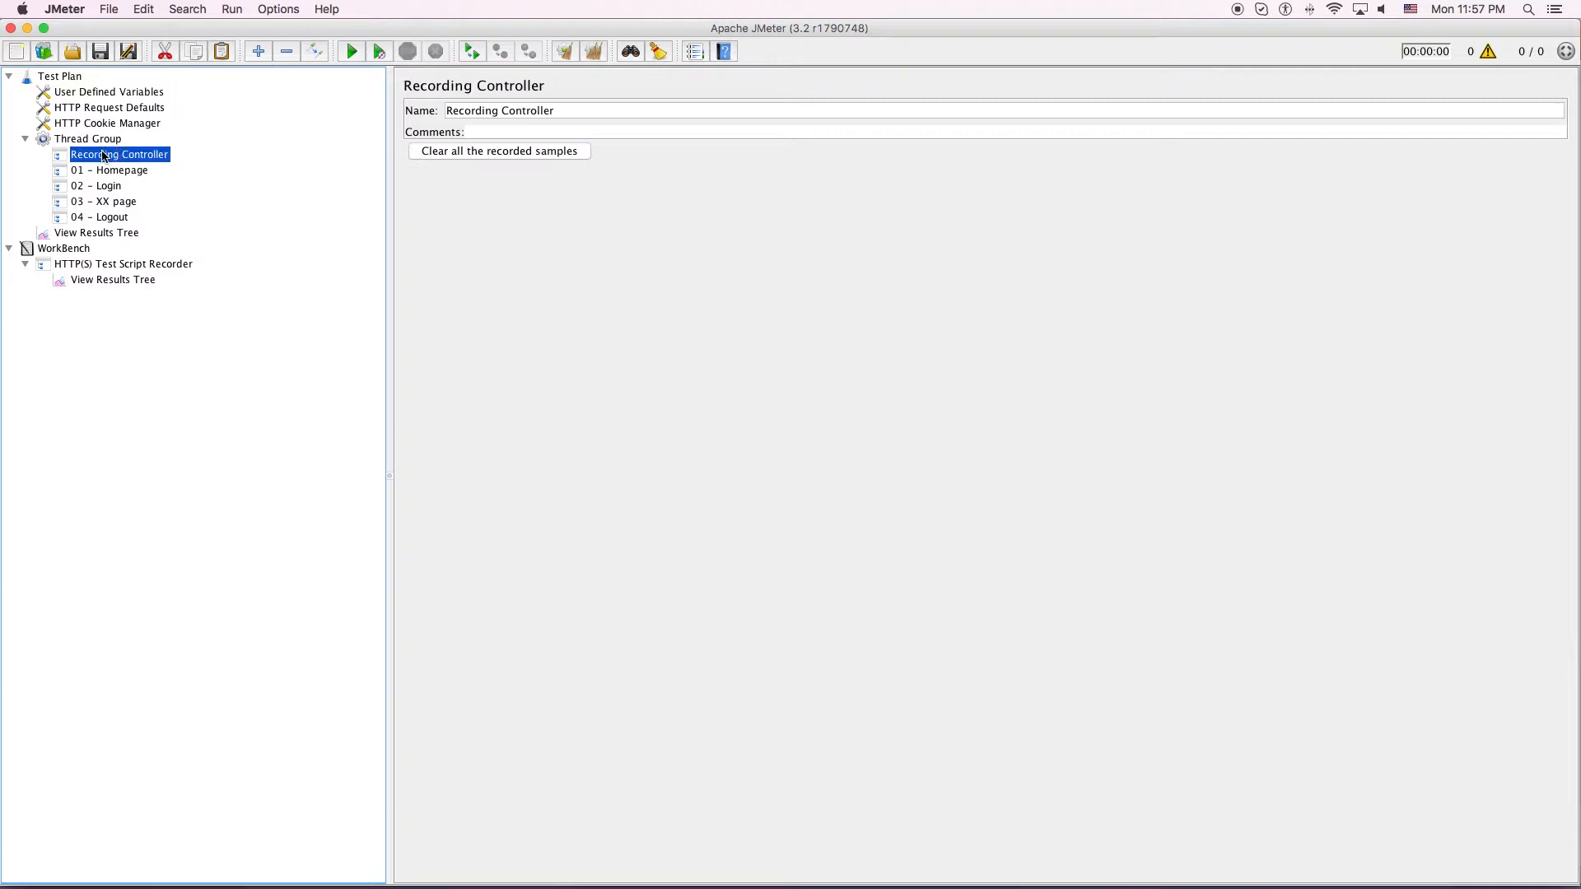
{"action": "right_click", "coordinate": [132, 154]}
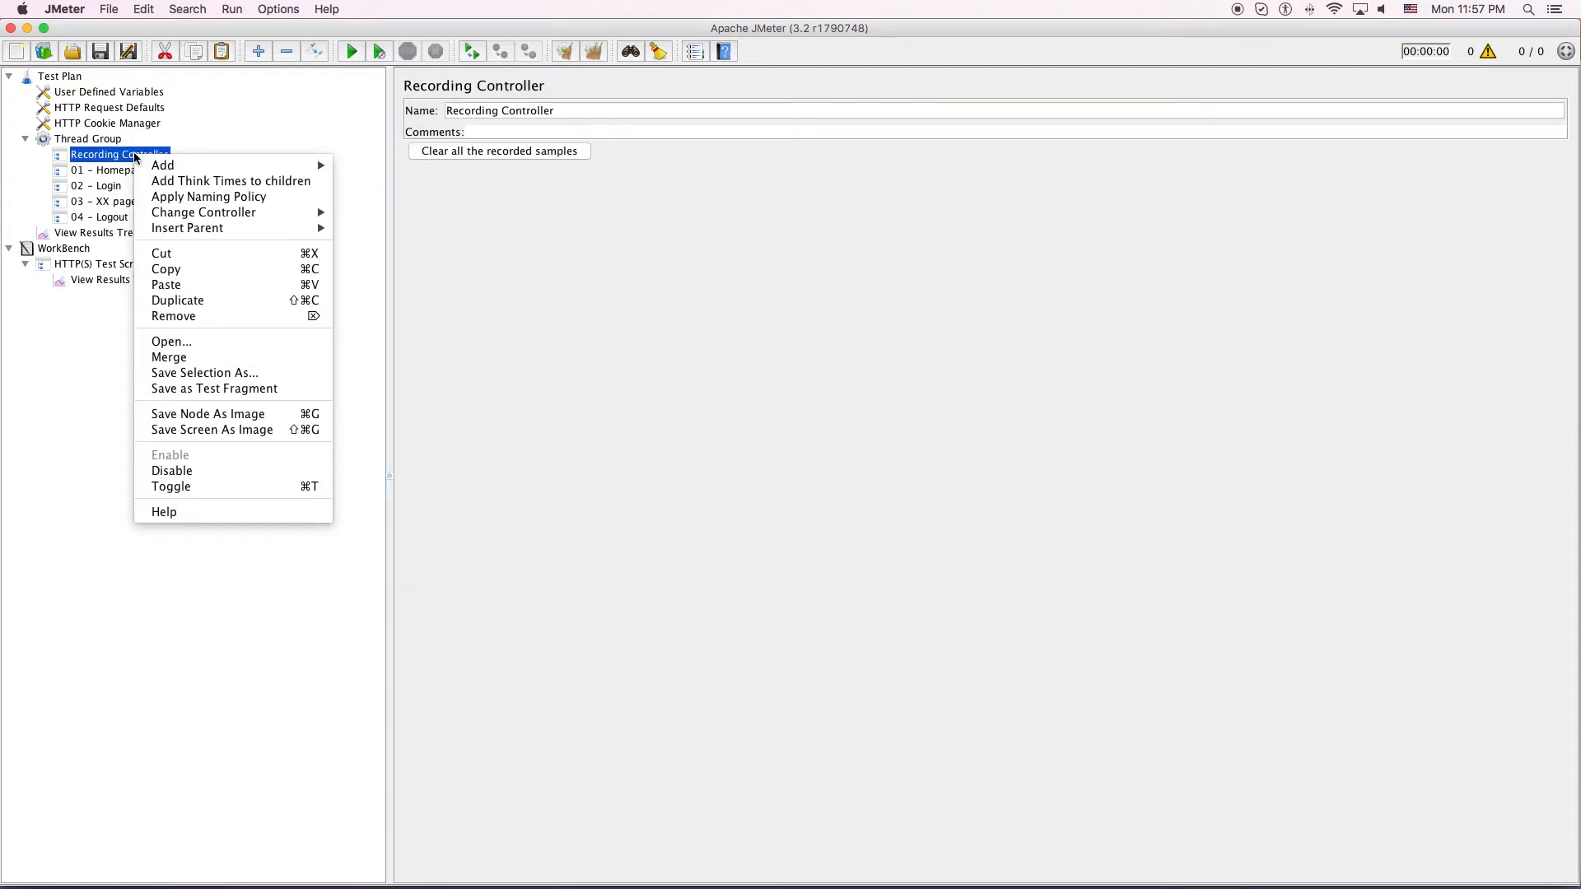
{"action": "left_click", "coordinate": [186, 318]}
{"action": "left_click", "coordinate": [935, 494]}
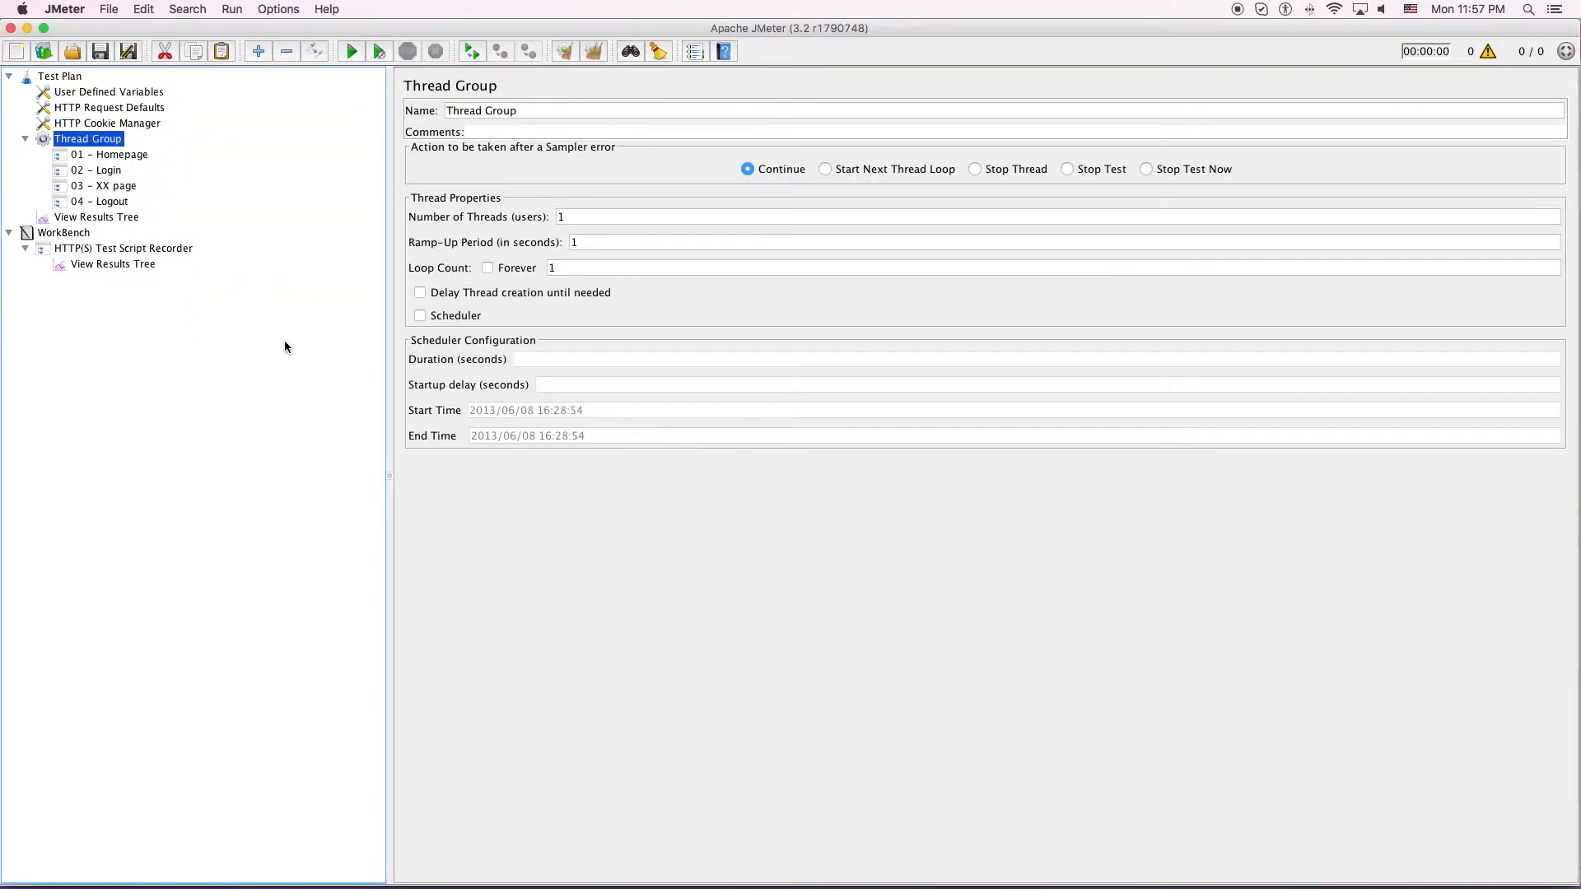
Step: Set the HTTP(S) Test Script Recorder's target controller to Test Plan > Thread Group
{"action": "left_click", "coordinate": [134, 248]}
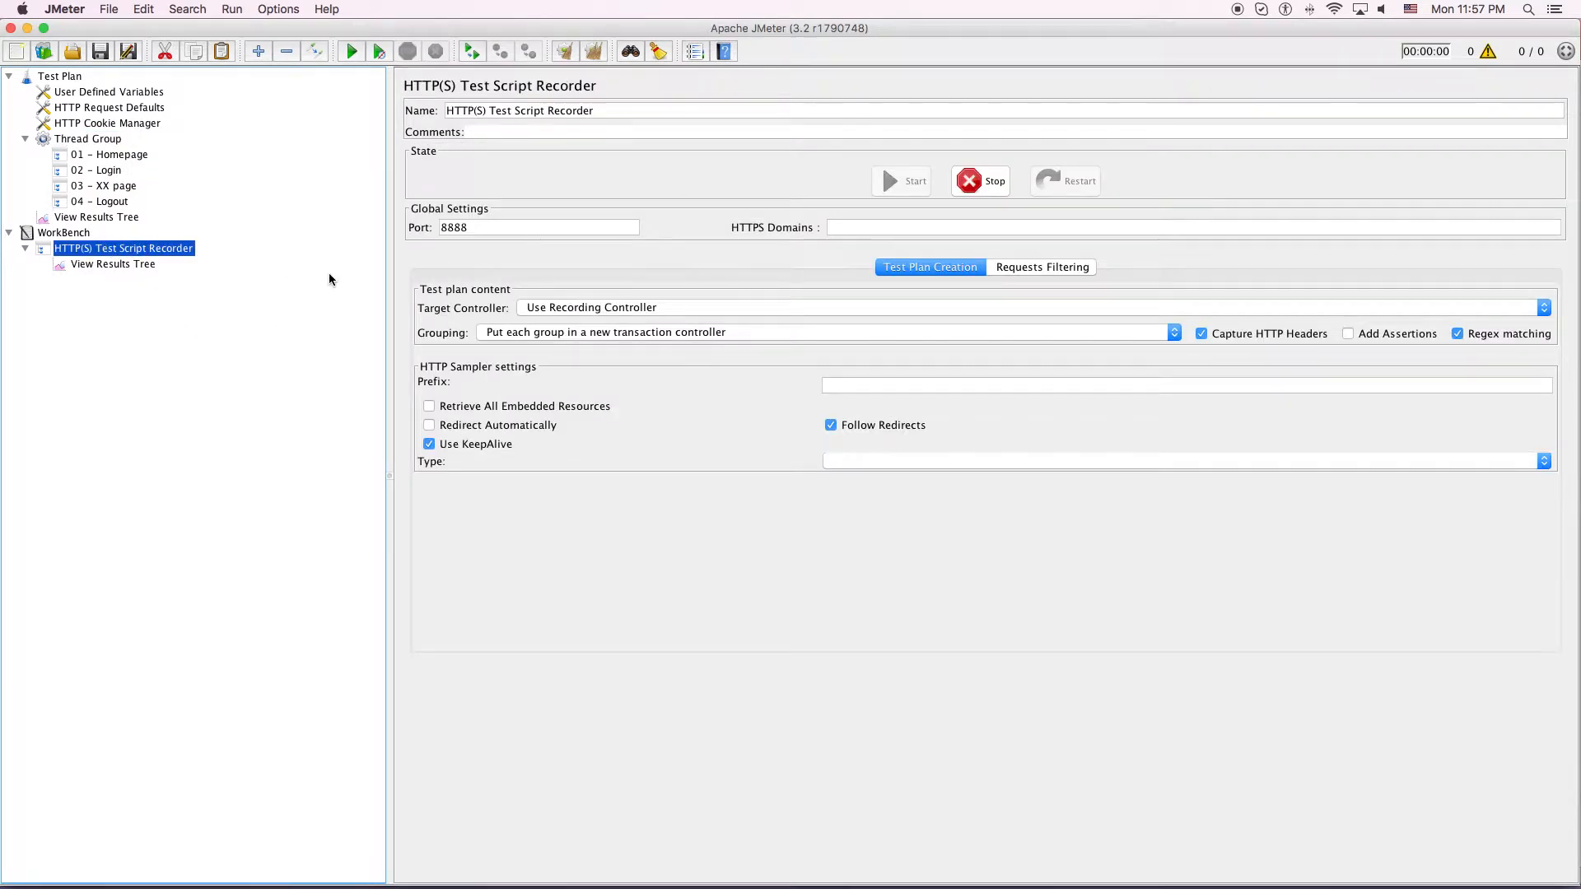
{"action": "left_click", "coordinate": [678, 308]}
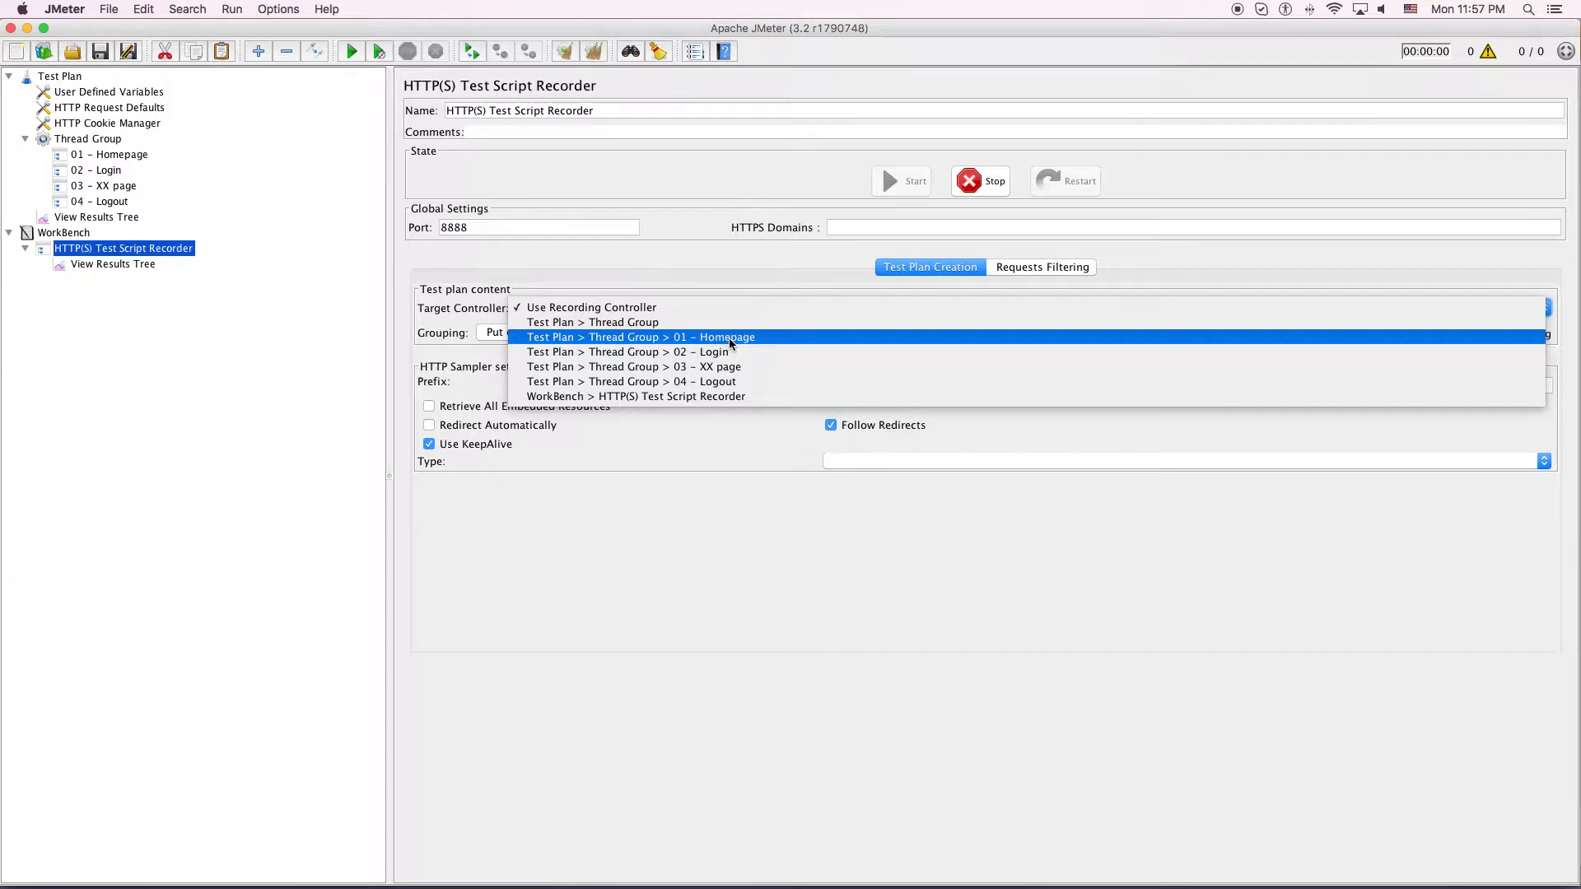
{"action": "left_click", "coordinate": [715, 324]}
{"action": "left_click", "coordinate": [713, 316]}
{"action": "left_click", "coordinate": [687, 305]}
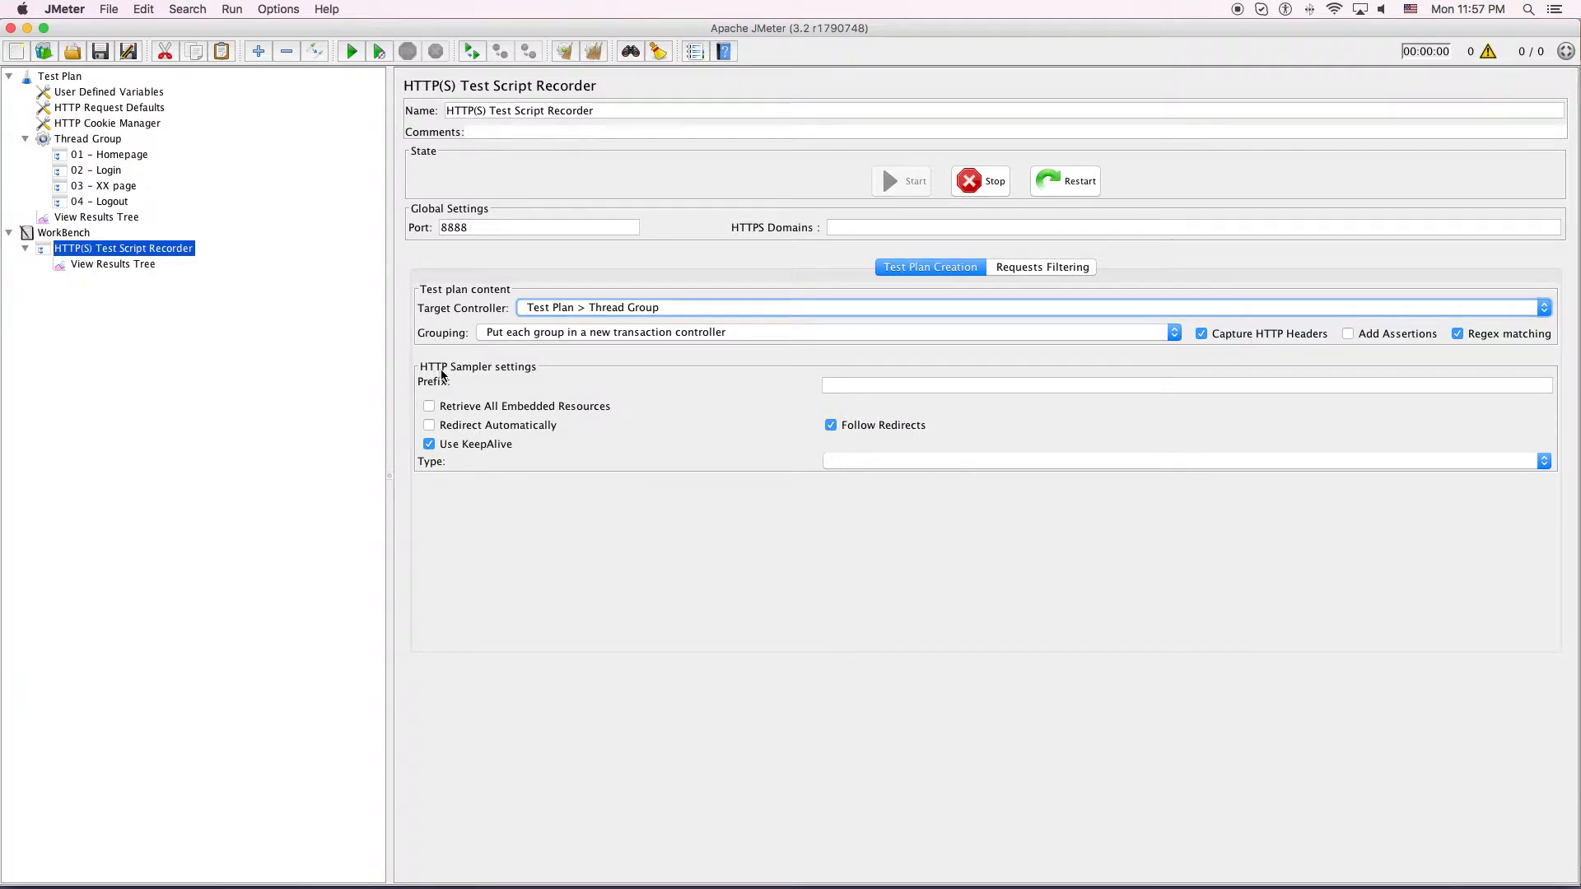
Step: Examine the recorder's Retrieve All Embedded Resources option together with the URL patterns excluded by its request filtering
{"action": "left_click", "coordinate": [532, 405]}
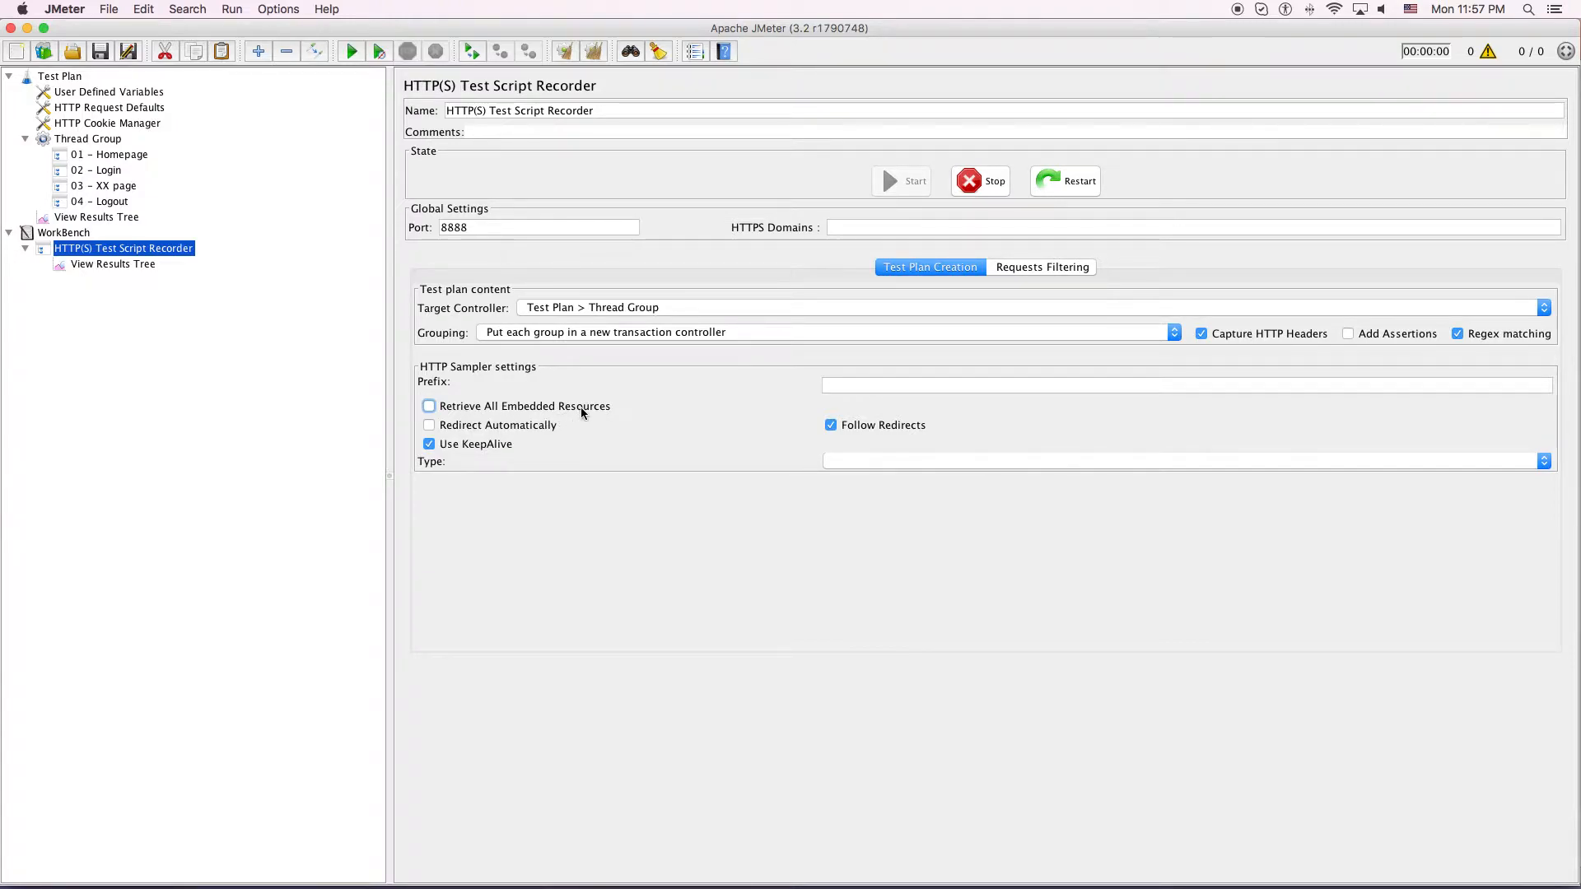
{"action": "left_click", "coordinate": [1019, 270]}
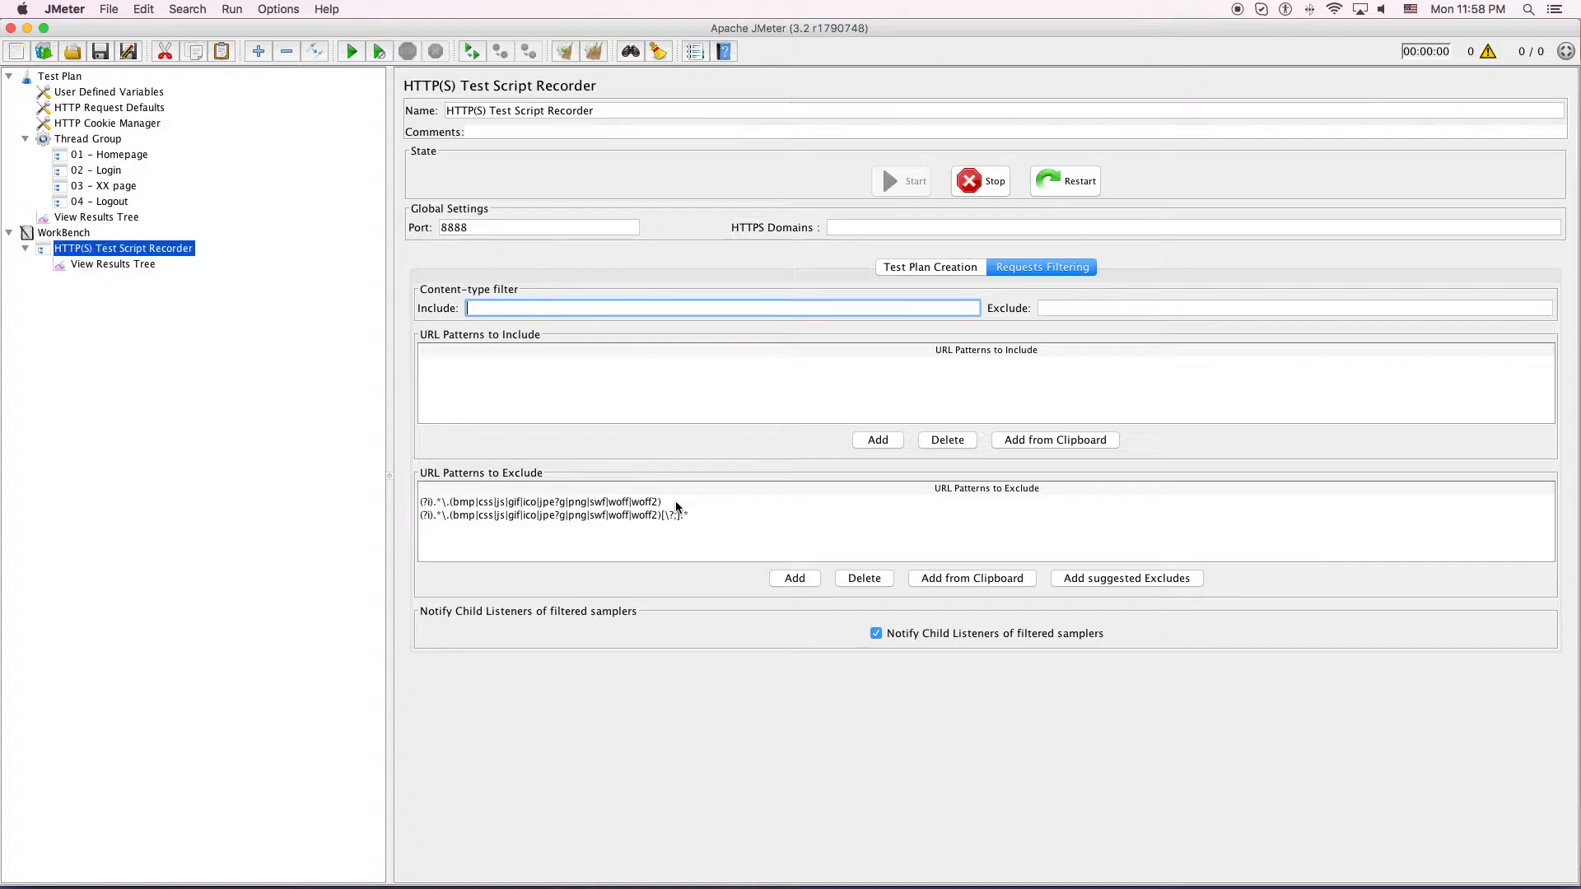
{"action": "left_click", "coordinate": [939, 268]}
{"action": "left_click", "coordinate": [511, 409]}
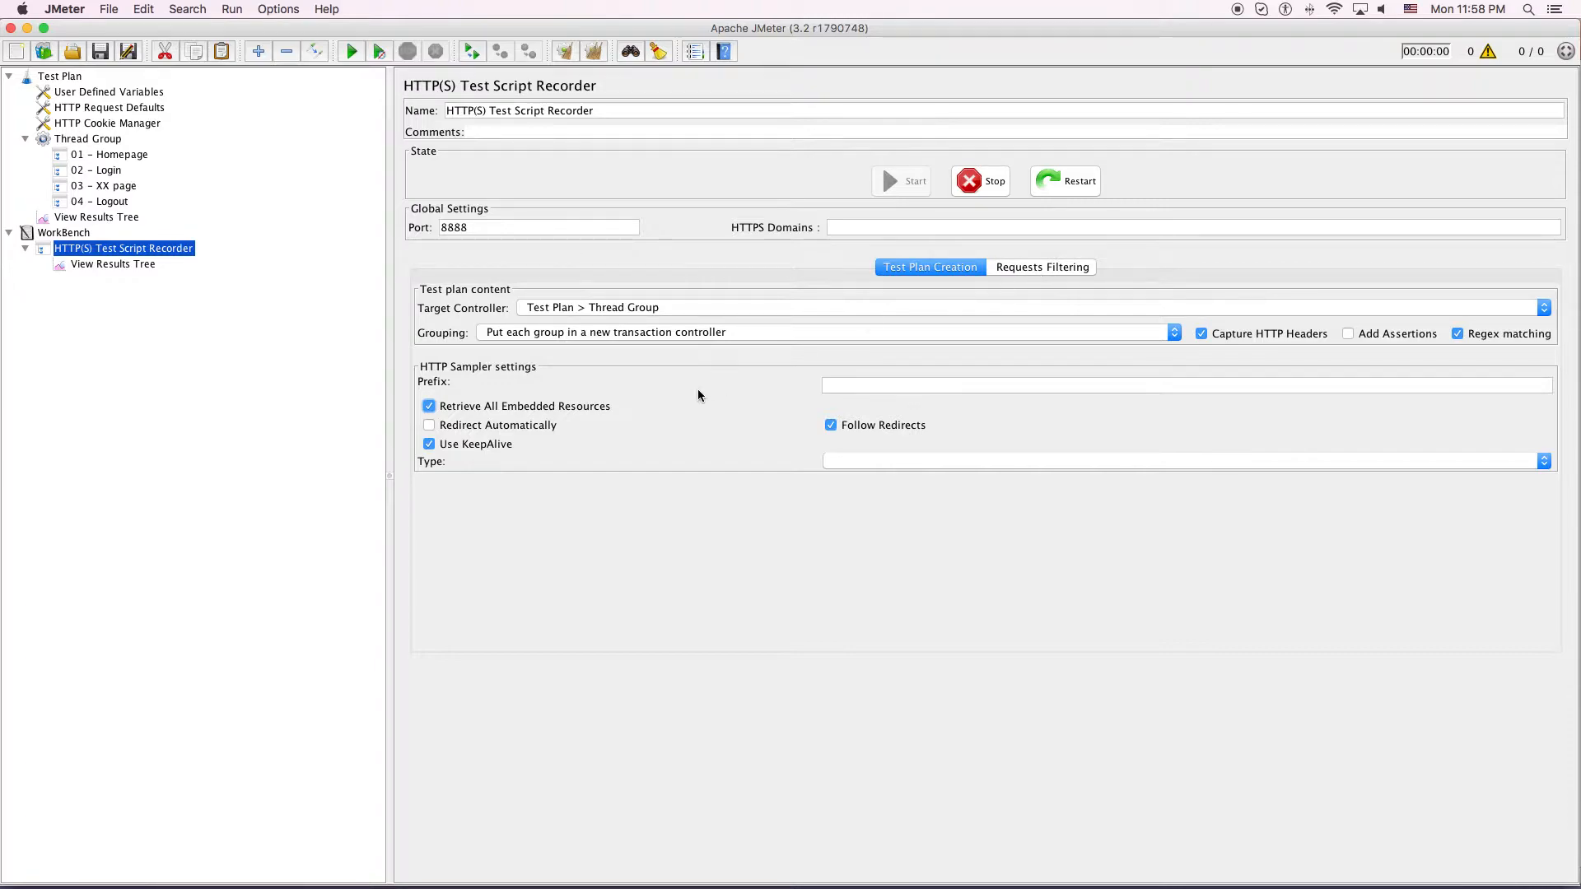
{"action": "left_click", "coordinate": [531, 407]}
{"action": "left_click", "coordinate": [1011, 277]}
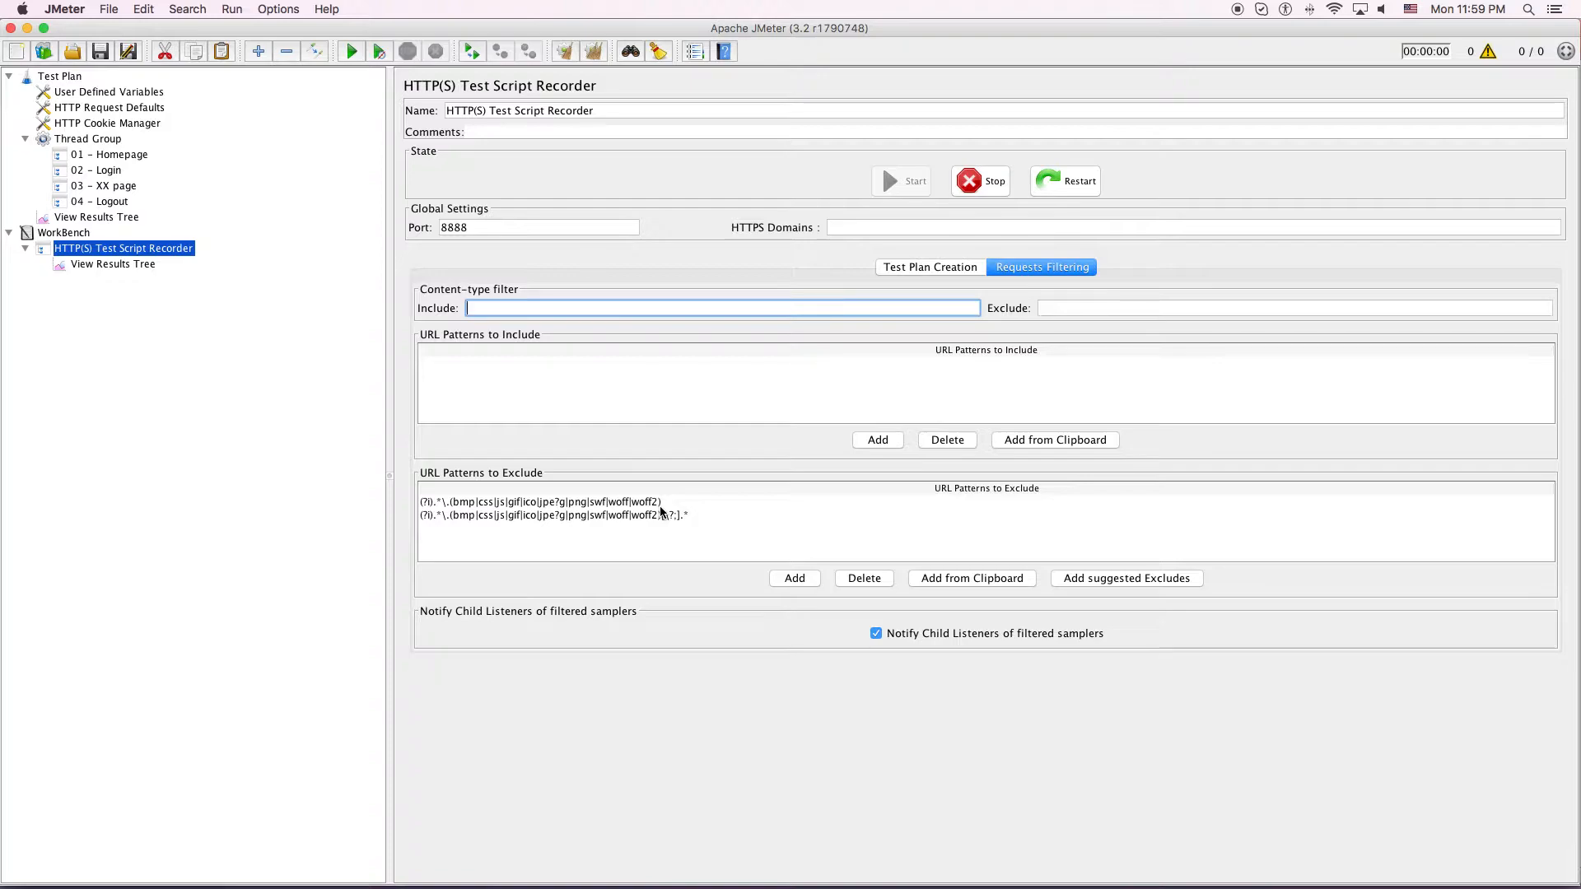
{"action": "left_click", "coordinate": [941, 266]}
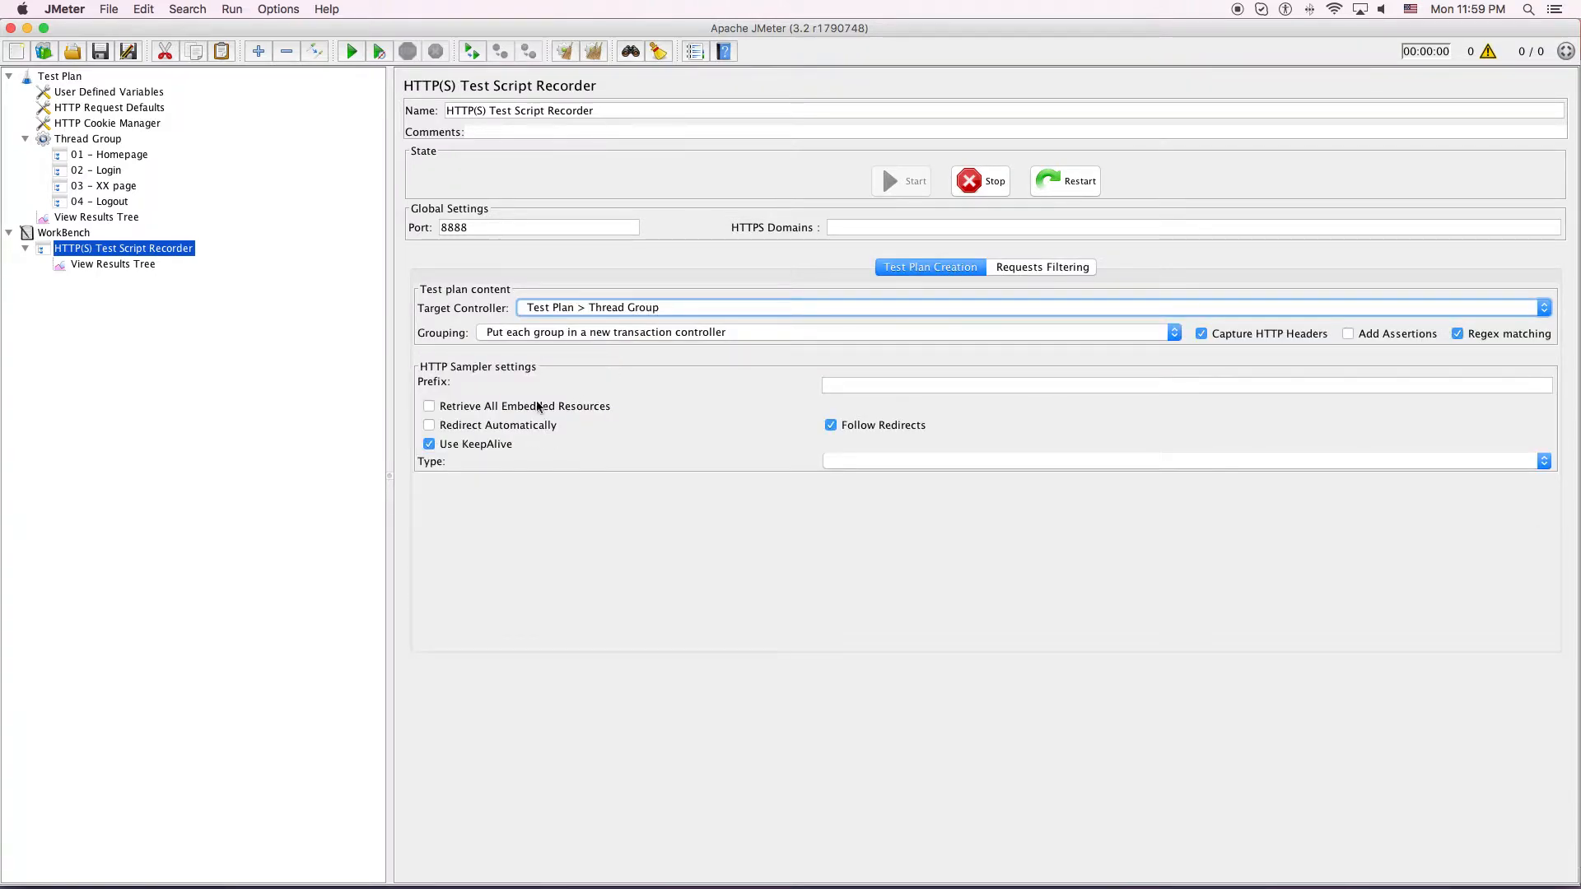
Step: Enable Retrieve All Embedded Resources for the recorder's HTTP samplers and recheck the request filtering settings
{"action": "left_click", "coordinate": [514, 412]}
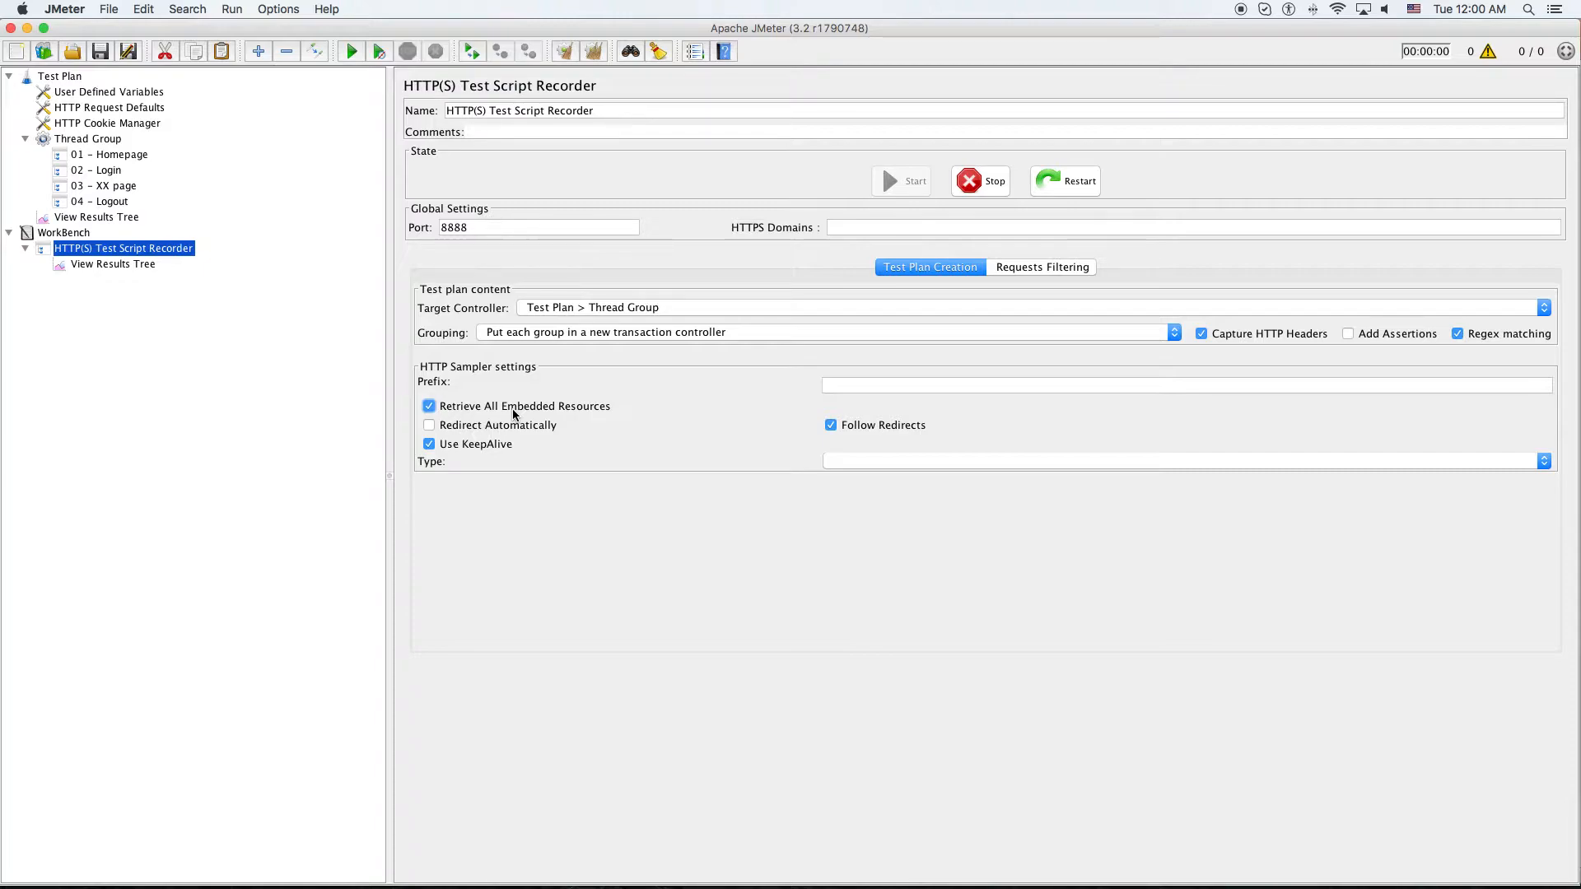
{"action": "left_click", "coordinate": [513, 414]}
{"action": "left_click", "coordinate": [581, 409]}
{"action": "left_click", "coordinate": [1018, 266]}
{"action": "left_click", "coordinate": [947, 269]}
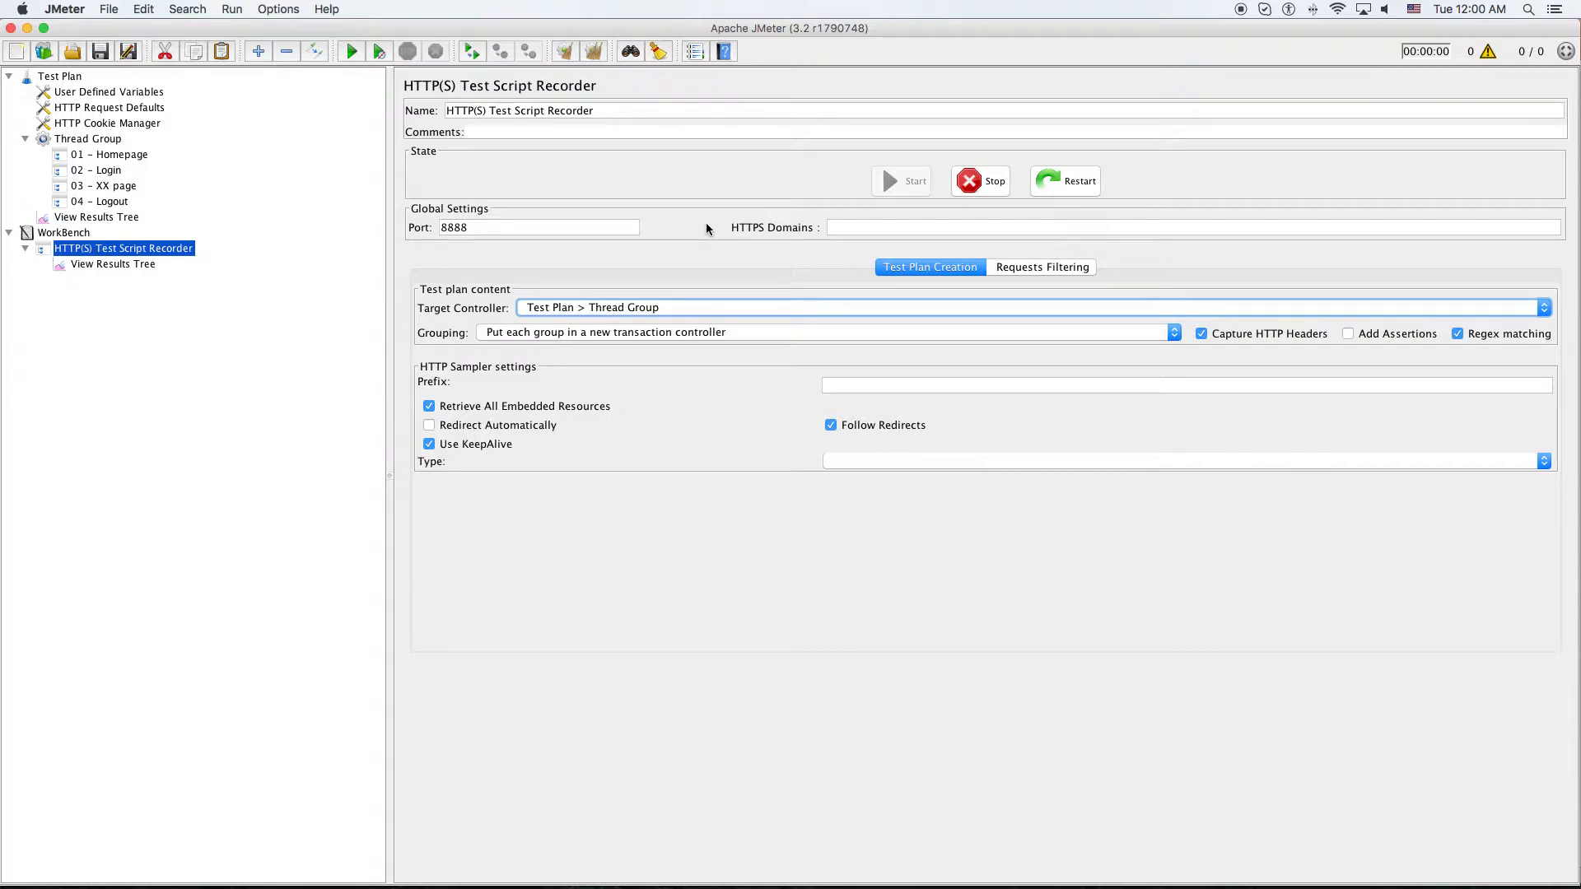
Step: Review the recorder's View Results Tree, the 01 - Homepage controller, the Thread Group and the recorder's target controller choices
{"action": "mouse_move", "coordinate": [735, 232]}
{"action": "left_click", "coordinate": [116, 265]}
{"action": "left_click", "coordinate": [134, 266]}
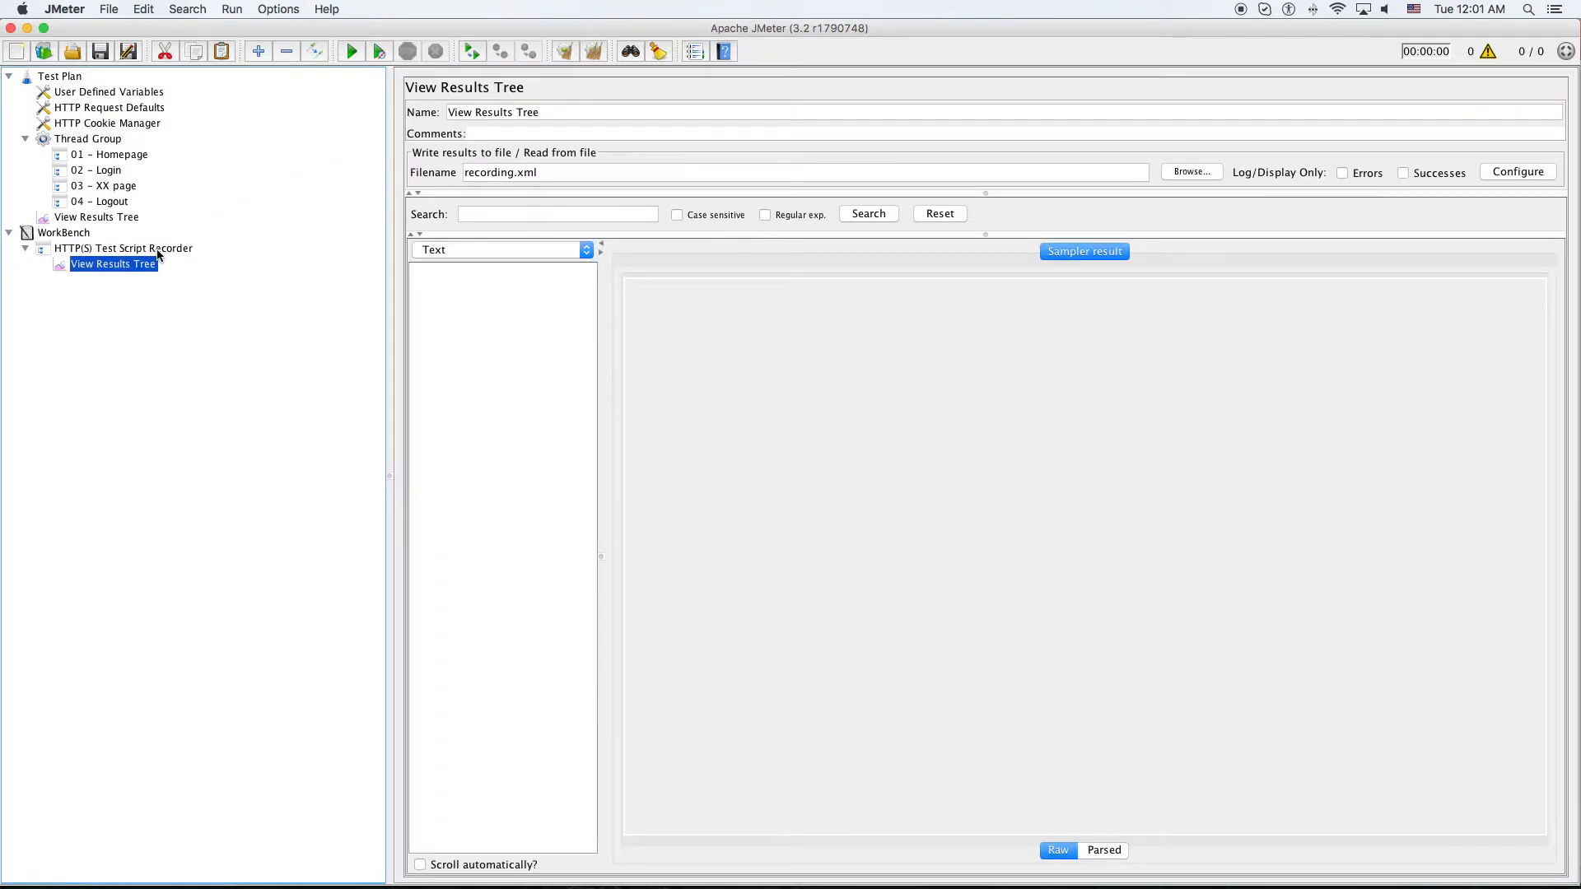
{"action": "left_click", "coordinate": [95, 156]}
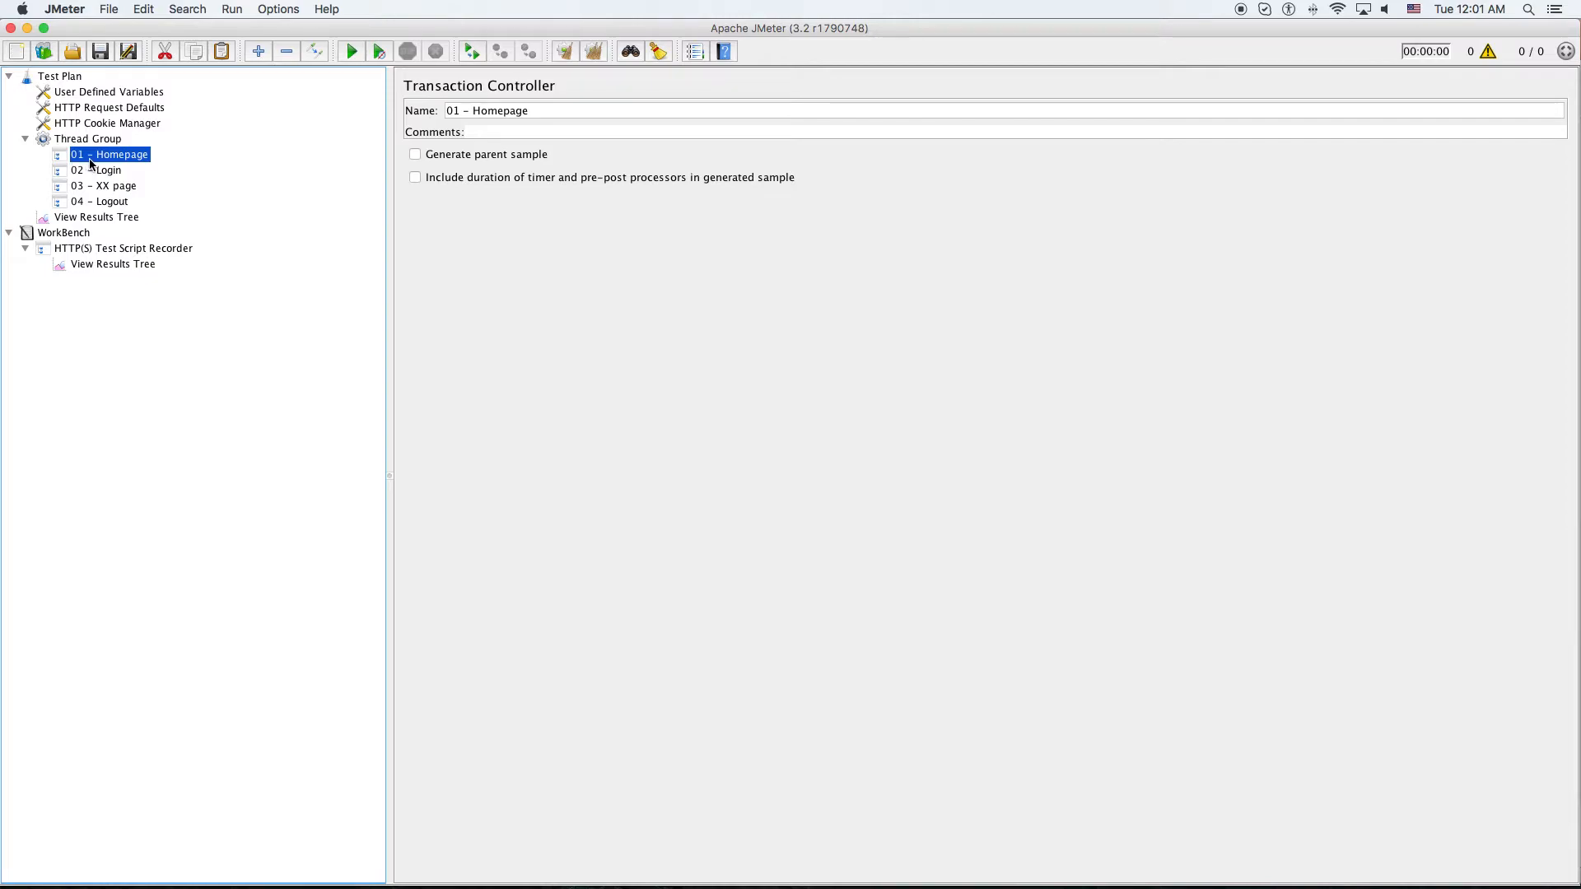
{"action": "left_click", "coordinate": [89, 140]}
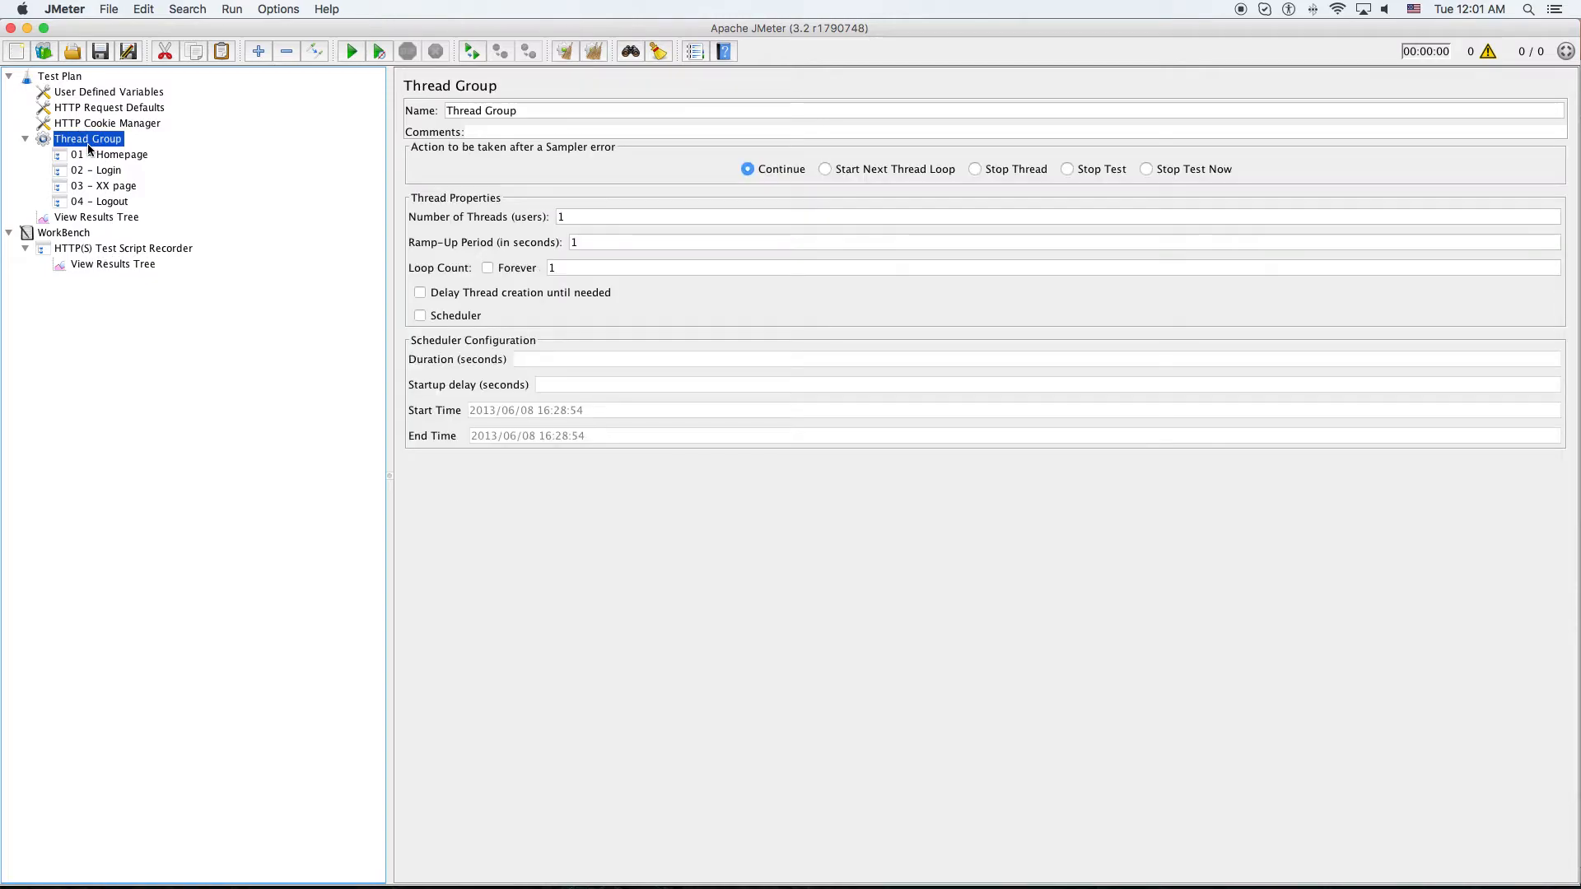
{"action": "left_click", "coordinate": [143, 250]}
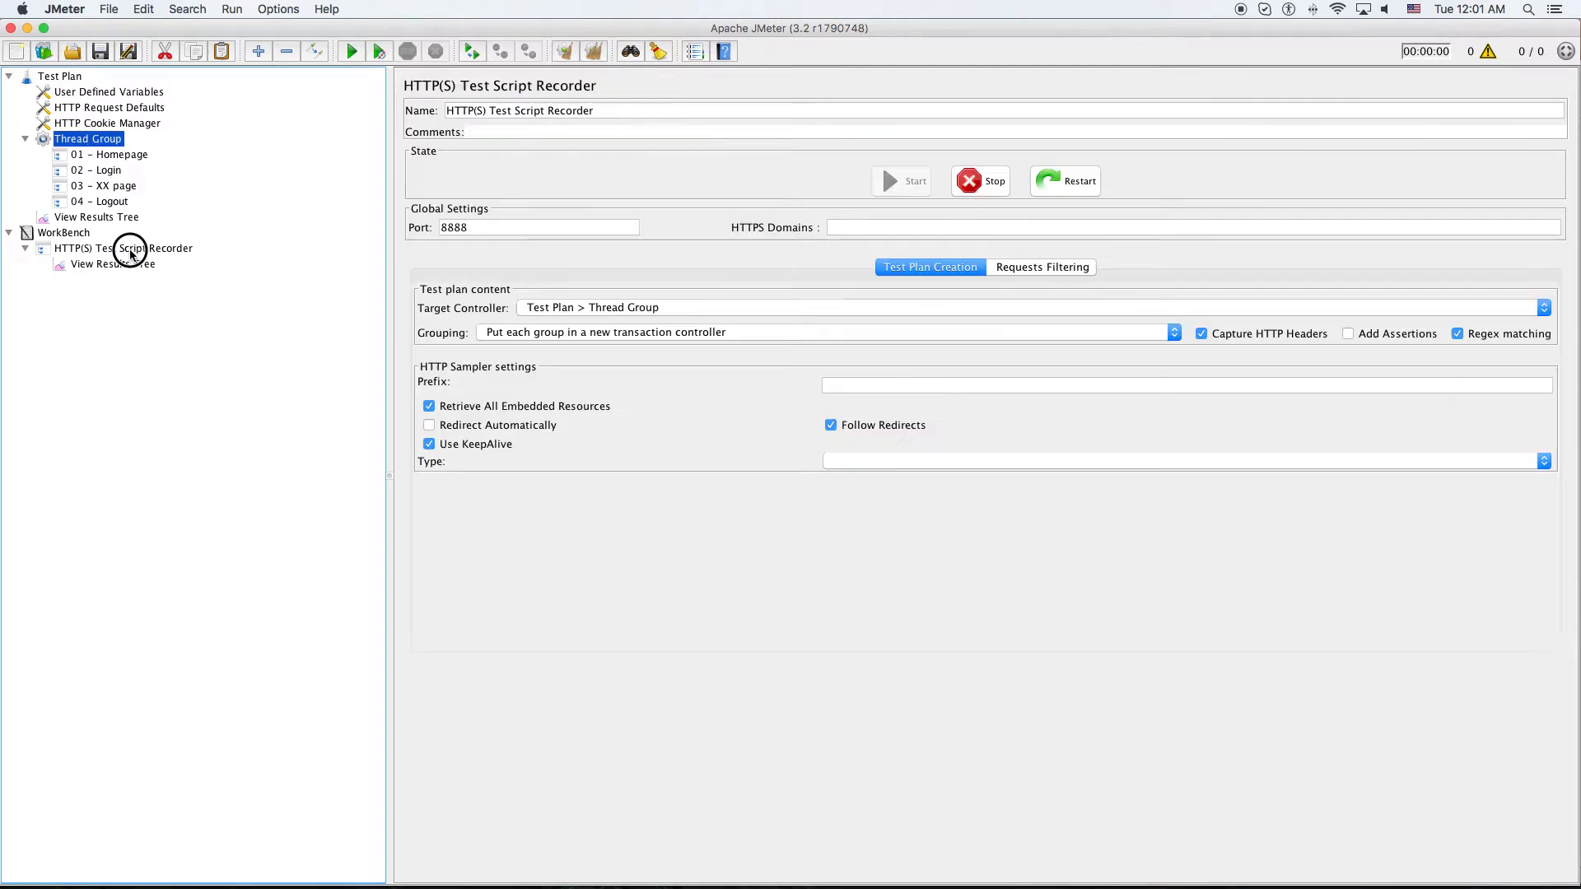
{"action": "left_click", "coordinate": [668, 310]}
{"action": "left_click", "coordinate": [659, 311]}
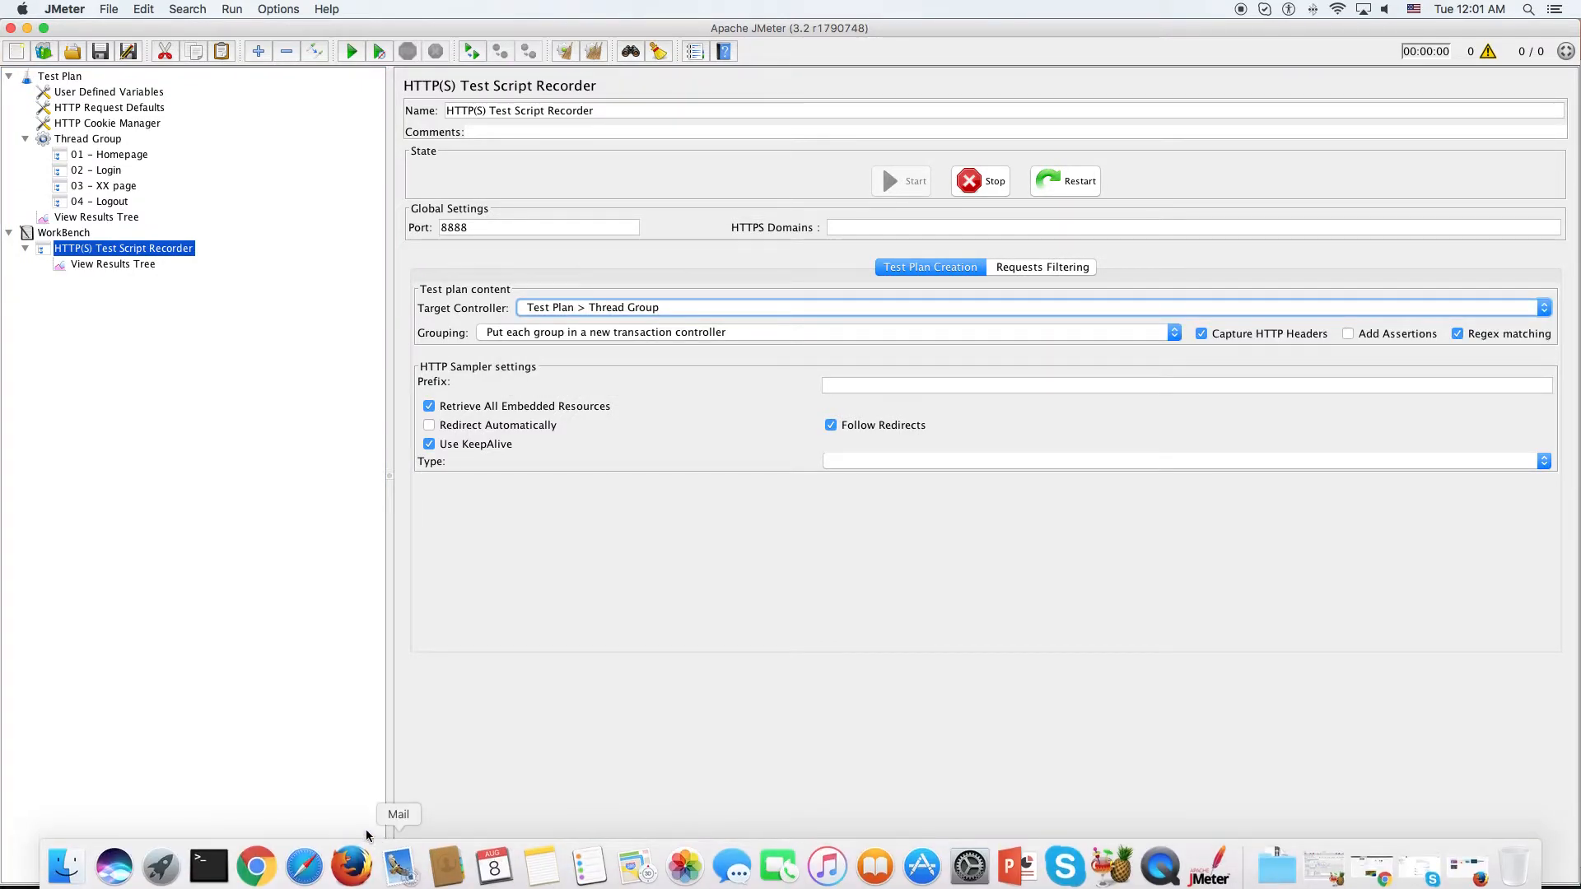
Step: Switch to Firefox and open the Certificate Manager from its advanced certificate preferences
{"action": "left_click", "coordinate": [352, 877]}
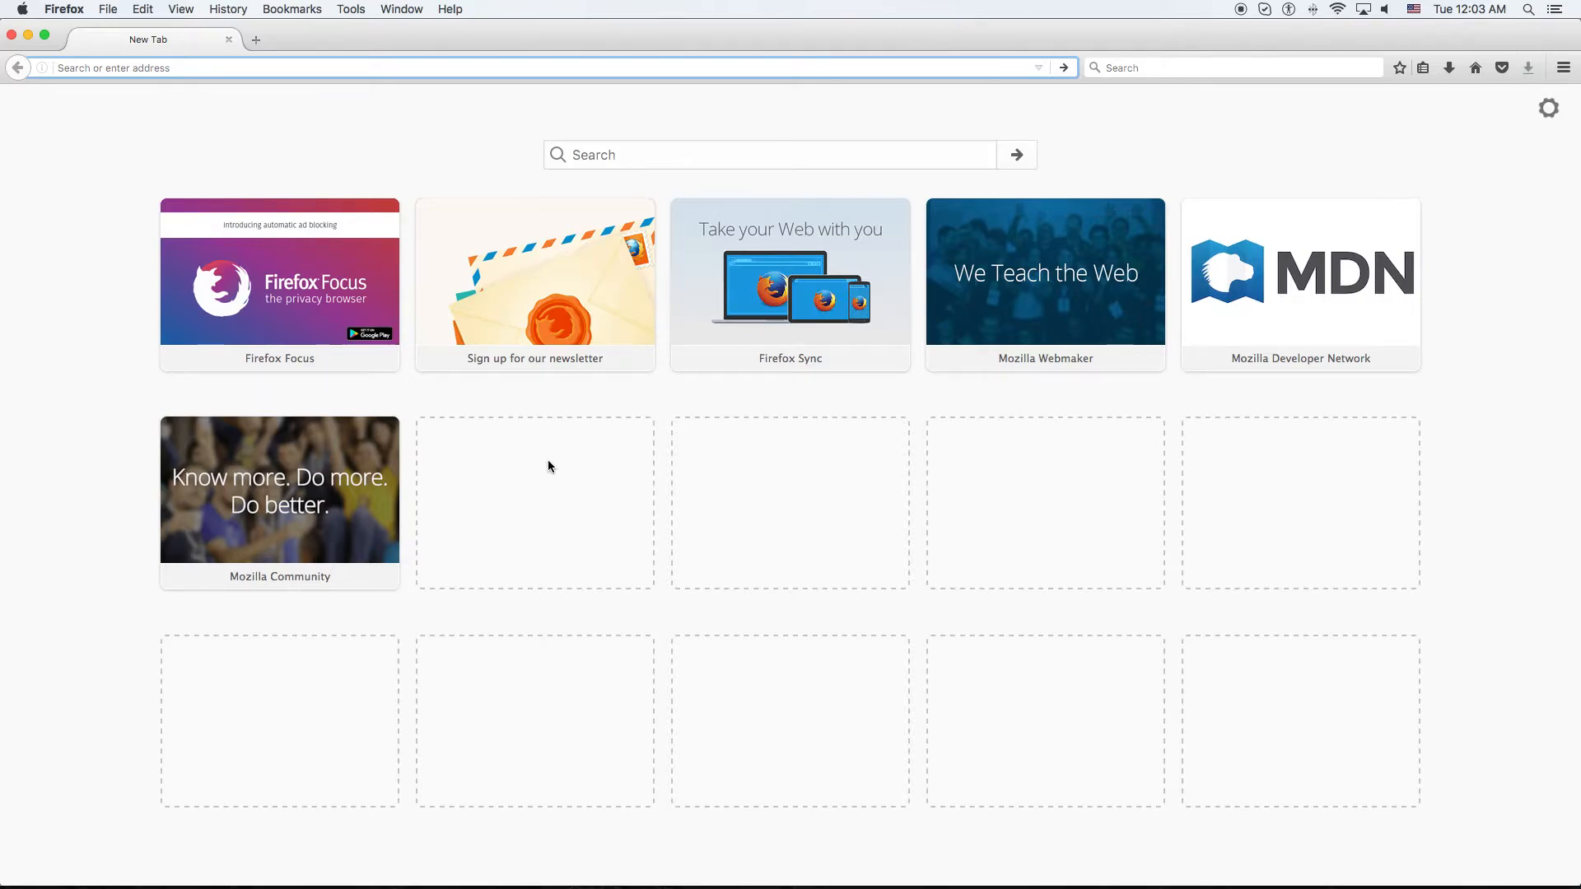
{"action": "left_click", "coordinate": [1563, 69]}
{"action": "left_click", "coordinate": [1470, 304]}
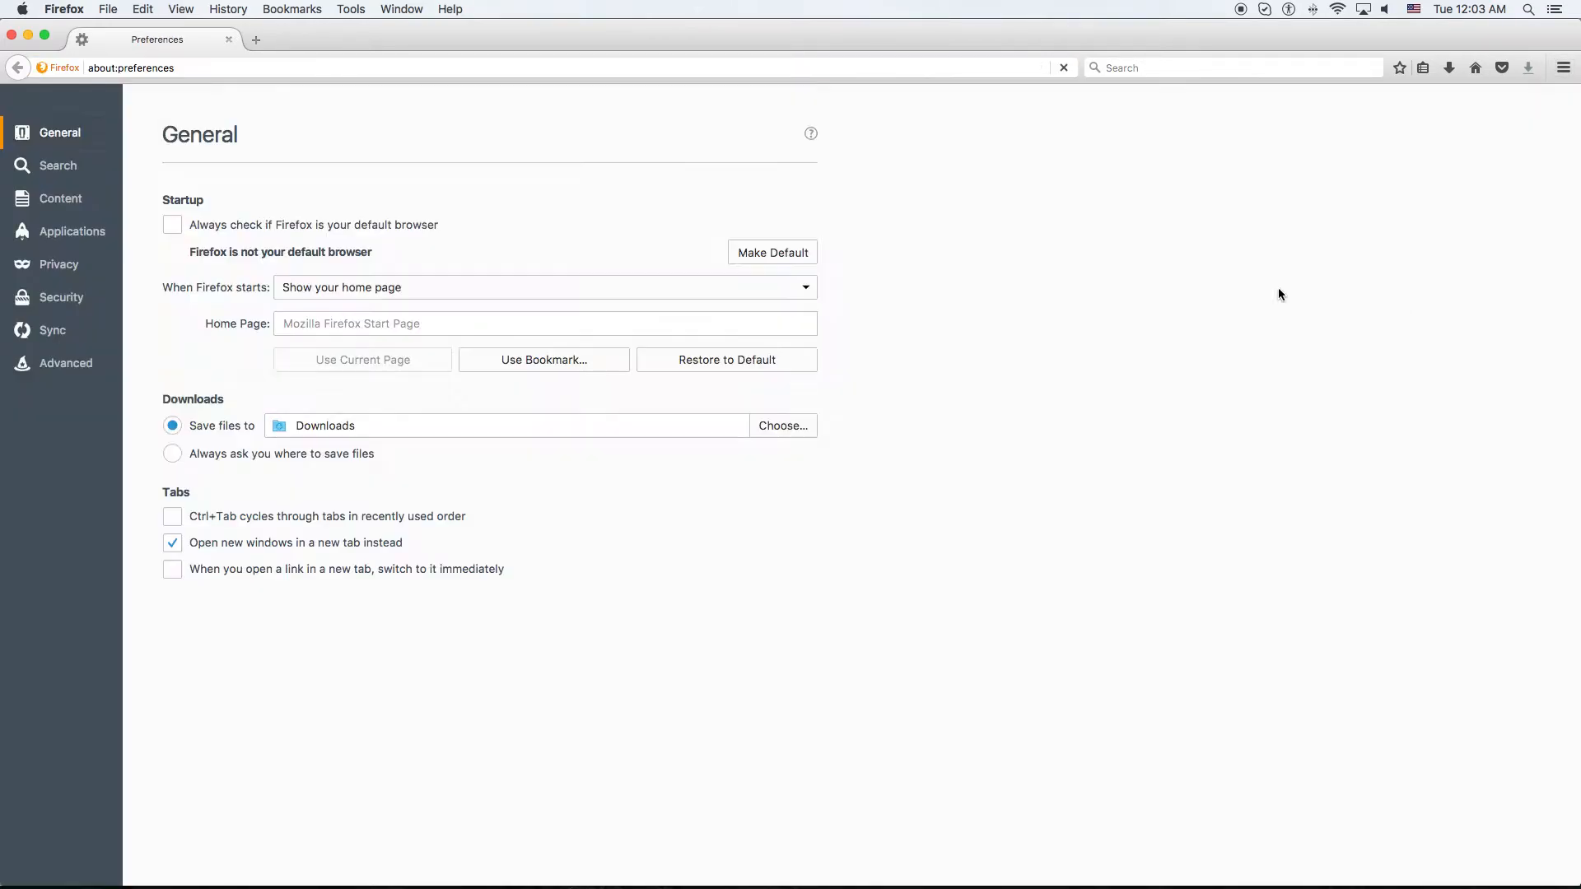
{"action": "left_click", "coordinate": [79, 364]}
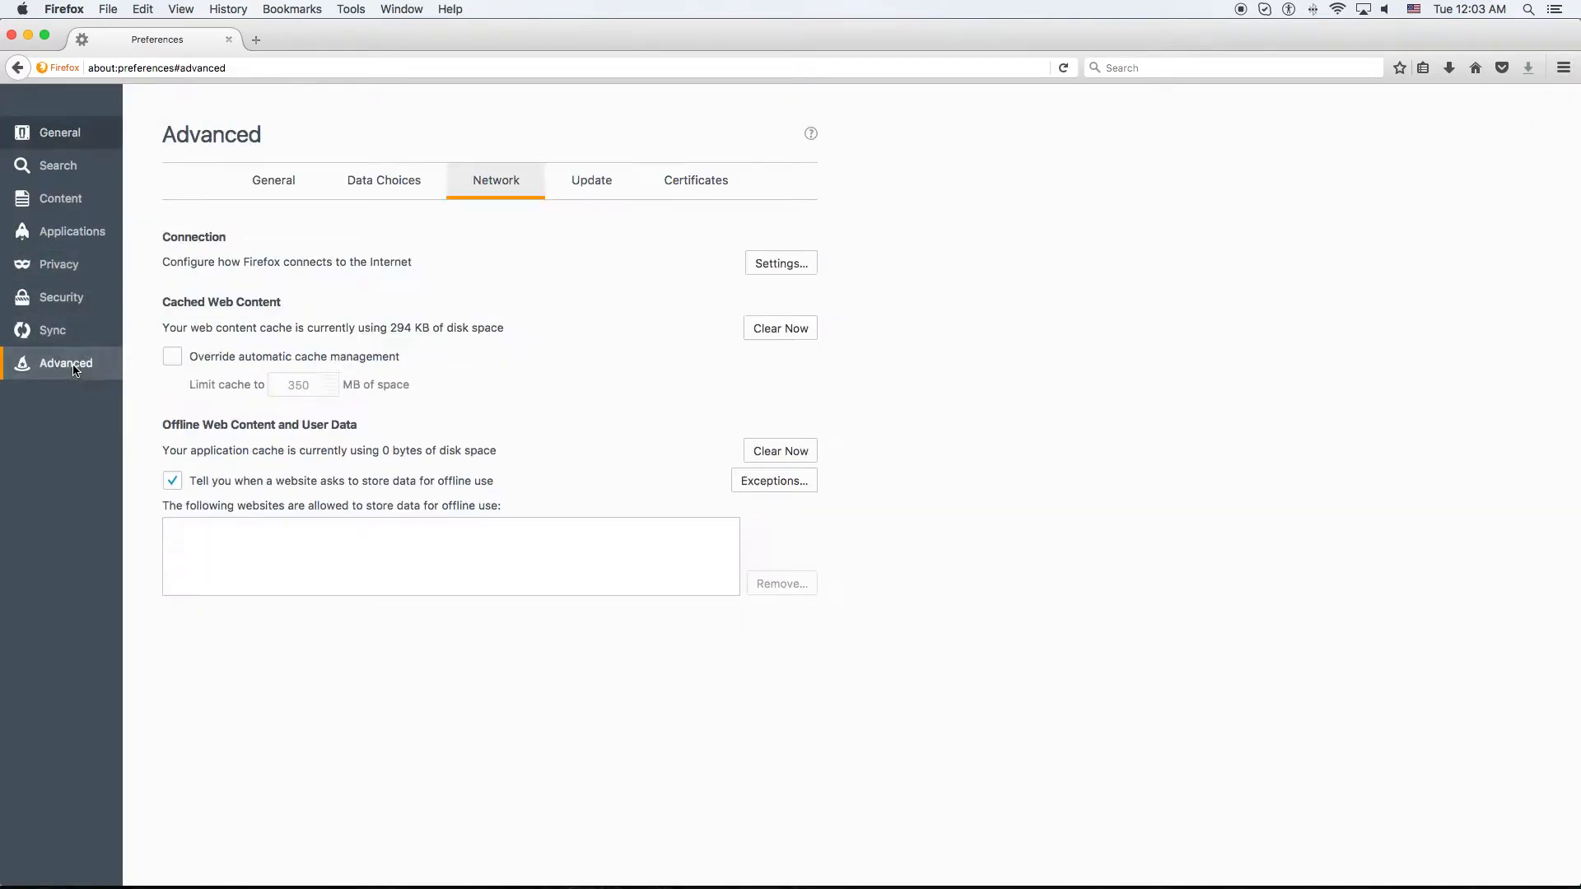
{"action": "left_click", "coordinate": [723, 183]}
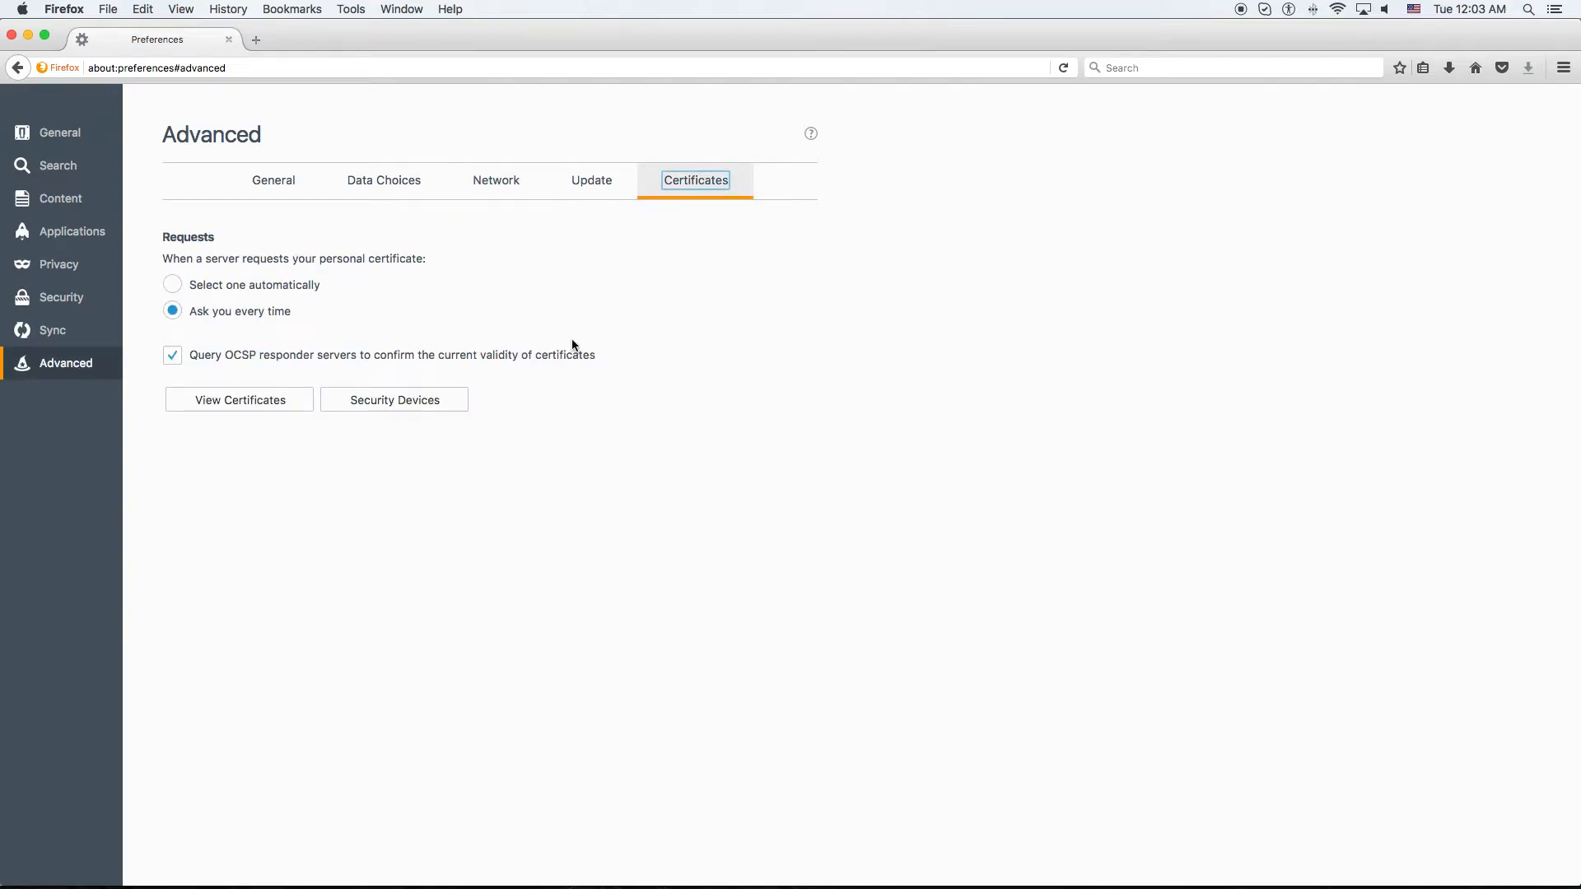
{"action": "left_click", "coordinate": [229, 402]}
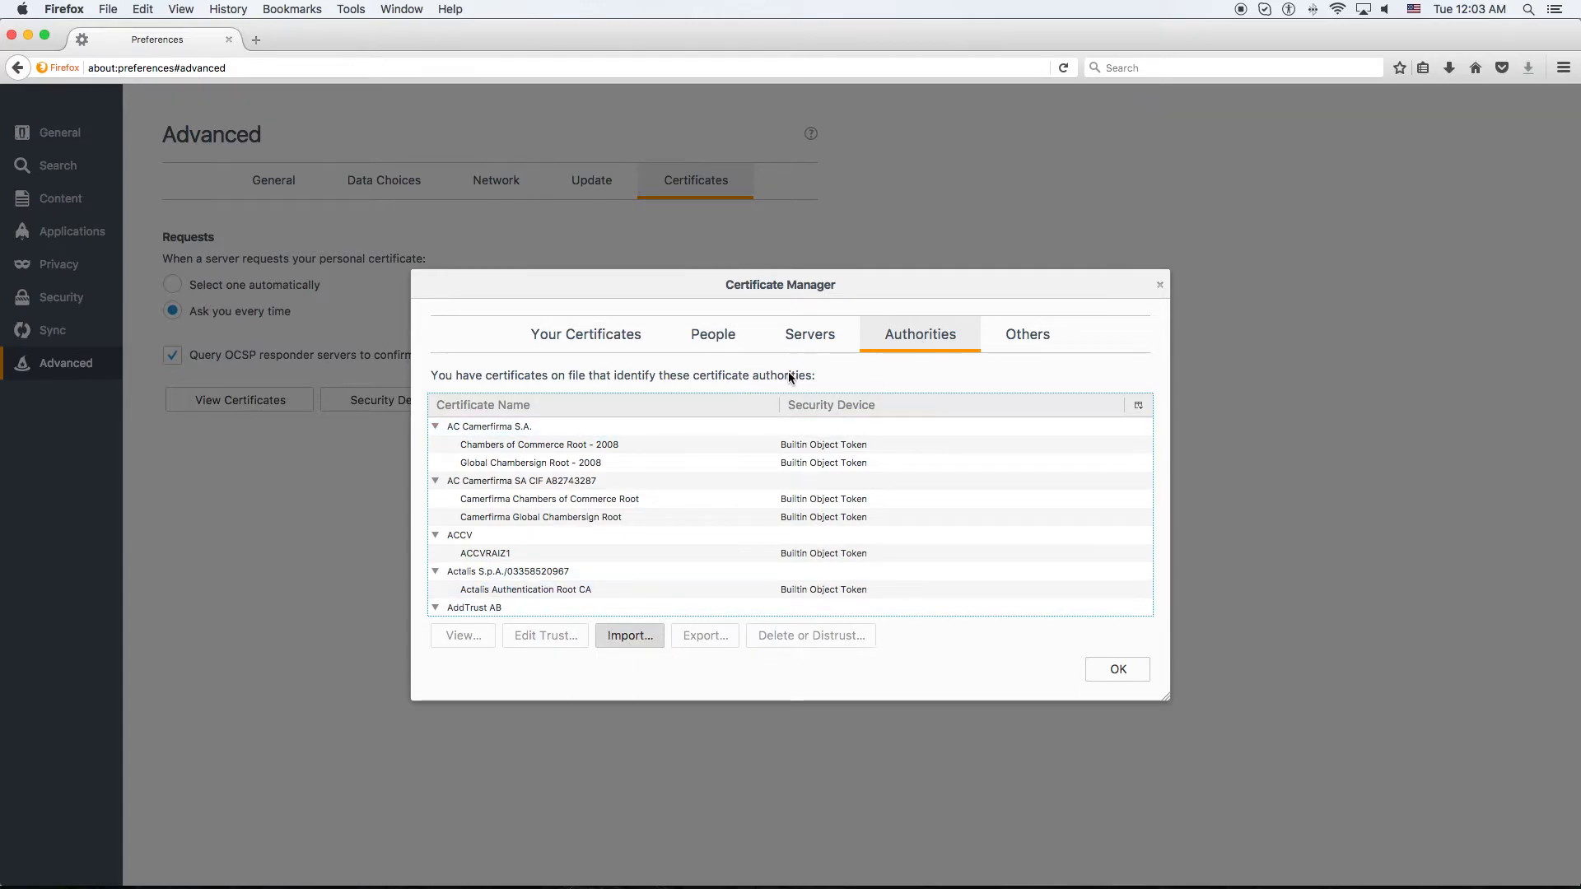
Step: Import ApacheJMeterTemporaryRootCA.crt from the apache-jmeter-3.2 bin folder in Downloads as a trusted authority, and close the Certificate Manager
{"action": "left_click", "coordinate": [568, 324]}
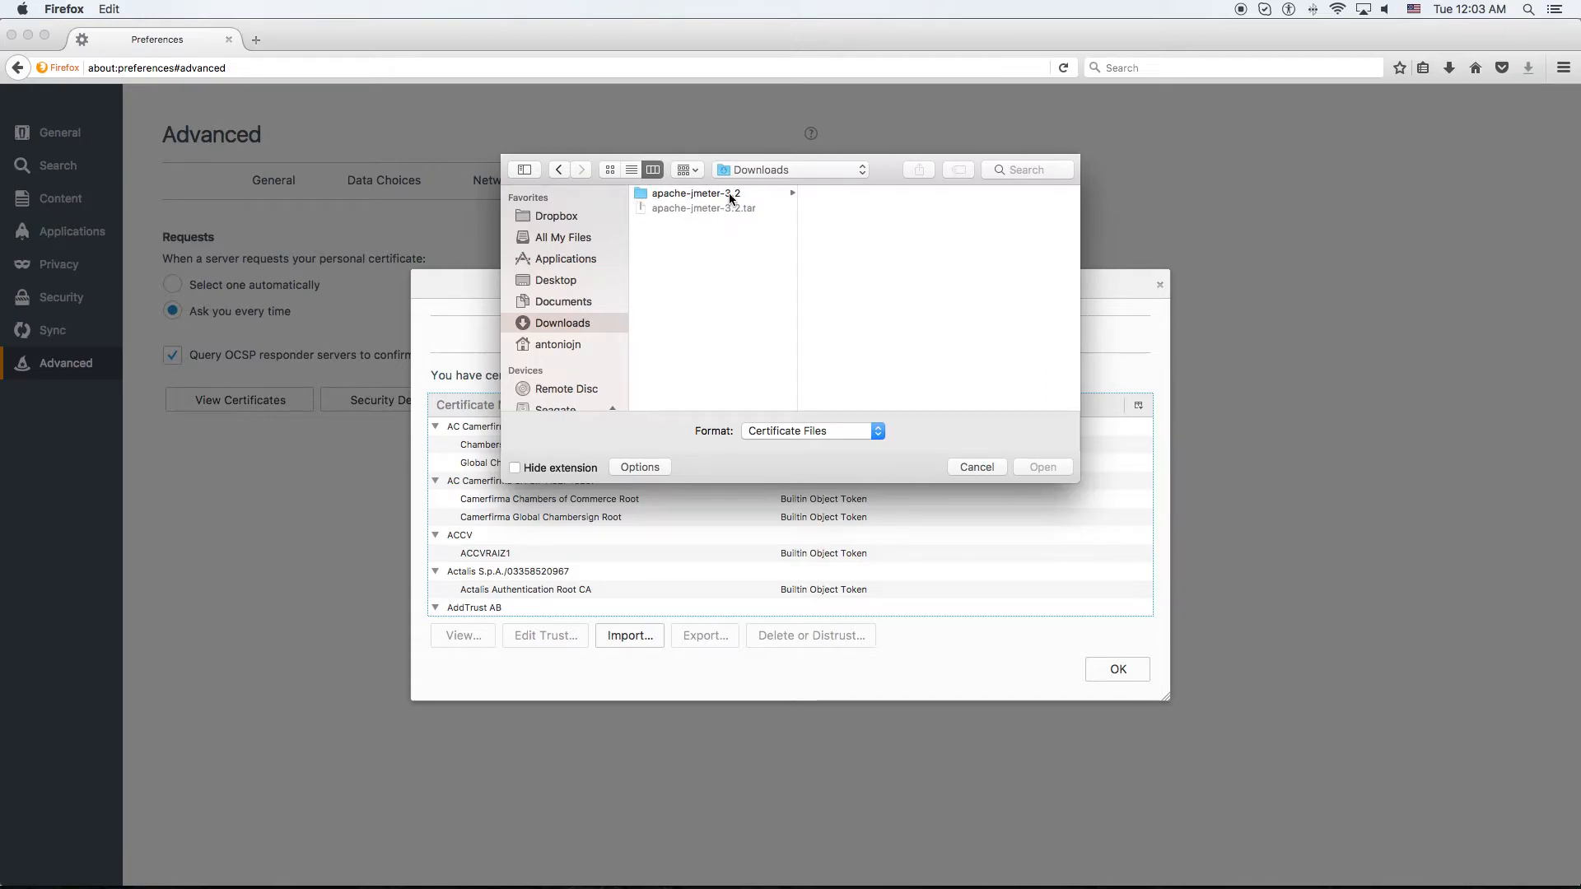
{"action": "left_click", "coordinate": [730, 196]}
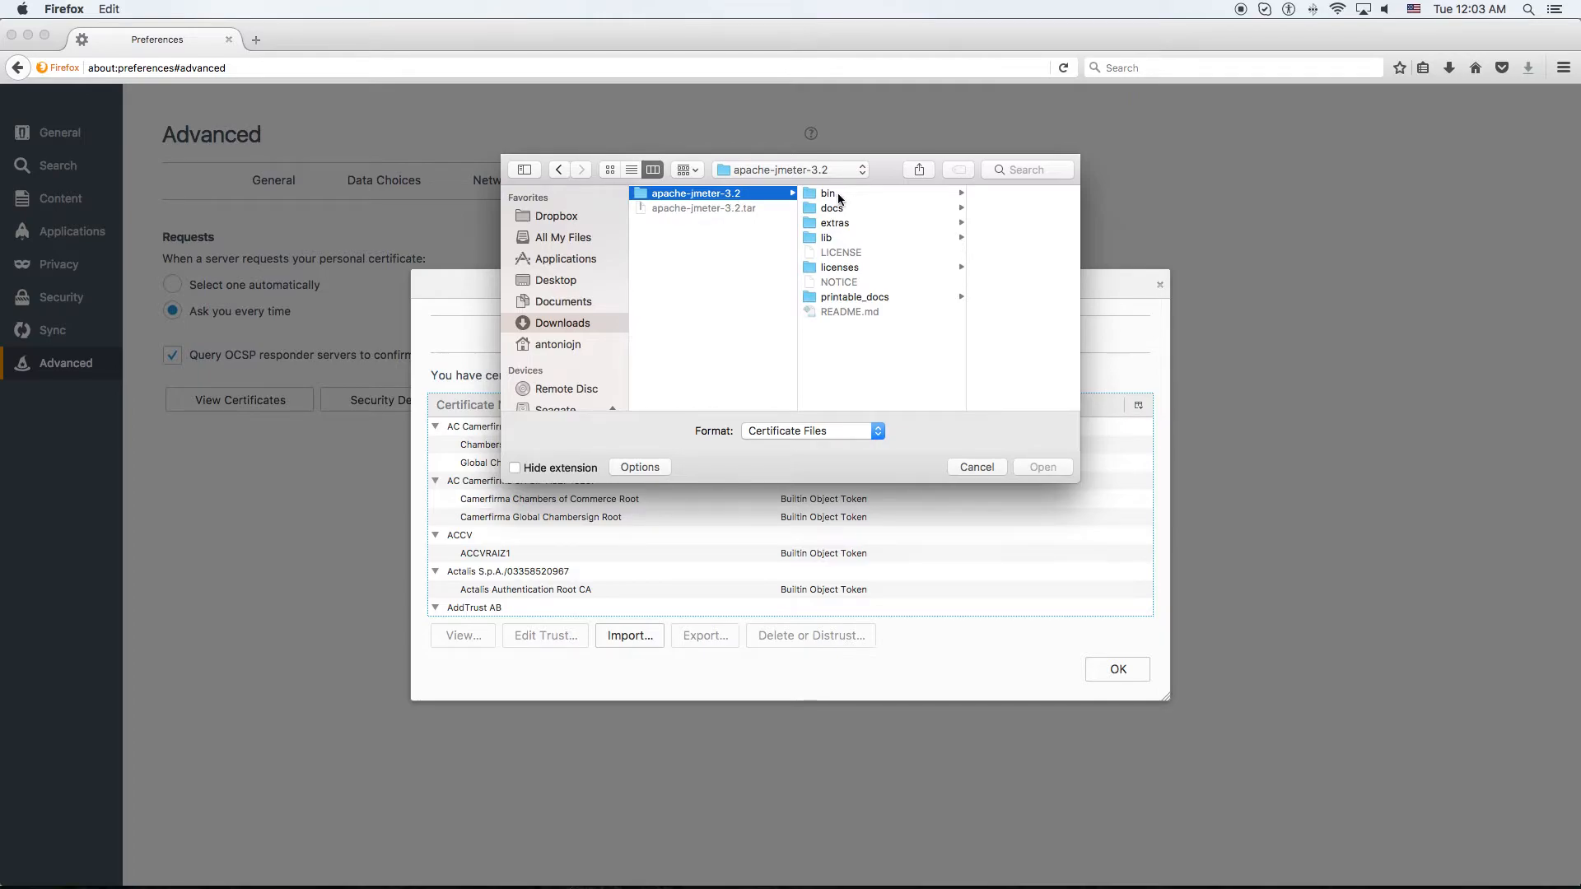
{"action": "left_click", "coordinate": [831, 195]}
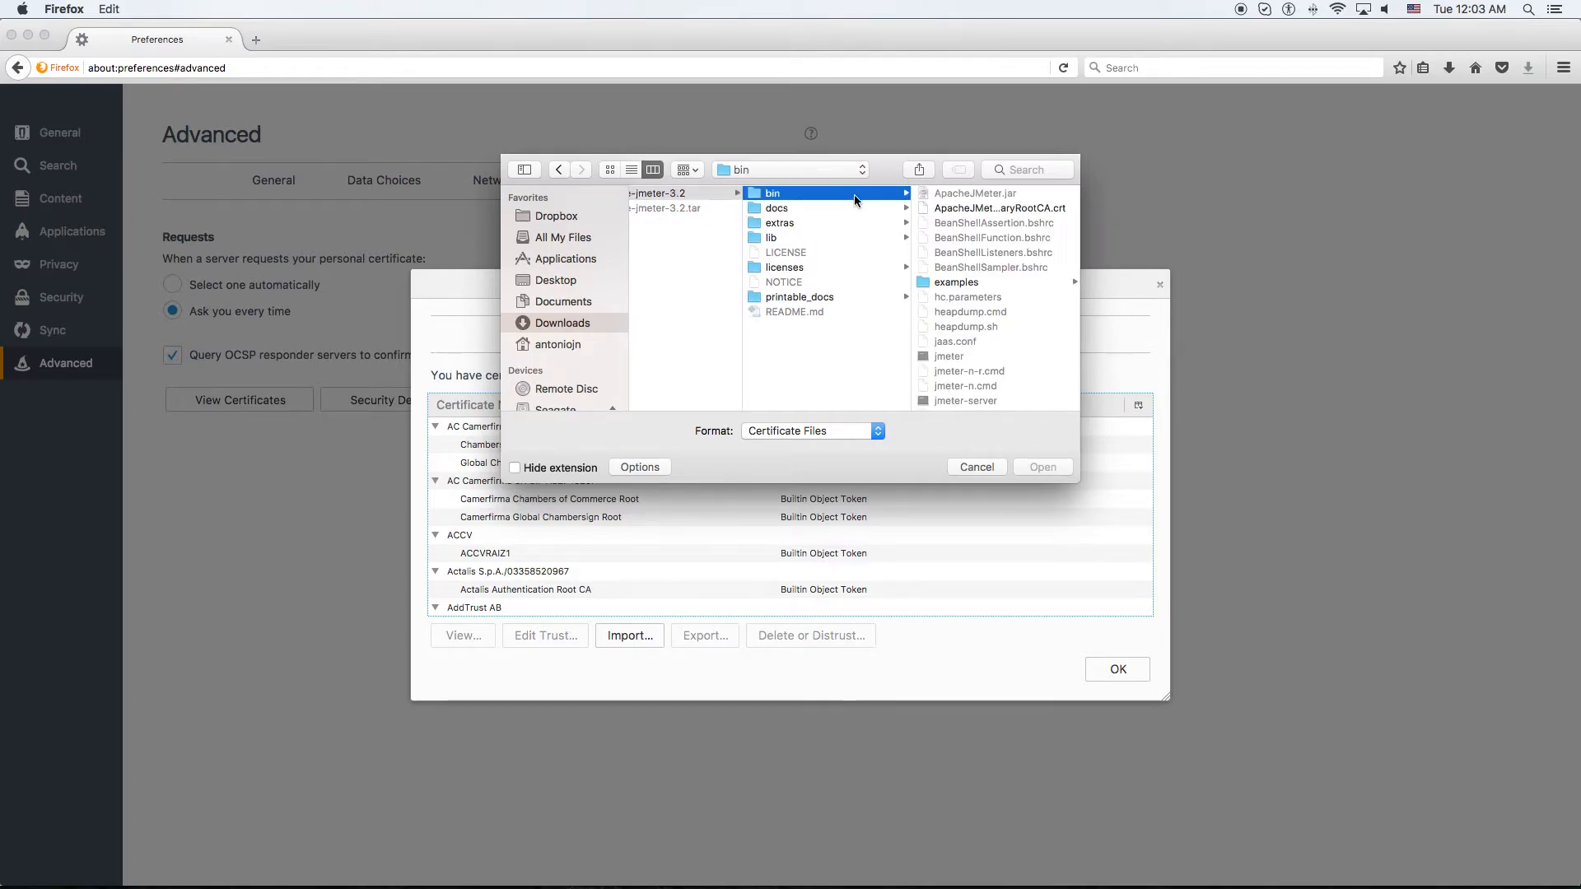
{"action": "left_click", "coordinate": [980, 209]}
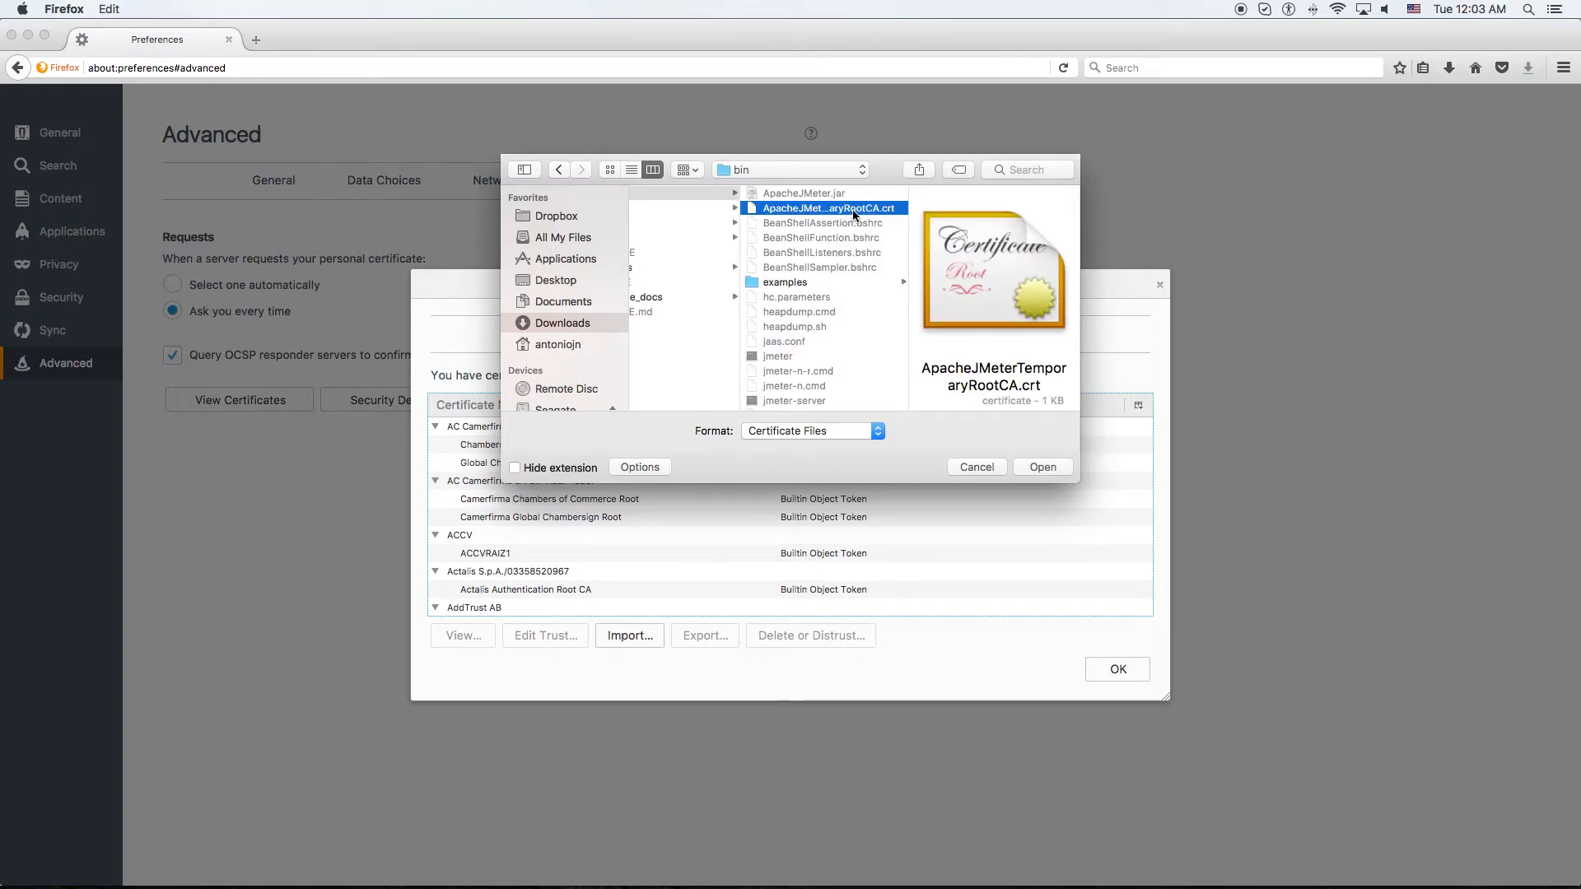
{"action": "left_click", "coordinate": [1044, 467]}
{"action": "left_click", "coordinate": [701, 205]}
{"action": "left_click", "coordinate": [924, 303]}
{"action": "left_click", "coordinate": [709, 445]}
{"action": "left_click", "coordinate": [718, 458]}
{"action": "left_click", "coordinate": [679, 447]}
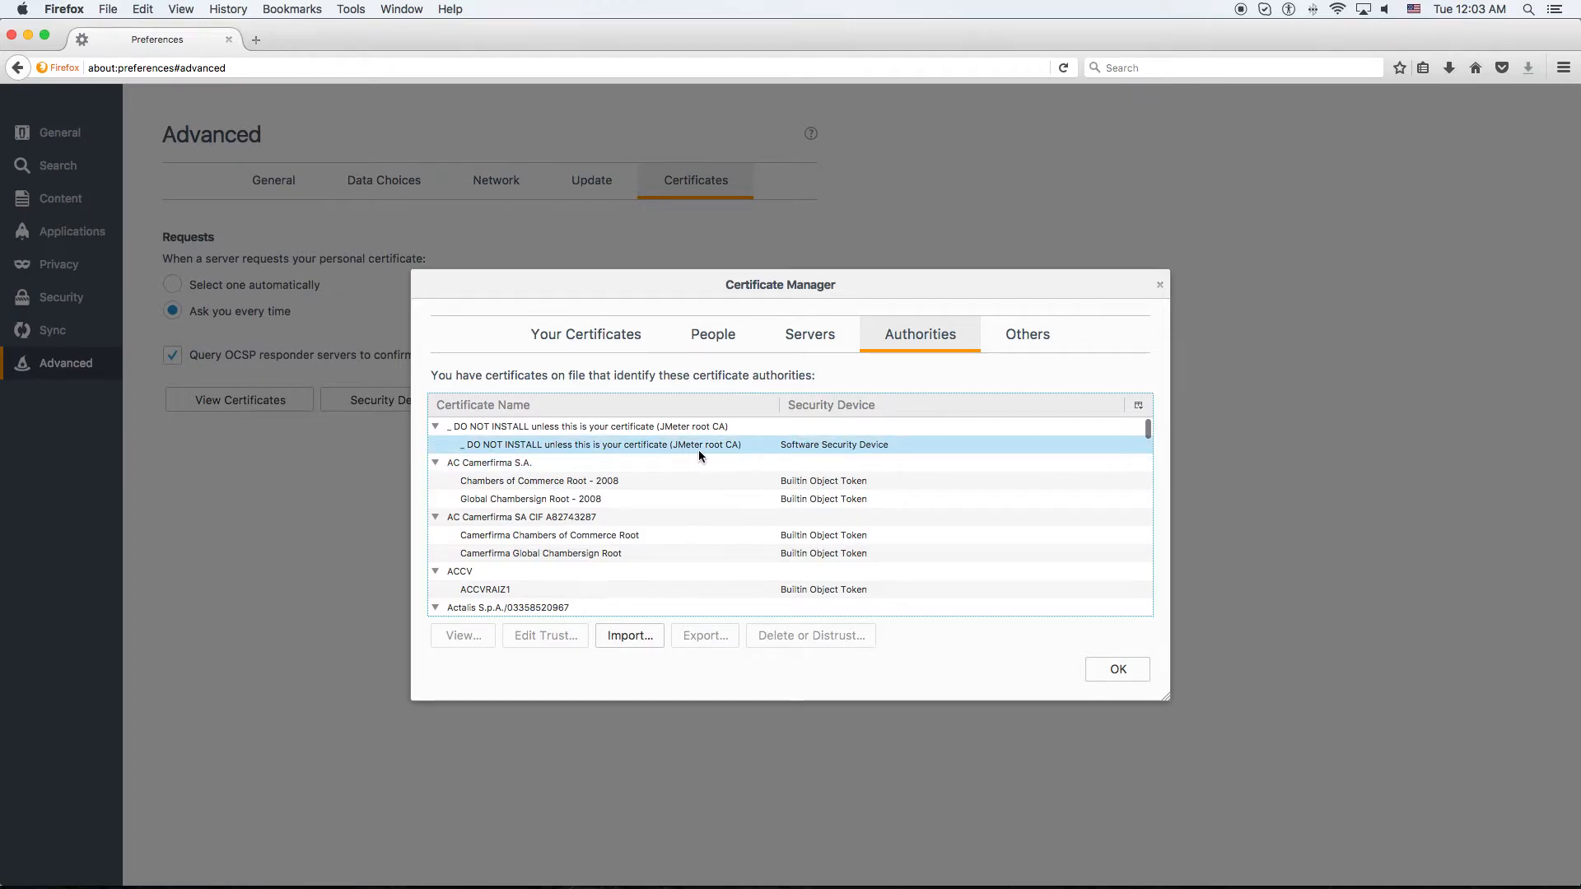
{"action": "left_click", "coordinate": [1118, 669]}
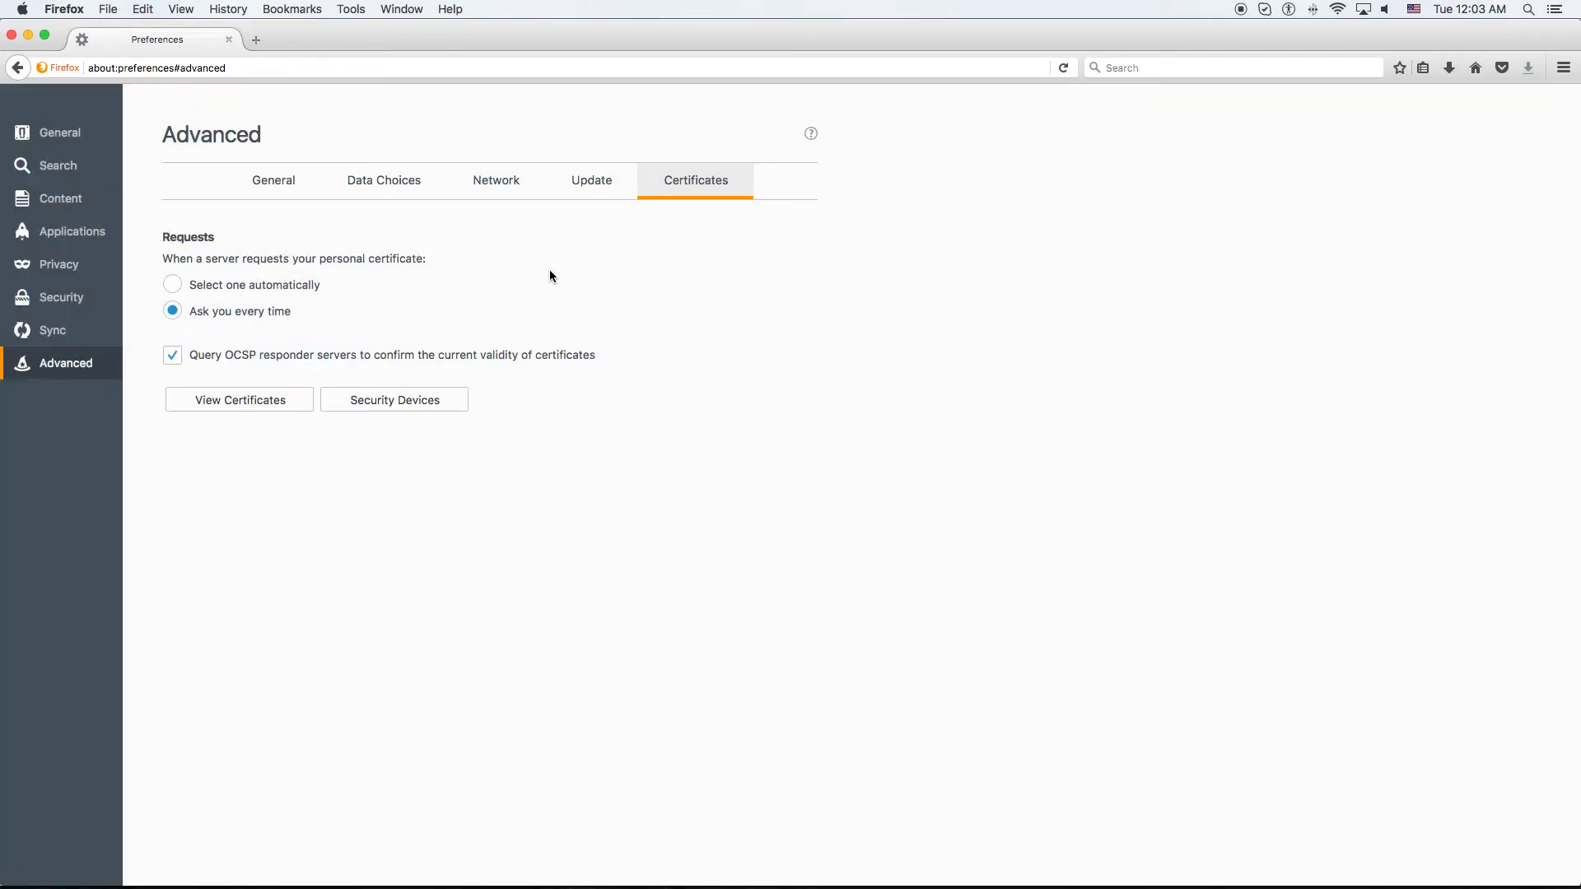
Step: Switch Firefox's connection to manual proxy configuration using 127.0.0.1 and port 8888 for all protocols, and save the settings
{"action": "left_click", "coordinate": [497, 188]}
{"action": "left_click", "coordinate": [773, 264]}
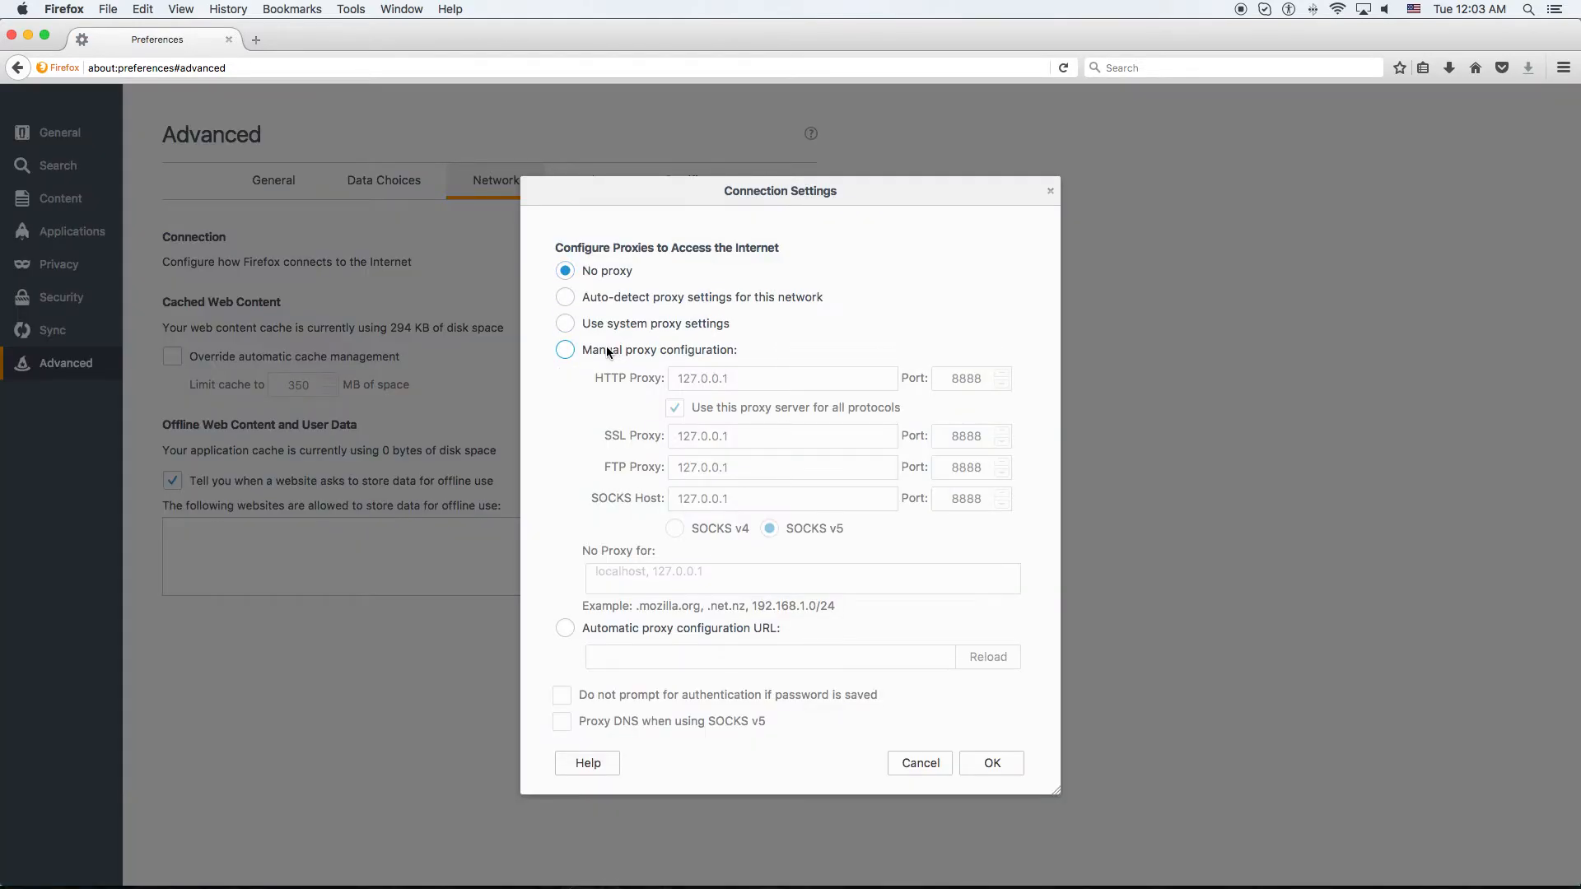
{"action": "left_click", "coordinate": [669, 353]}
{"action": "left_click_drag", "start_coordinate": [745, 379], "coordinate": [688, 384]}
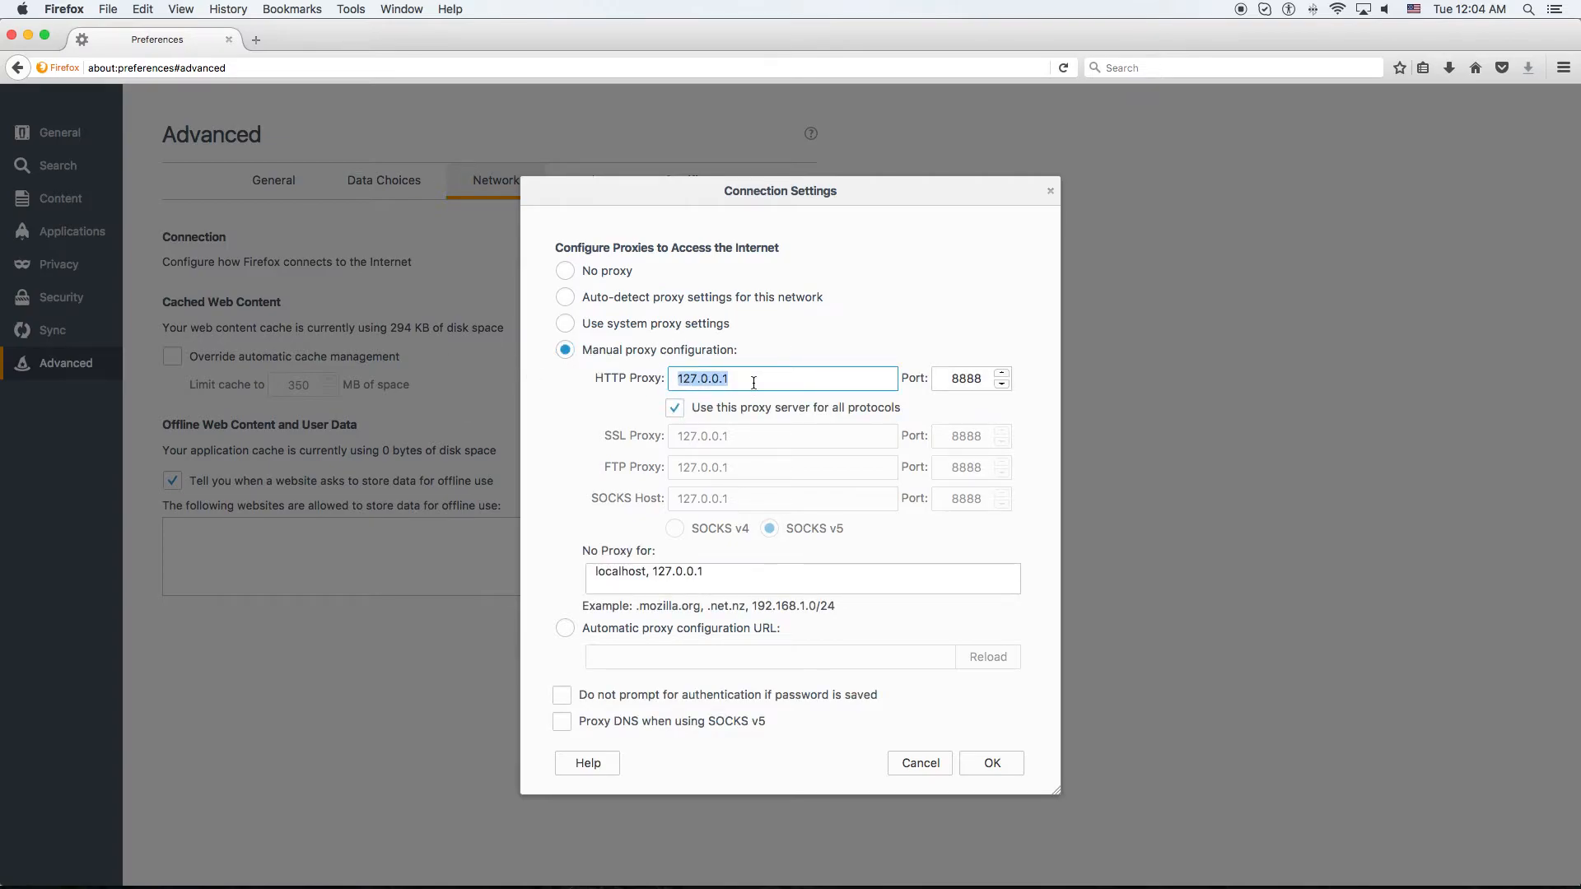
{"action": "double_click", "coordinate": [976, 380]}
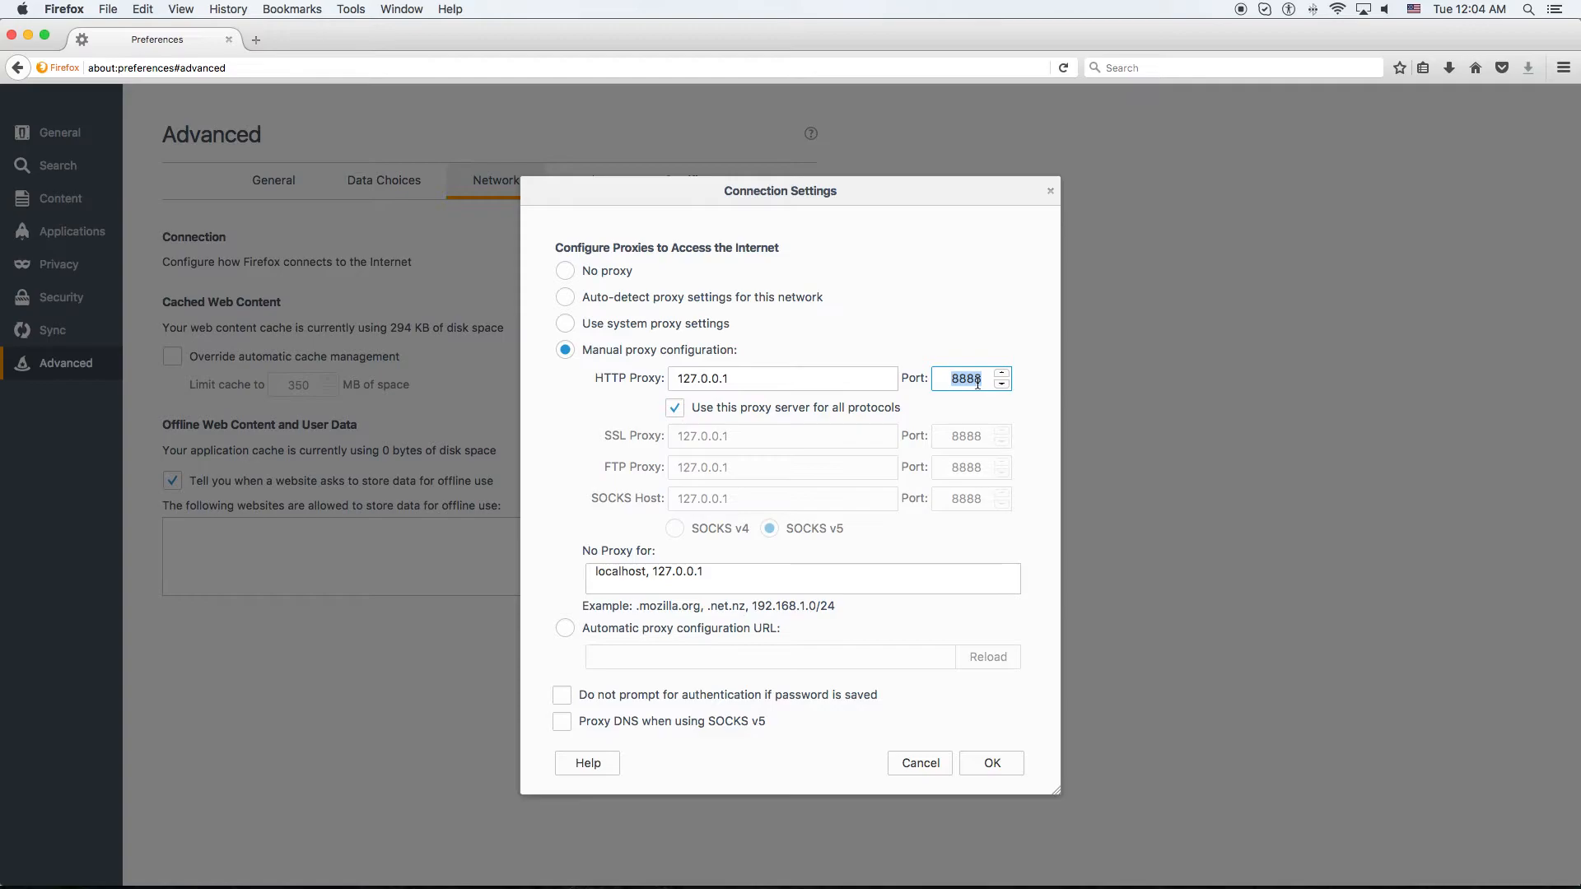
{"action": "triple_click", "coordinate": [760, 371]}
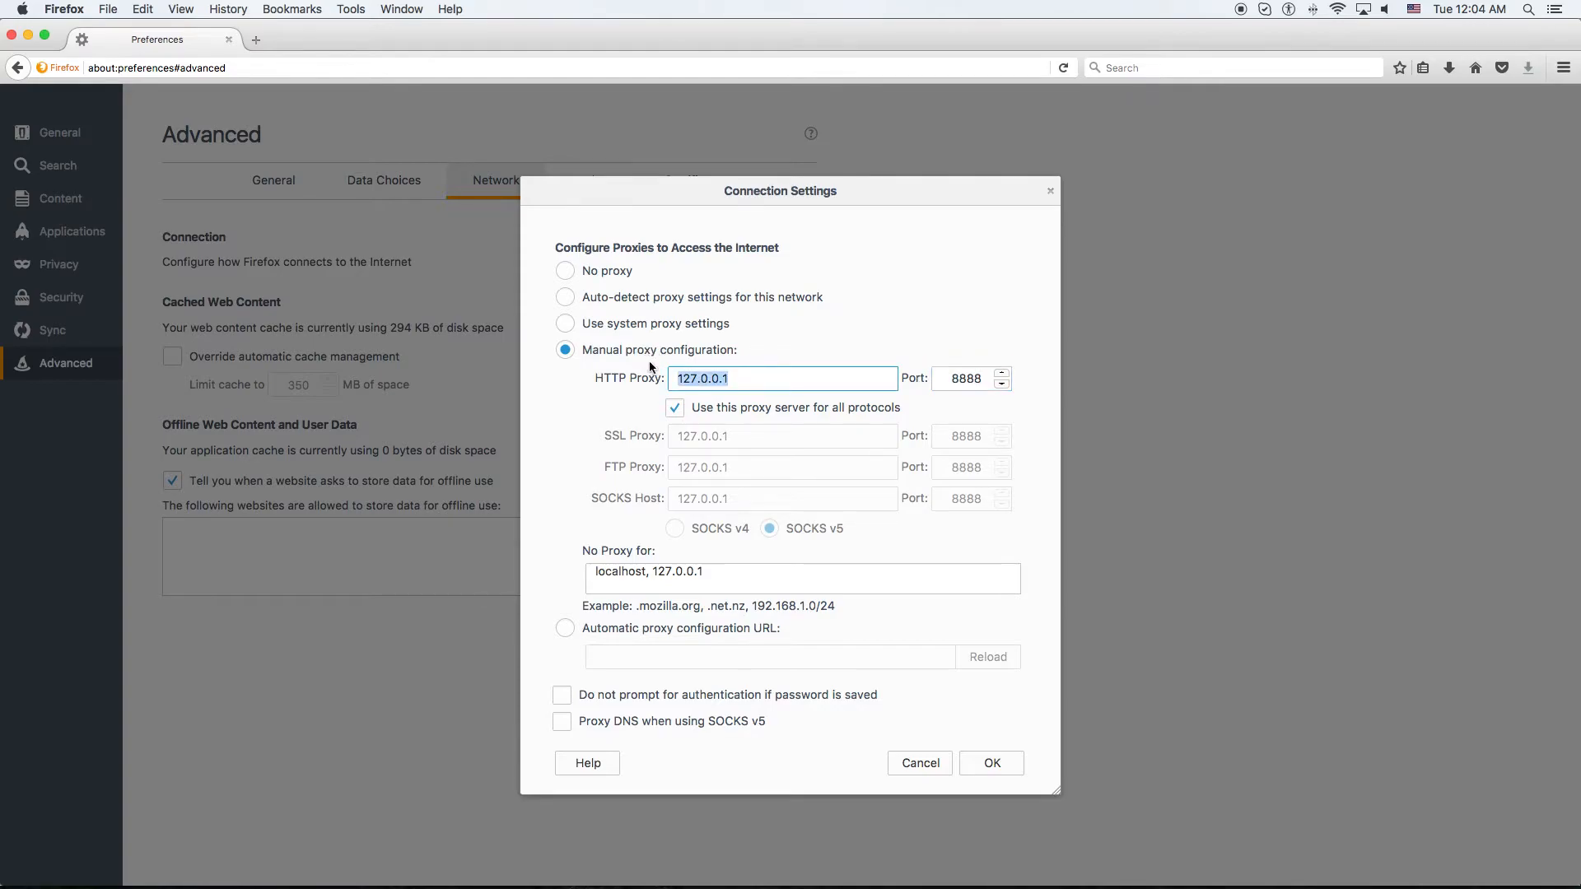
{"action": "left_click", "coordinate": [991, 763]}
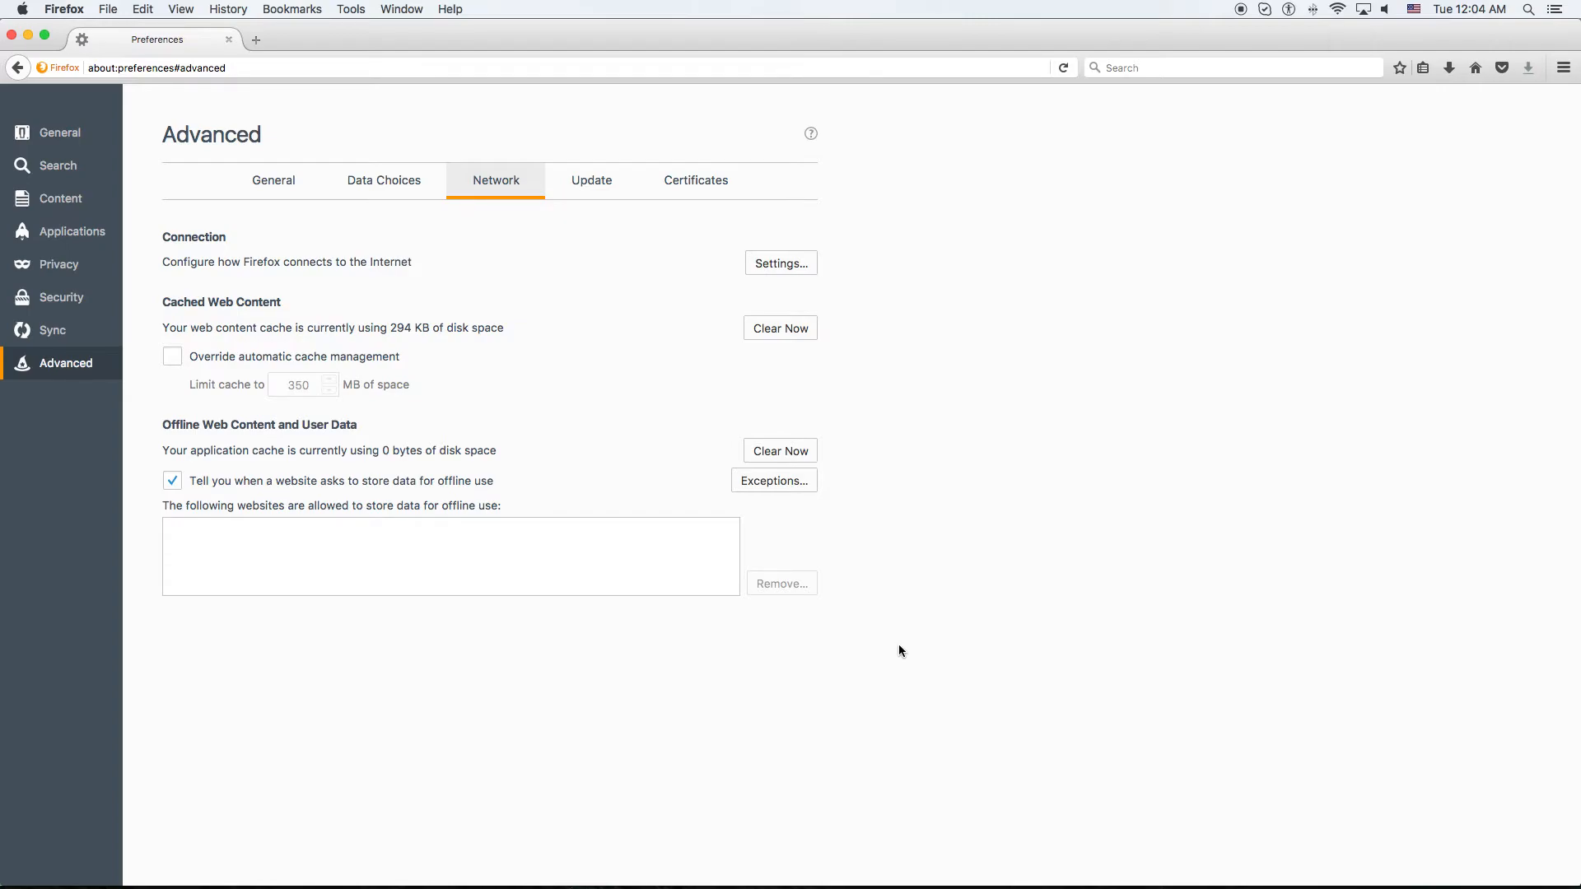
{"action": "left_click", "coordinate": [515, 68]}
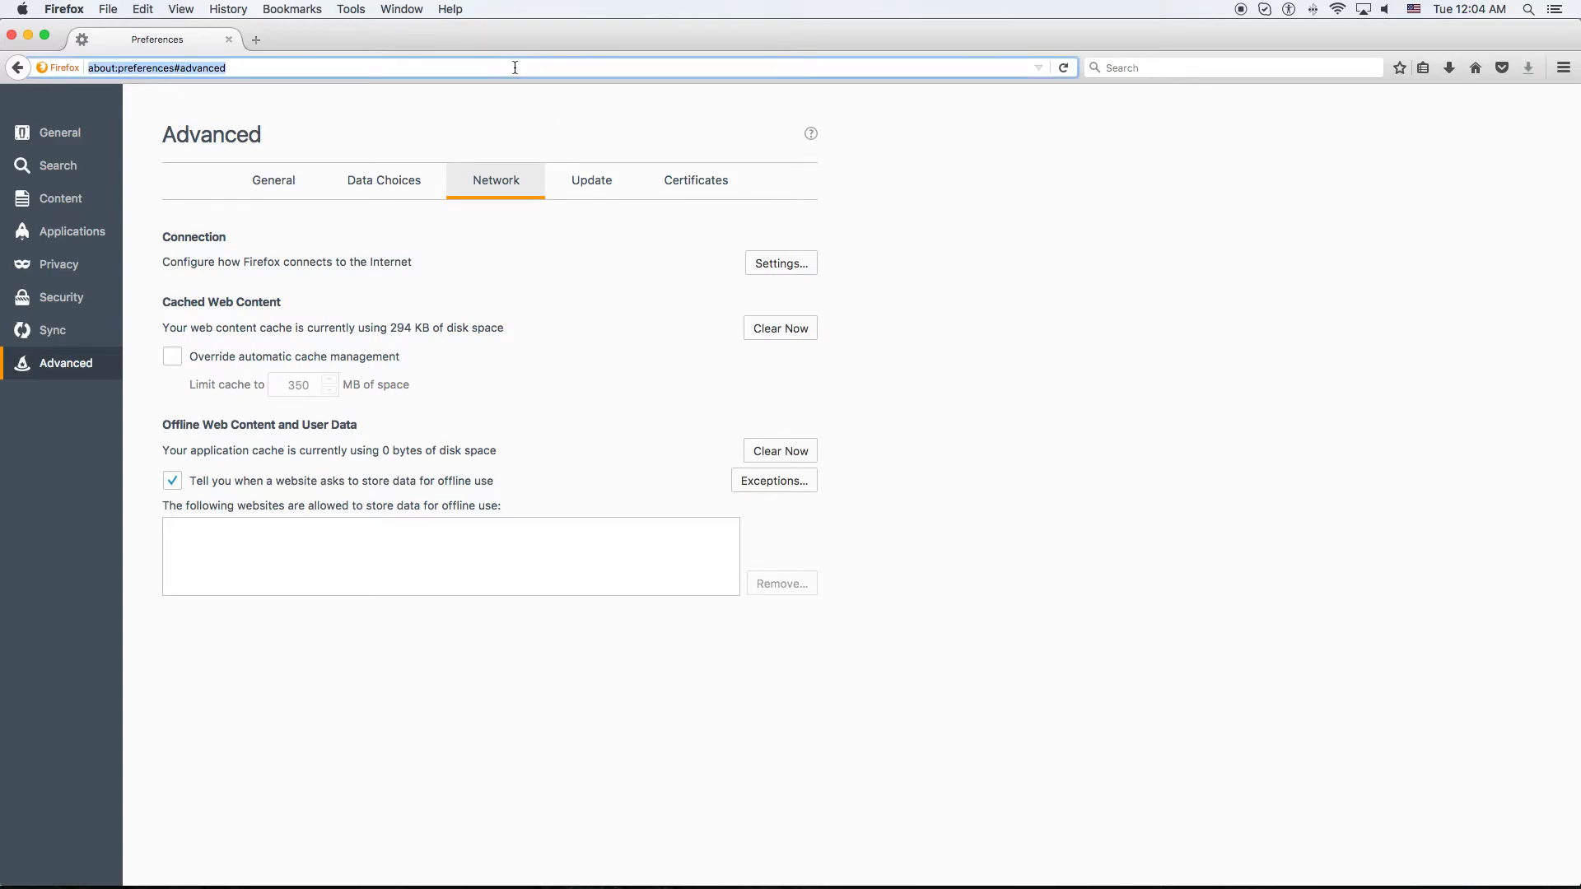
{"action": "type", "text": "ww"}
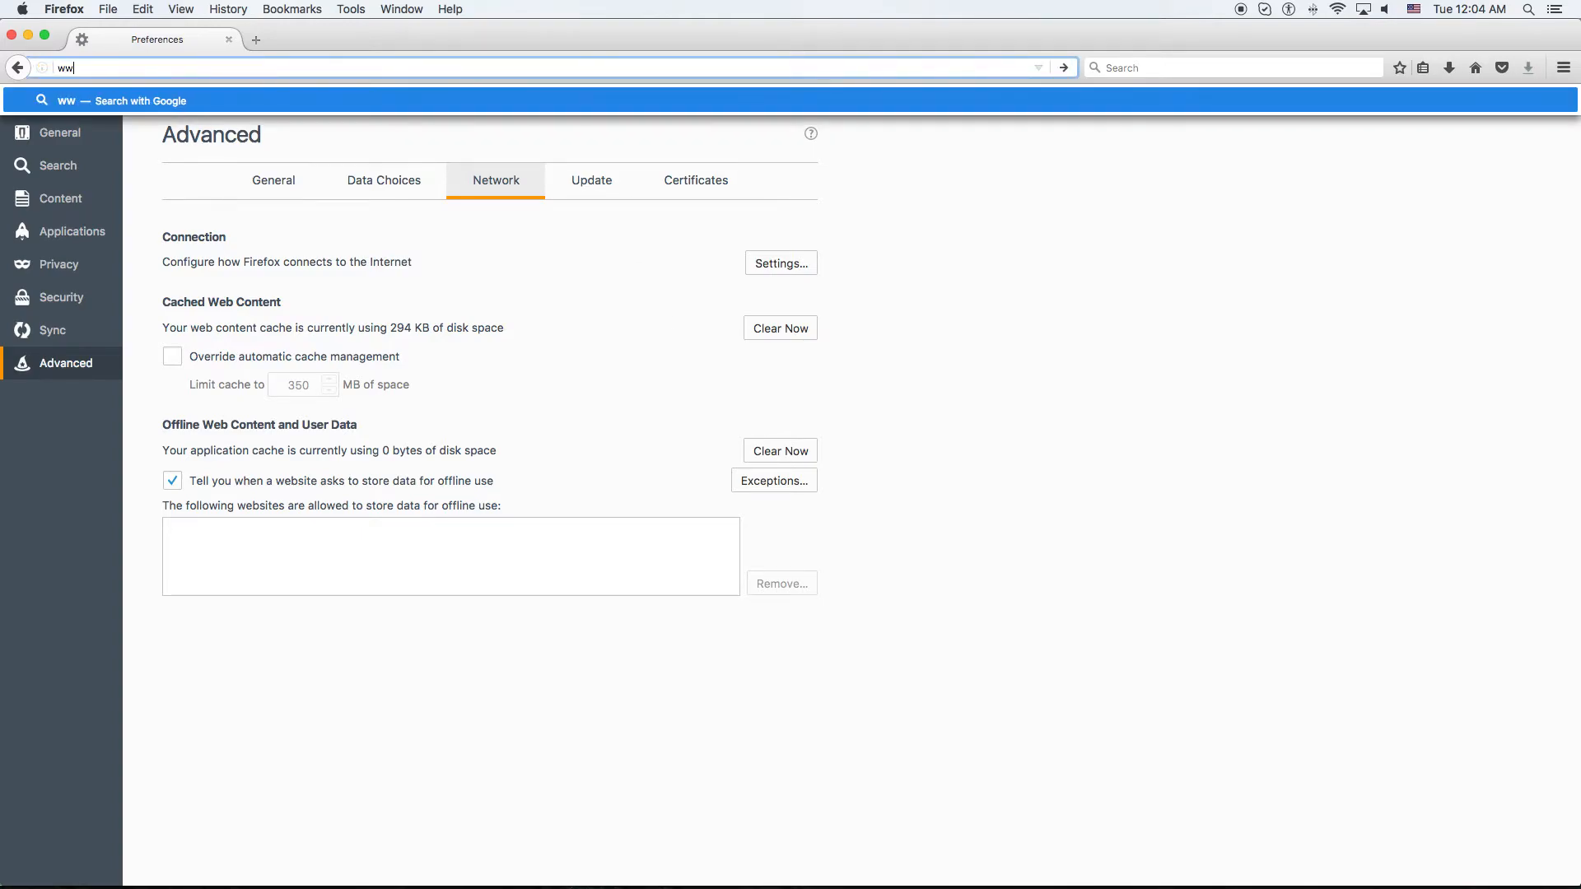
{"action": "type", "text": "w.goog"}
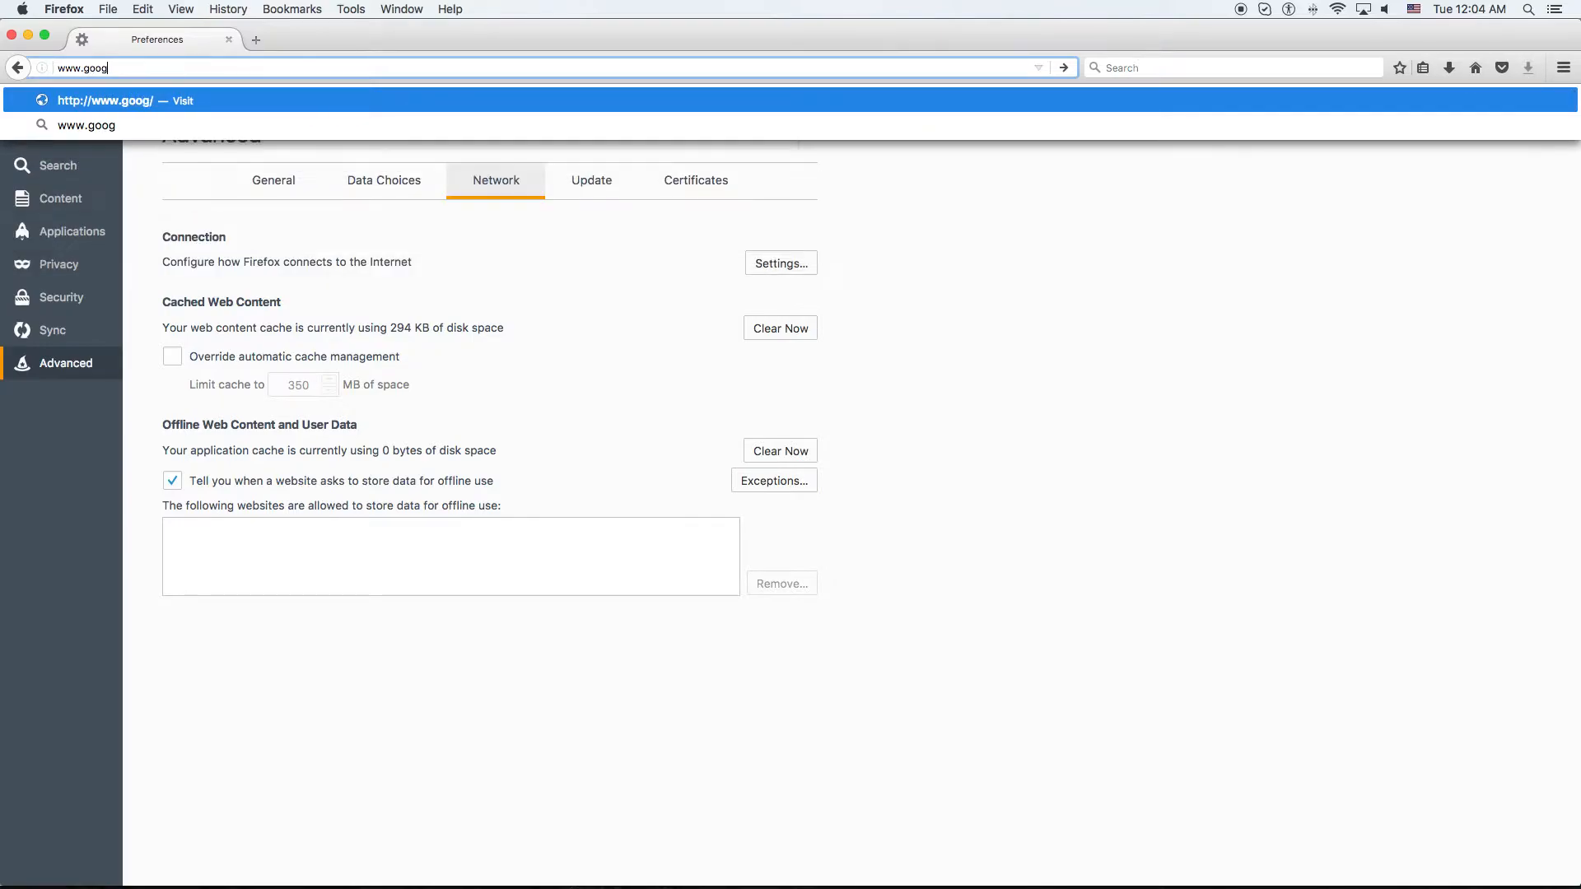
{"action": "type", "text": "le.com."}
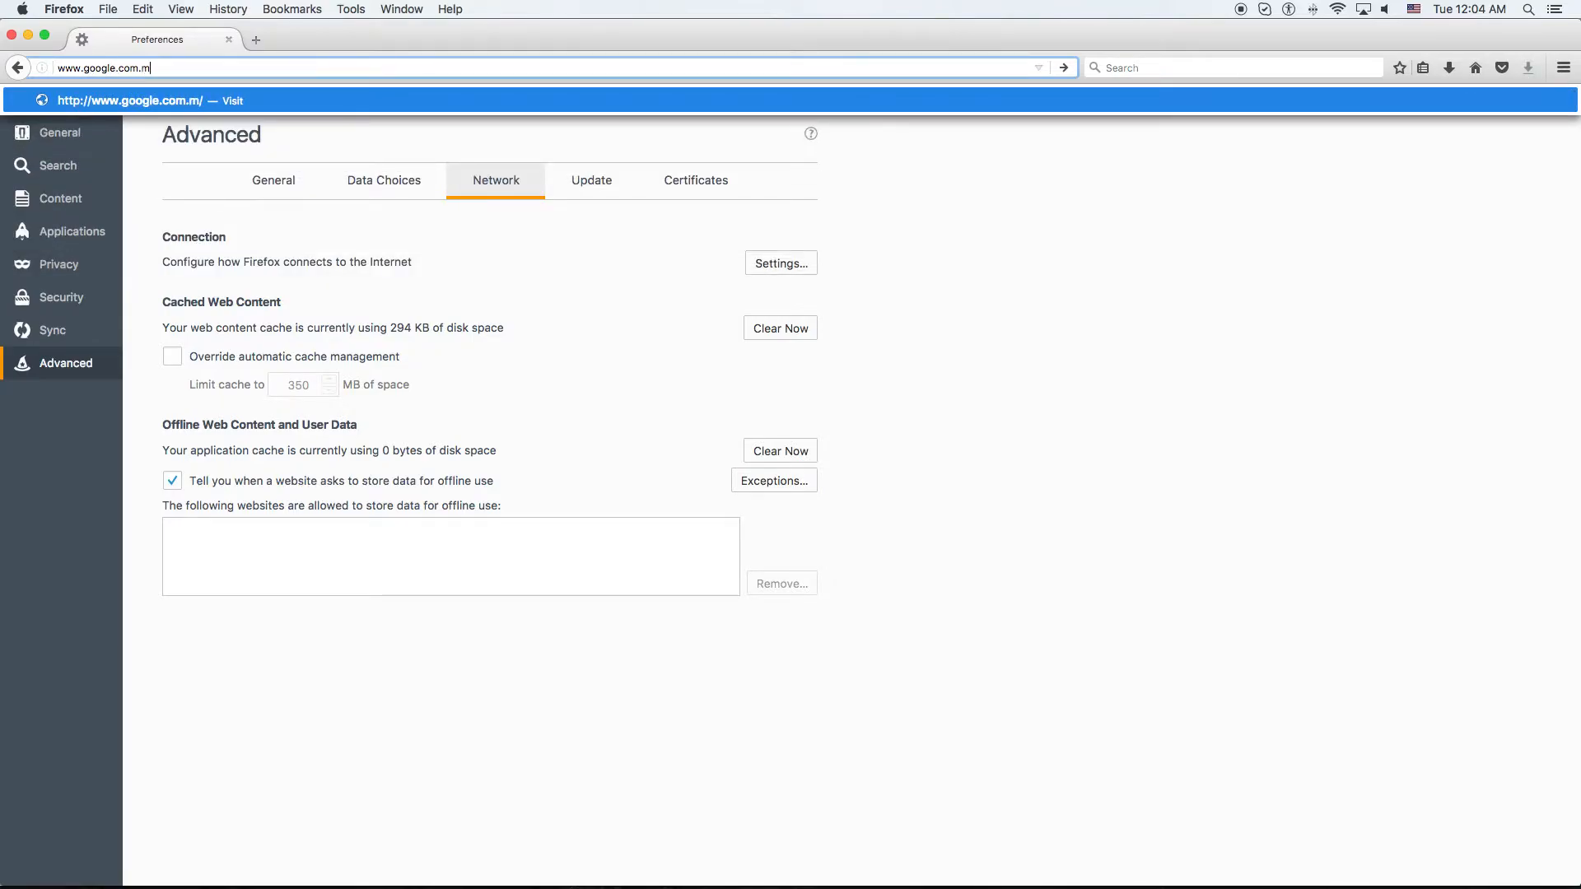
{"action": "key", "text": "BackSpace"}
{"action": "key", "text": "Return"}
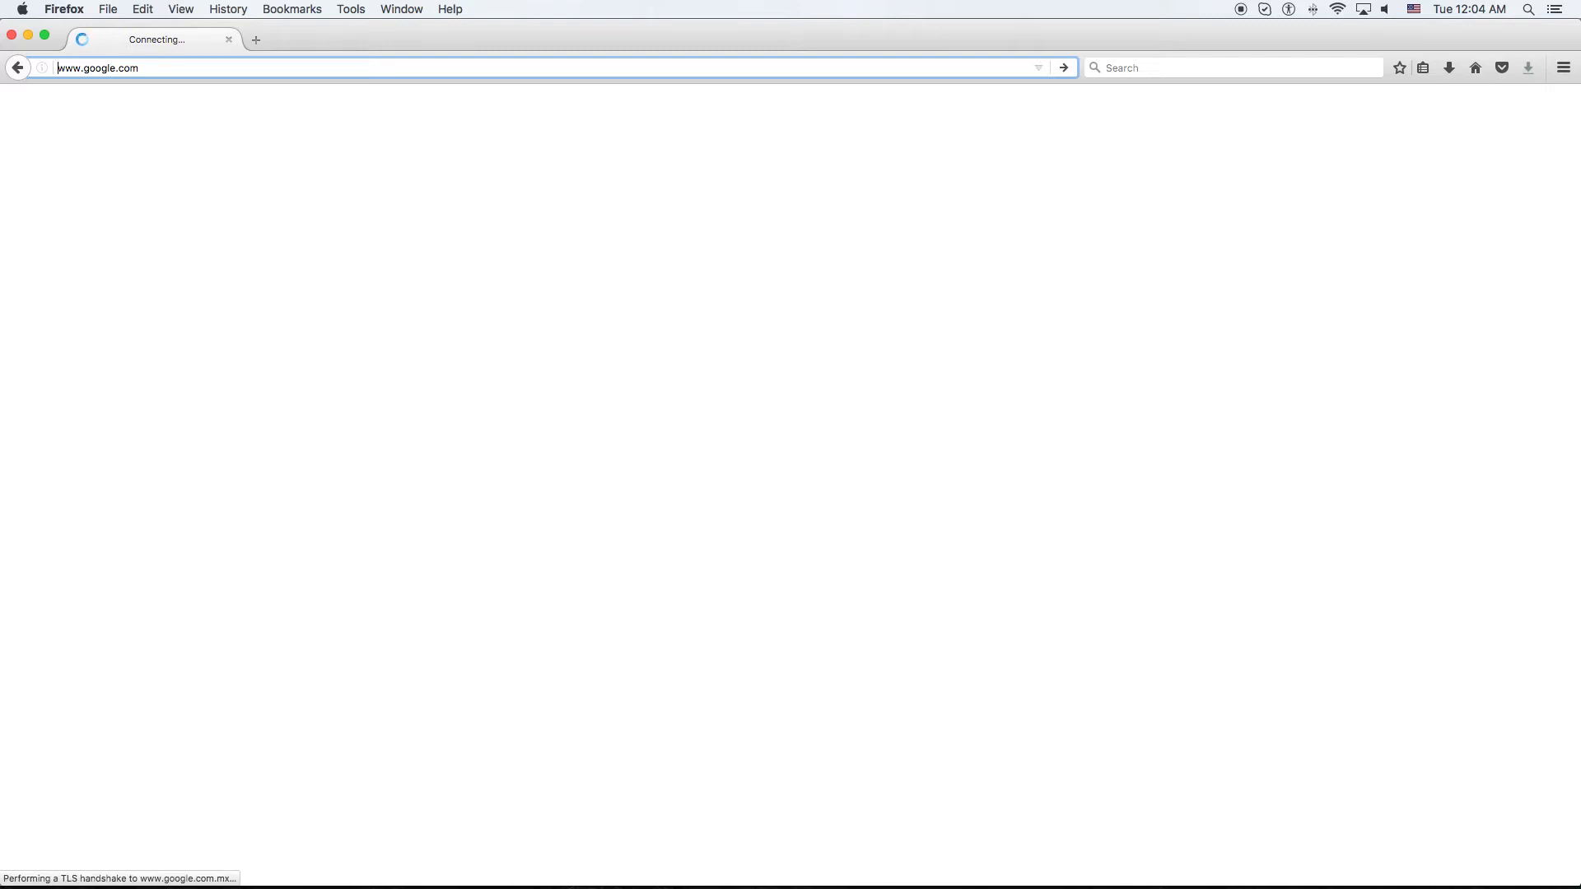
Step: Switch to JMeter and examine the request and response data of the Google samples in the recorder's View Results Tree
{"action": "key", "text": "ctrl+Up"}
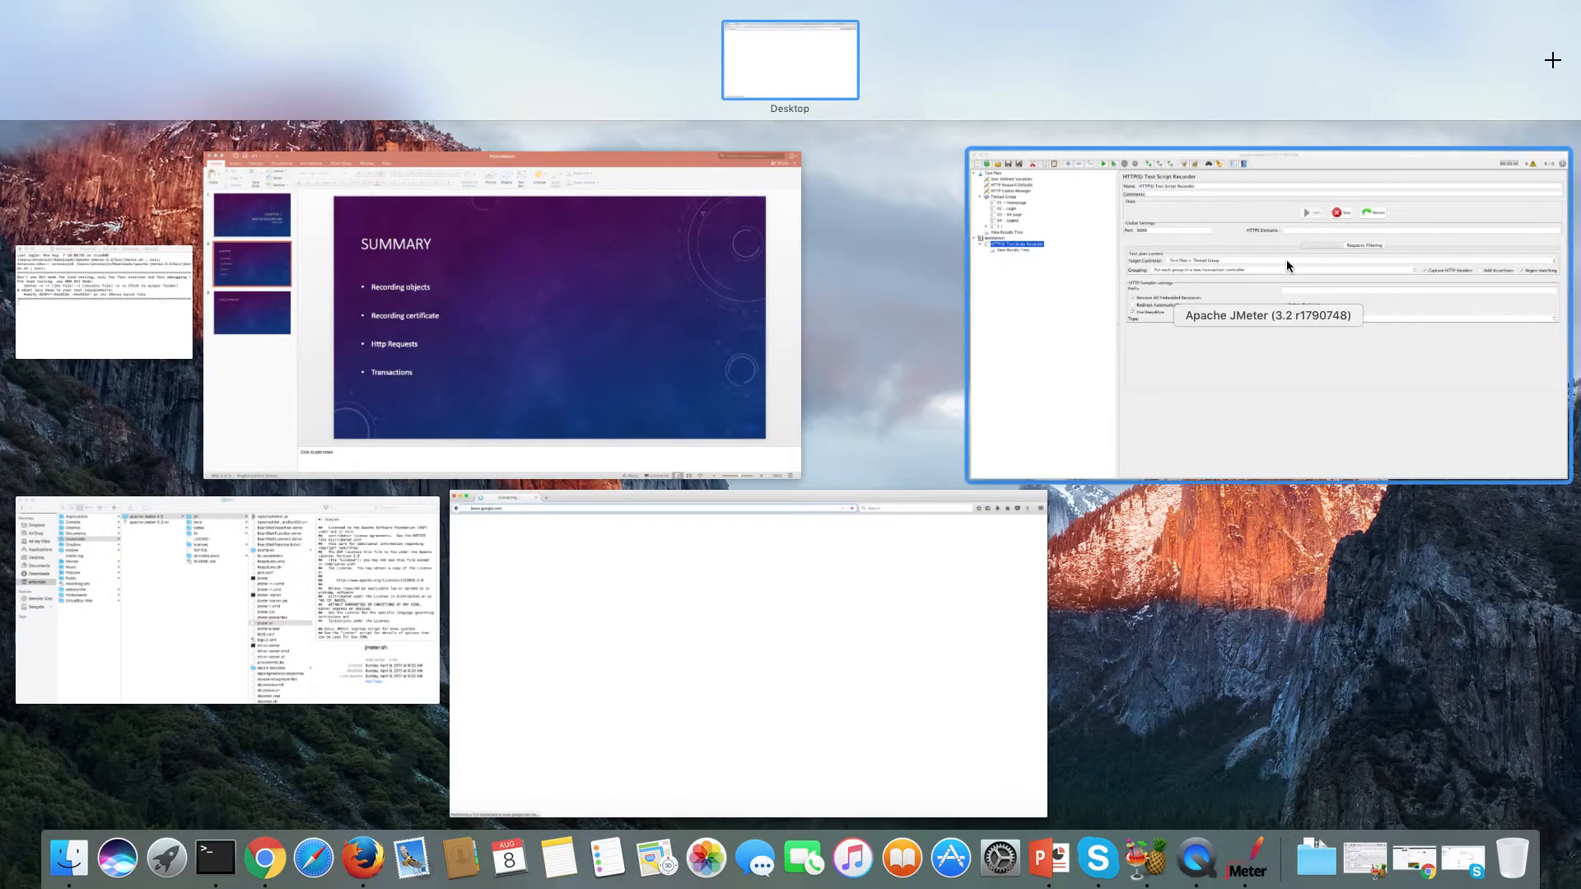
{"action": "left_click", "coordinate": [1286, 260]}
{"action": "left_click", "coordinate": [153, 279]}
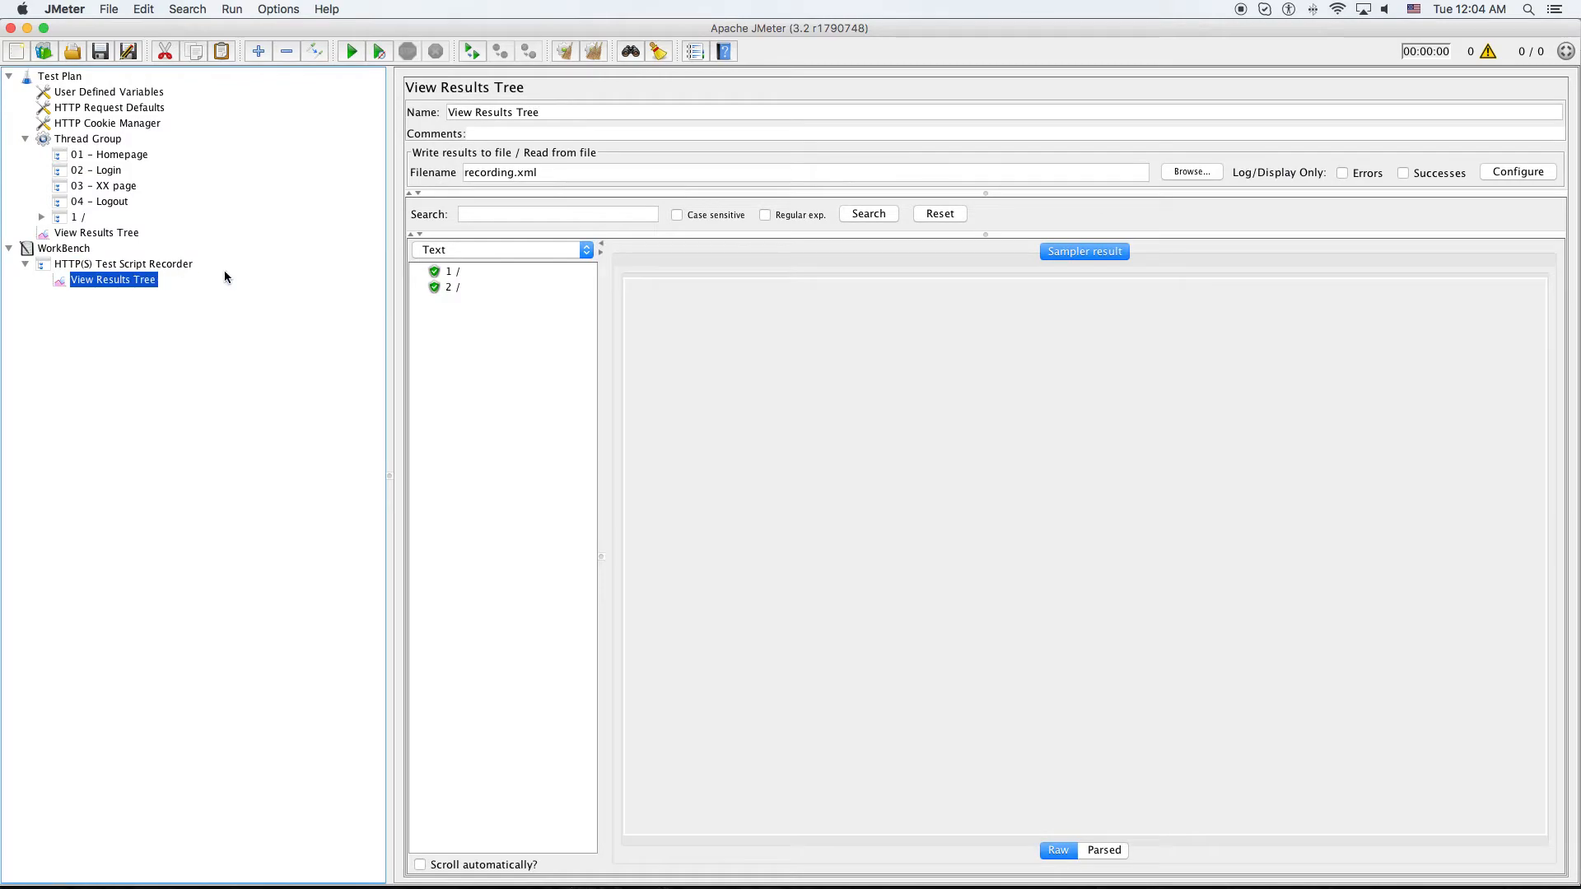
{"action": "left_click", "coordinate": [451, 271]}
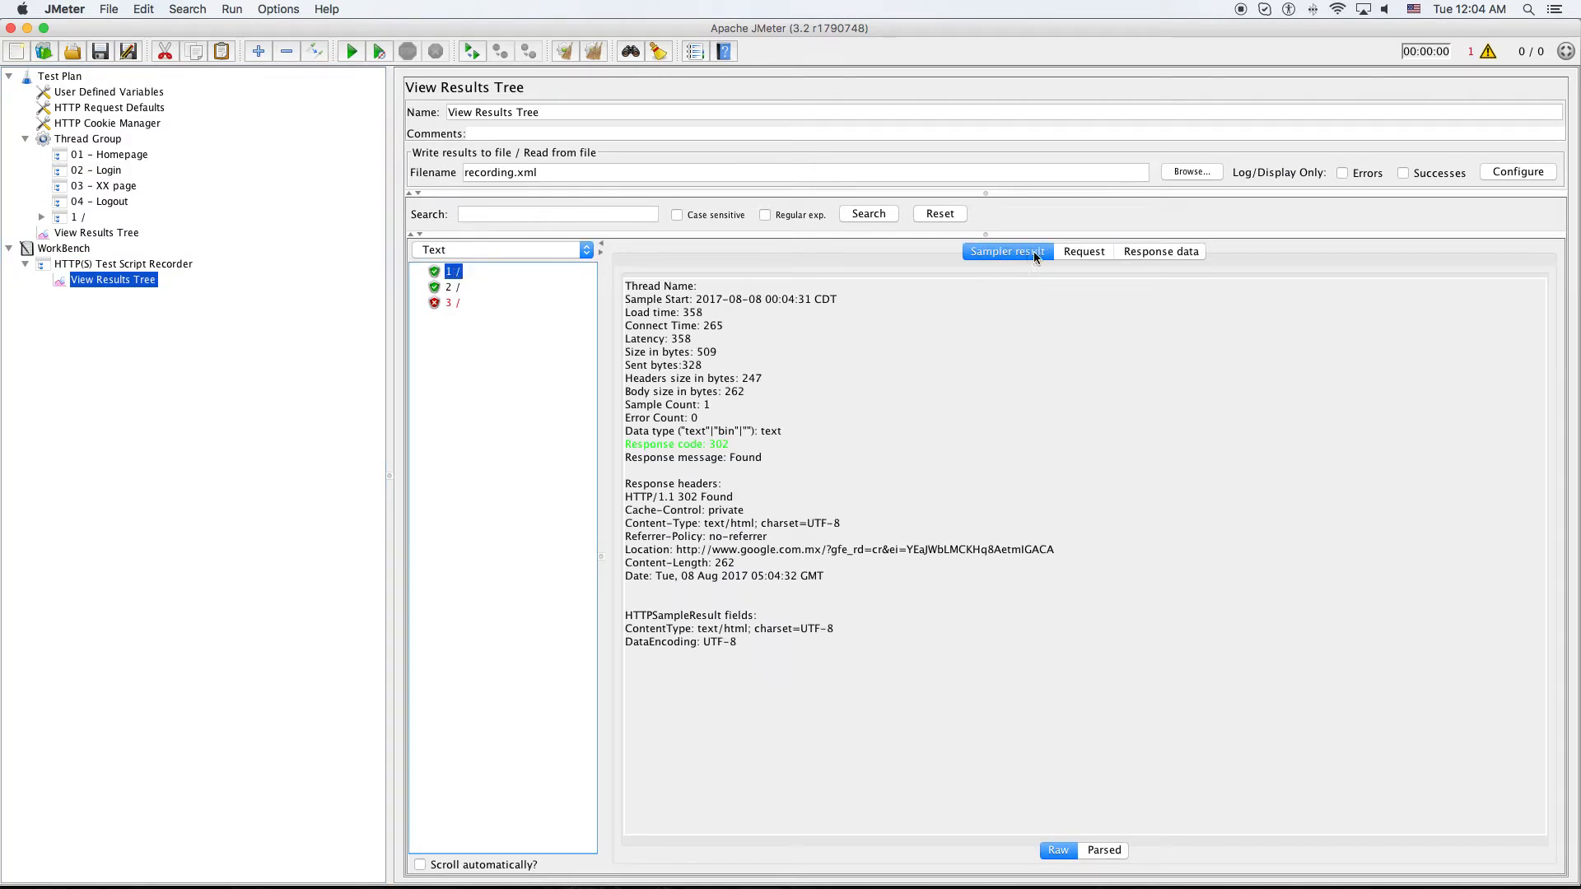
{"action": "left_click", "coordinate": [1085, 252]}
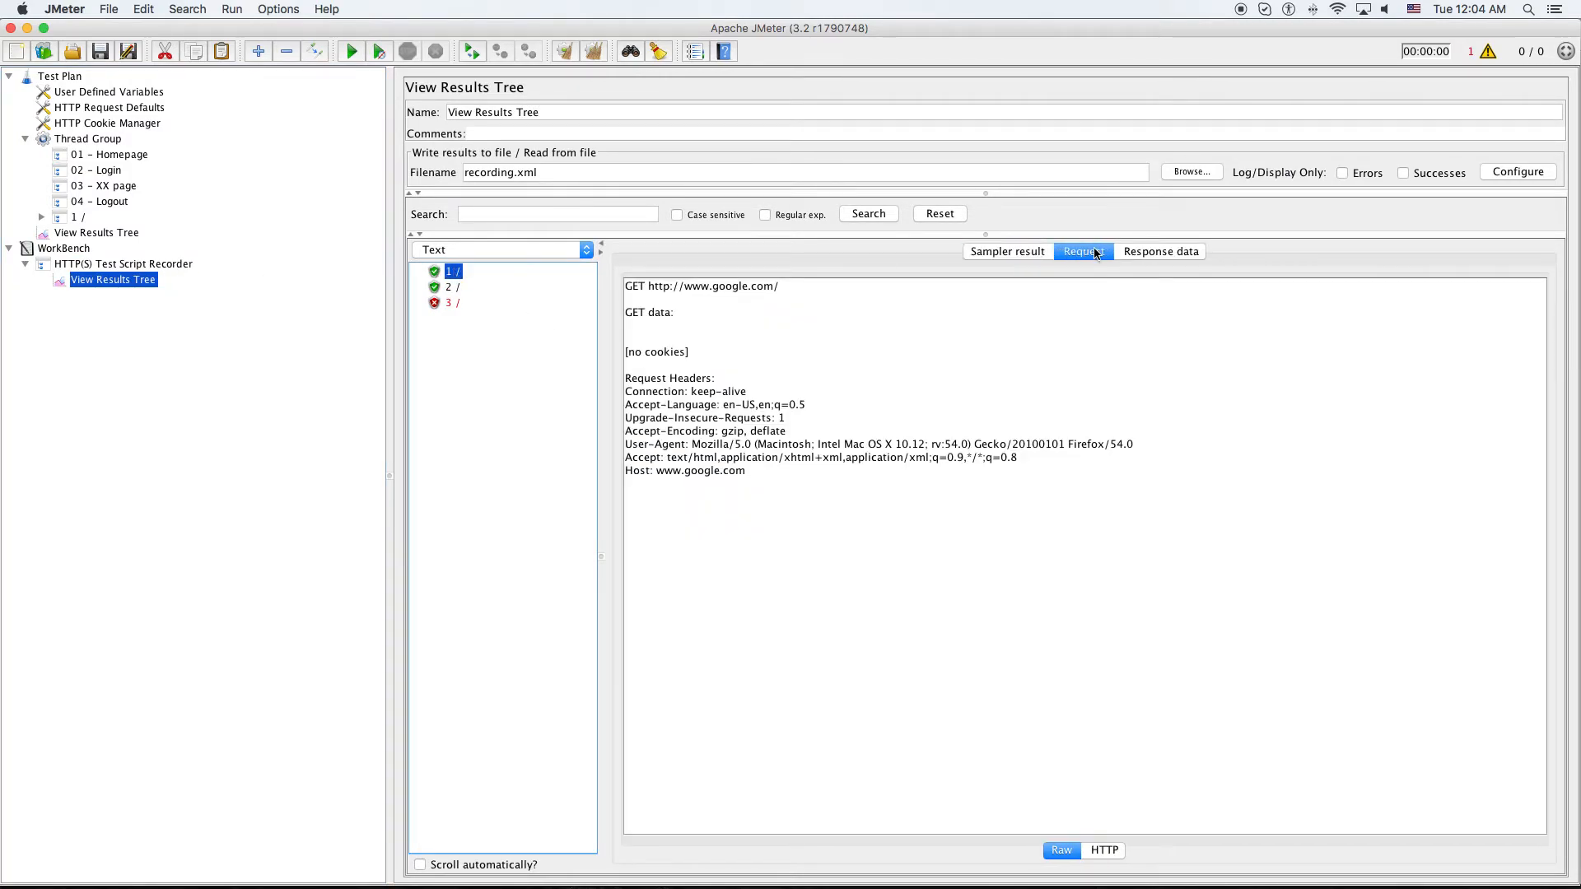
{"action": "left_click", "coordinate": [1164, 252]}
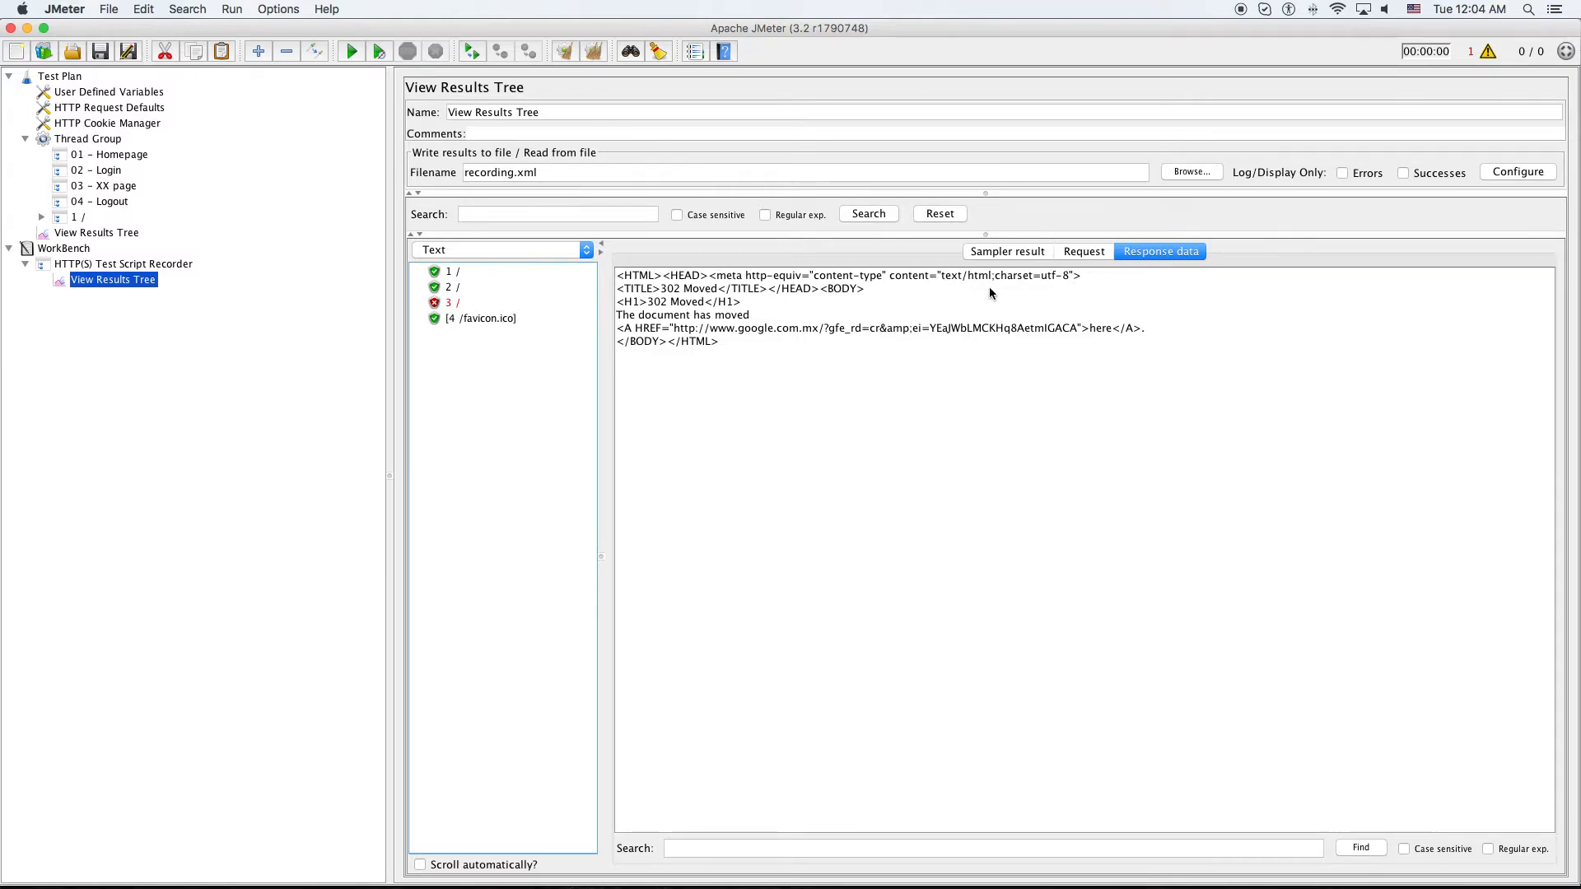
{"action": "left_click", "coordinate": [452, 288]}
{"action": "left_click", "coordinate": [1072, 256]}
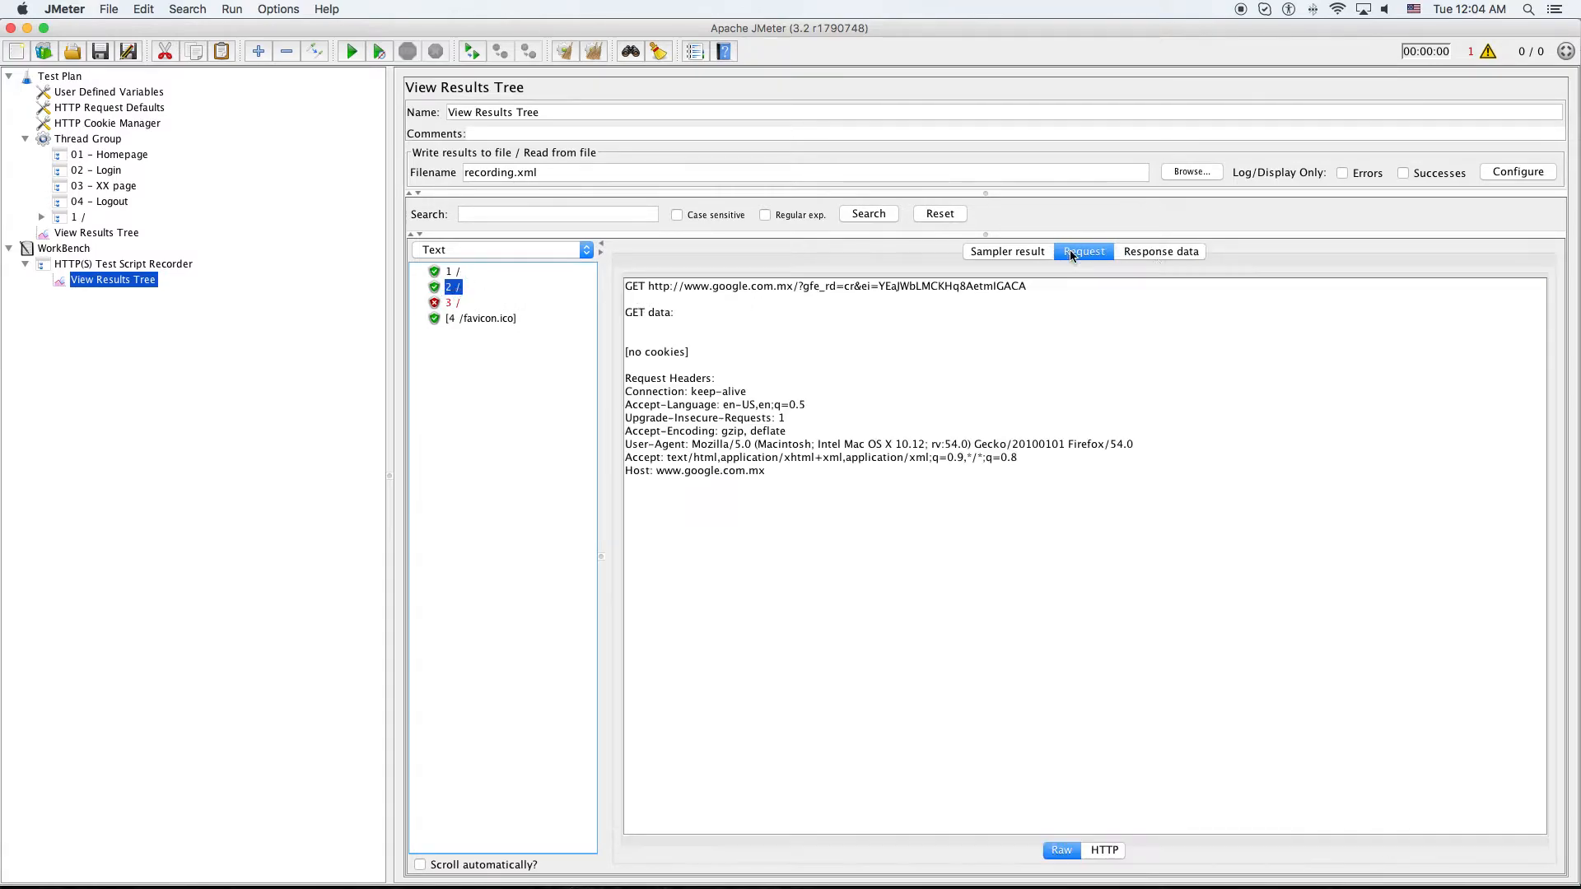
{"action": "left_click", "coordinate": [1158, 253]}
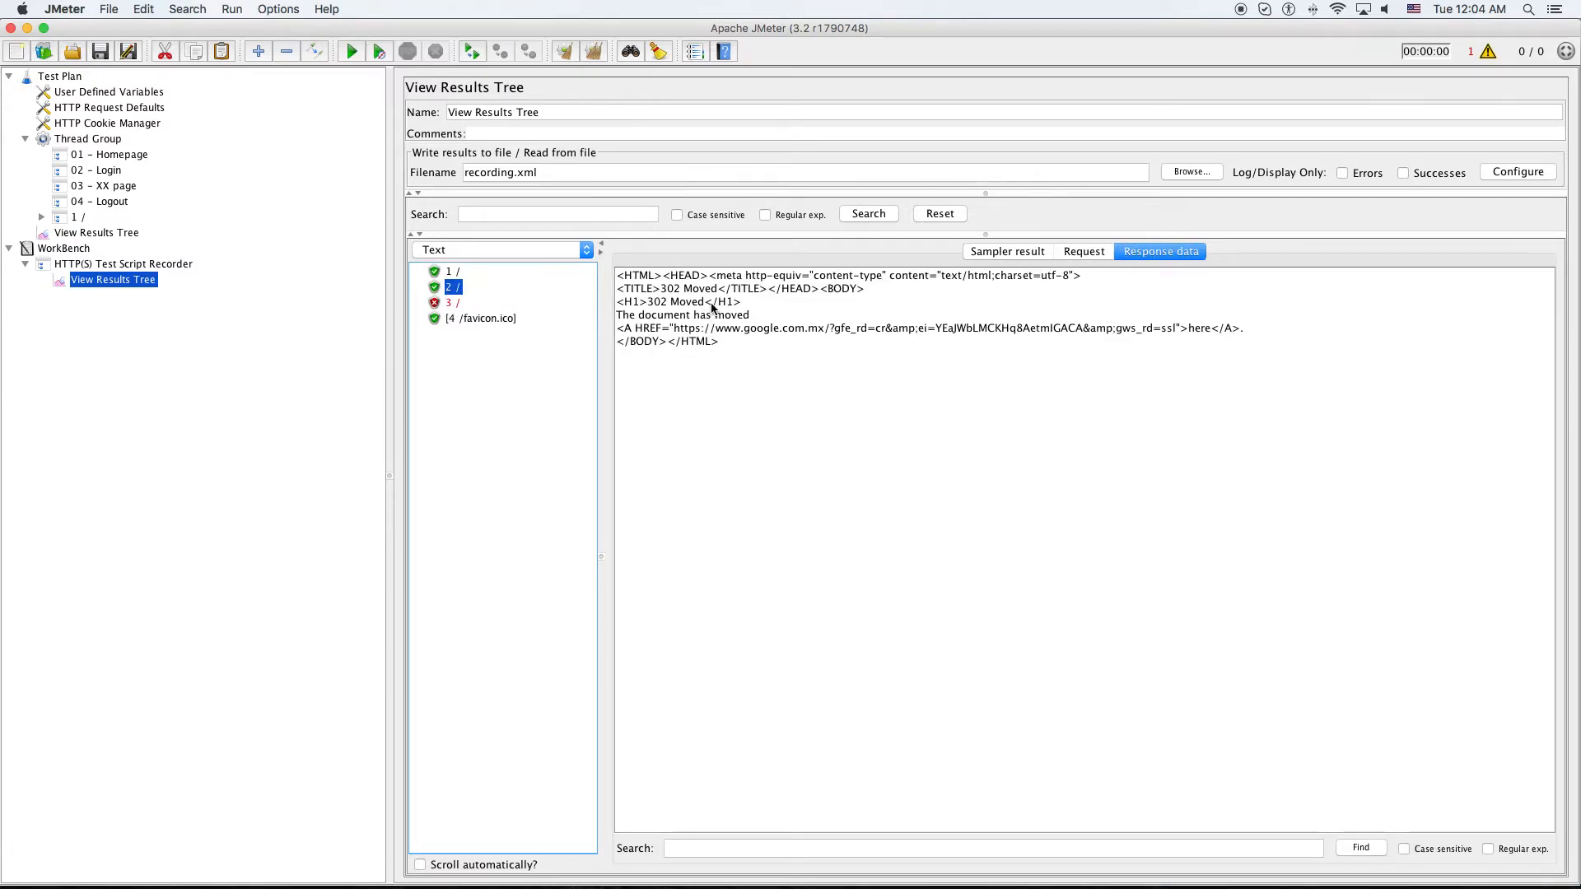
{"action": "key", "text": "Down"}
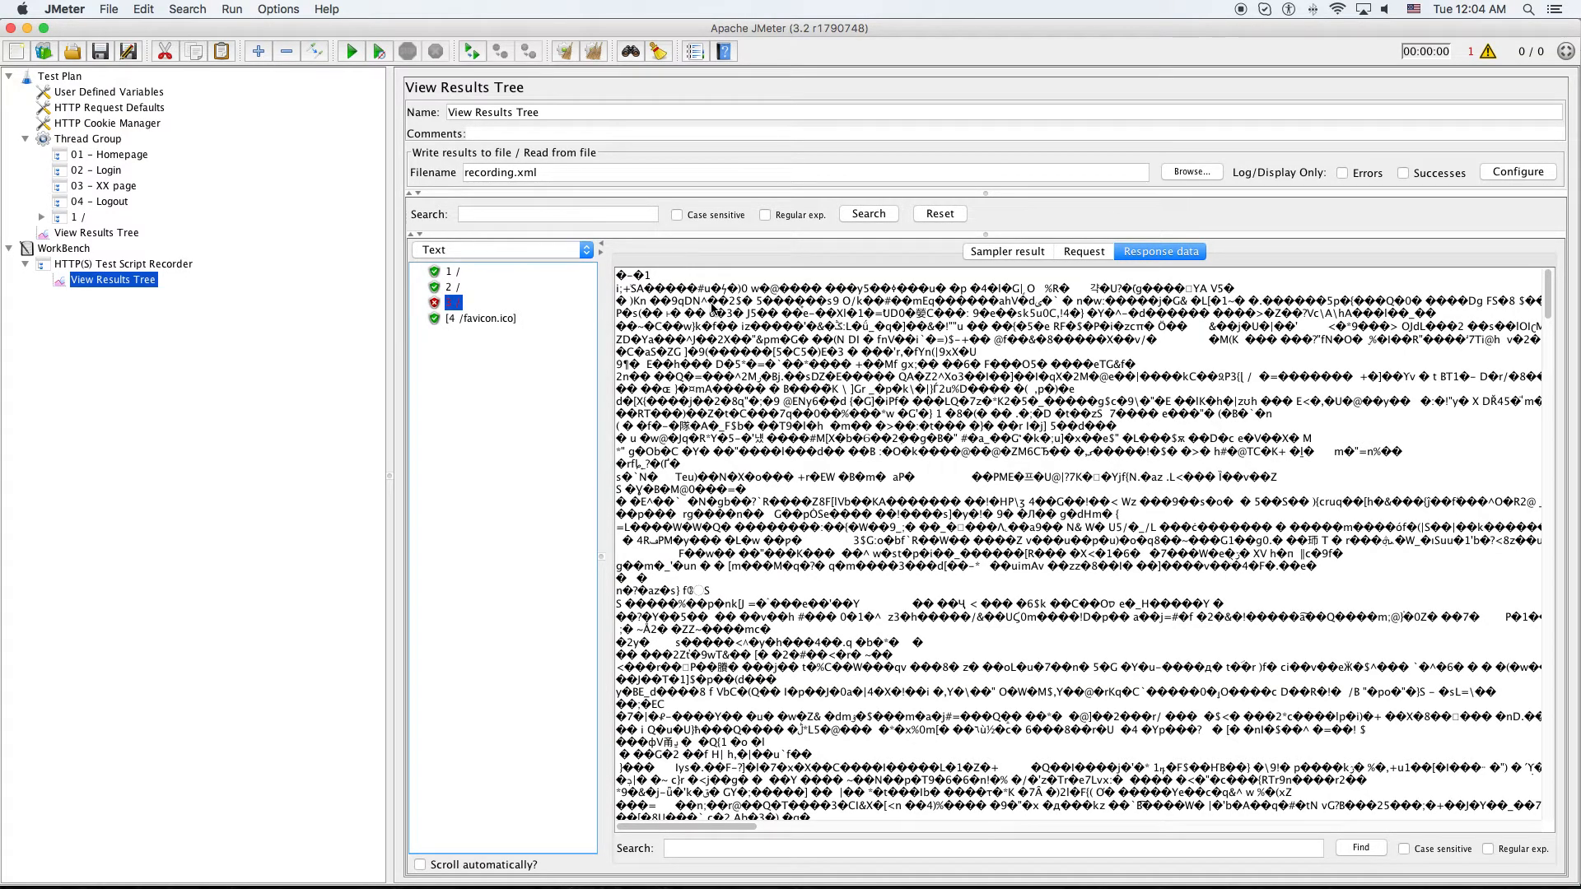
{"action": "left_click", "coordinate": [495, 323]}
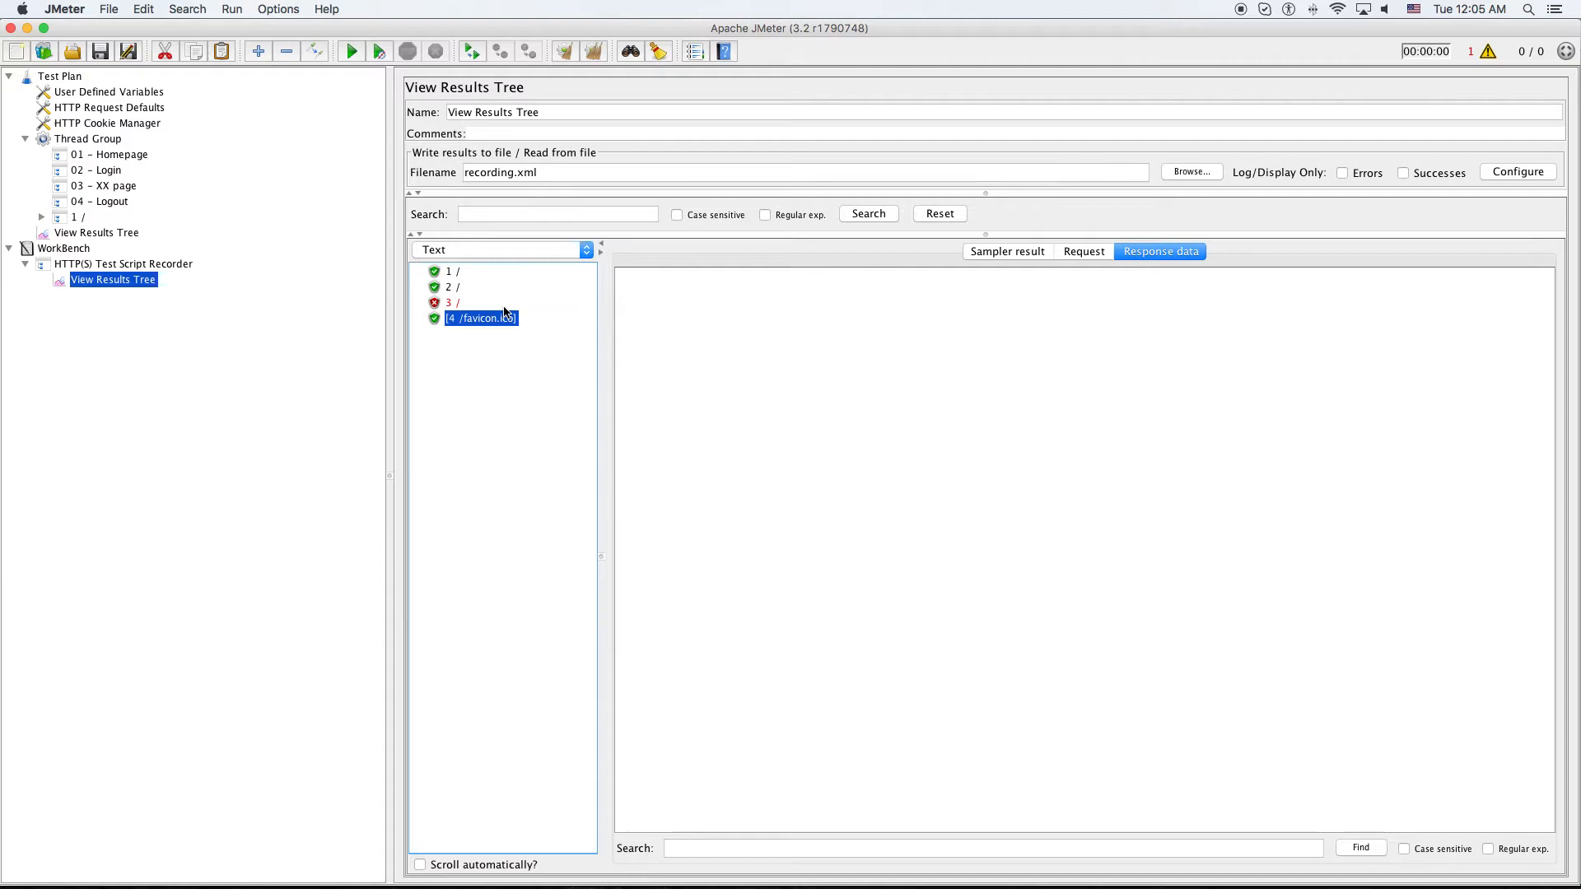
Step: Remove the recorded "1 /" transaction controller from the Thread Group and confirm the removal
{"action": "left_click", "coordinate": [82, 219]}
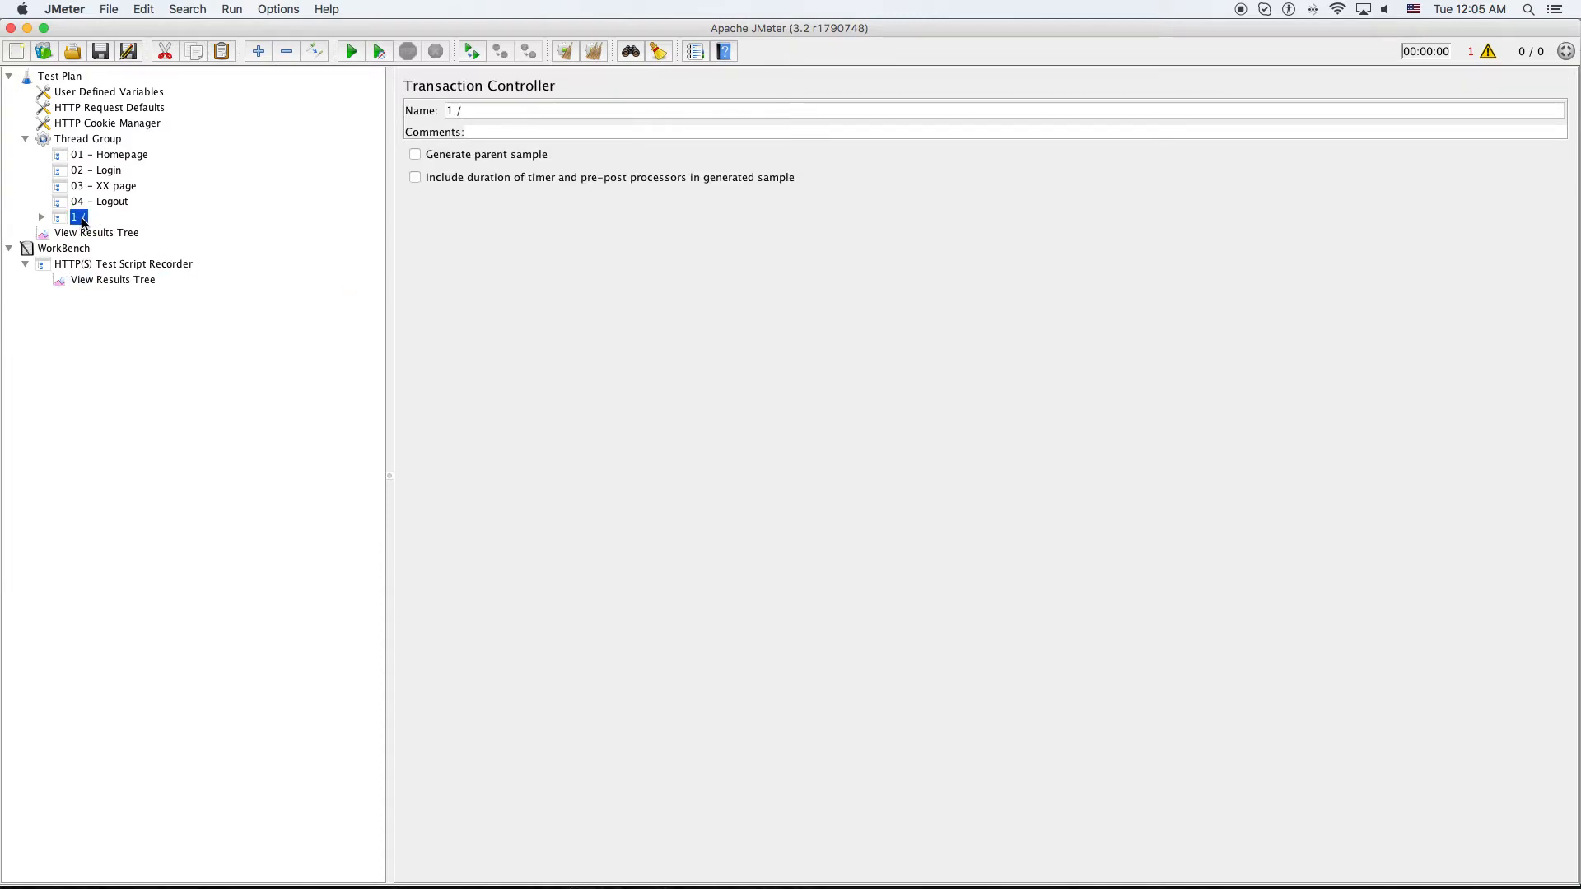
{"action": "right_click", "coordinate": [82, 222]}
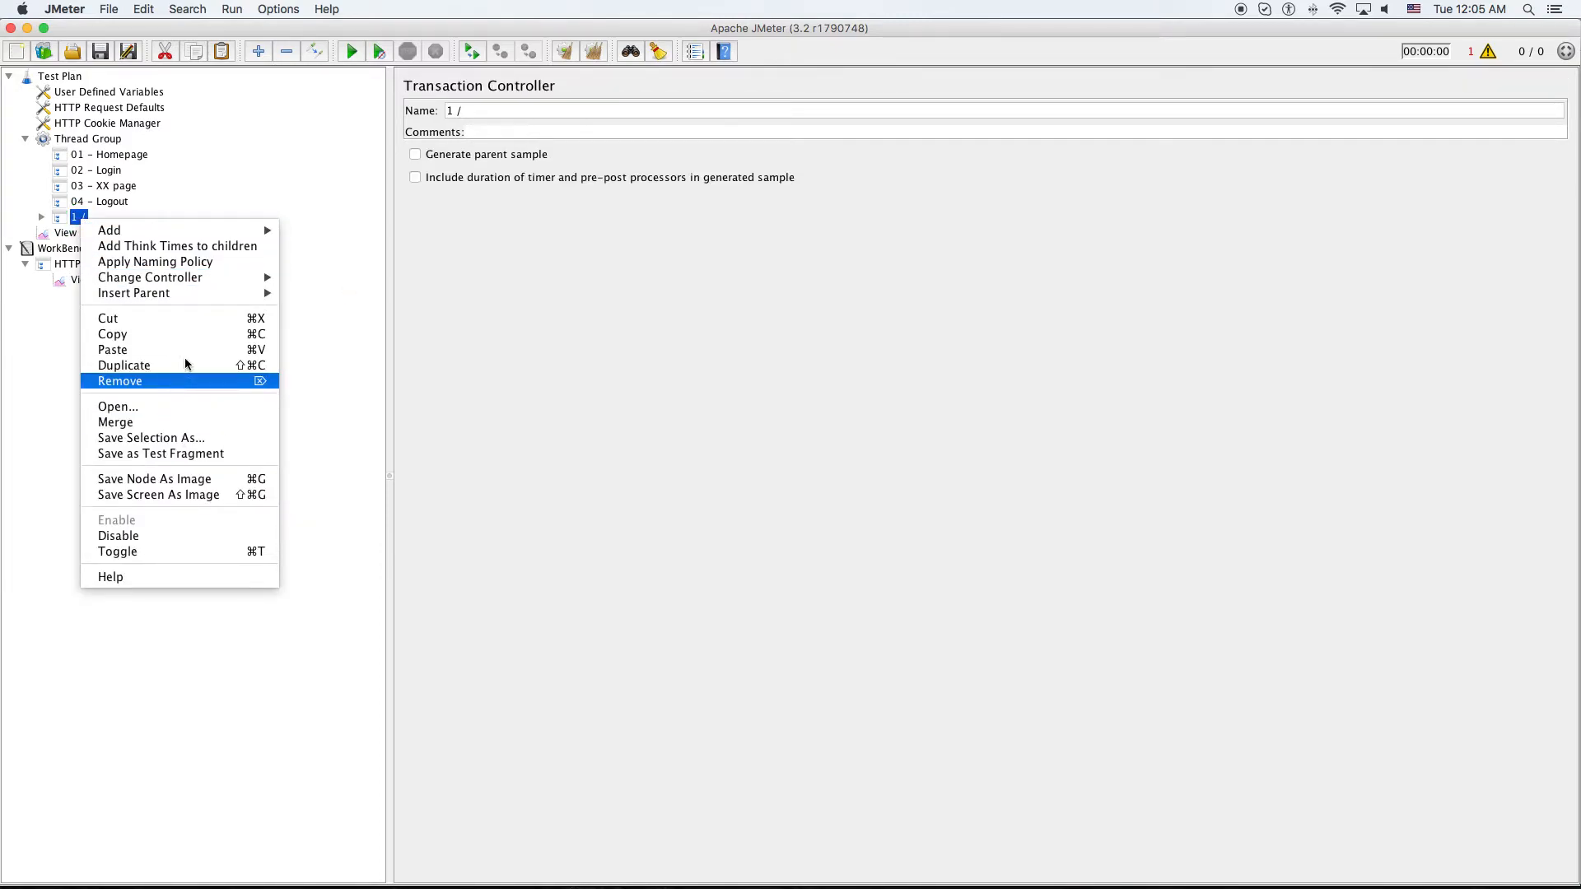
{"action": "left_click", "coordinate": [298, 178]}
{"action": "left_click", "coordinate": [43, 219]}
{"action": "left_click", "coordinate": [43, 219]}
{"action": "left_click", "coordinate": [42, 218]}
{"action": "left_click", "coordinate": [42, 218]}
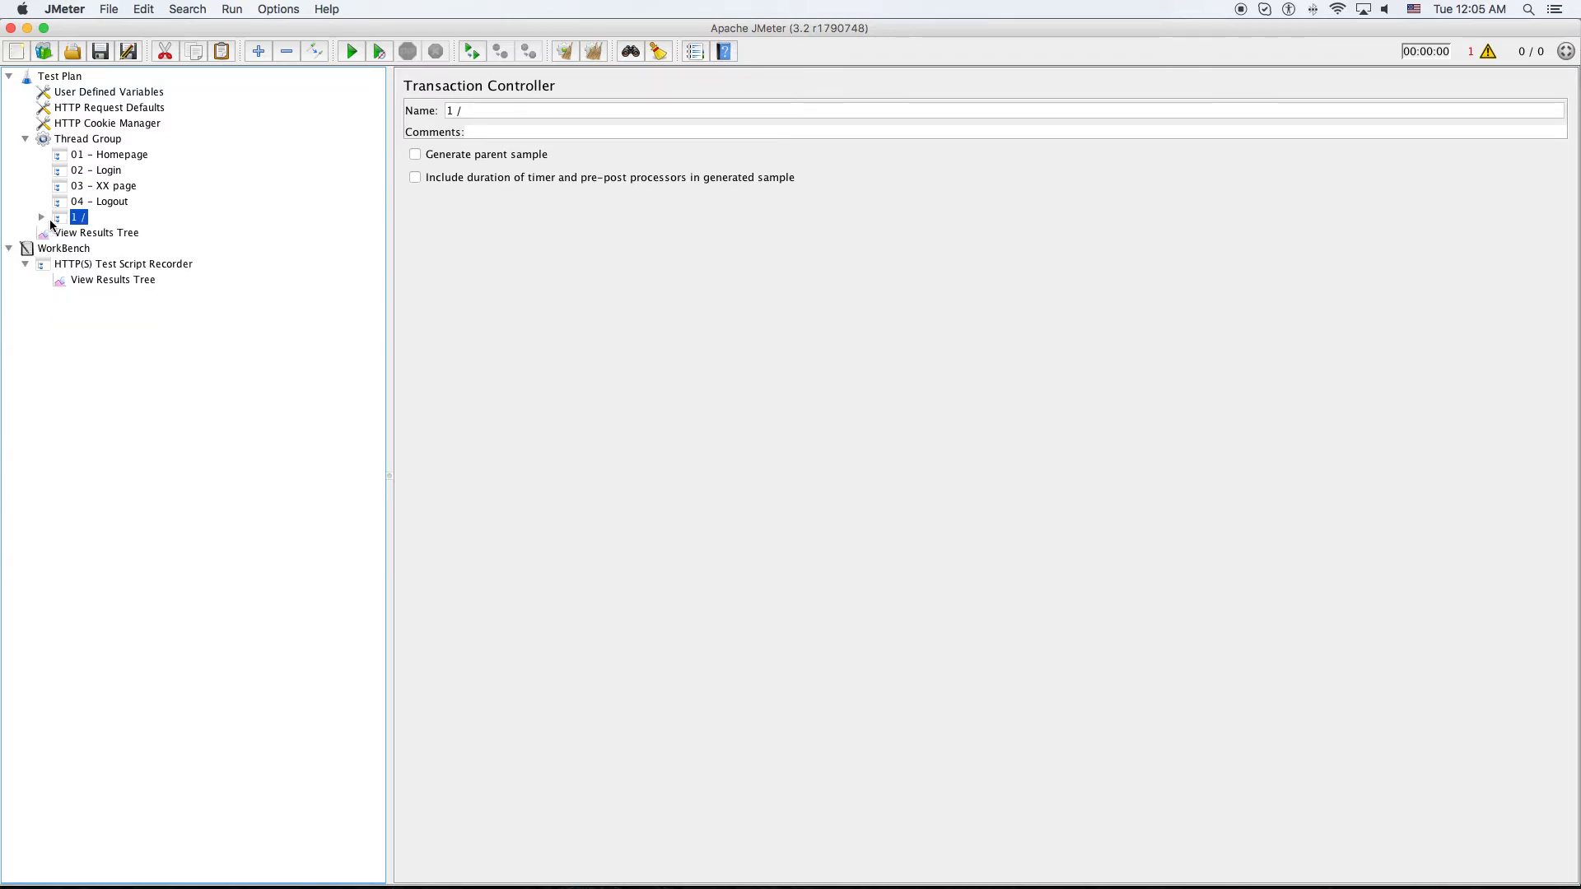
{"action": "right_click", "coordinate": [77, 218]}
{"action": "left_click", "coordinate": [155, 382]}
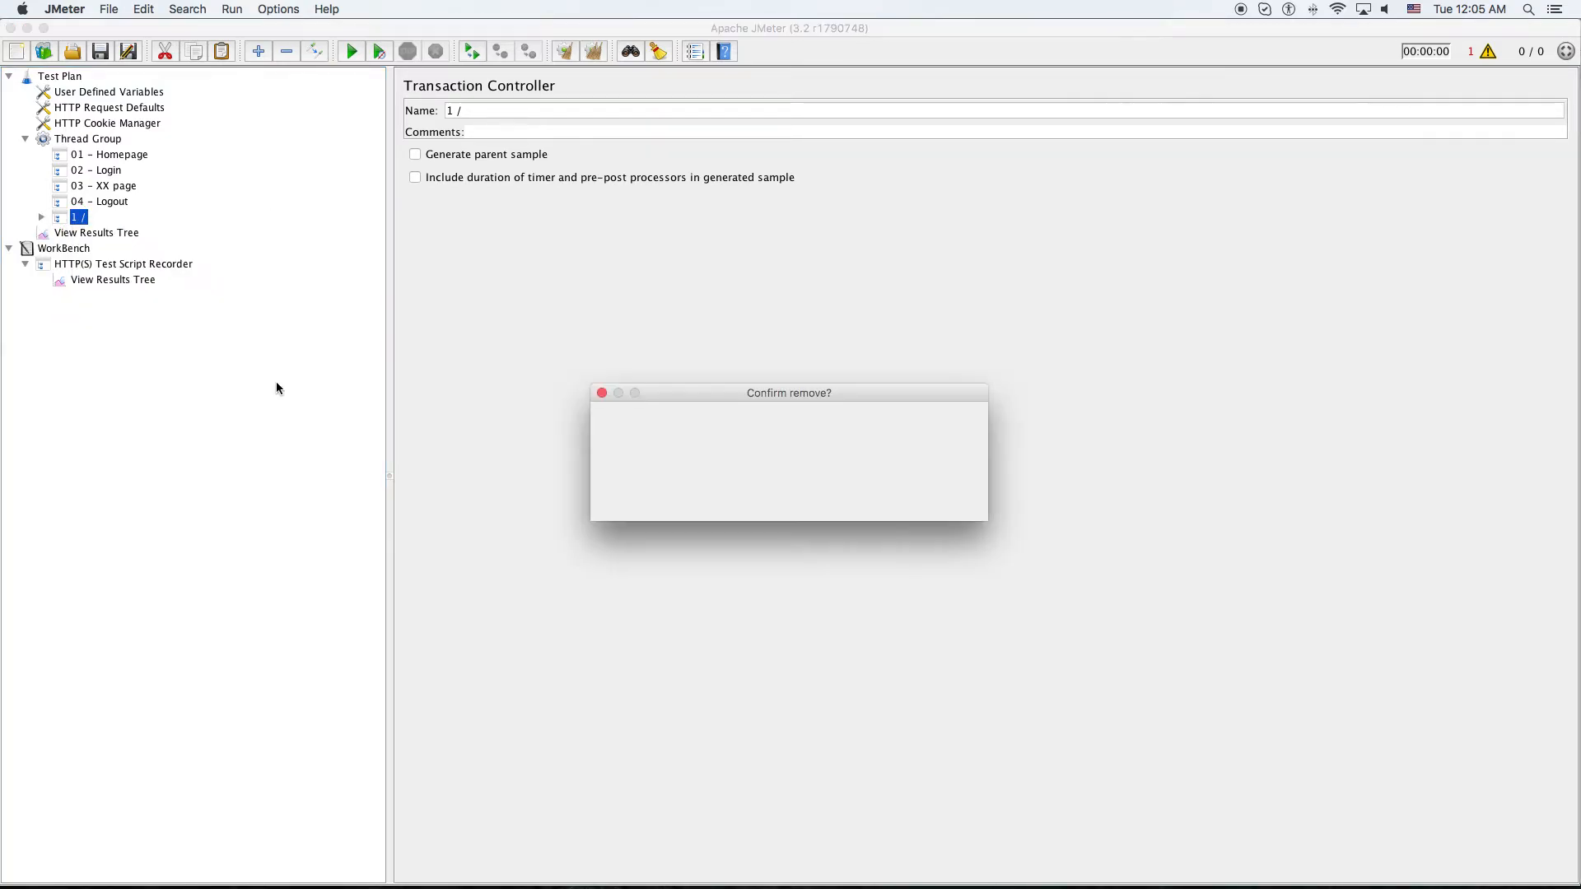
{"action": "left_click", "coordinate": [945, 494]}
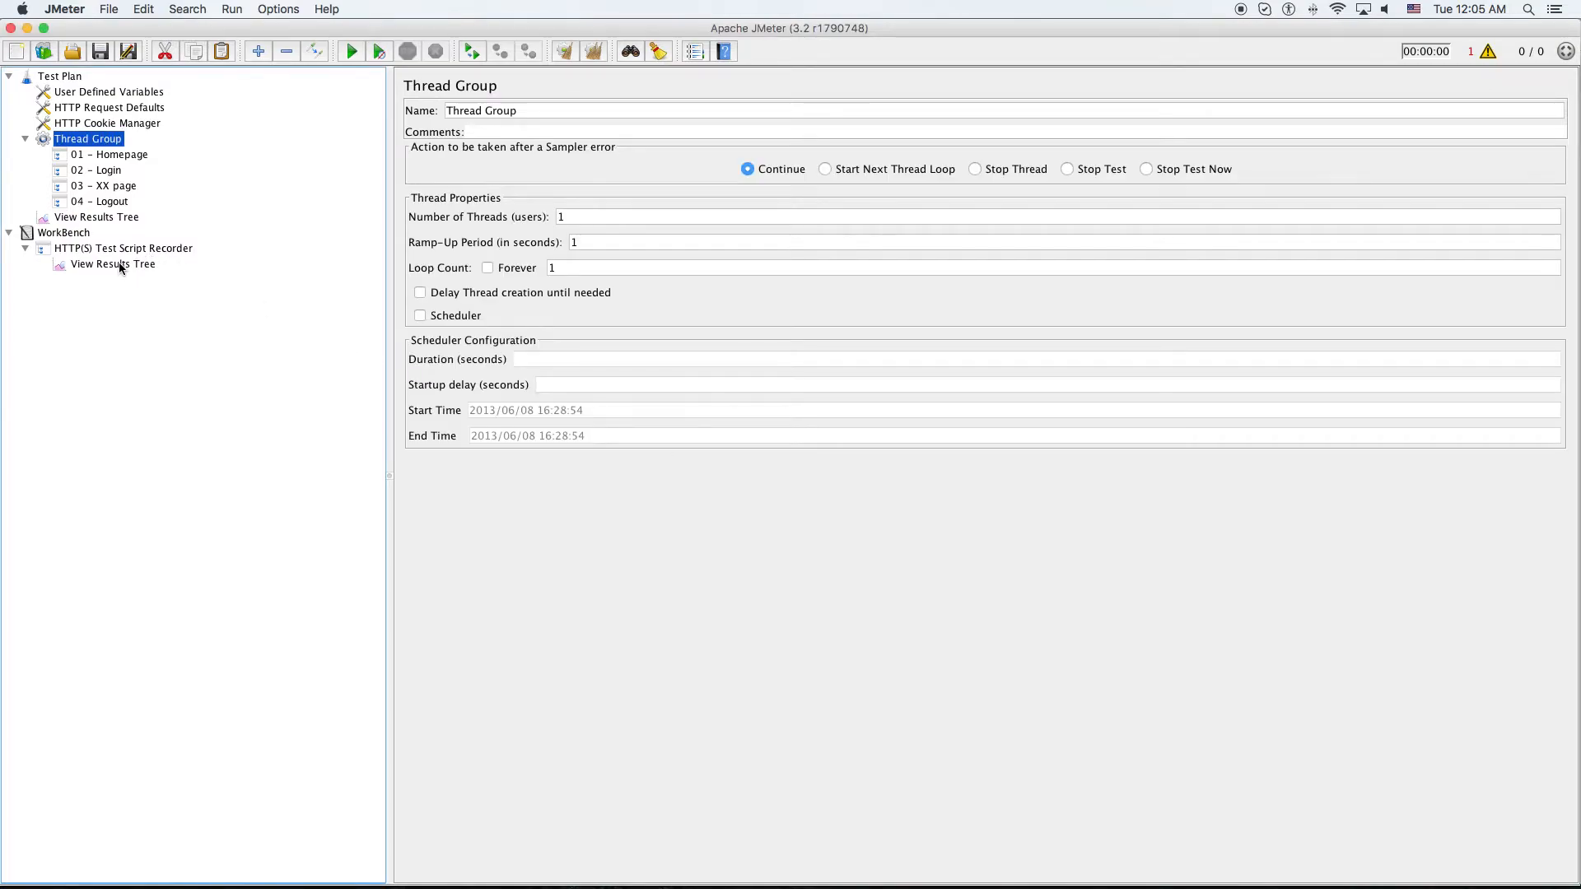
Step: Clear all results from the recorder's View Results Tree, narrow the test plan tree and widen the sample list
{"action": "left_click", "coordinate": [115, 264]}
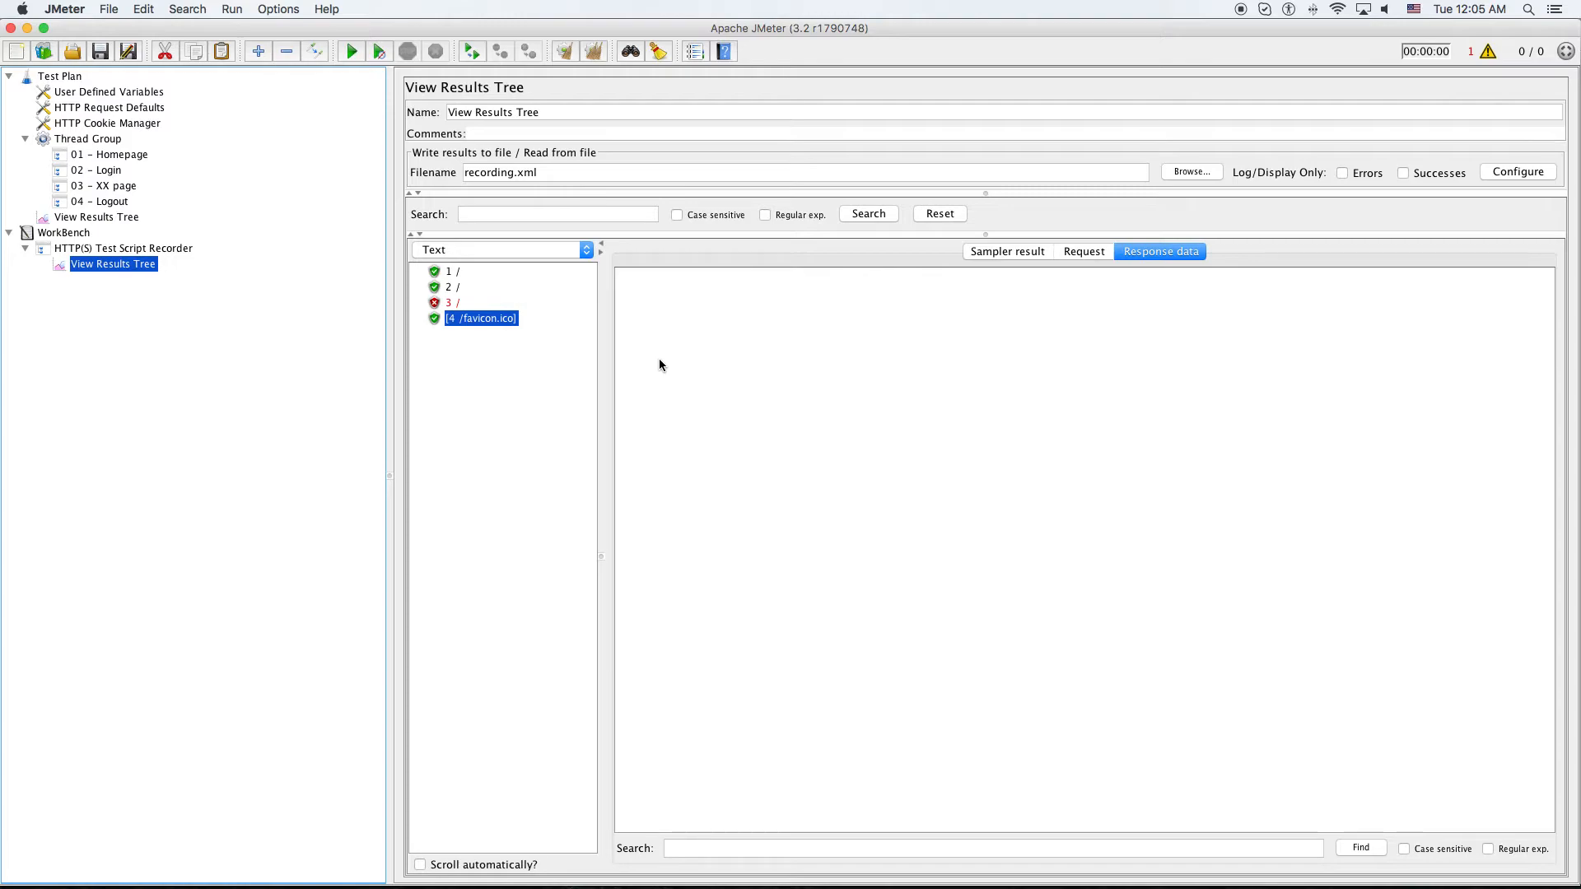
{"action": "key", "text": "super+e"}
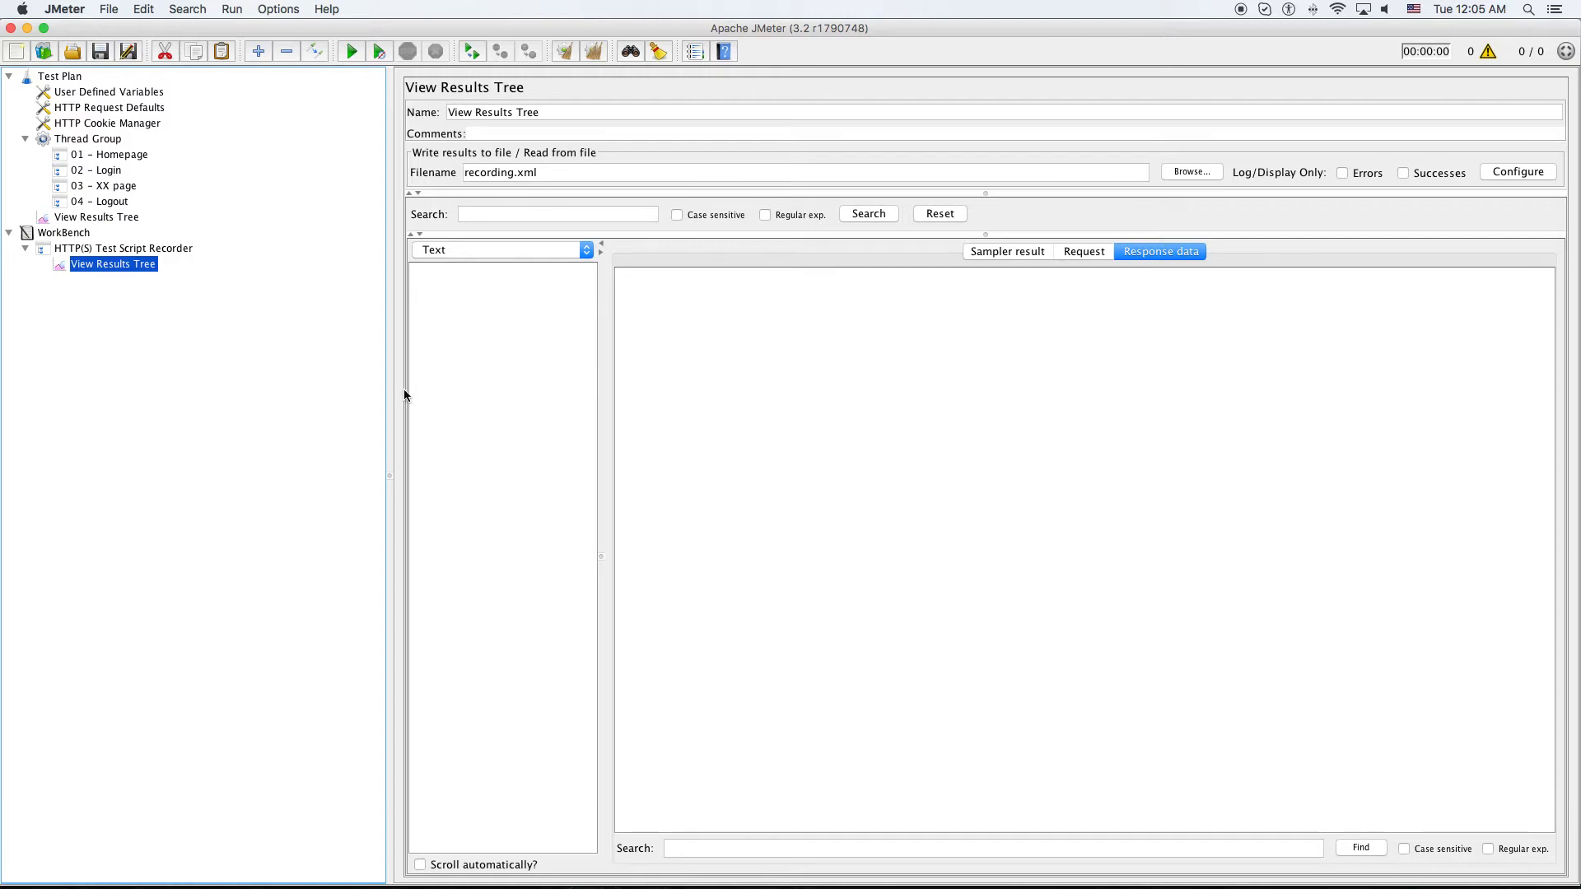
{"action": "left_click_drag", "start_coordinate": [388, 401], "coordinate": [332, 402]}
{"action": "left_click_drag", "start_coordinate": [543, 491], "coordinate": [617, 492]}
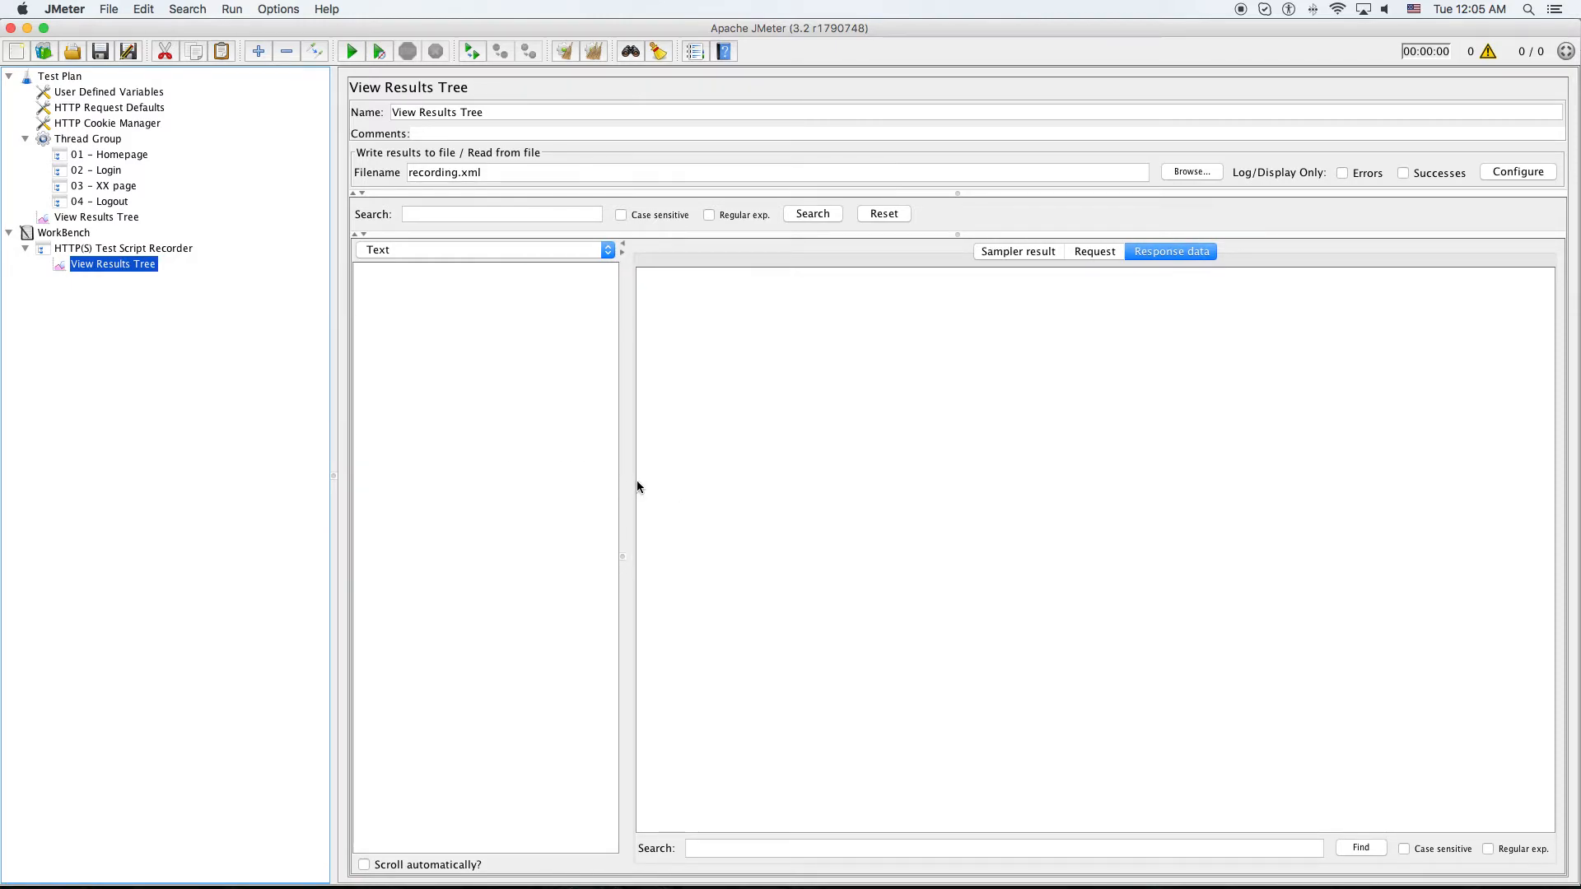
{"action": "key", "text": "ctrl+Up"}
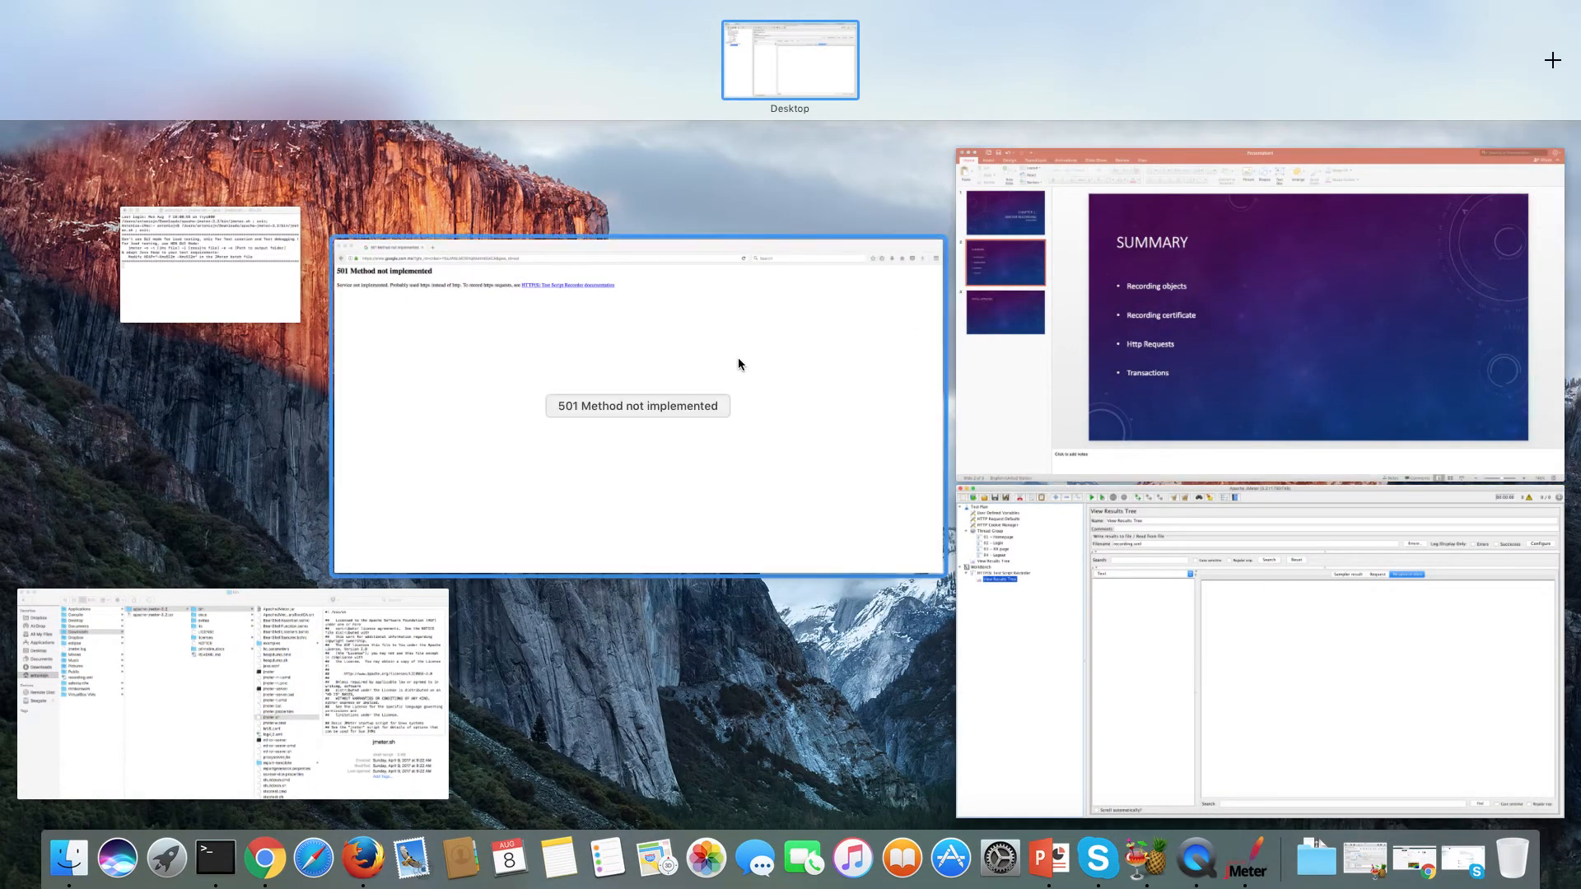
{"action": "left_click", "coordinate": [670, 362]}
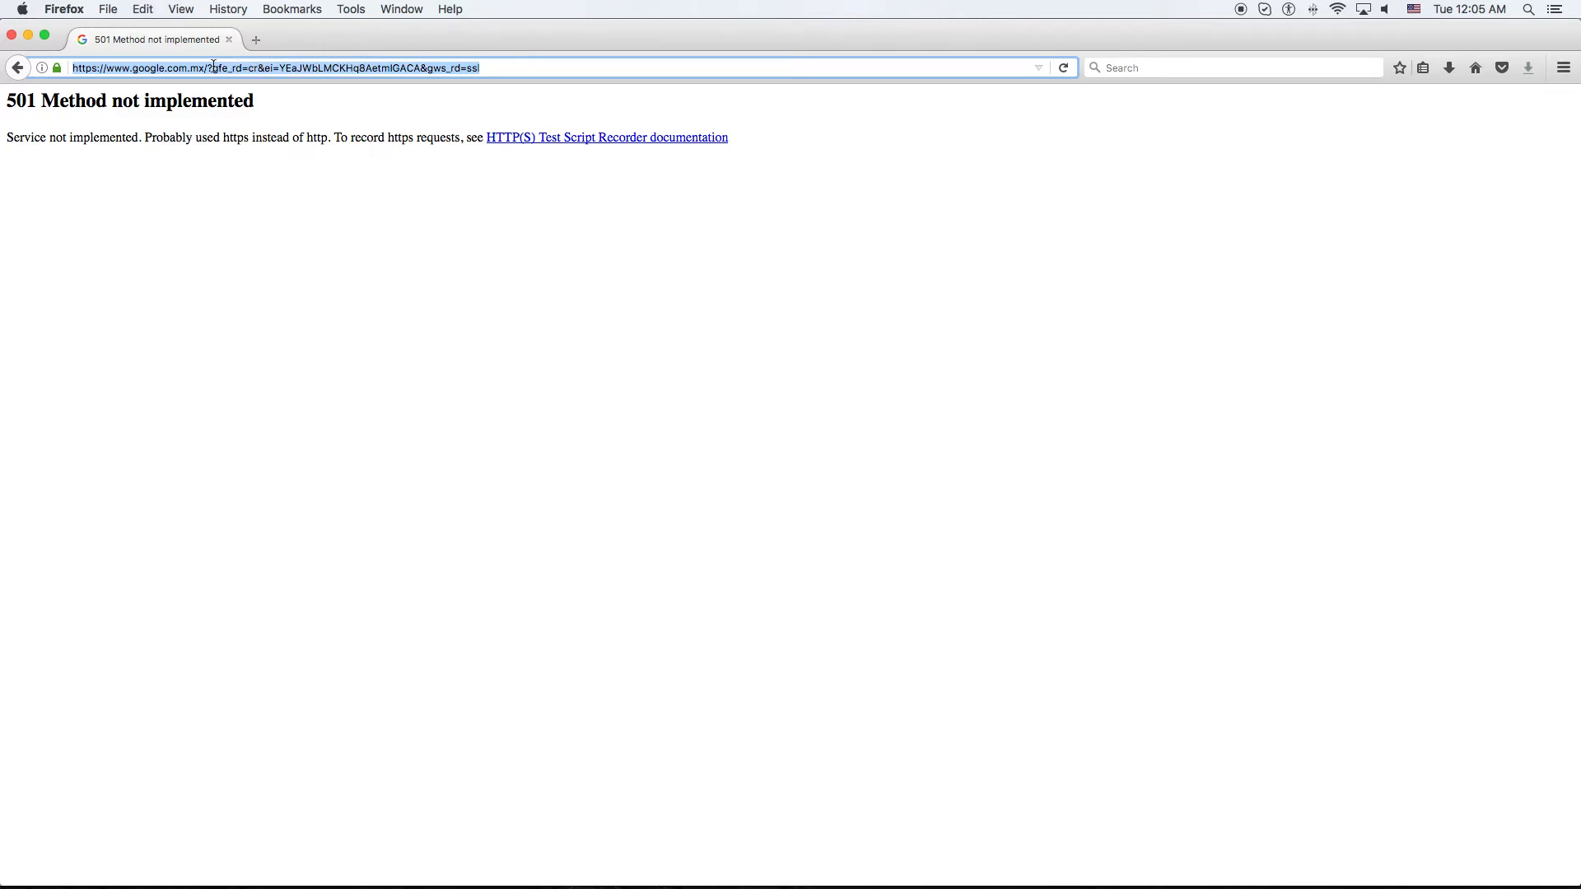
{"action": "type", "text": "https"}
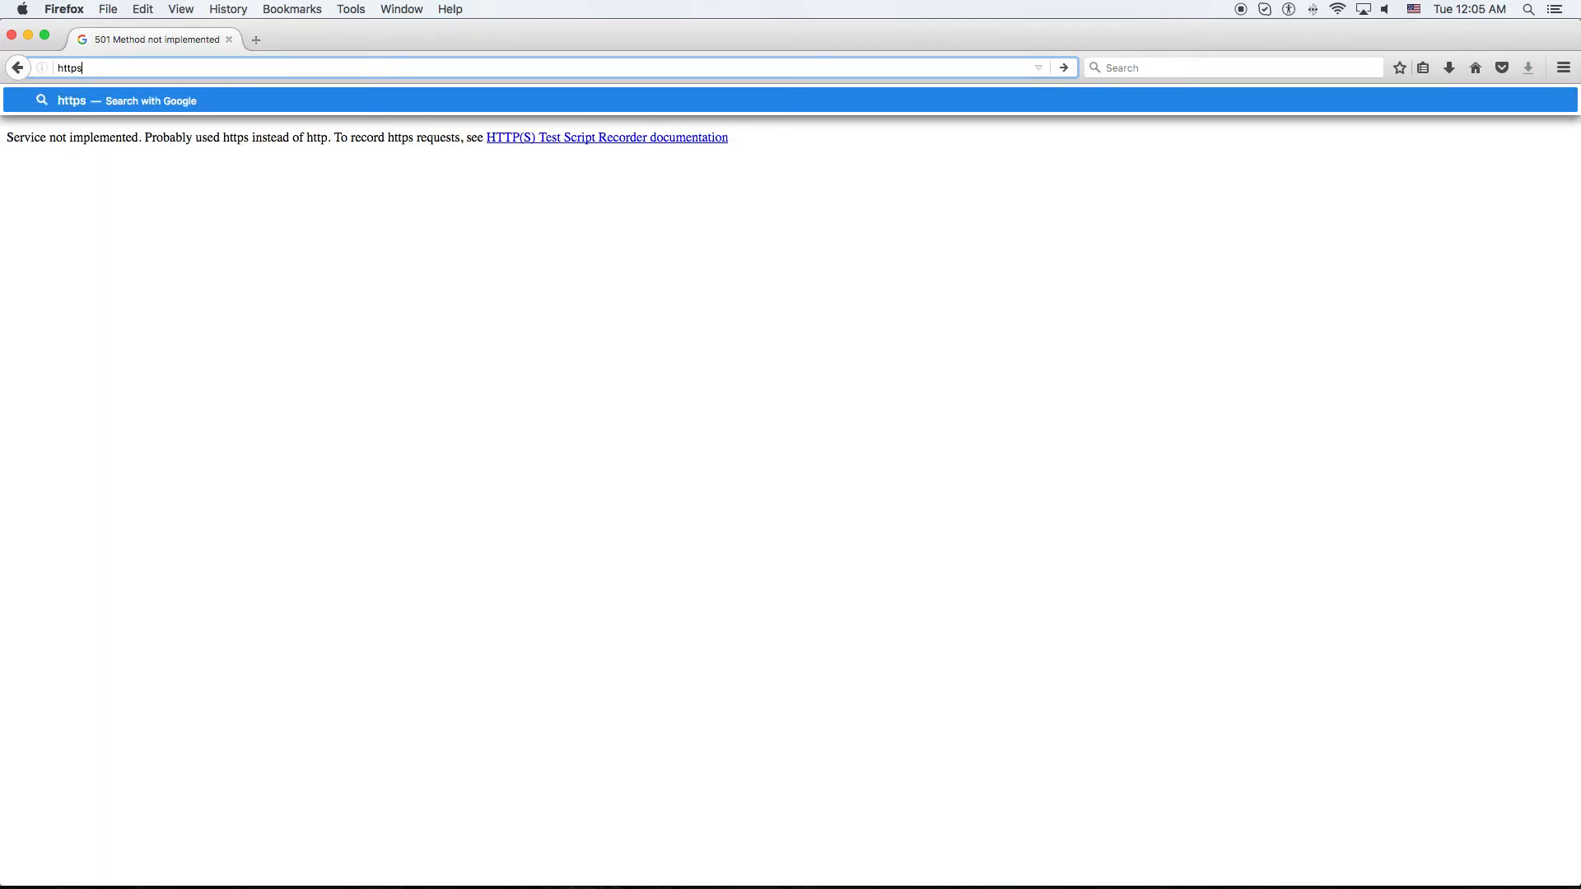
{"action": "key", "text": "BackSpace"}
{"action": "type", "text": "://192."}
{"action": "type", "text": "168.0."}
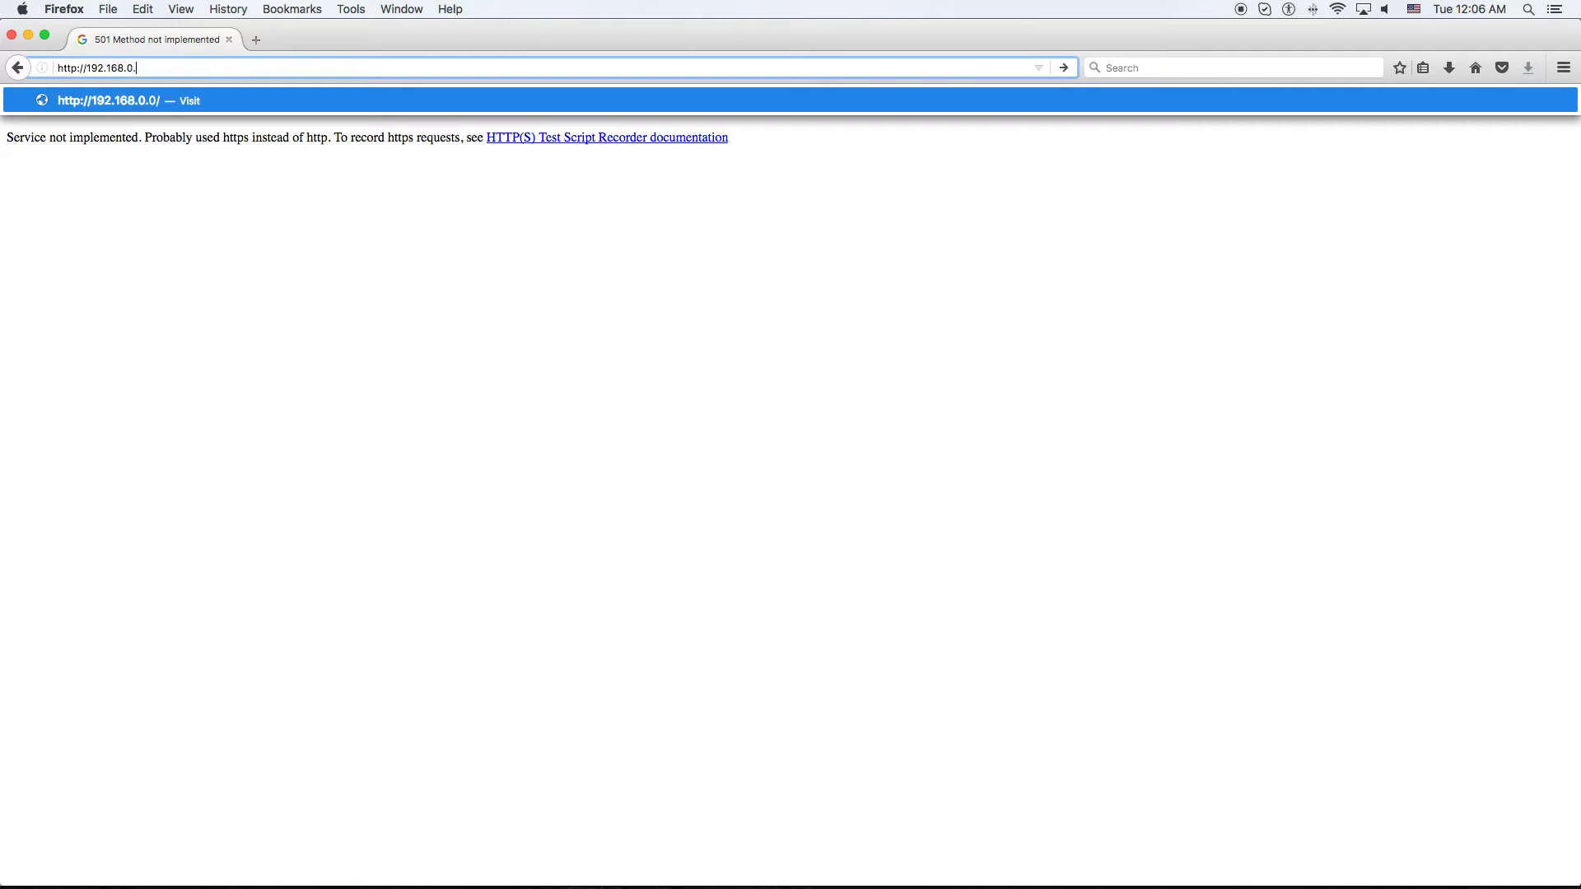
{"action": "type", "text": "35:1080/WebTours"}
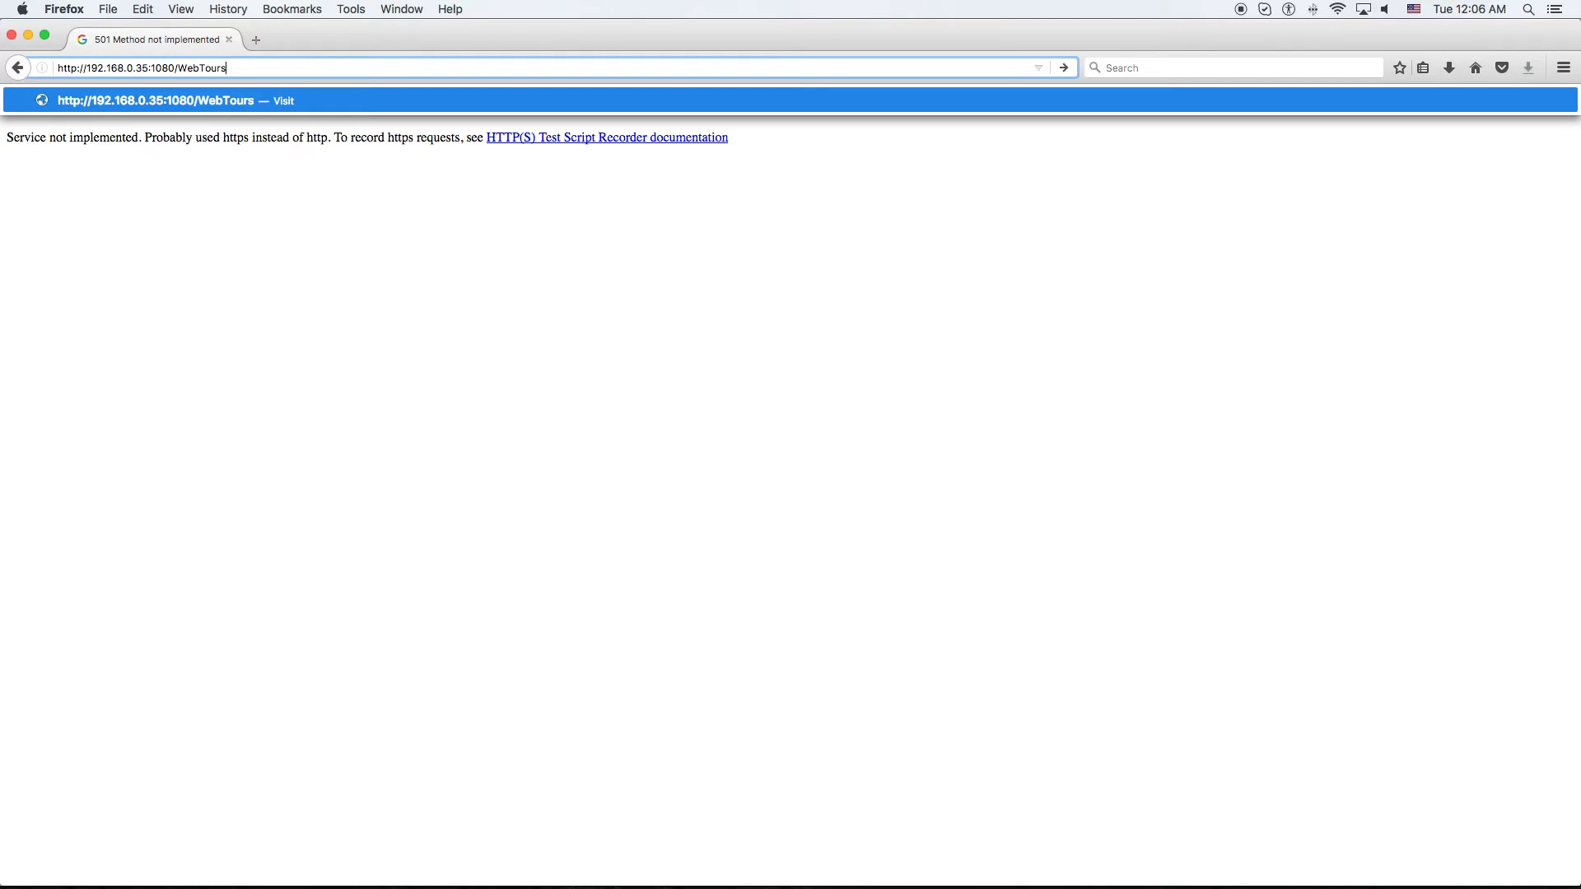
{"action": "key", "text": "Return"}
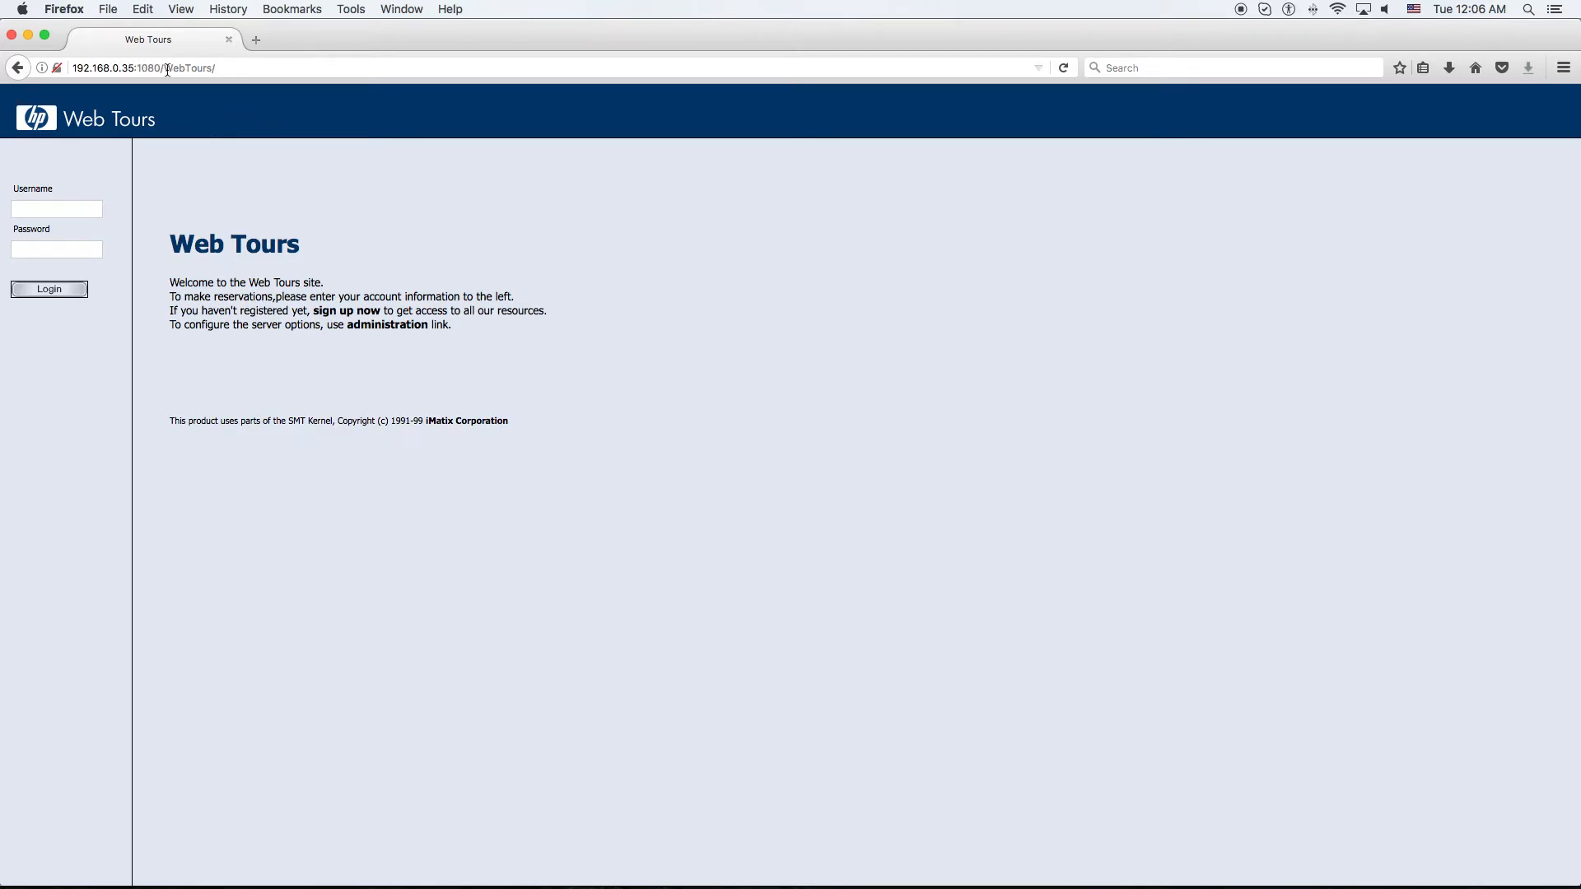
Step: Switch to JMeter and review the 5 /WebTours sample's response and request, along with the 01 - Homepage controller
{"action": "key", "text": "ctrl+Up"}
{"action": "left_click", "coordinate": [1079, 362]}
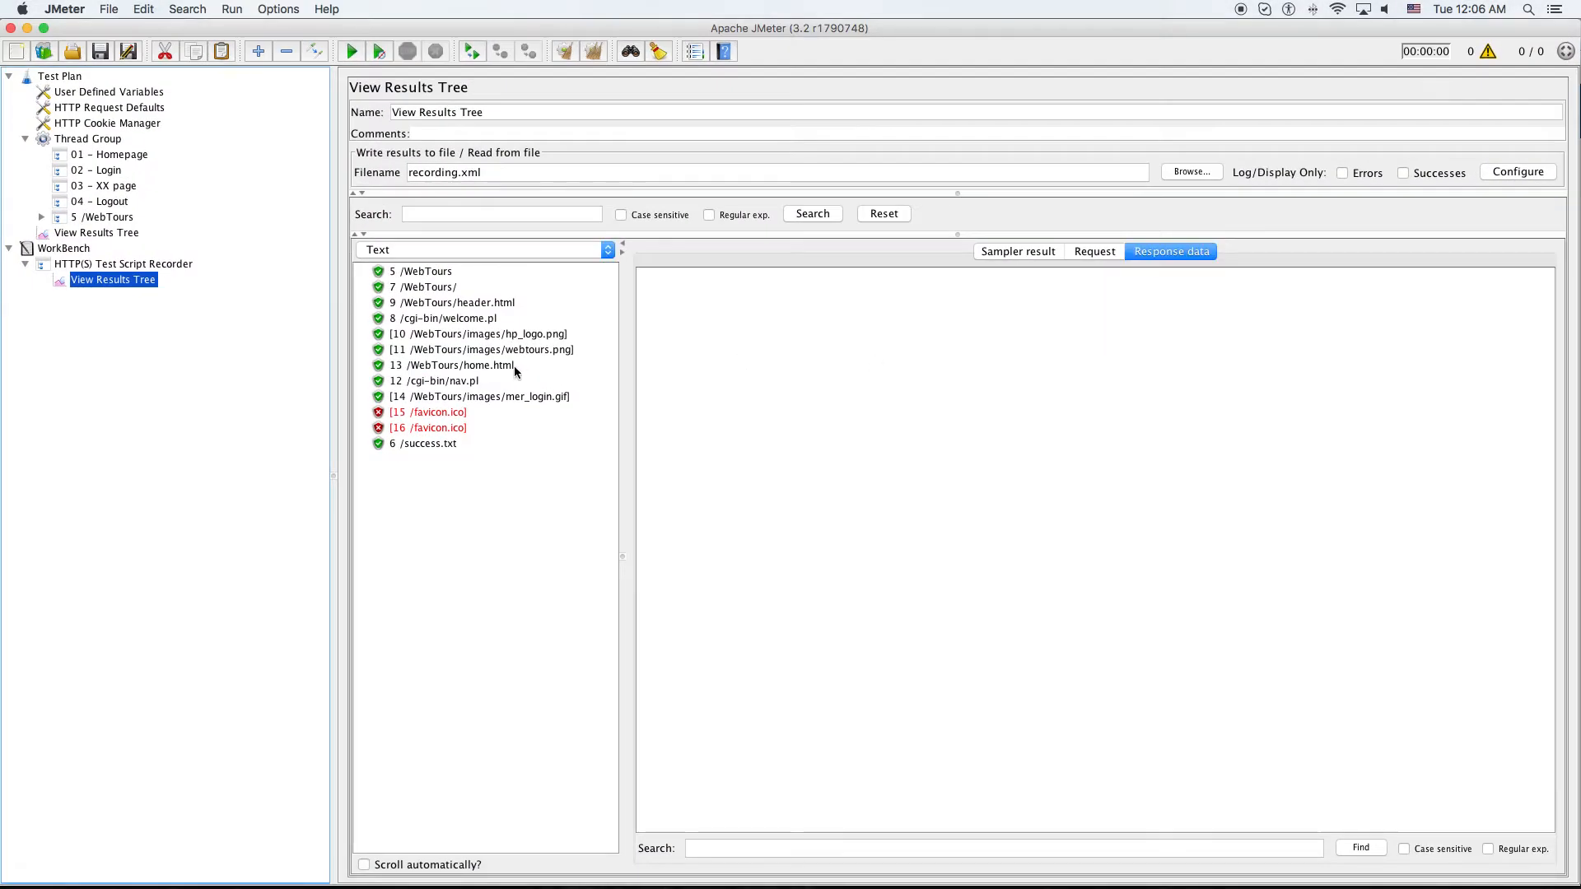
{"action": "left_click", "coordinate": [445, 276]}
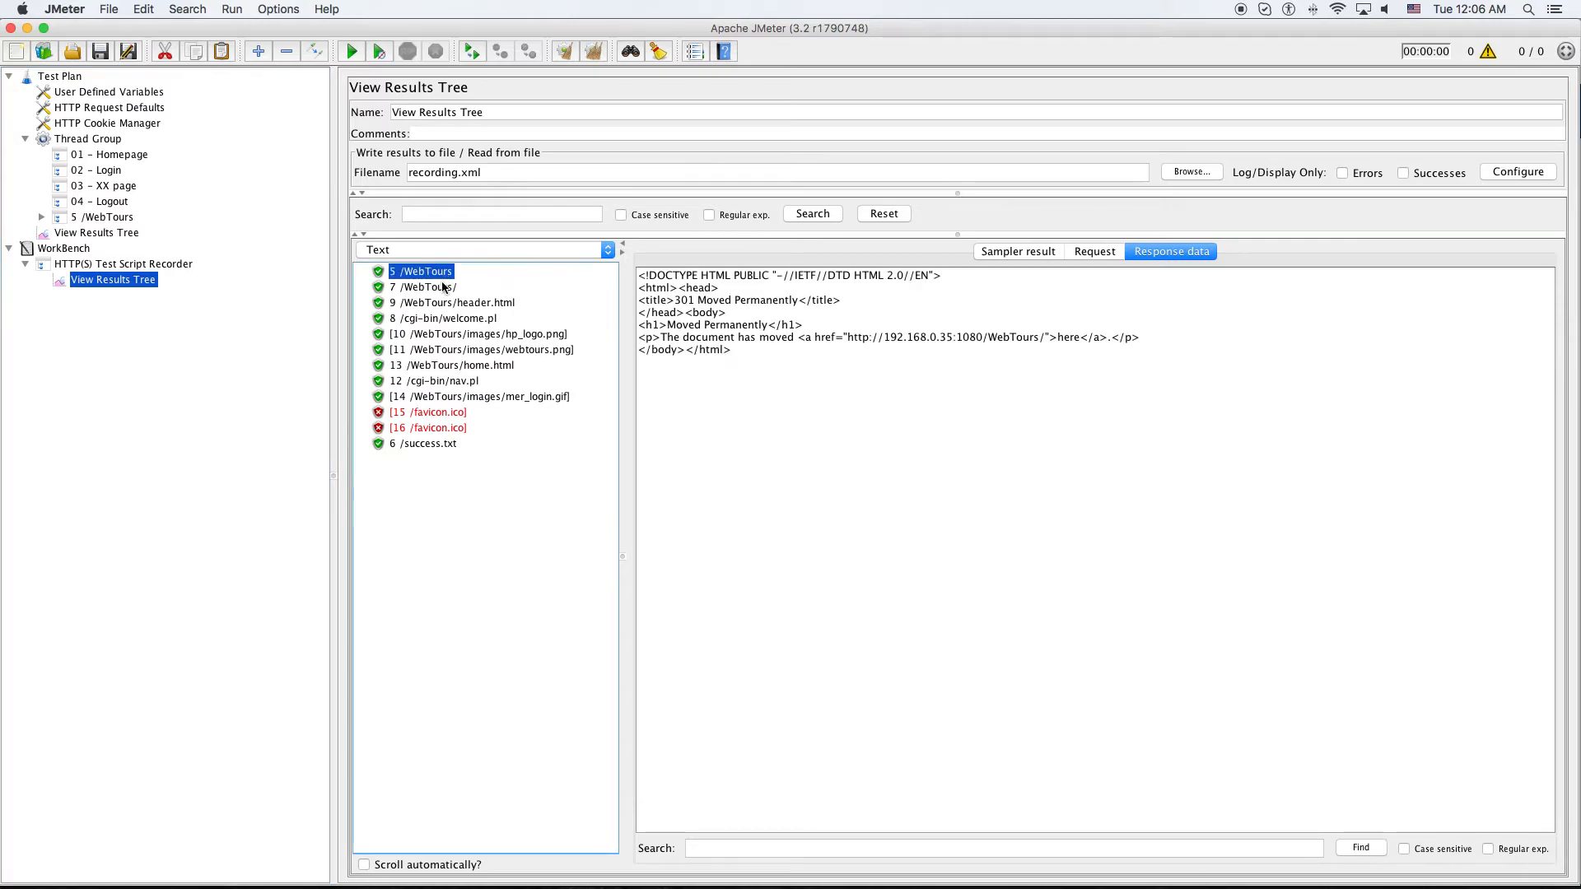
{"action": "left_click", "coordinate": [1108, 251]}
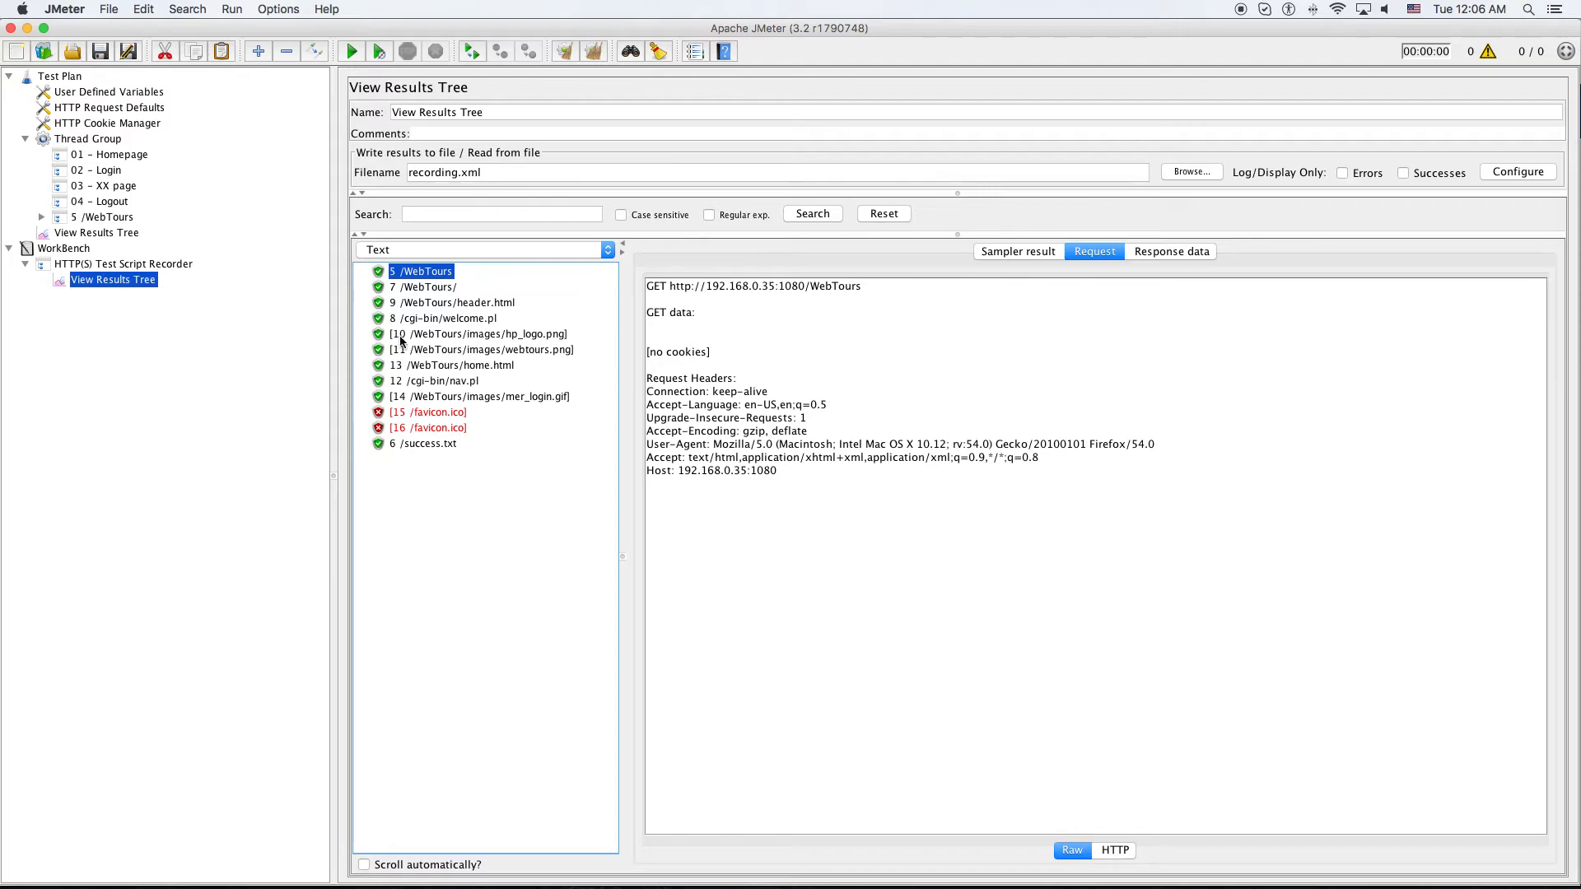
{"action": "left_click", "coordinate": [105, 156]}
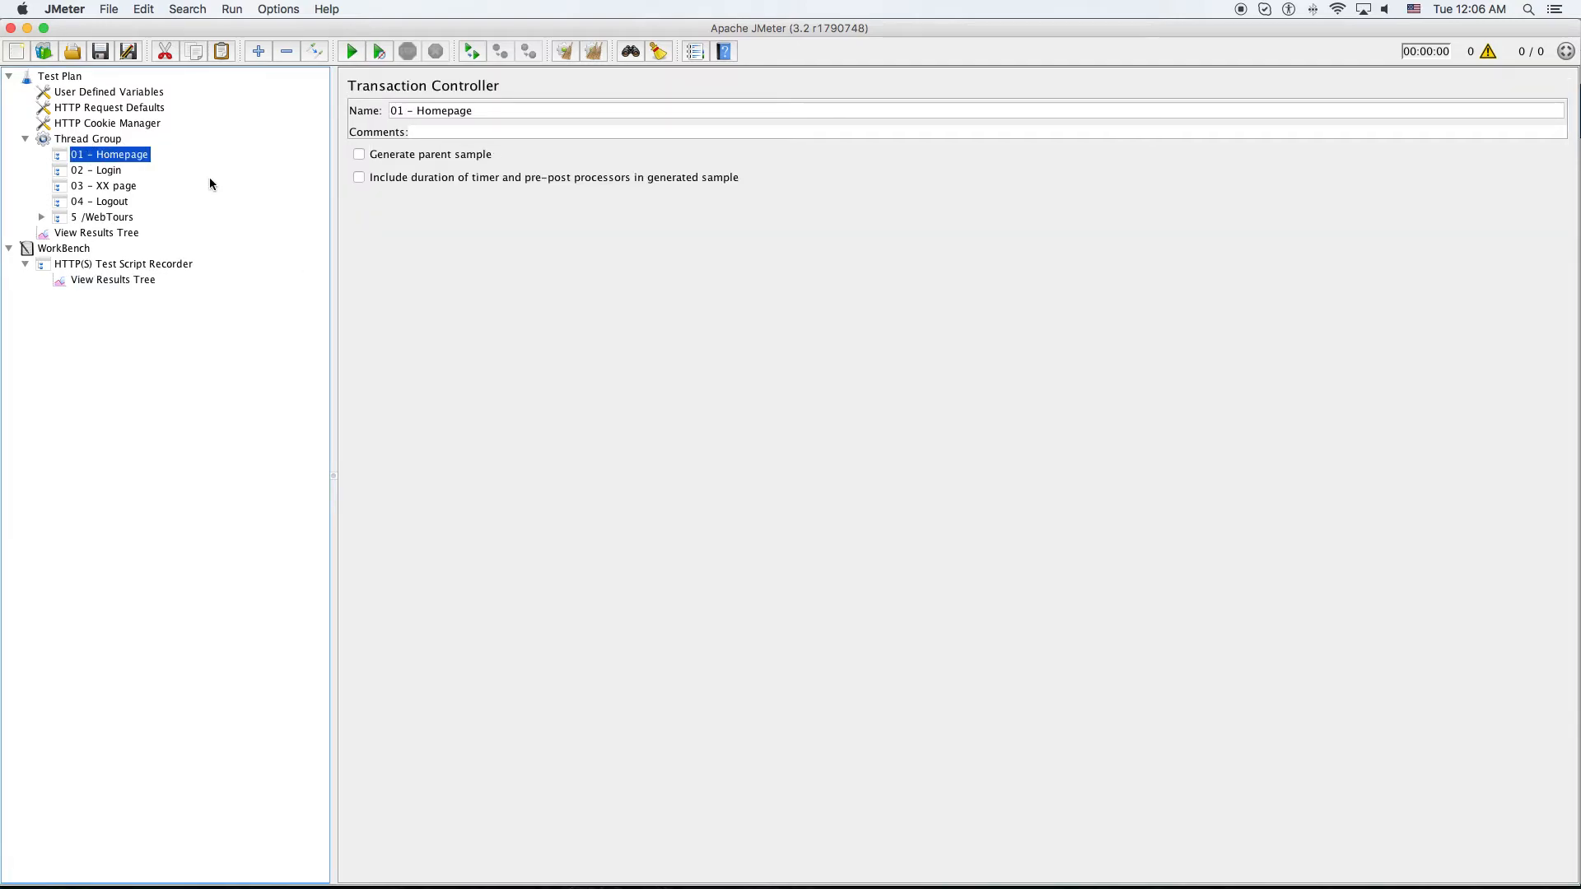
{"action": "left_click", "coordinate": [130, 278]}
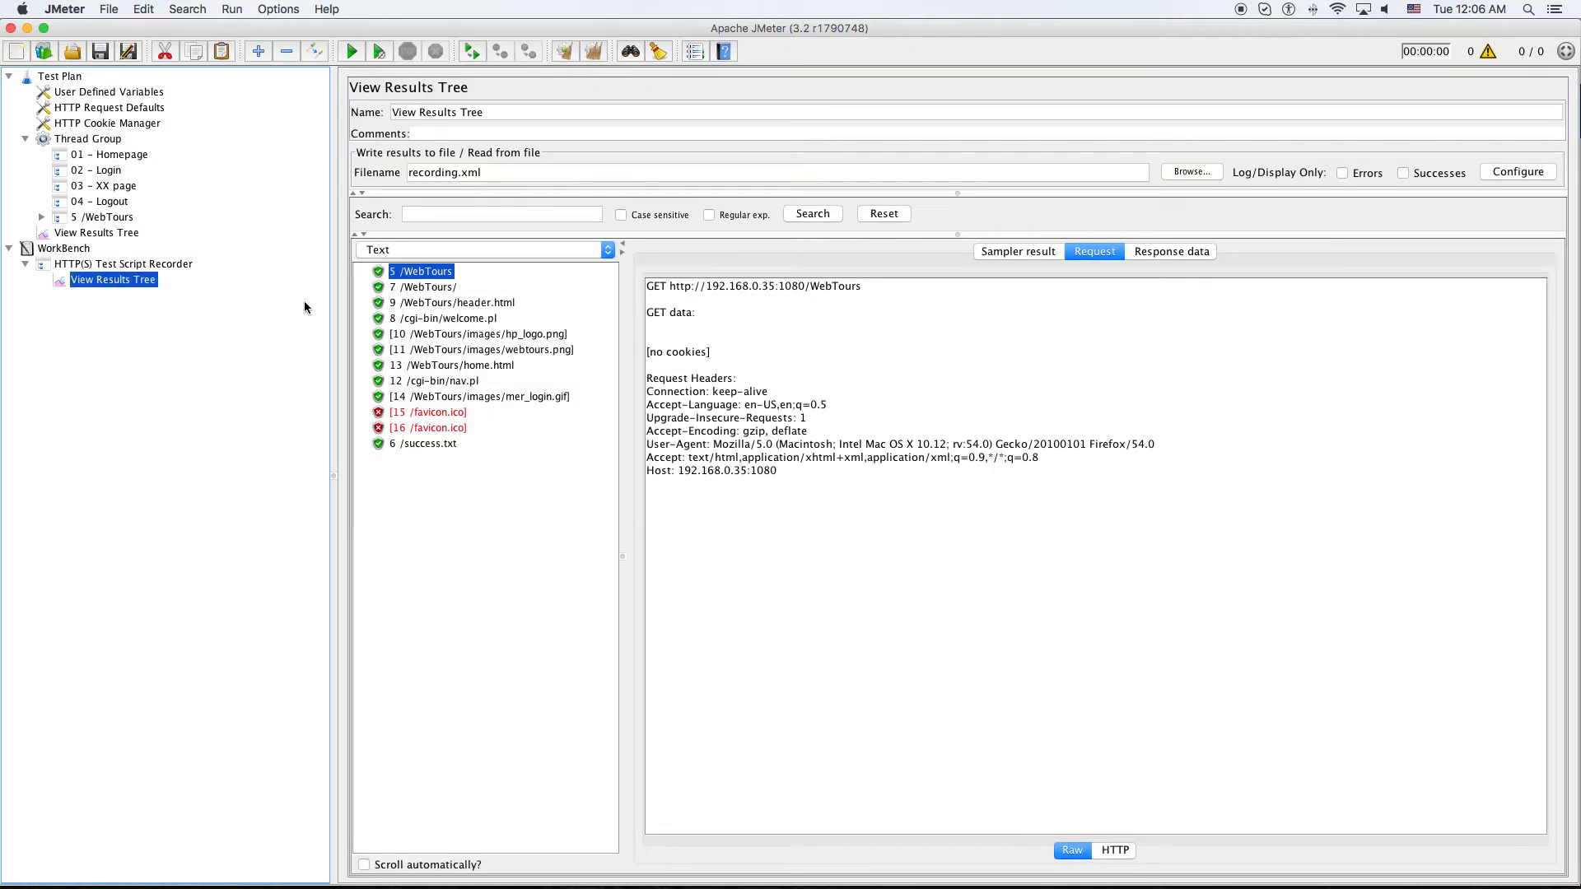
Step: Remove the recorded 5 /WebTours transaction controller from the Thread Group and confirm the removal
{"action": "left_click", "coordinate": [110, 221]}
{"action": "right_click", "coordinate": [112, 220]}
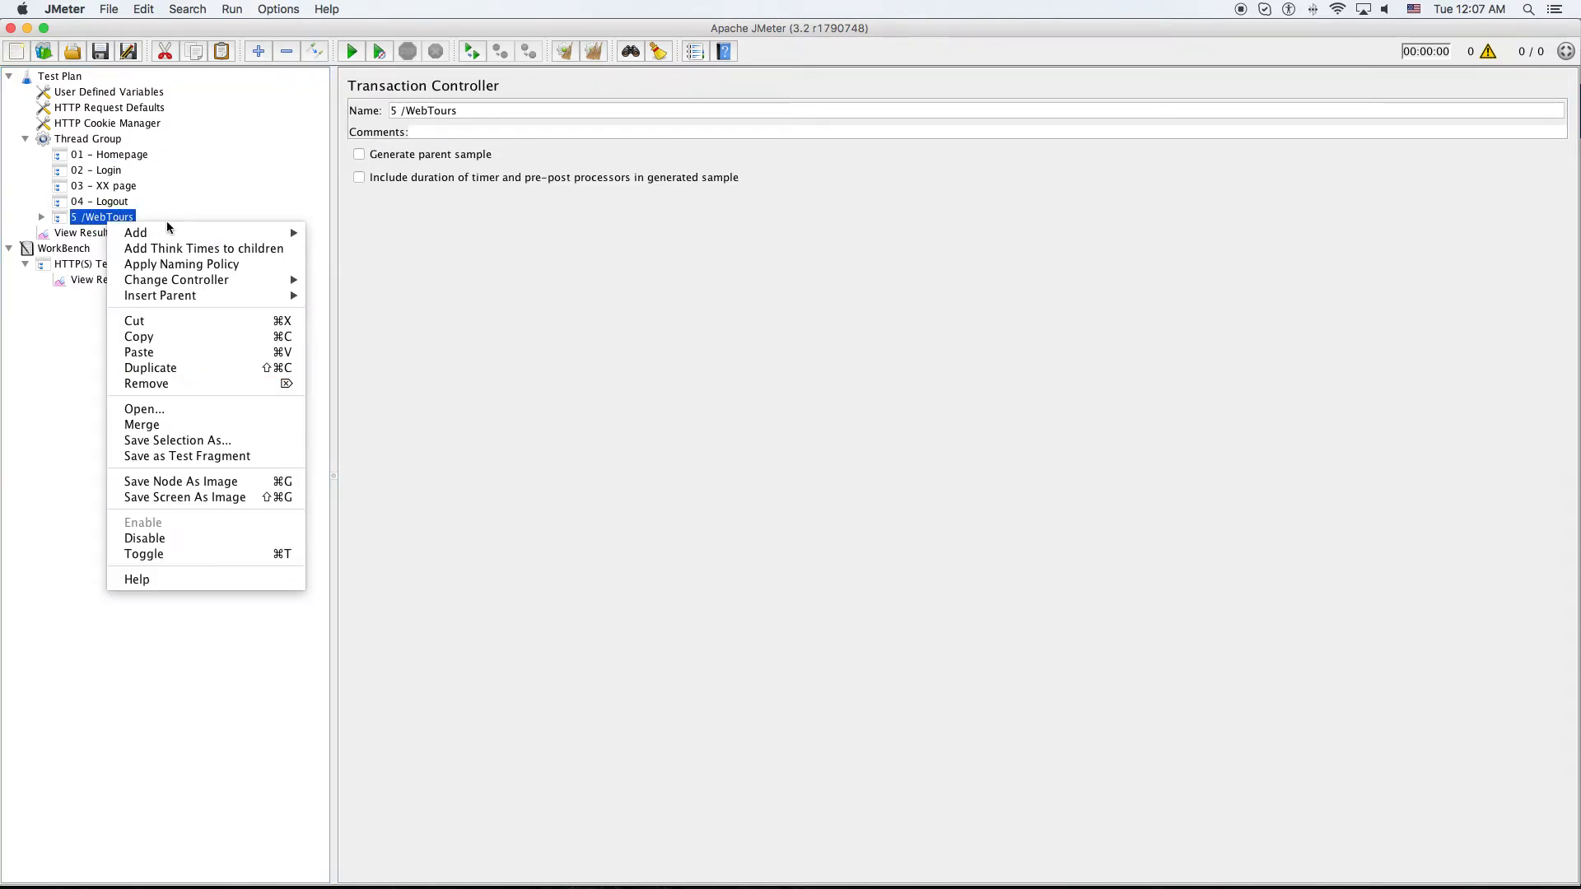
{"action": "left_click", "coordinate": [172, 384]}
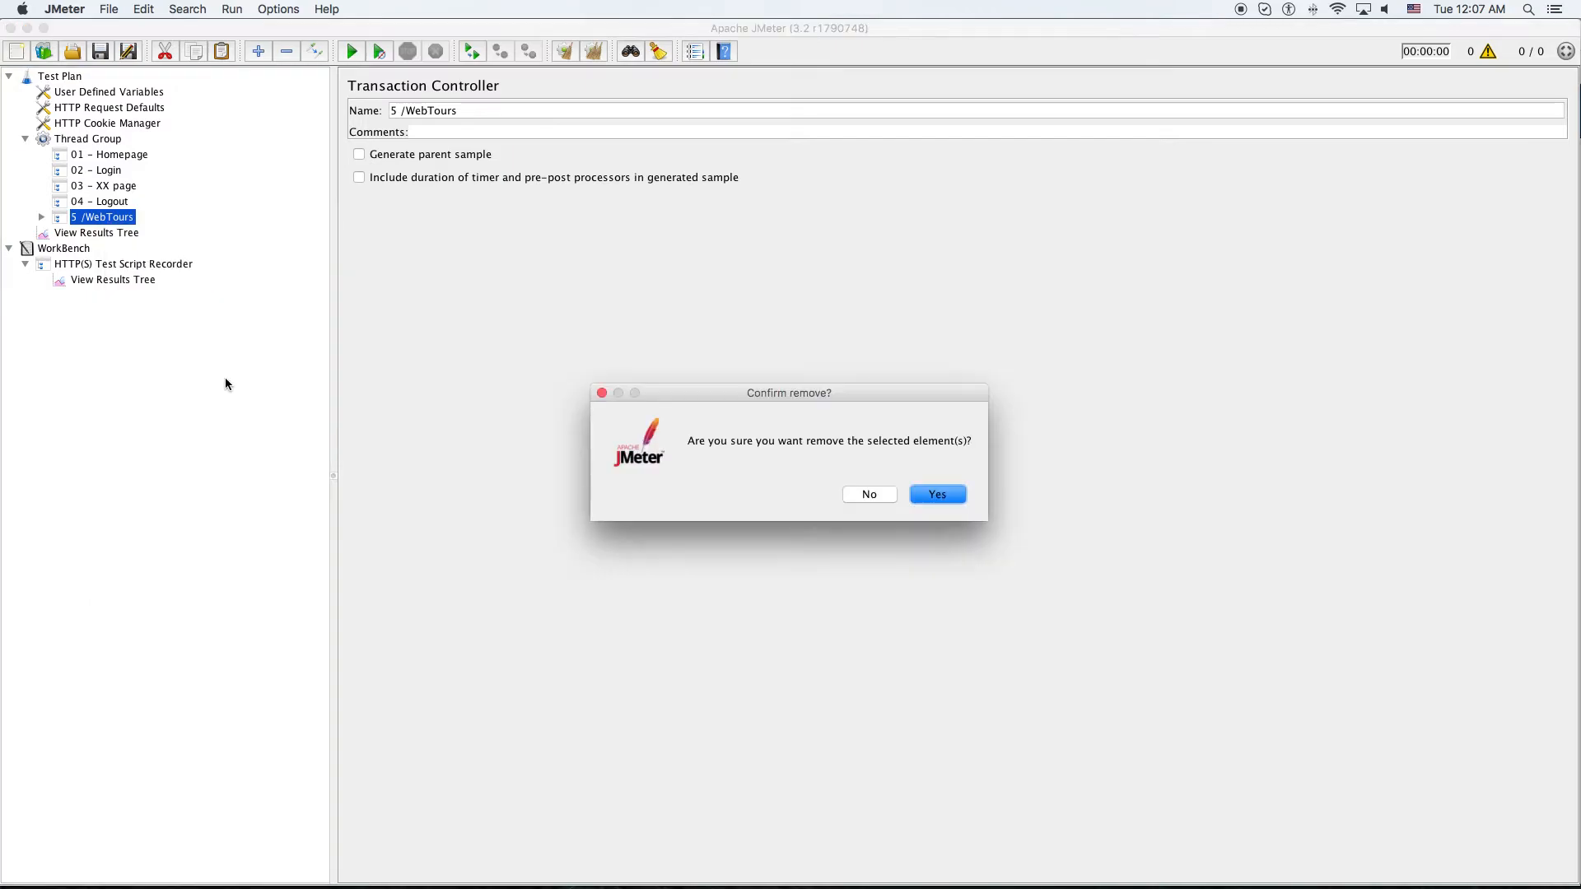
{"action": "left_click", "coordinate": [918, 495]}
Step: Set the HTTP(S) Test Script Recorder's target controller to Test Plan > Thread Group > 01 - Homepage
{"action": "left_click", "coordinate": [124, 248]}
{"action": "left_click", "coordinate": [111, 263]}
{"action": "left_click", "coordinate": [149, 248]}
{"action": "left_click", "coordinate": [656, 309]}
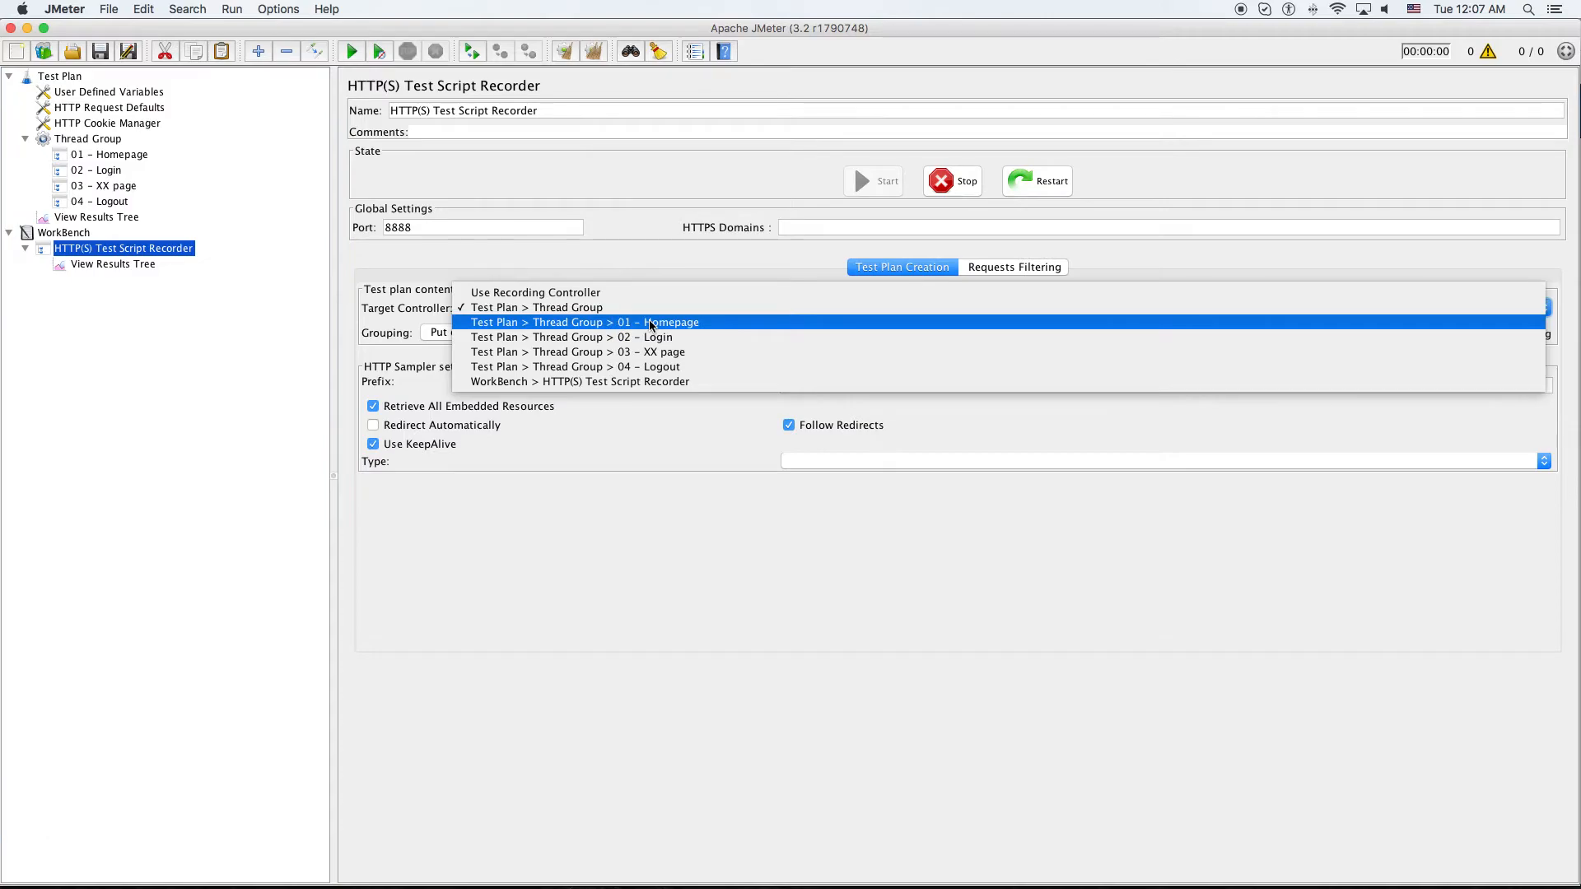
{"action": "left_click", "coordinate": [638, 320]}
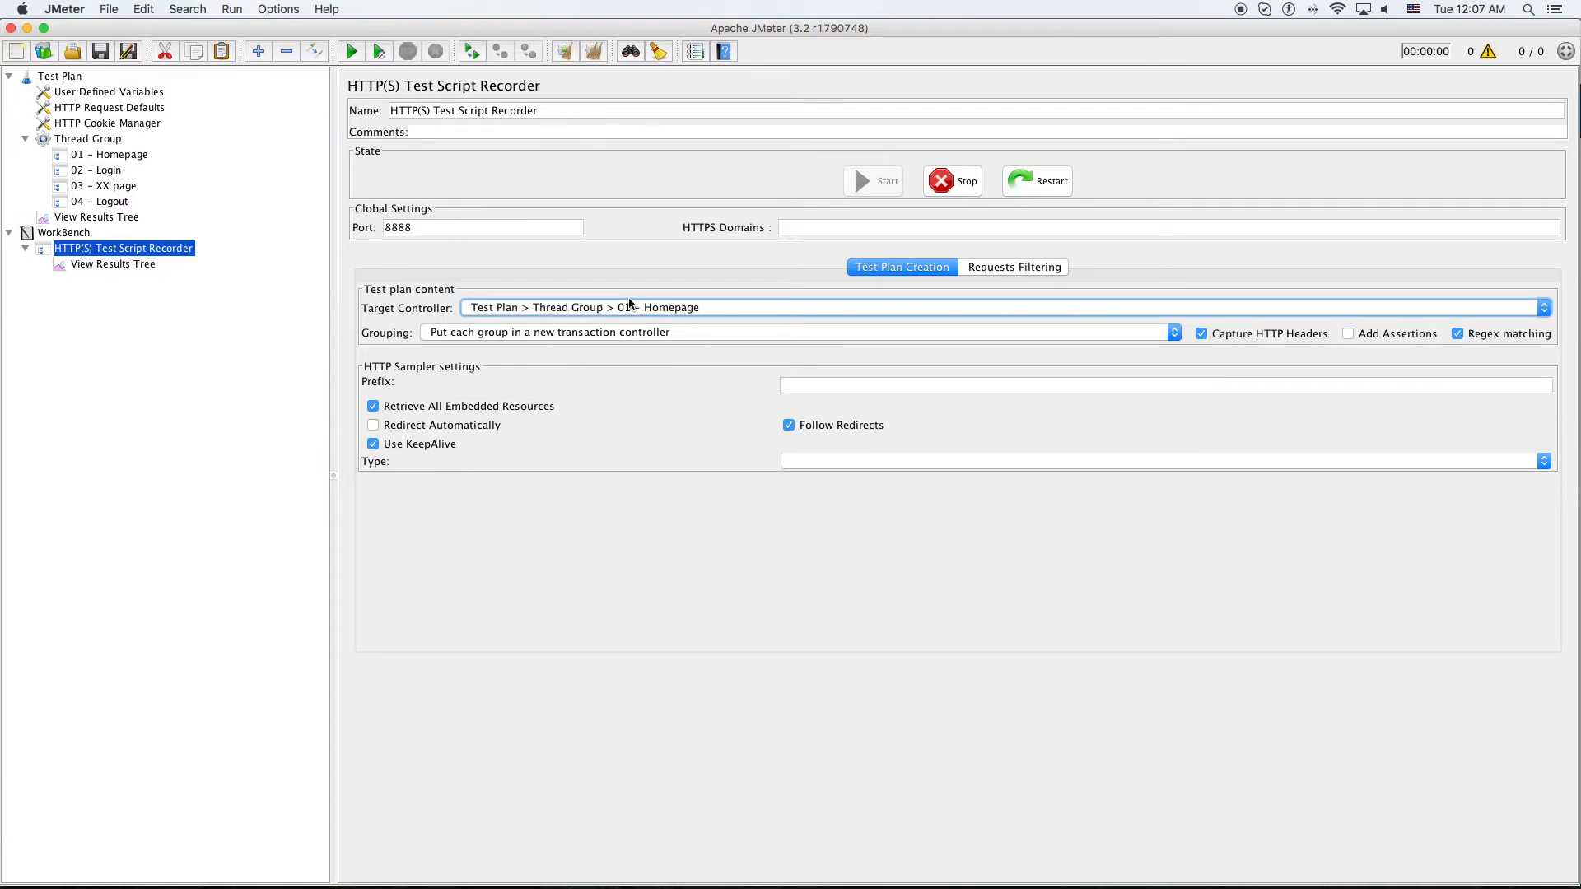
Step: Switch to Firefox and reload the Web Tours home page to record it
{"action": "key", "text": "ctrl+Up"}
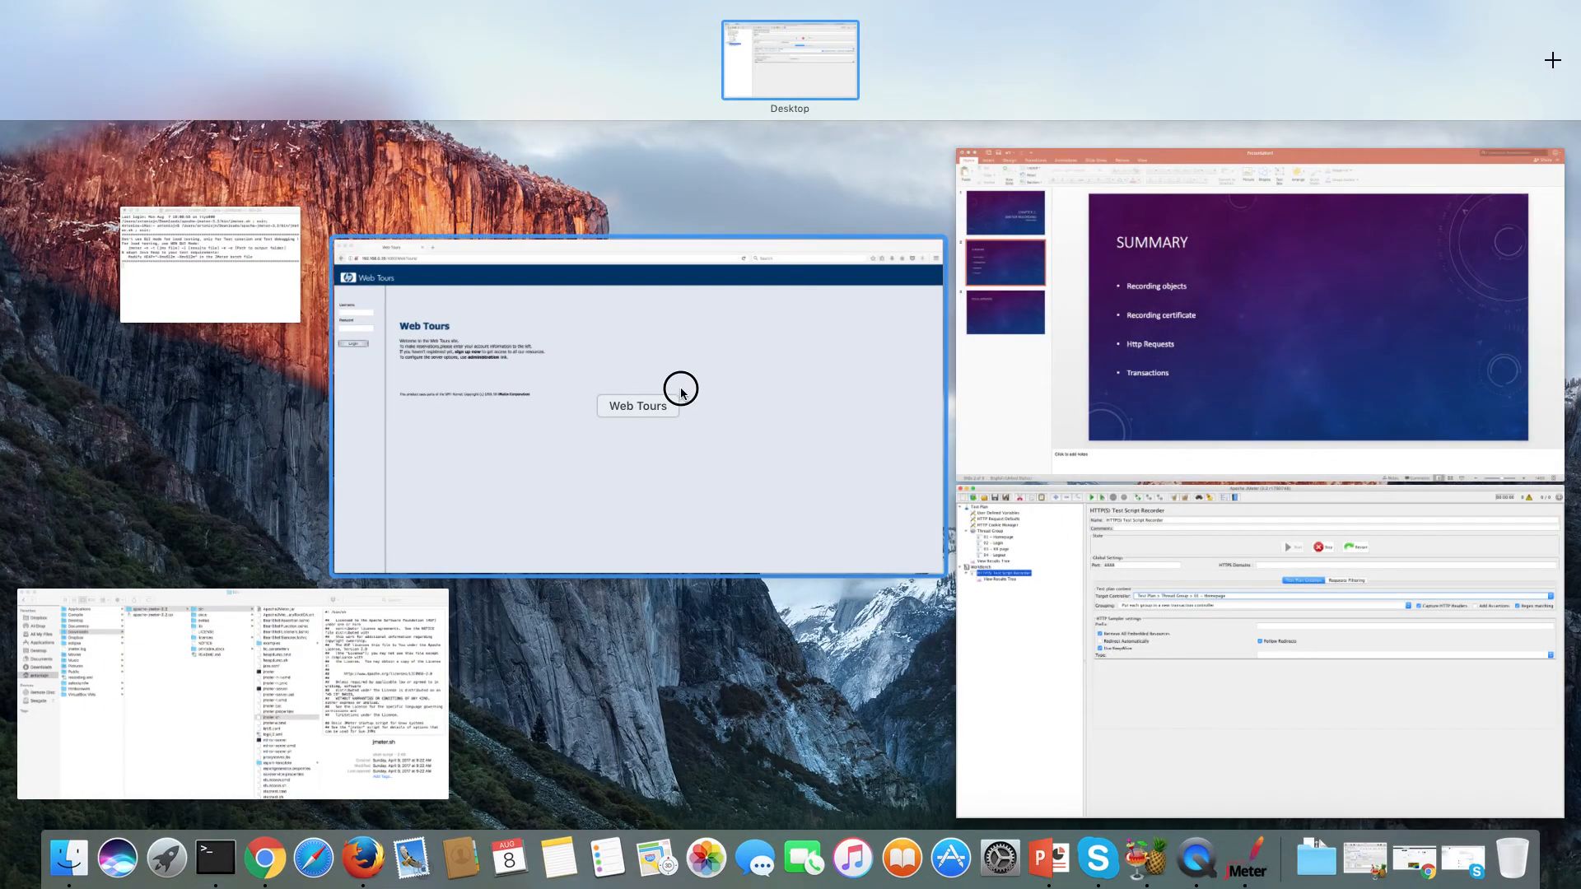
{"action": "left_click", "coordinate": [680, 391]}
{"action": "left_click", "coordinate": [1063, 67]}
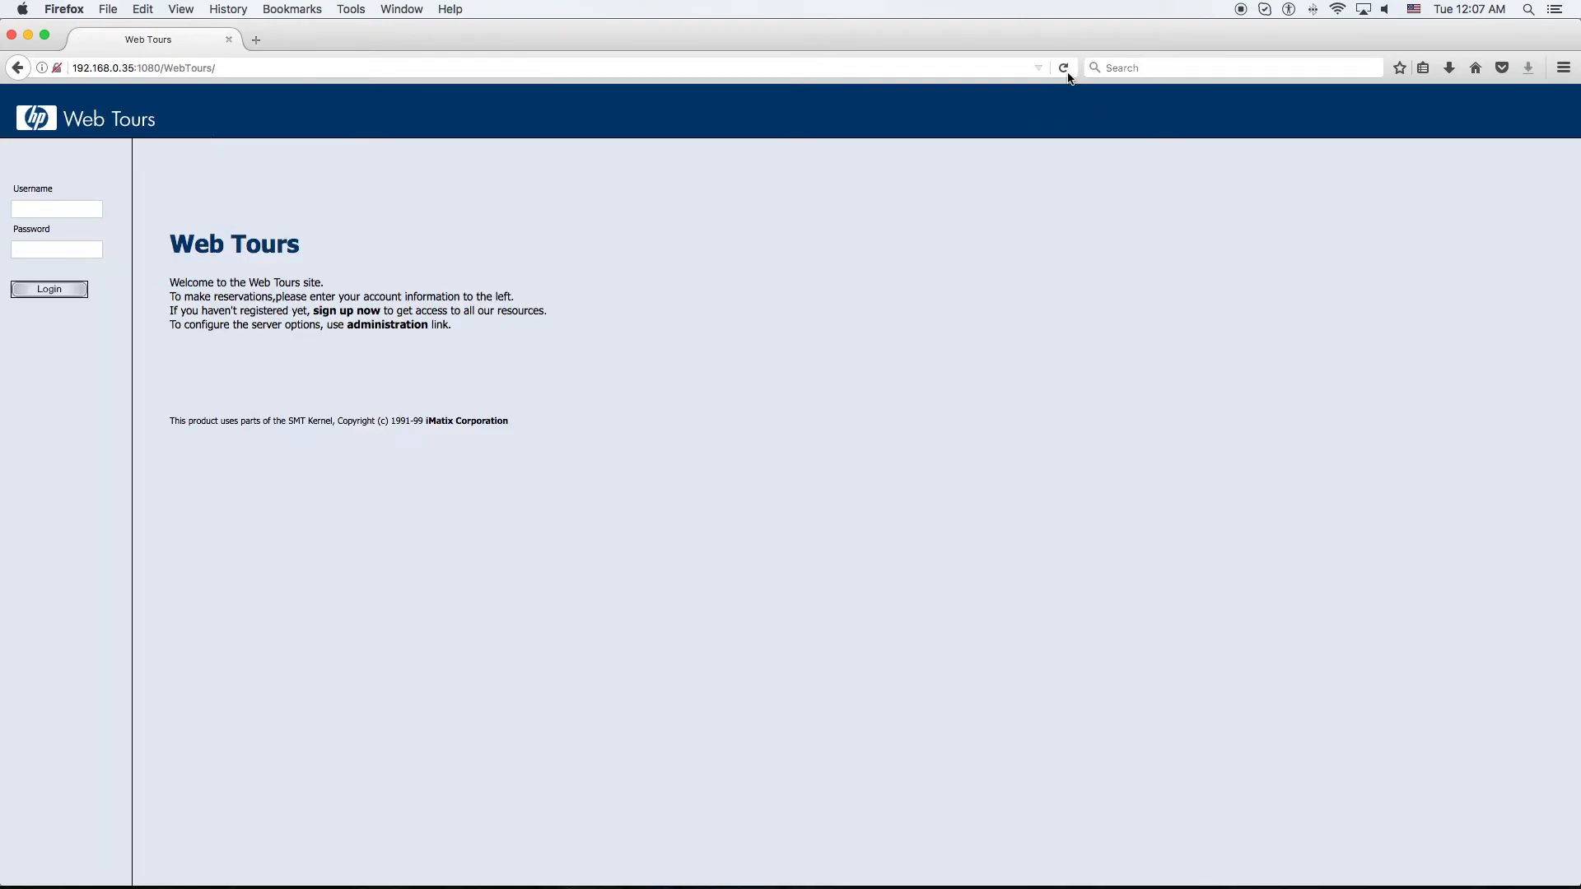
Step: Switch to JMeter and move the /WebTours/, /cgi-bin/welcome.pl and /cgi-bin/nav.pl requests out of their recorded controller directly into 01 - Homepage
{"action": "key", "text": "ctrl+Up"}
{"action": "left_click", "coordinate": [1183, 369]}
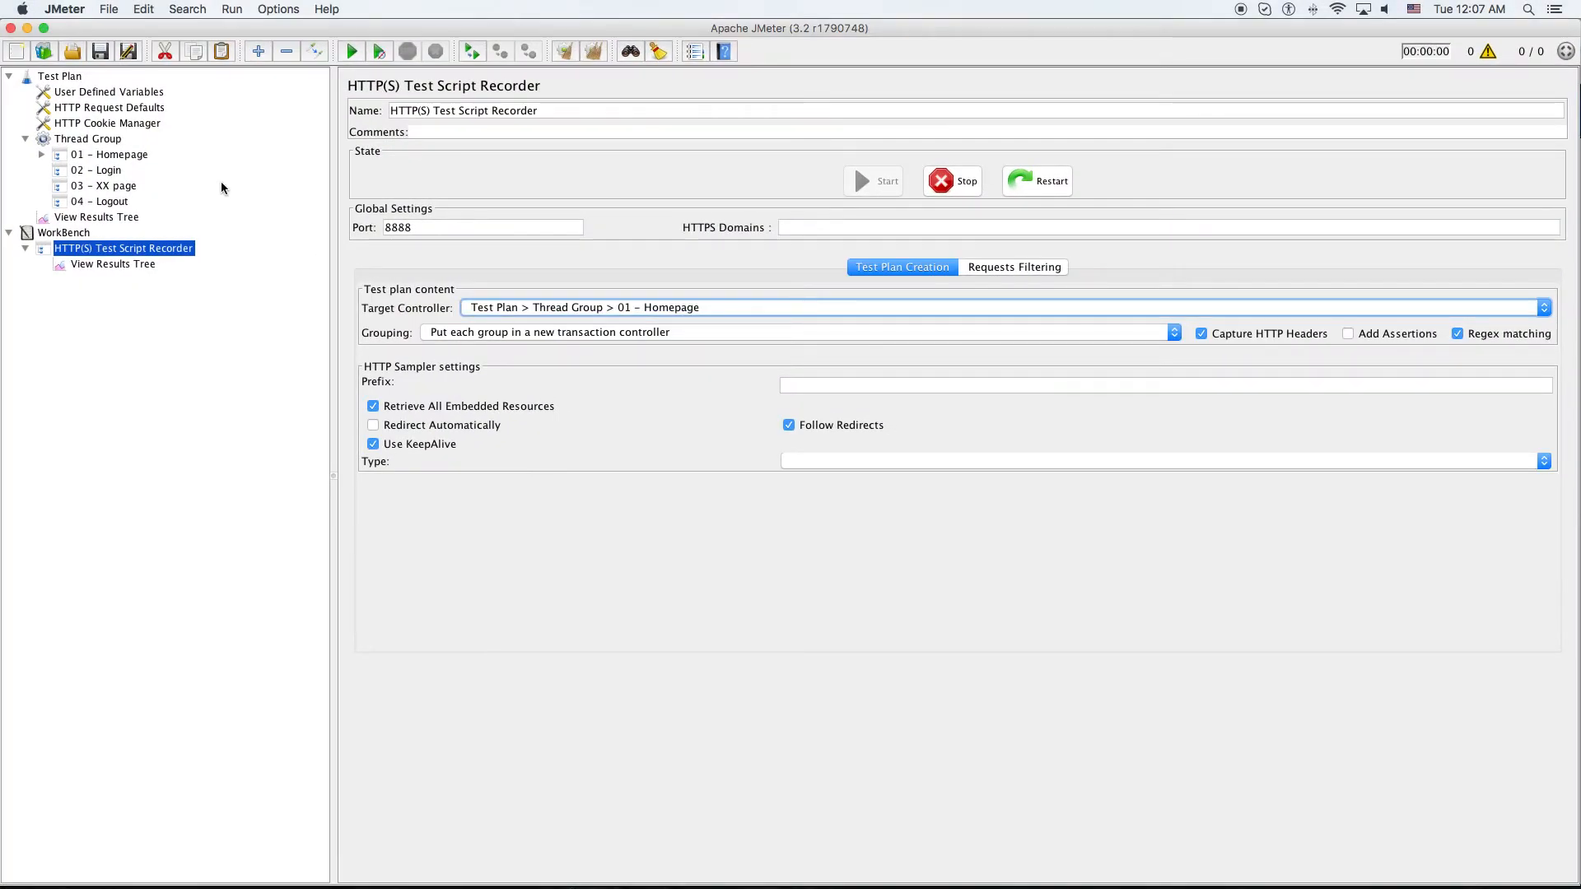
{"action": "left_click", "coordinate": [58, 170]}
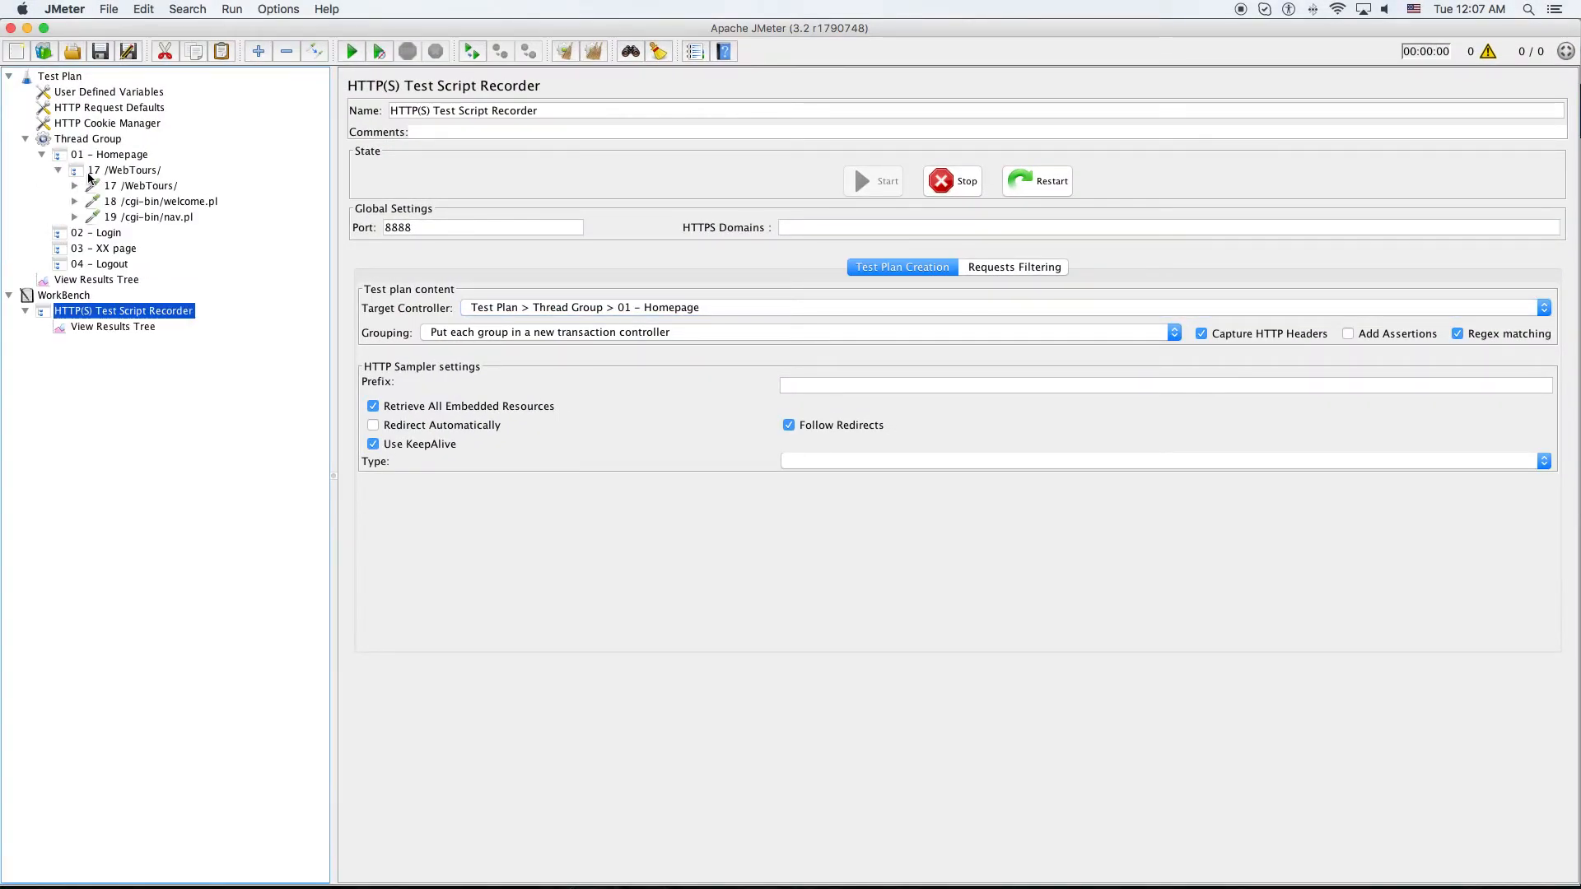
{"action": "left_click", "coordinate": [140, 188]}
{"action": "left_click", "coordinate": [162, 219], "text": "shift"}
{"action": "left_click_drag", "start_coordinate": [165, 217], "coordinate": [138, 160]}
Step: Remove the emptied 17 /WebTours/ transaction controller from 01 - Homepage and confirm the removal
{"action": "left_click", "coordinate": [123, 216]}
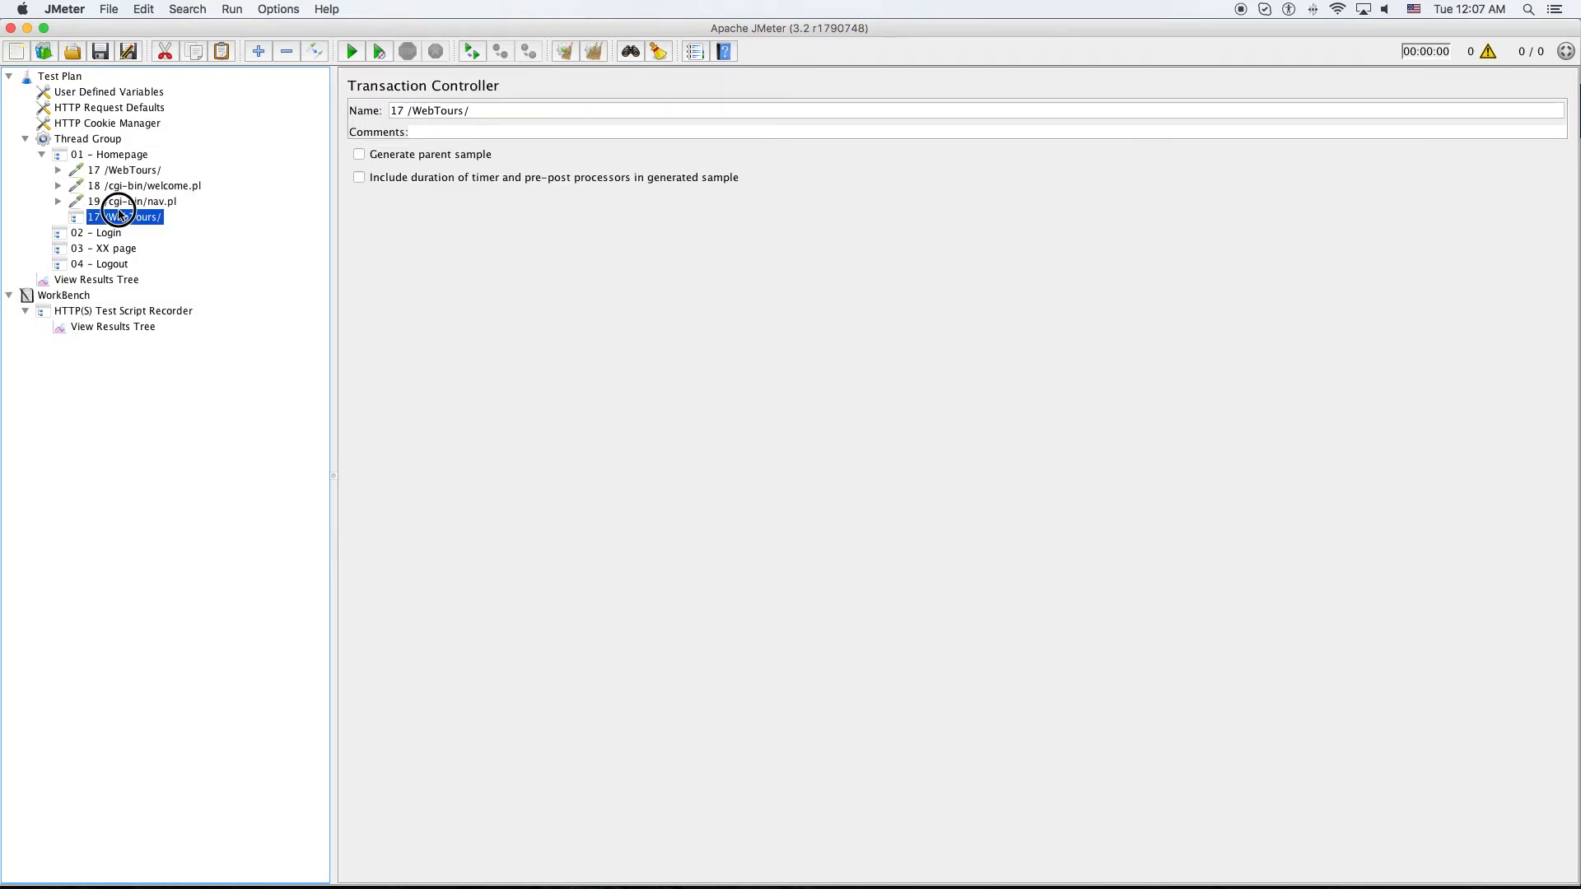
{"action": "right_click", "coordinate": [128, 217]}
{"action": "mouse_move", "coordinate": [190, 290]}
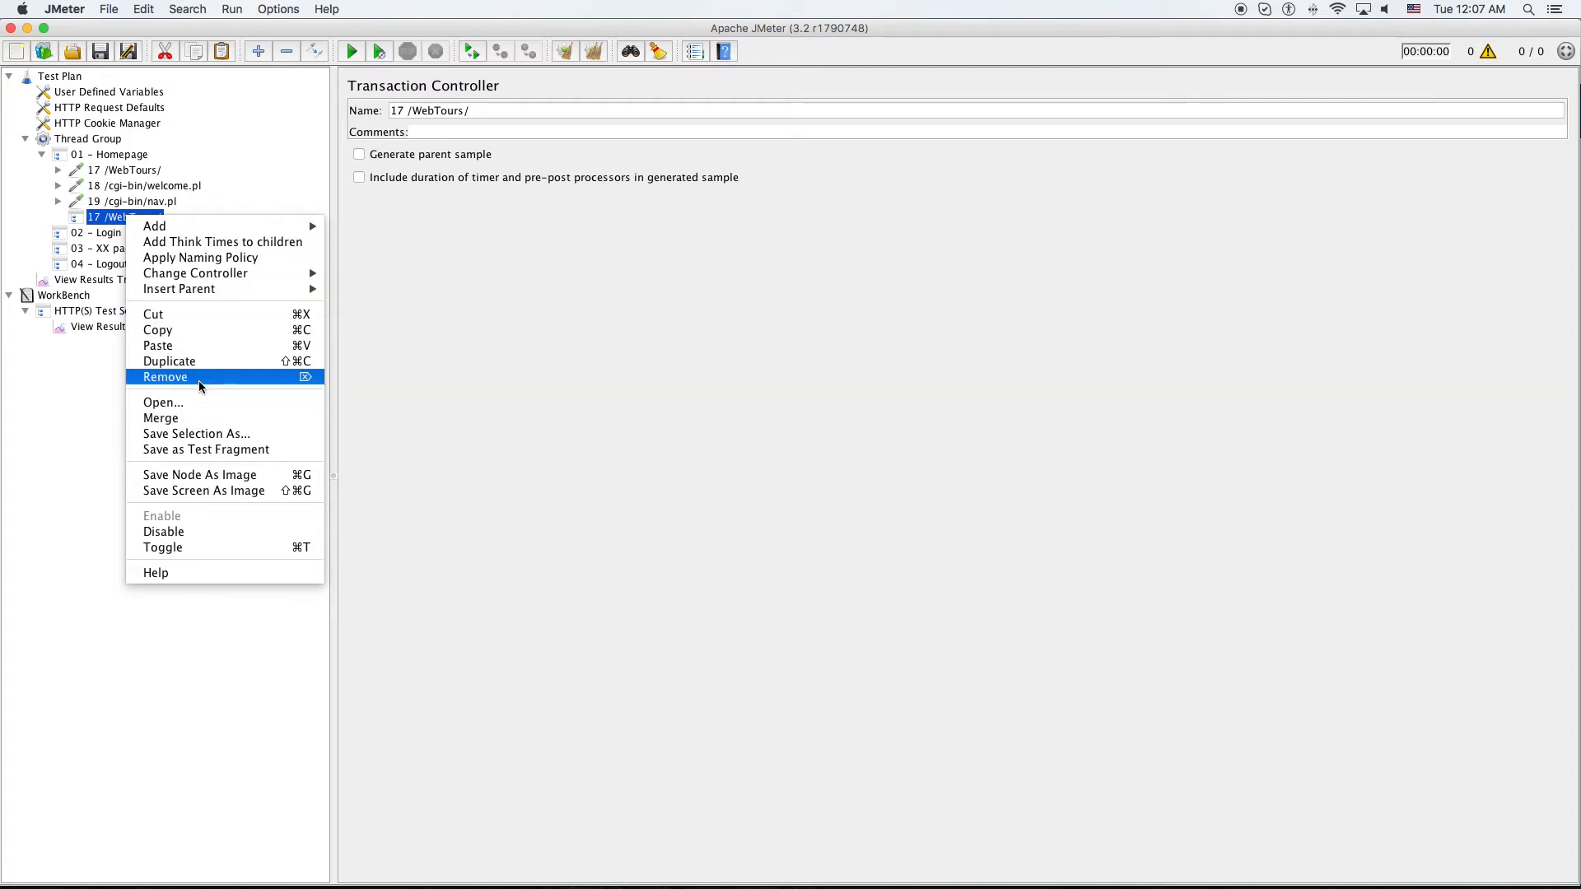
{"action": "left_click", "coordinate": [133, 209]}
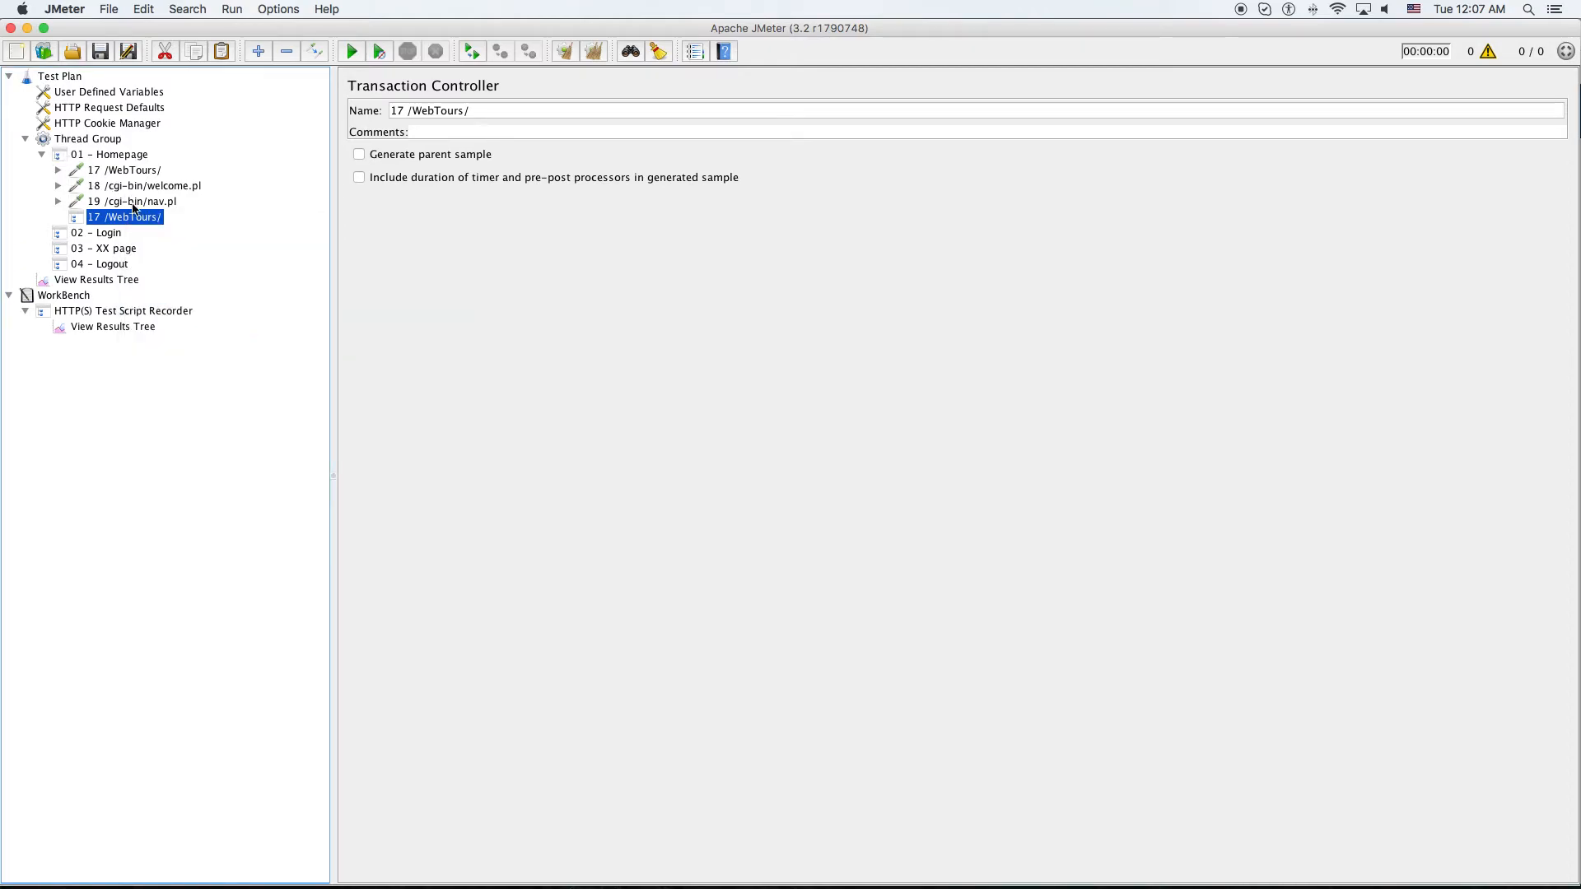
{"action": "left_click", "coordinate": [132, 201]}
{"action": "left_click", "coordinate": [122, 218]}
{"action": "right_click", "coordinate": [143, 219]}
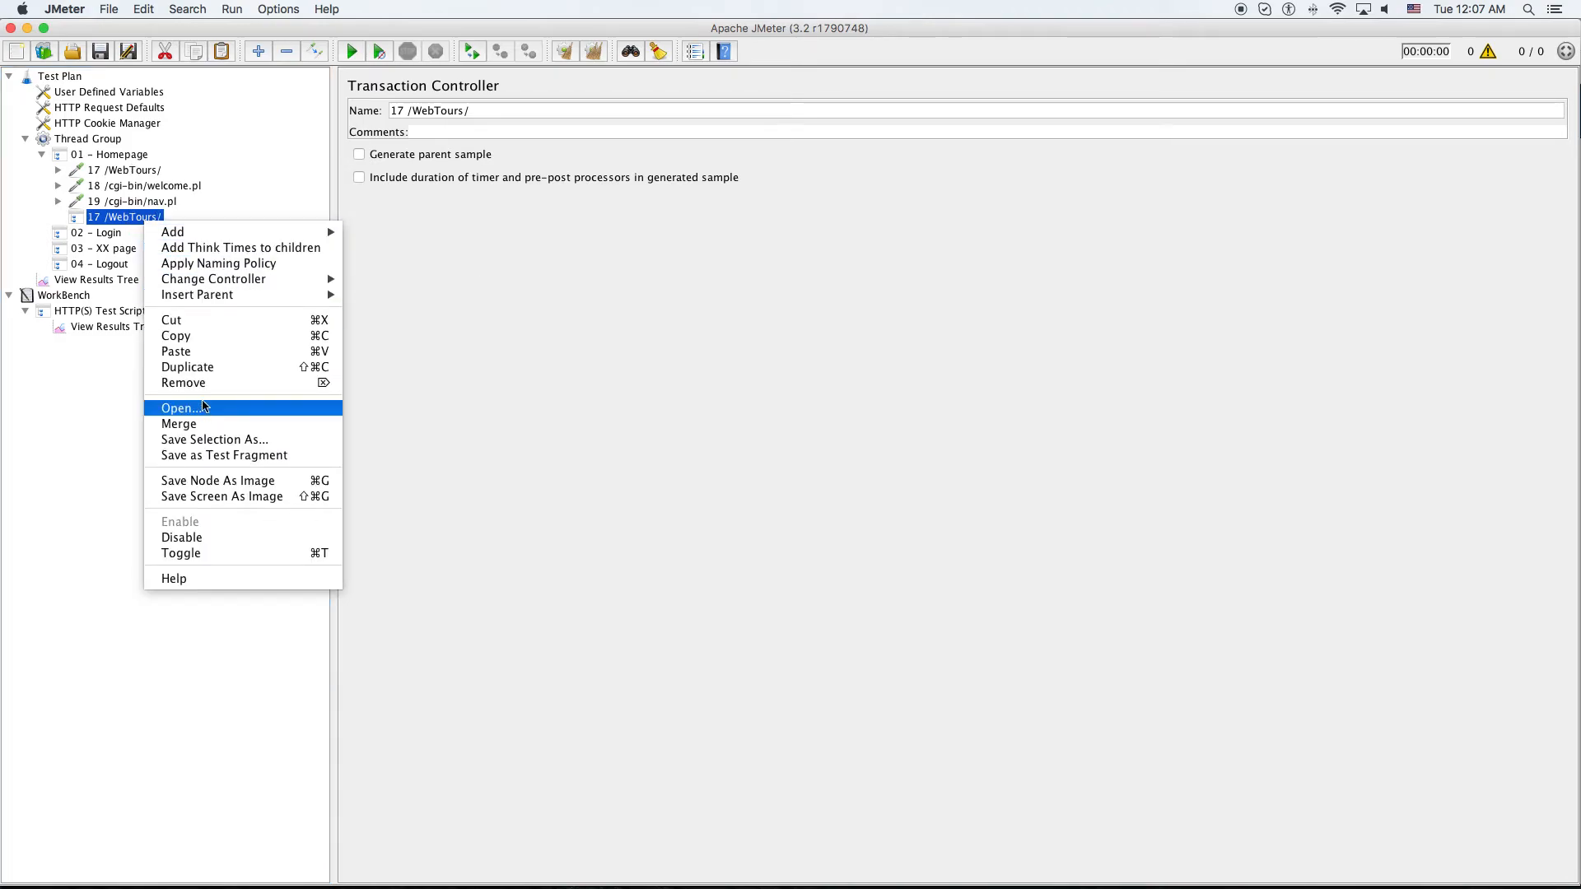
{"action": "left_click", "coordinate": [204, 384]}
{"action": "left_click", "coordinate": [930, 498]}
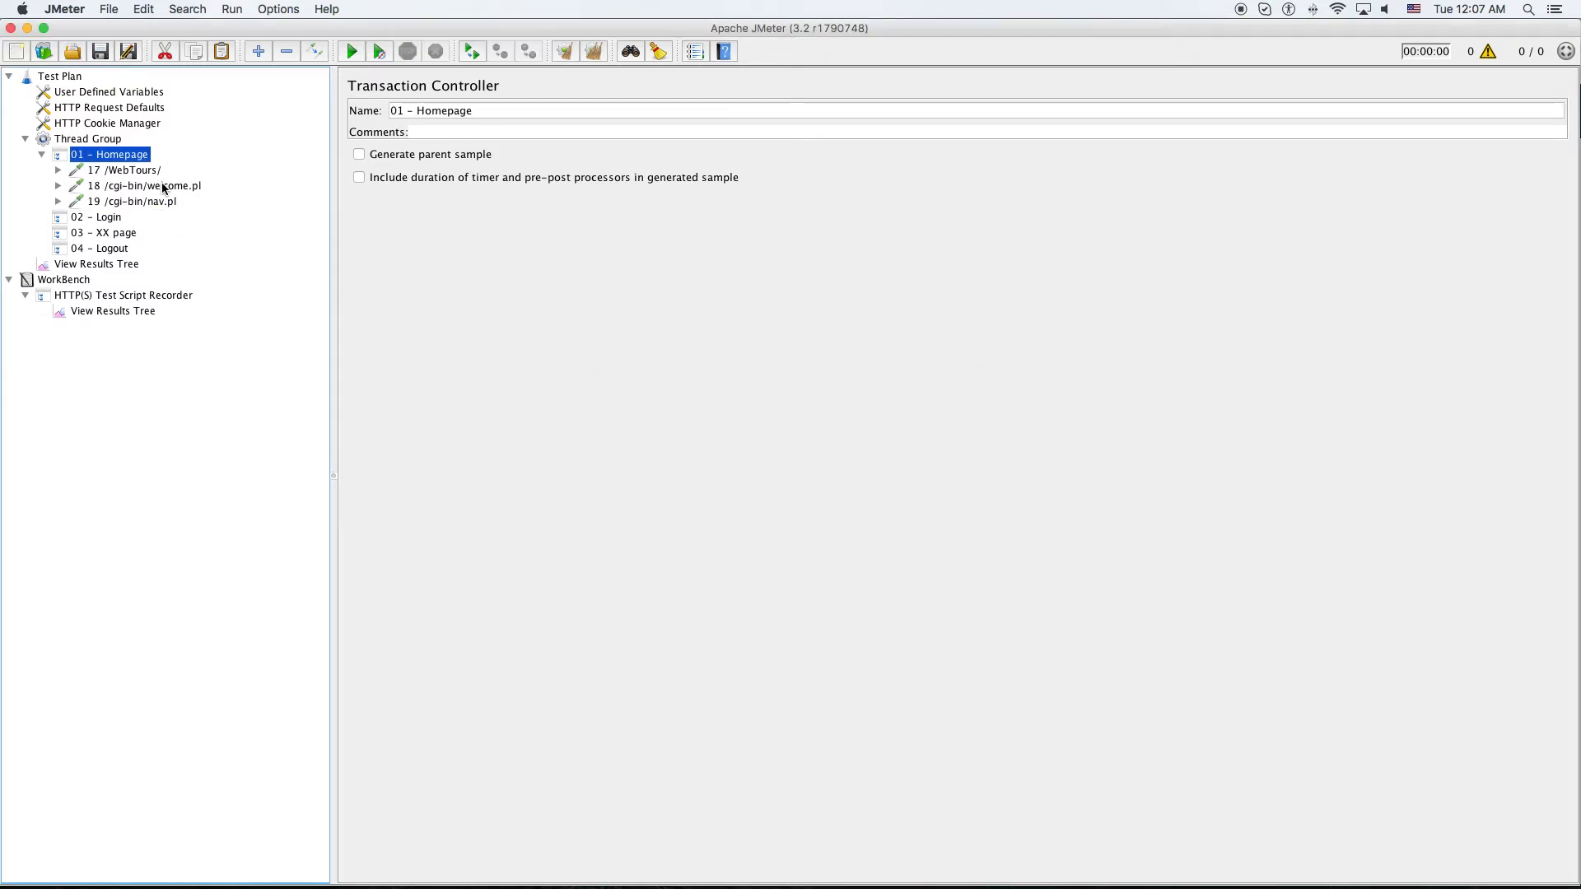
Step: Review the settings and parameters of the /WebTours/, welcome.pl and nav.pl requests under 01 - Homepage
{"action": "left_click", "coordinate": [141, 171]}
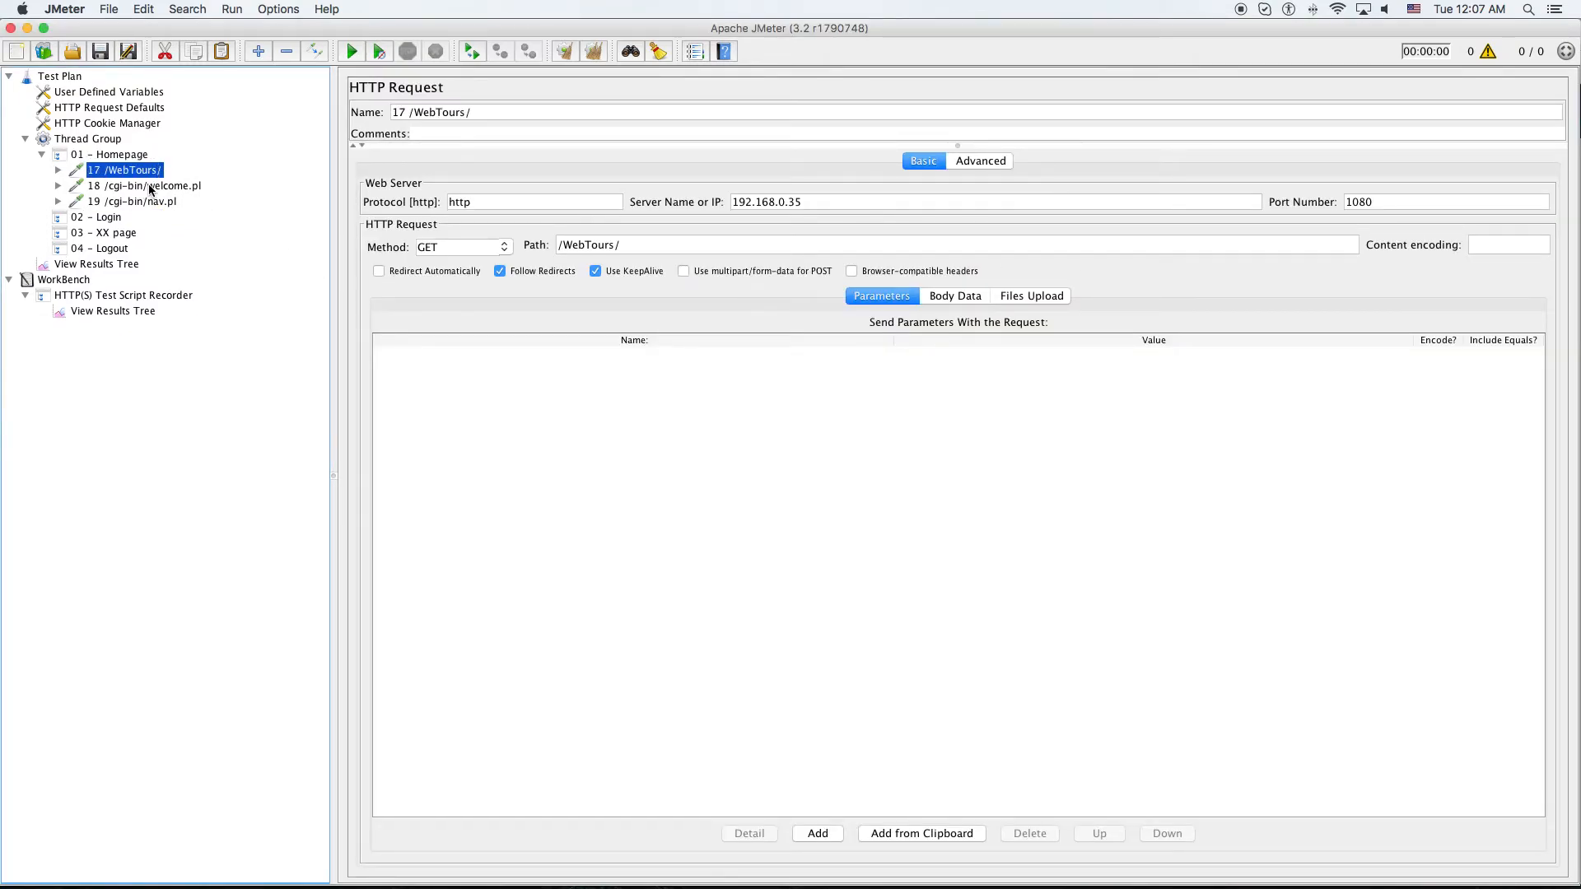
{"action": "left_click", "coordinate": [150, 189]}
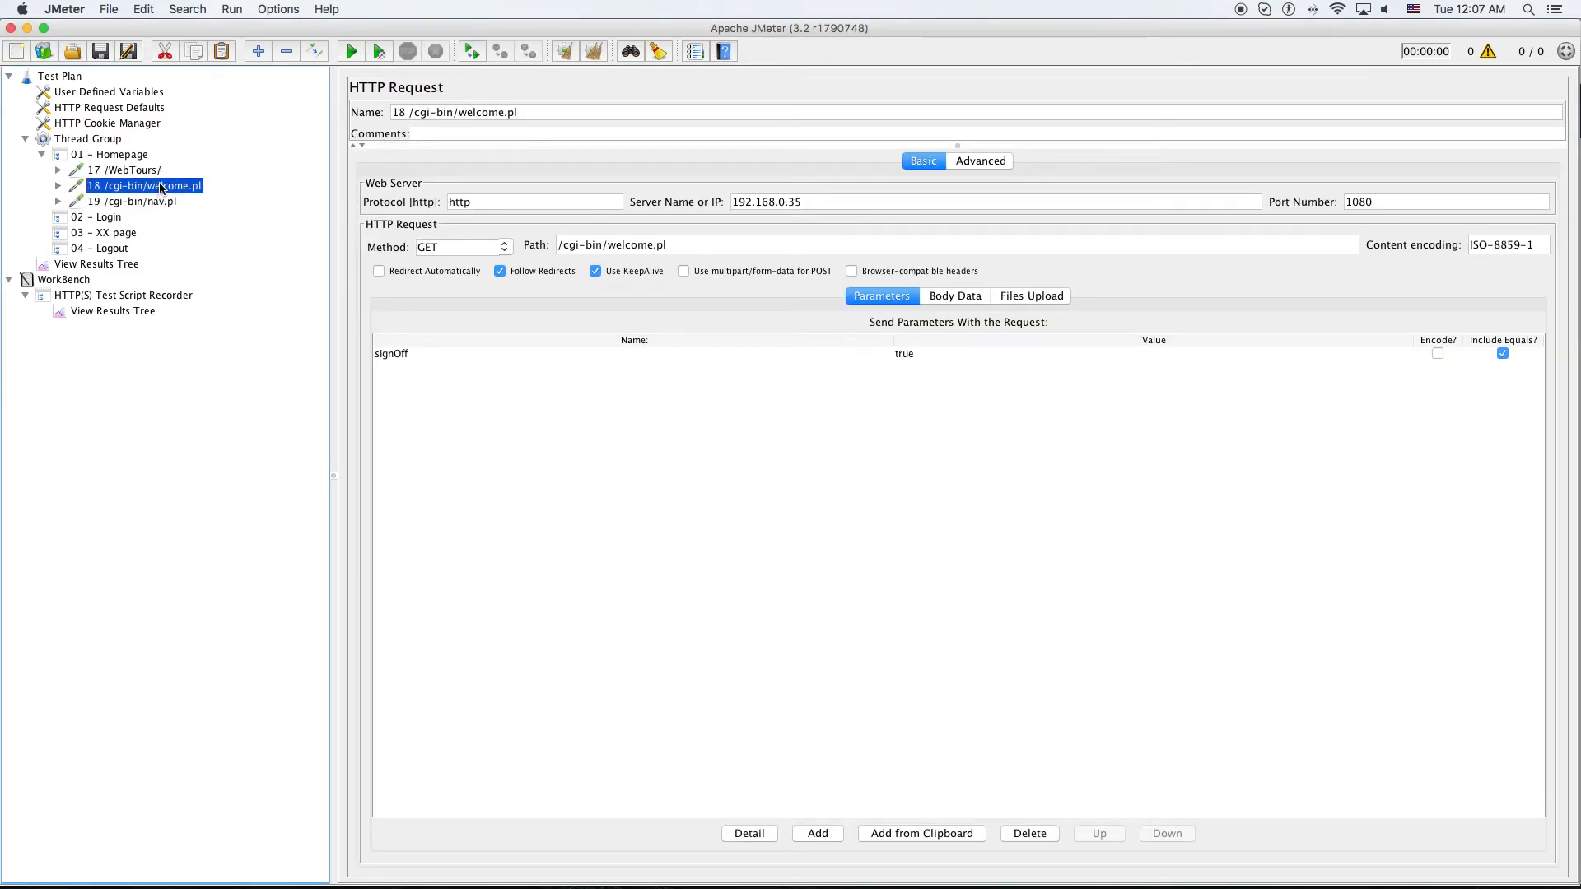
{"action": "left_click", "coordinate": [145, 171]}
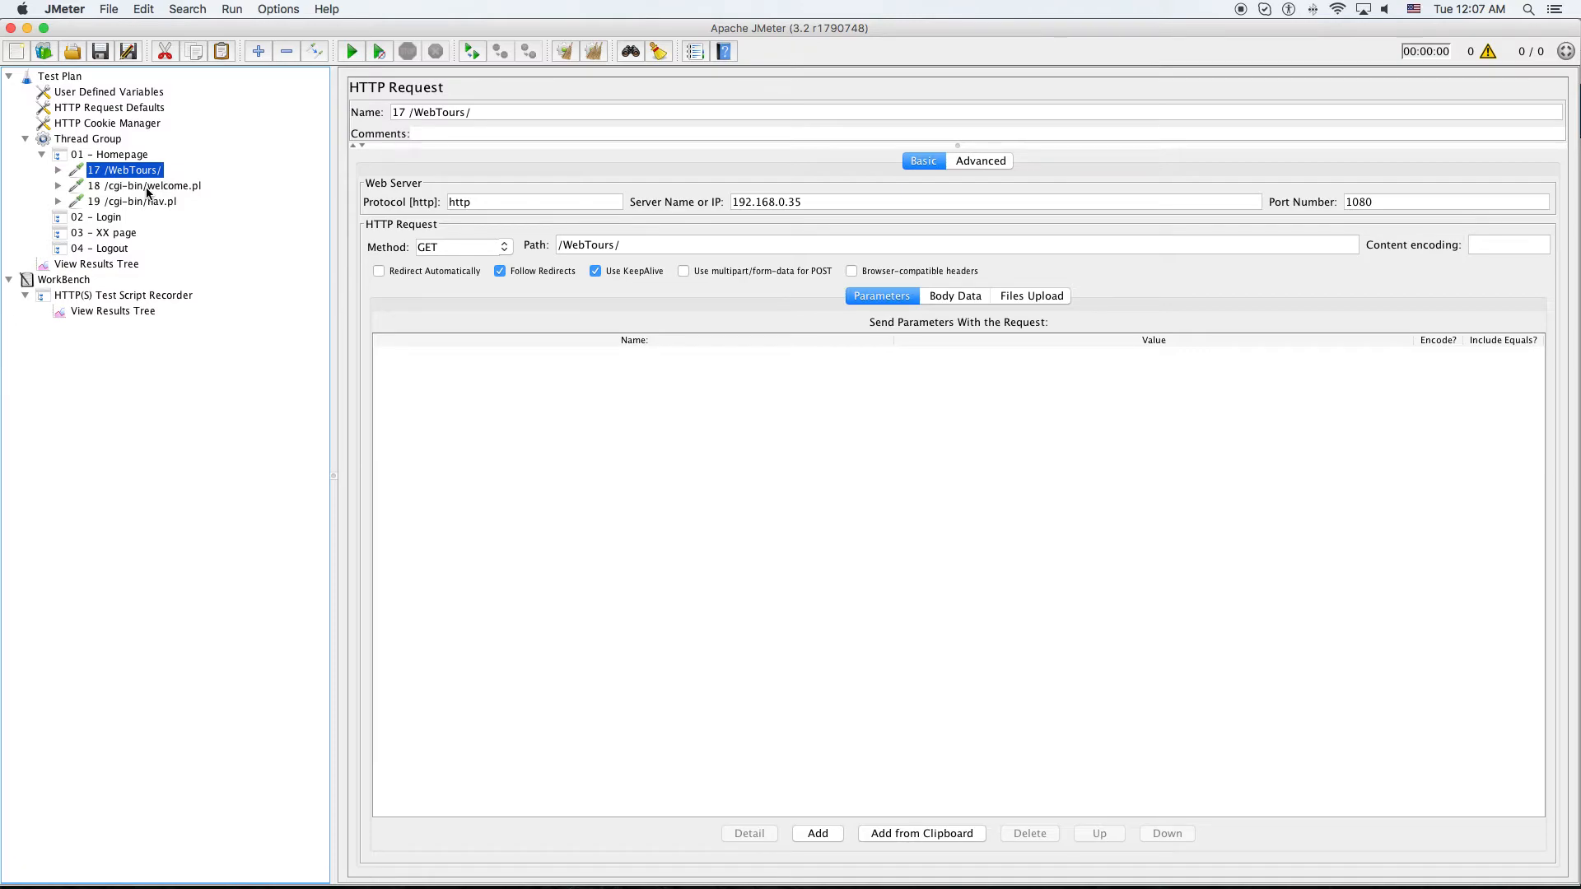
{"action": "left_click", "coordinate": [149, 188]}
{"action": "left_click", "coordinate": [149, 204]}
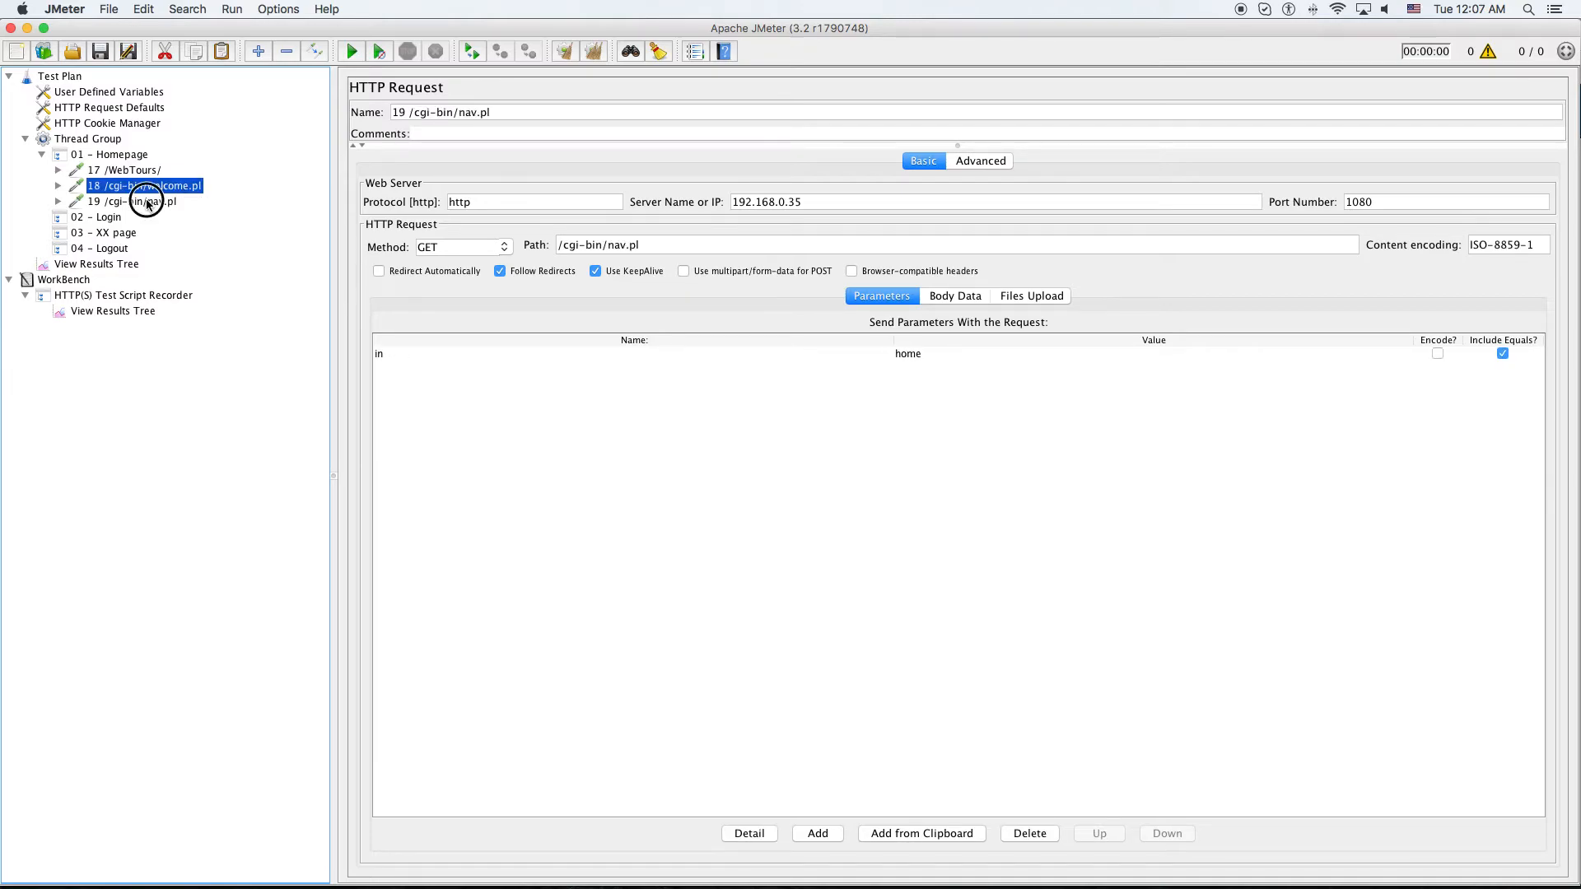
{"action": "left_click", "coordinate": [167, 189]}
{"action": "left_click", "coordinate": [157, 205]}
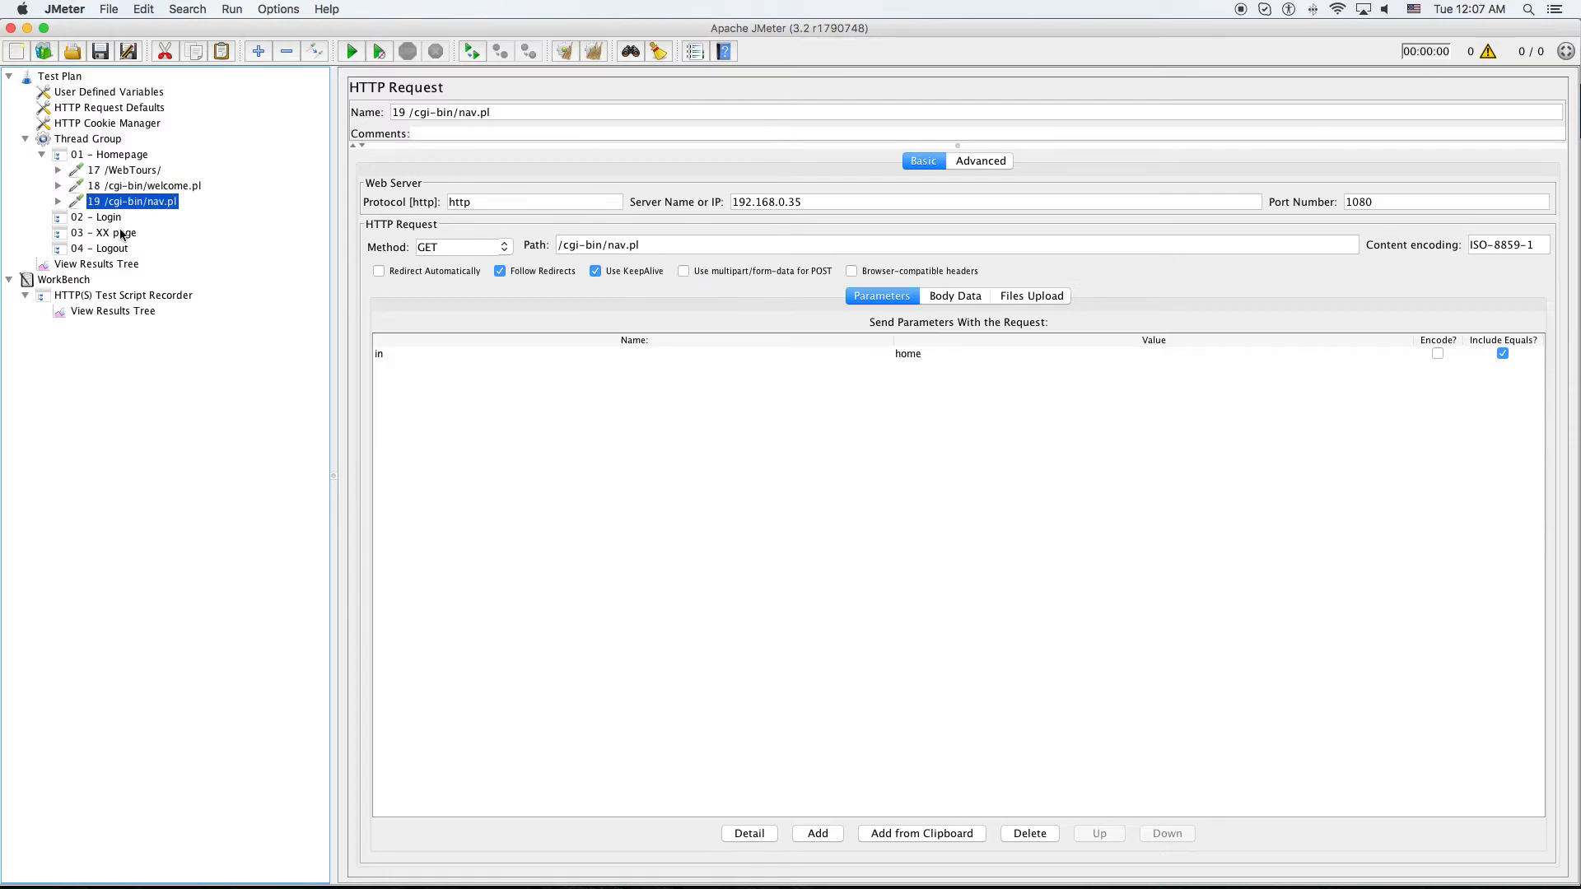
Step: Set the script recorder's target controller to Test Plan > Thread Group > 02 - Login
{"action": "left_click", "coordinate": [94, 301]}
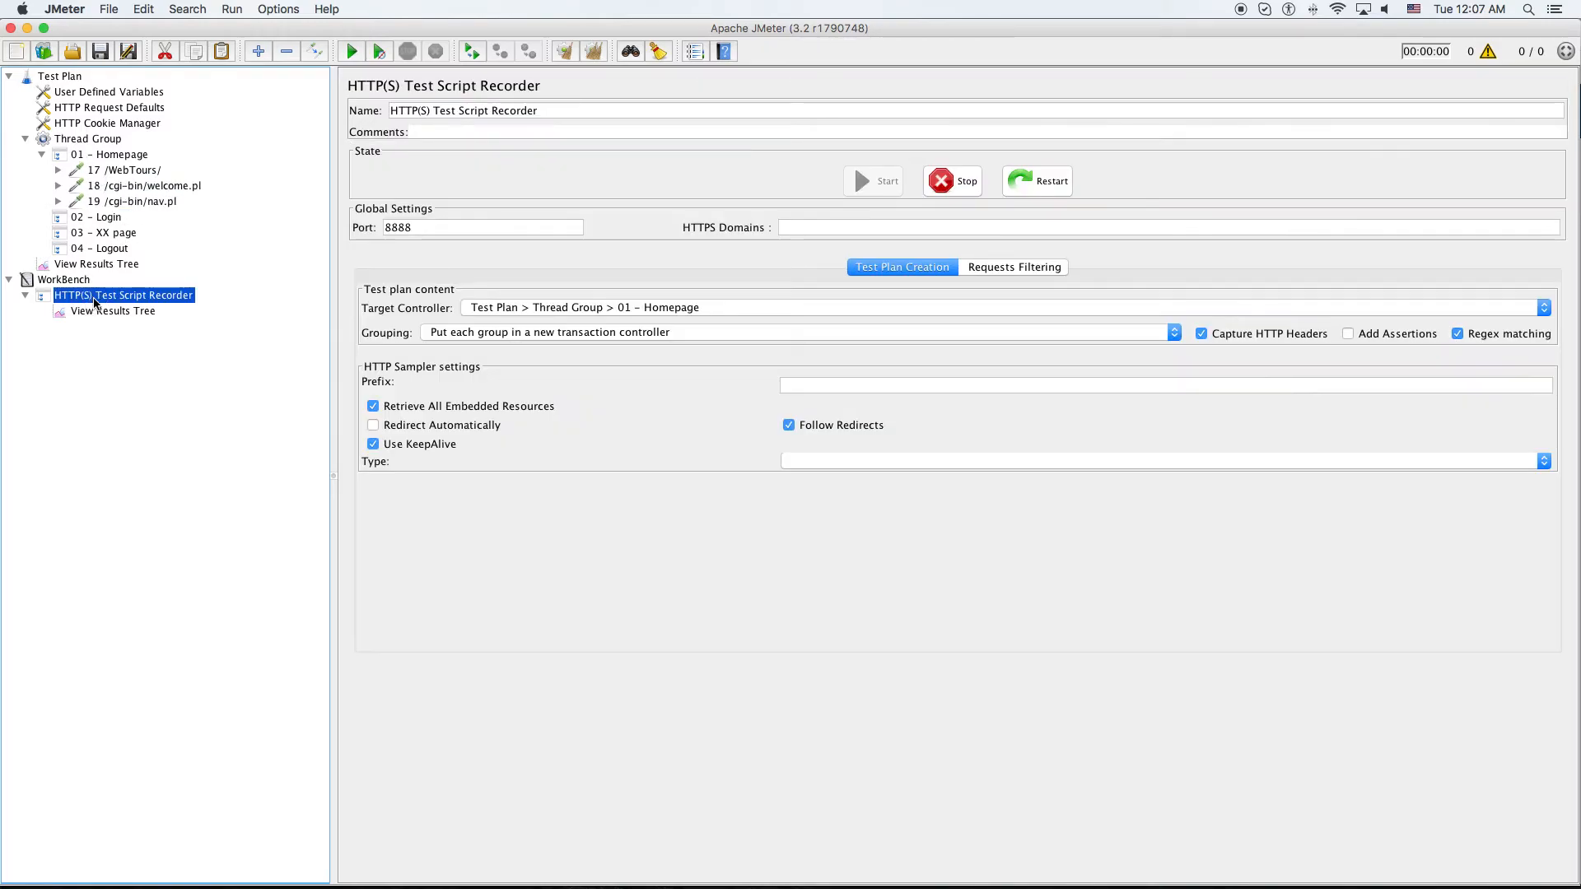
{"action": "left_click", "coordinate": [669, 311]}
{"action": "left_click", "coordinate": [668, 323]}
{"action": "key", "text": "Down"}
Step: Switch to Firefox, log in to Web Tours with the account username and password, and decline saving the login
{"action": "key", "text": "ctrl+Up"}
{"action": "left_click", "coordinate": [738, 289]}
{"action": "left_click", "coordinate": [65, 213]}
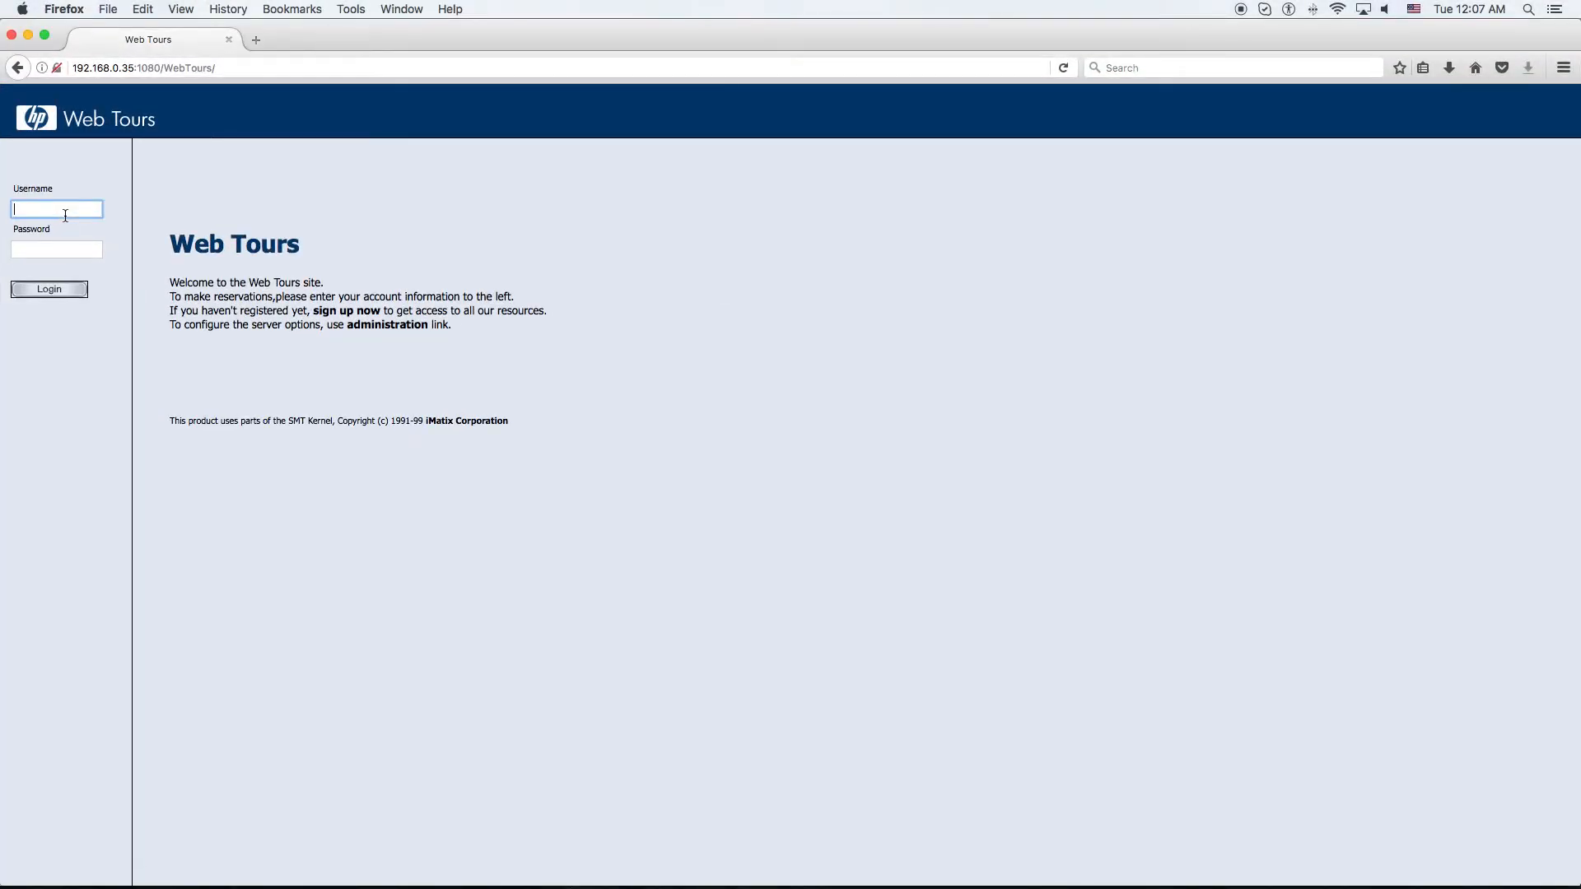
{"action": "type", "text": "jojo"}
{"action": "key", "text": "Tab"}
{"action": "type", "text": "bean"}
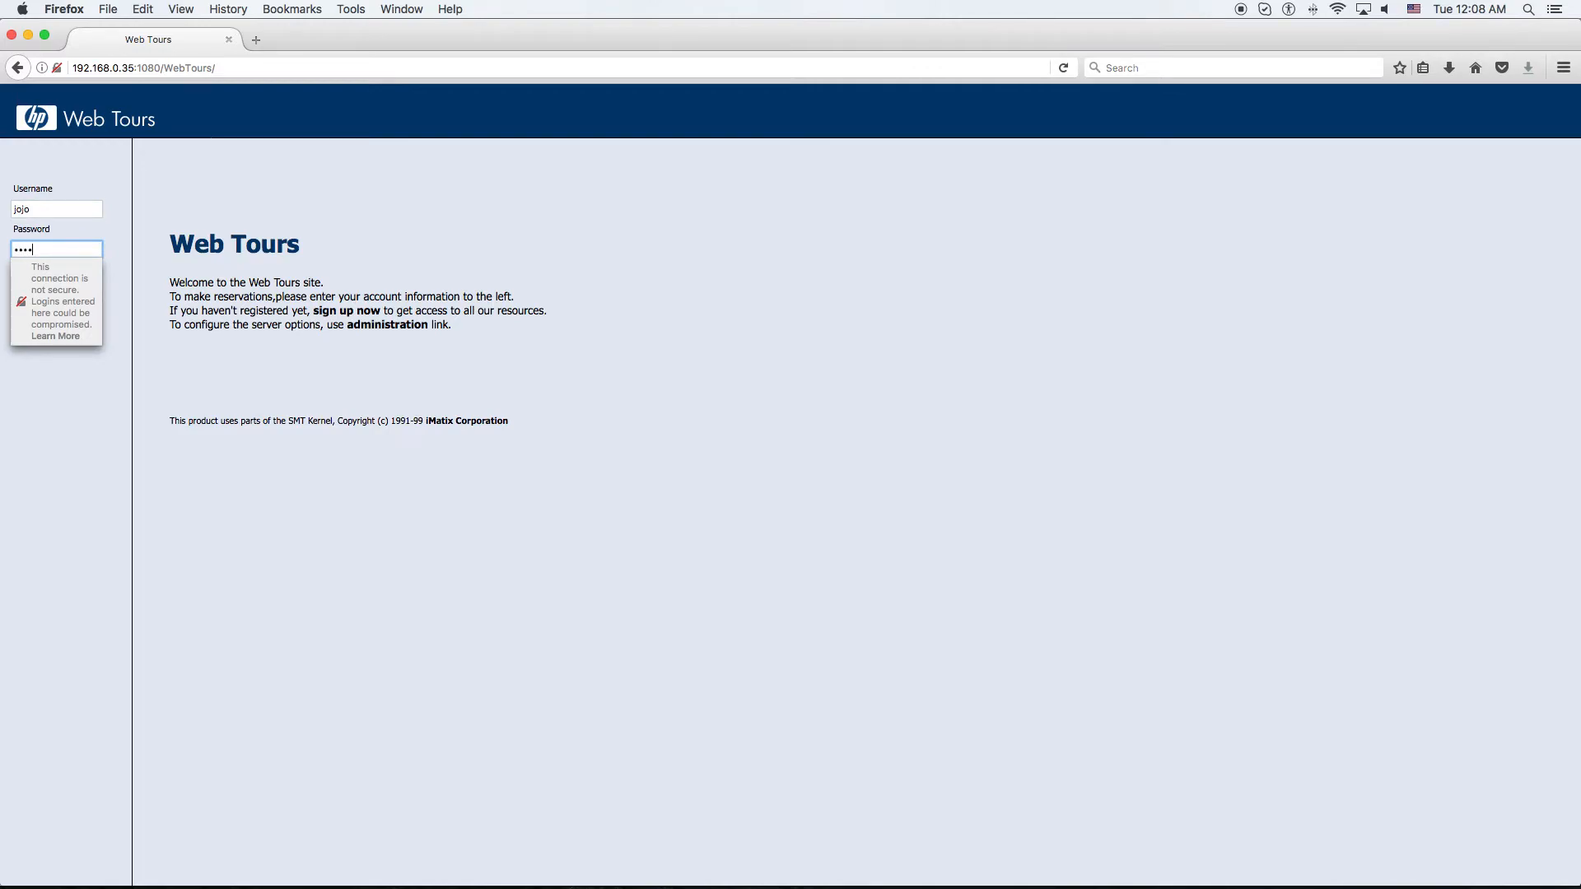
{"action": "left_click", "coordinate": [61, 290]}
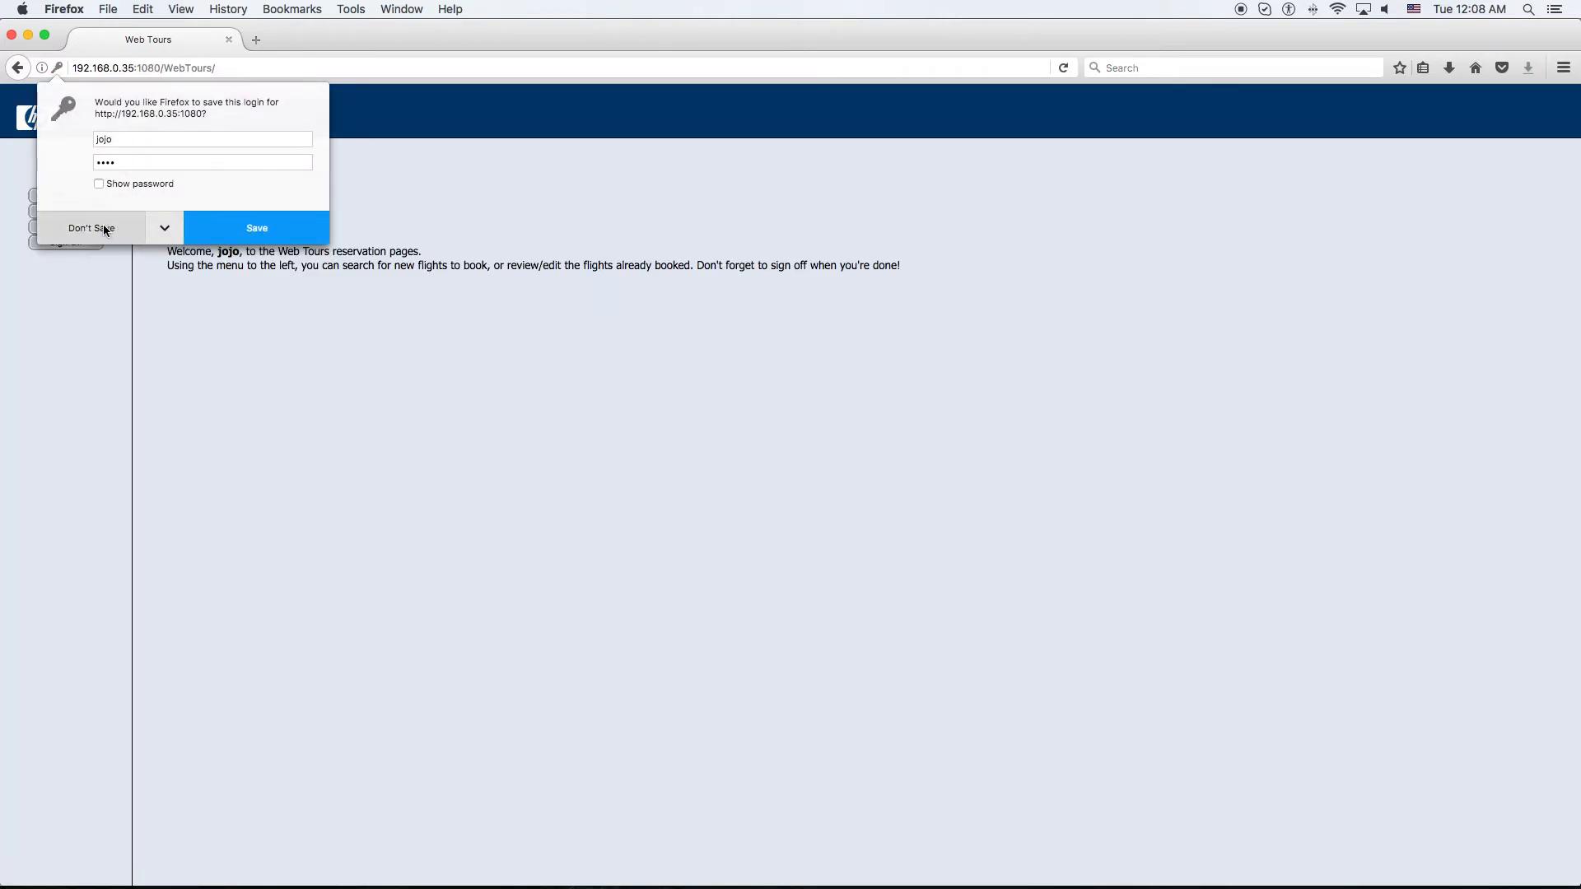
{"action": "left_click", "coordinate": [95, 228]}
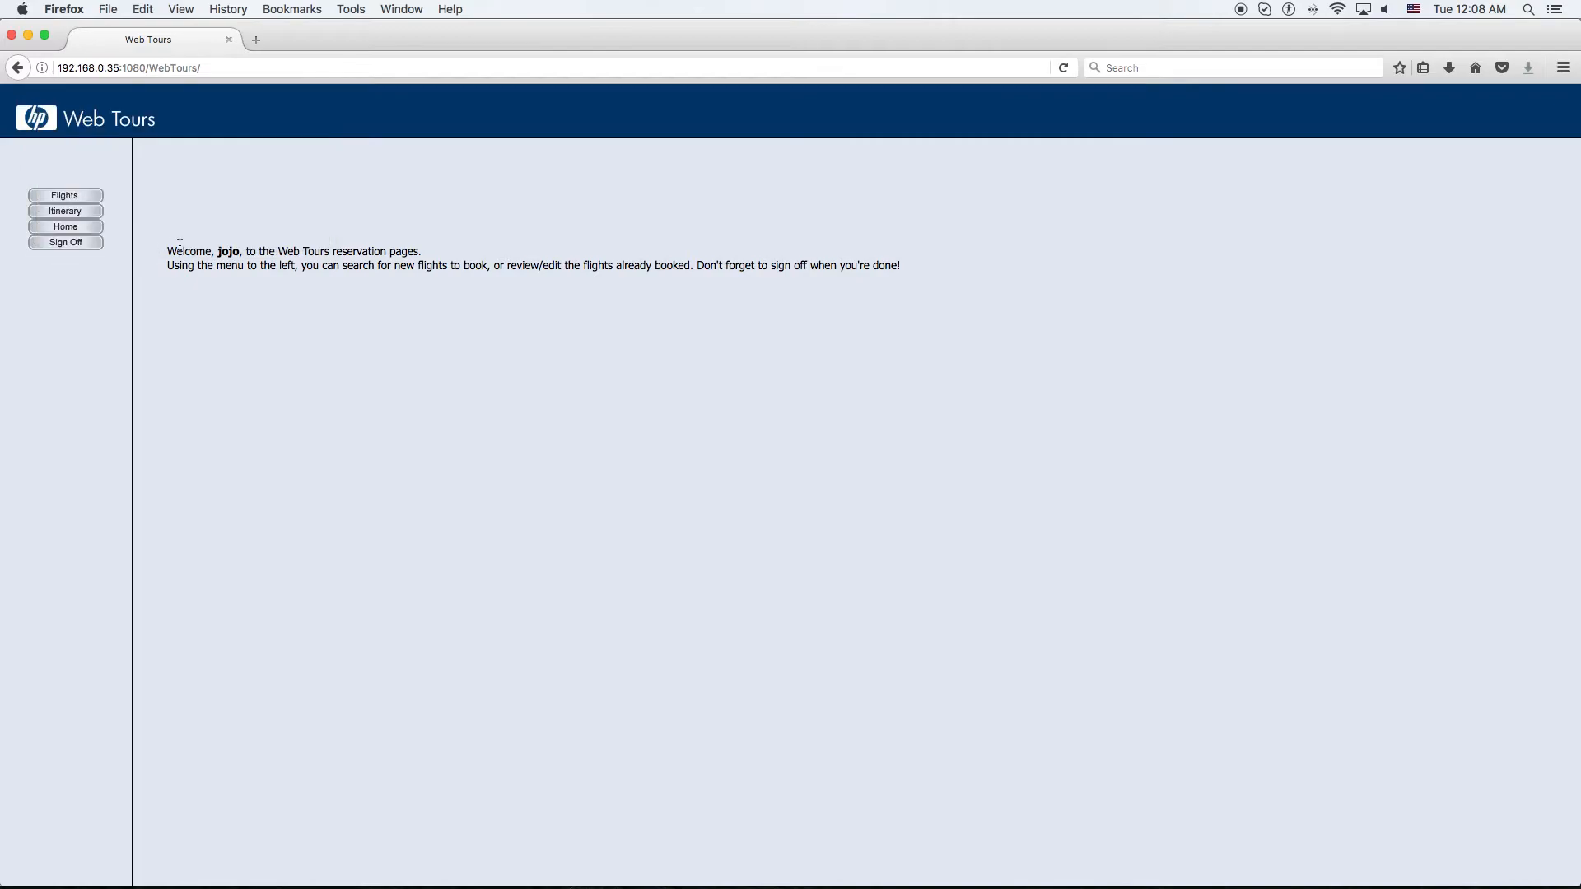
Step: Switch to JMeter and set the recorder's target controller to Test Plan > Thread Group > 03 - XX page
{"action": "key", "text": "ctrl+Up"}
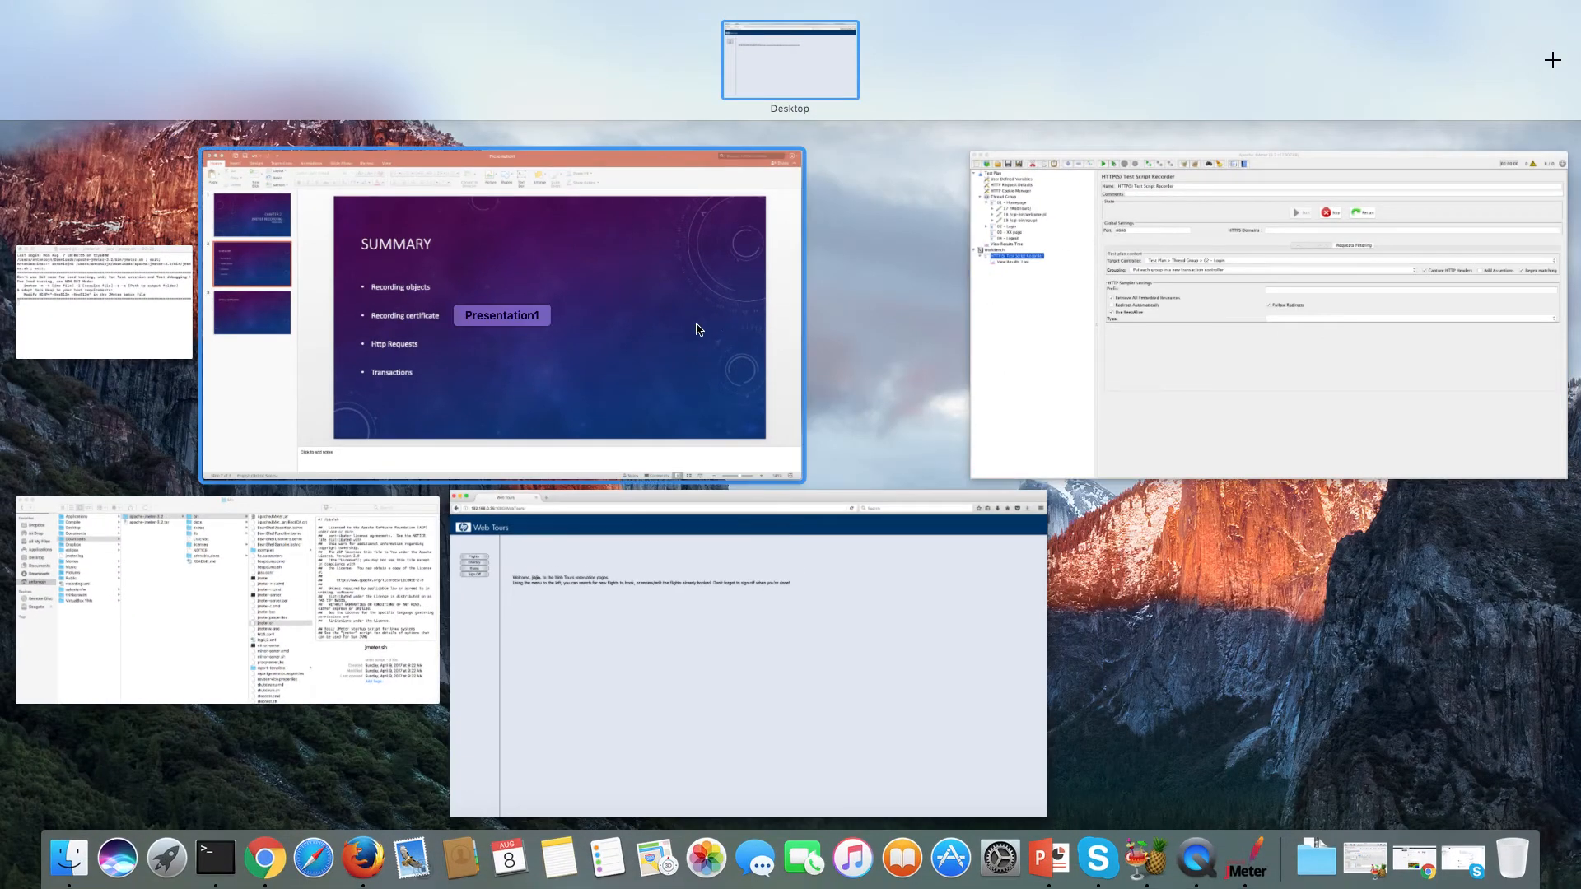
{"action": "left_click", "coordinate": [1104, 324]}
{"action": "left_click", "coordinate": [646, 308]}
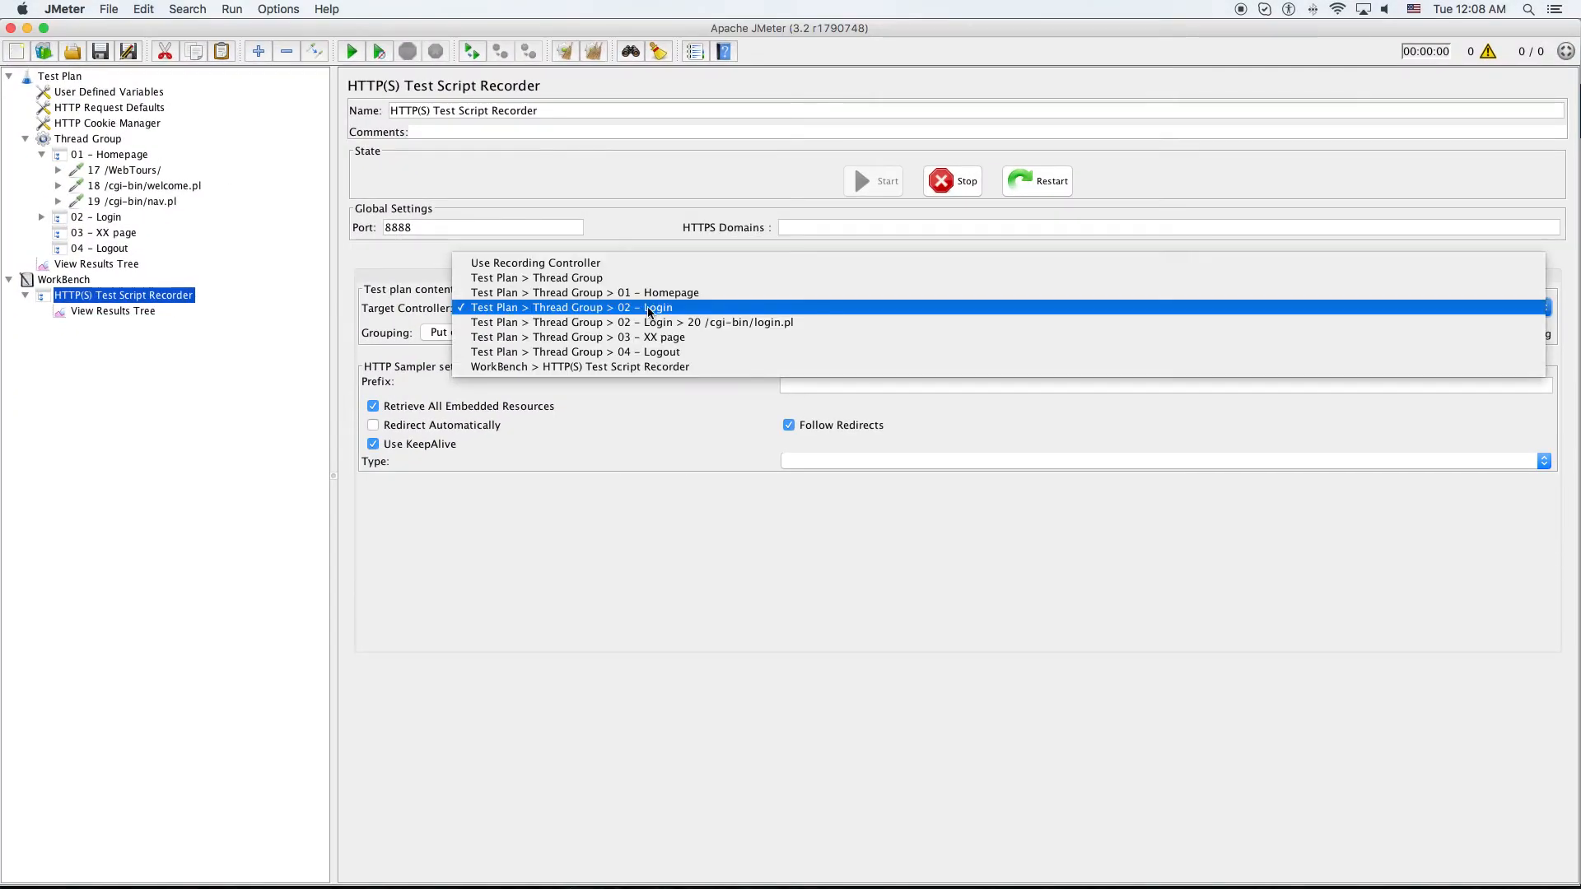
{"action": "left_click", "coordinate": [638, 337]}
Step: Switch to Firefox and open the Flights page of Web Tours to record it
{"action": "key", "text": "ctrl+Up"}
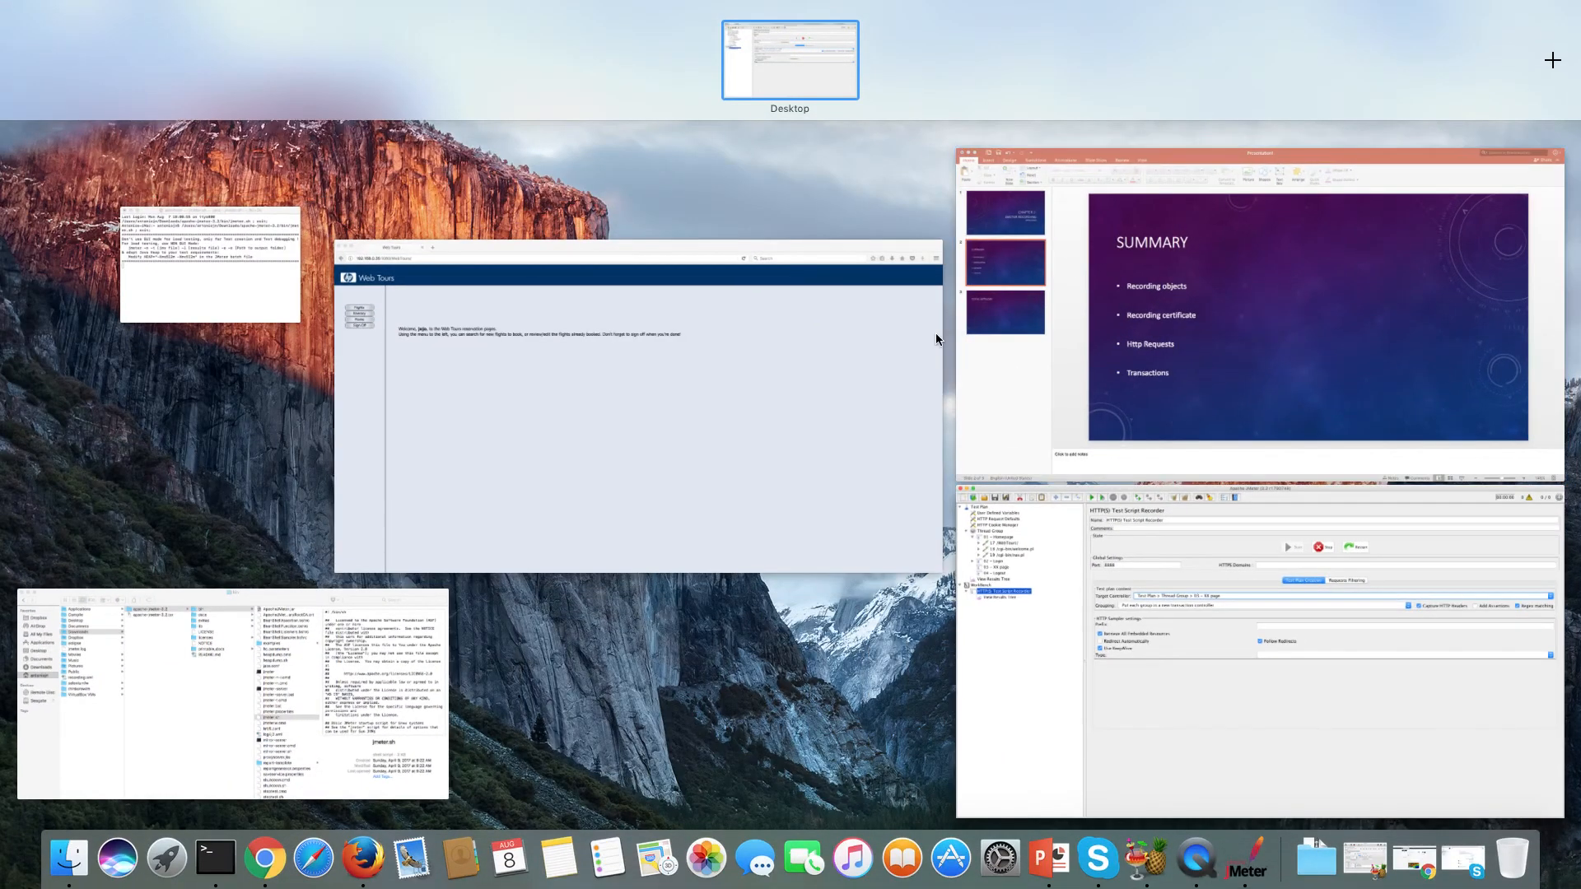
{"action": "left_click", "coordinate": [695, 338]}
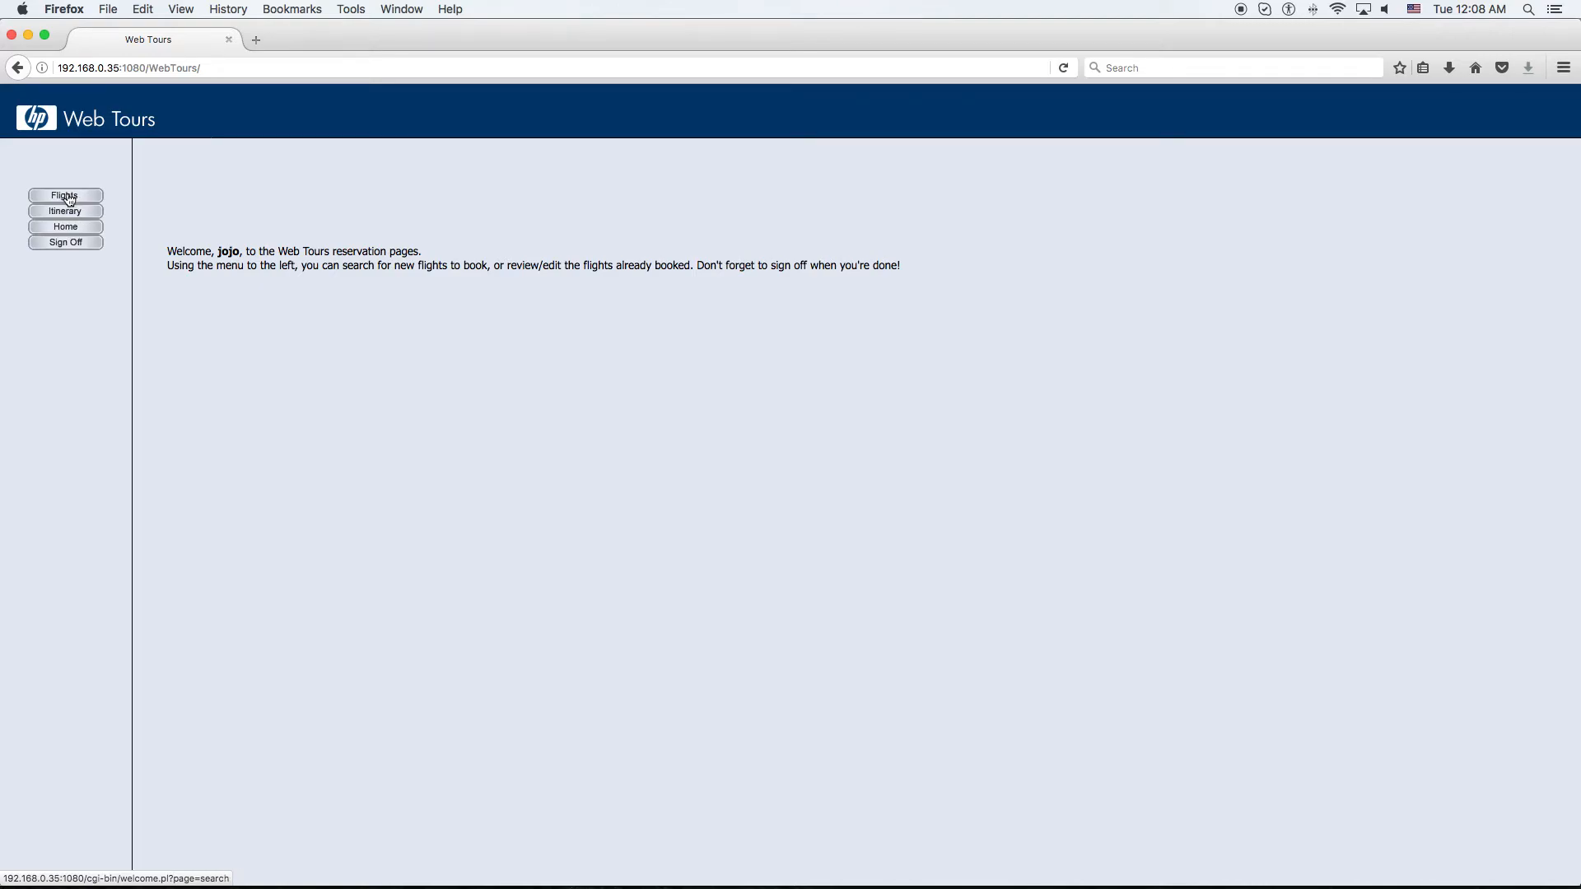
{"action": "left_click", "coordinate": [69, 199]}
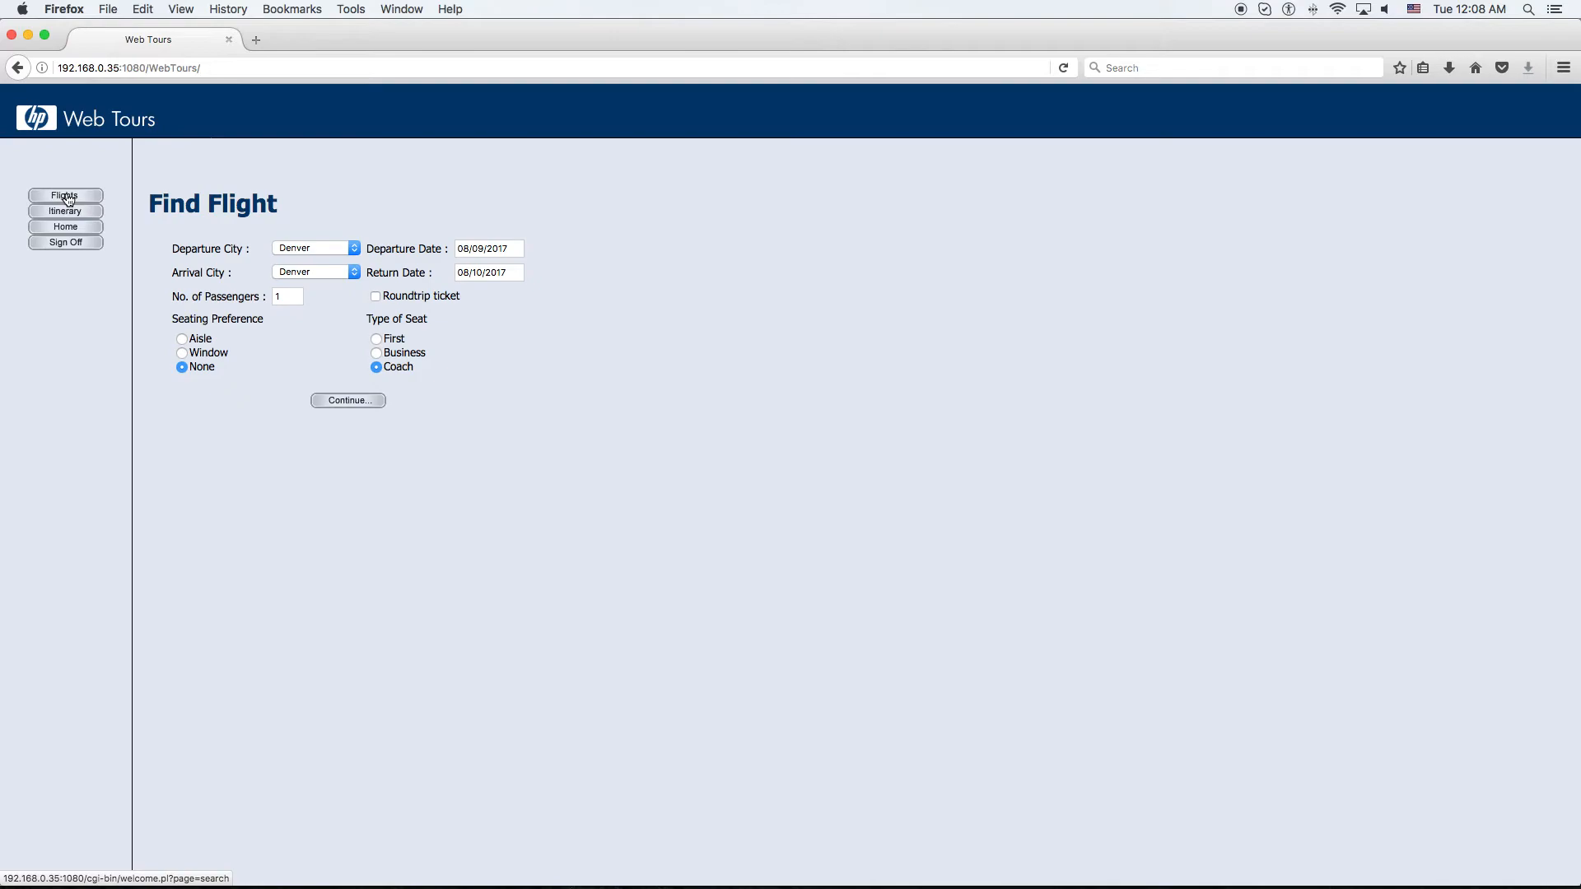
Step: Switch to JMeter and rename the 03 - XX page transaction controller to 03 - Flights
{"action": "mouse_move", "coordinate": [1559, 11]}
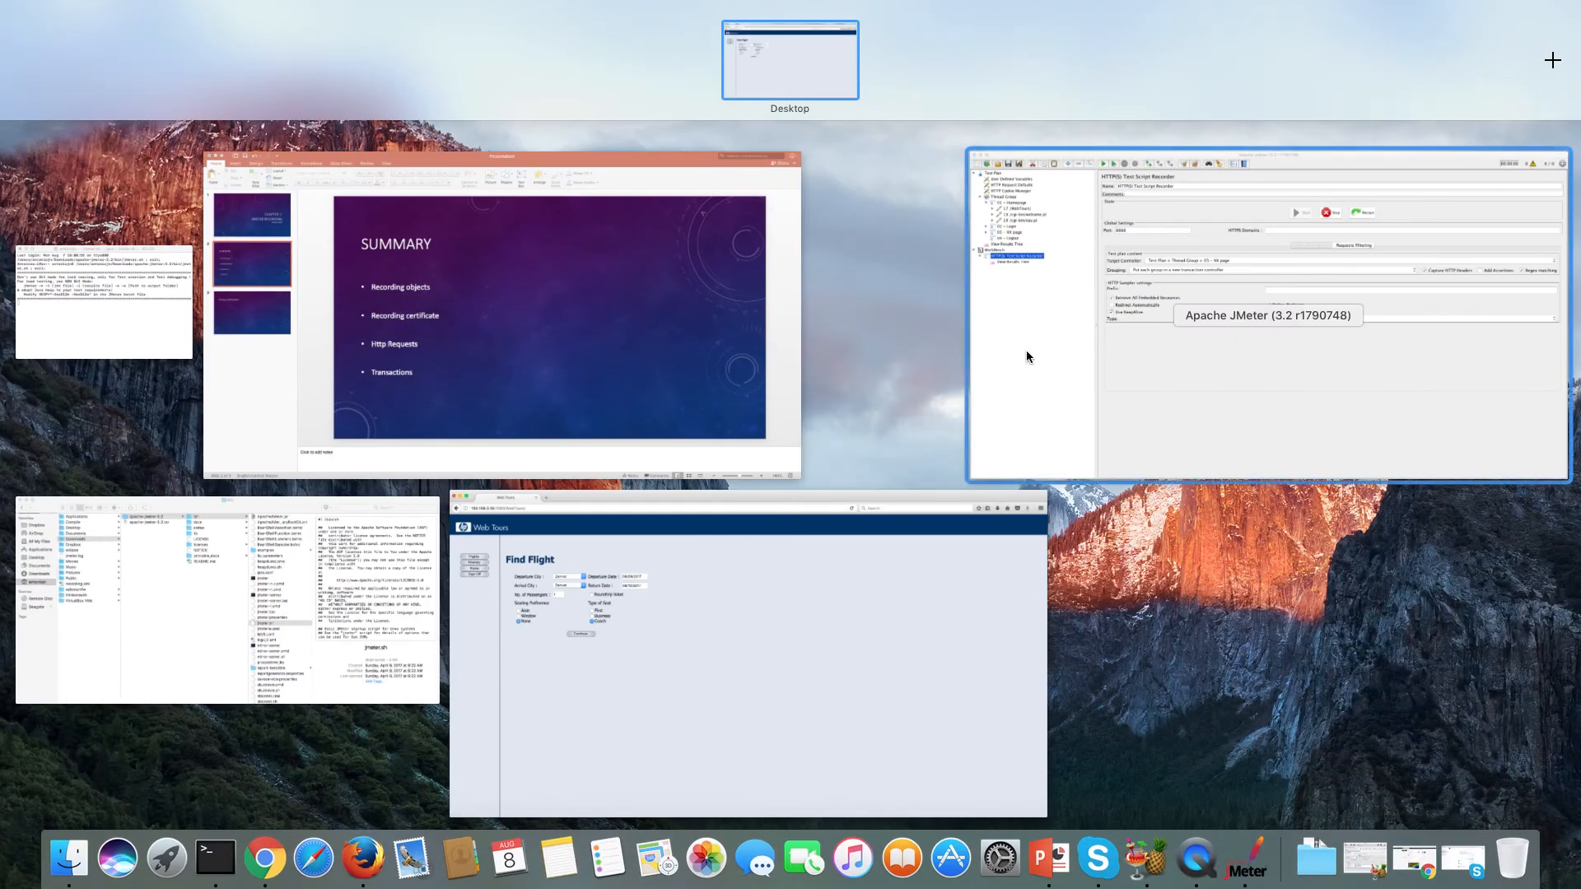
{"action": "left_click", "coordinate": [1026, 349]}
{"action": "left_click", "coordinate": [96, 219]}
{"action": "left_click", "coordinate": [96, 233]}
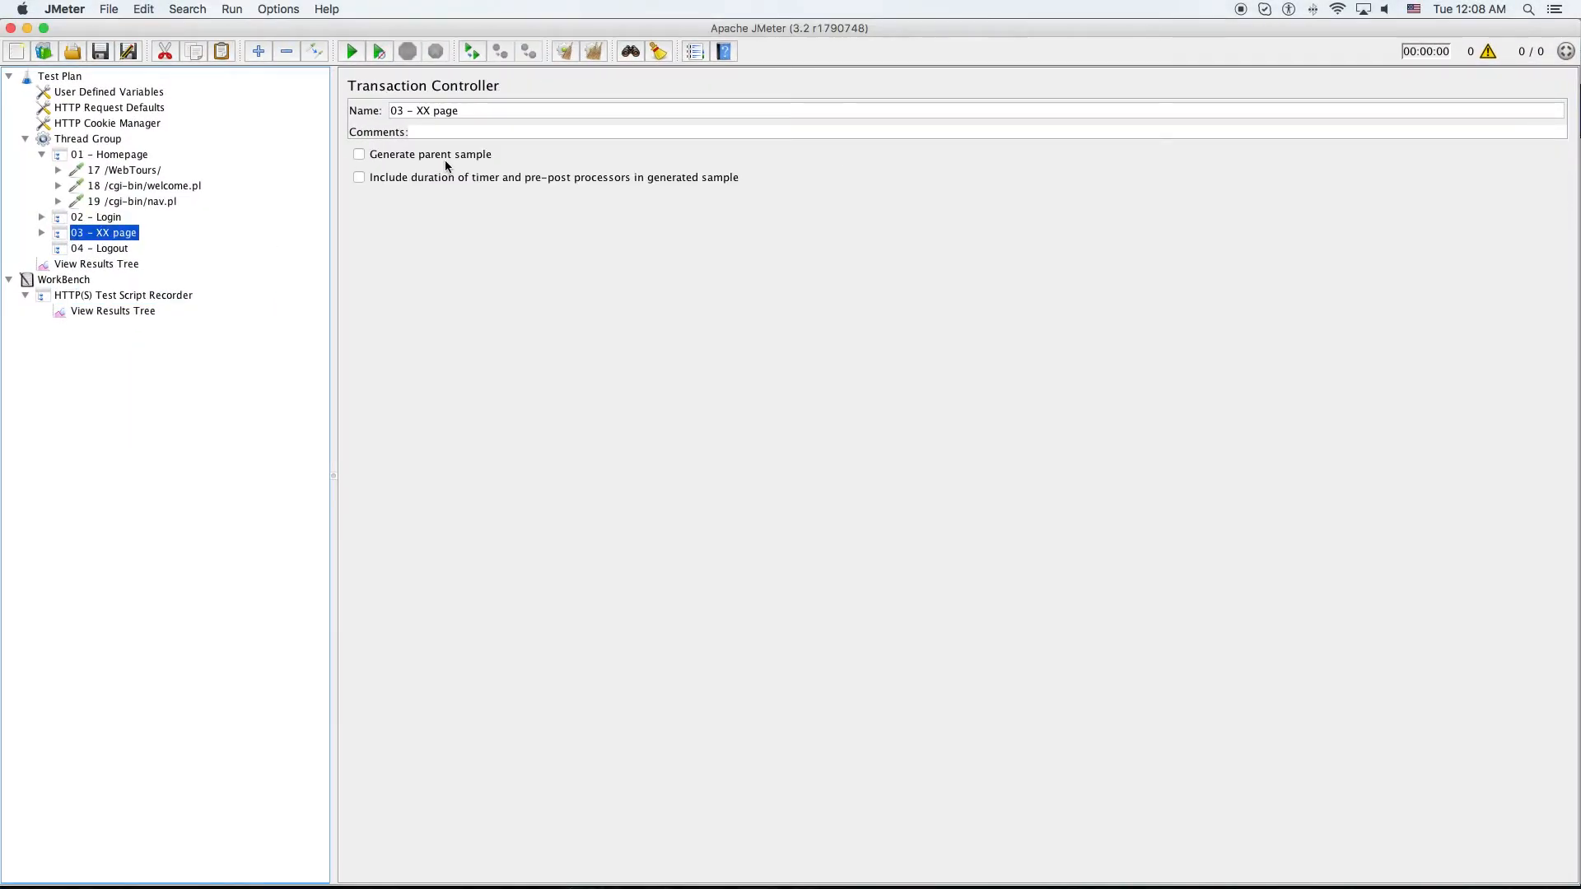
{"action": "left_click_drag", "start_coordinate": [417, 111], "coordinate": [573, 126]}
{"action": "type", "text": "Fli"}
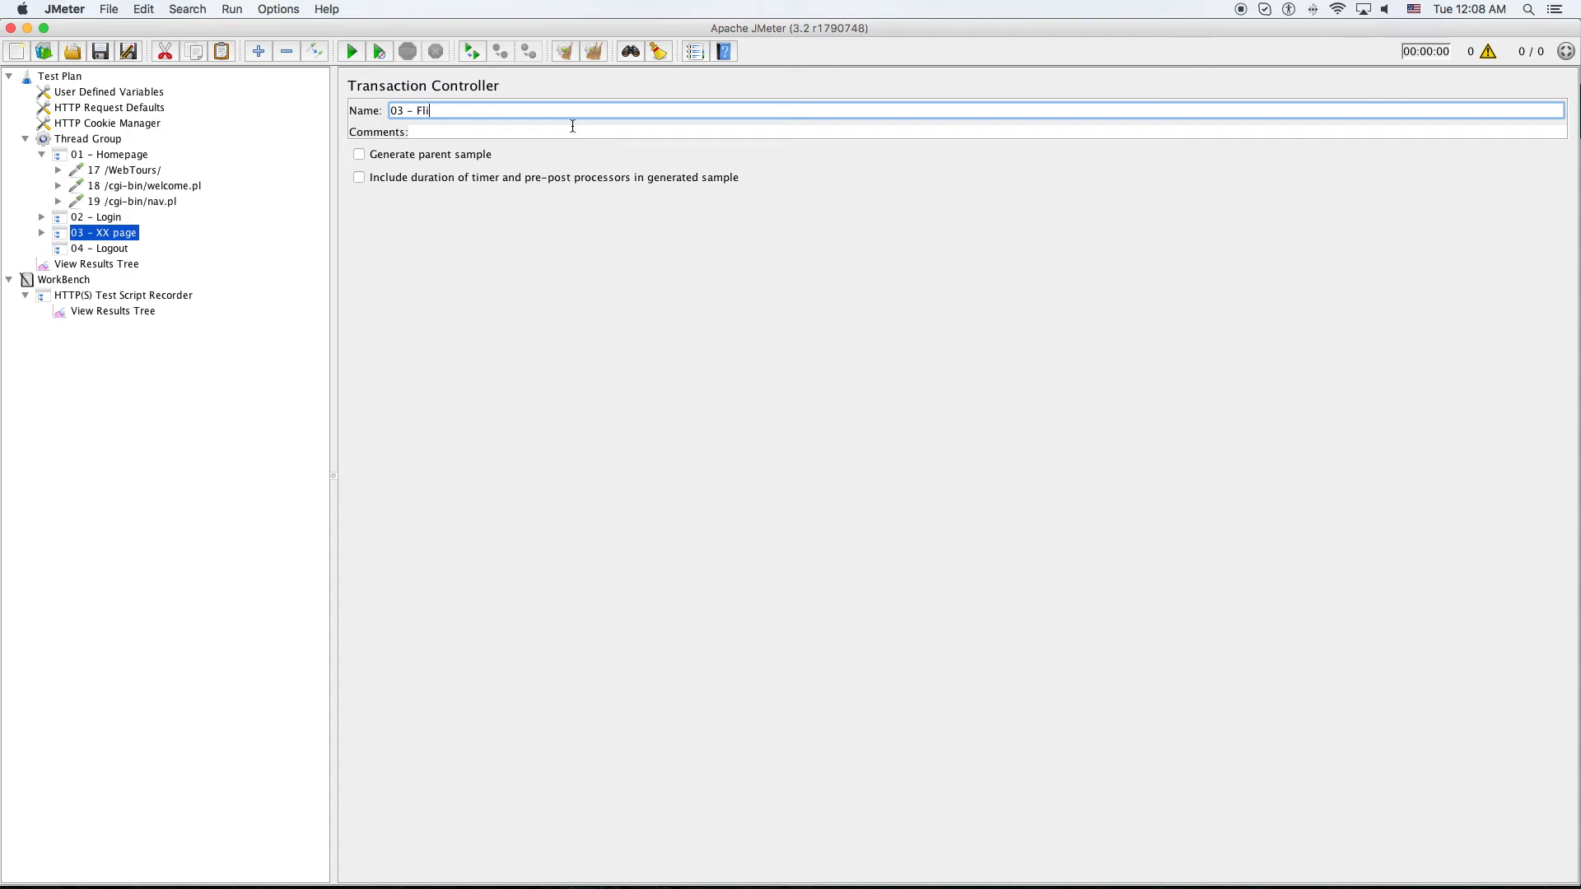
{"action": "type", "text": "gtha"}
{"action": "key", "text": "ctrl+Up"}
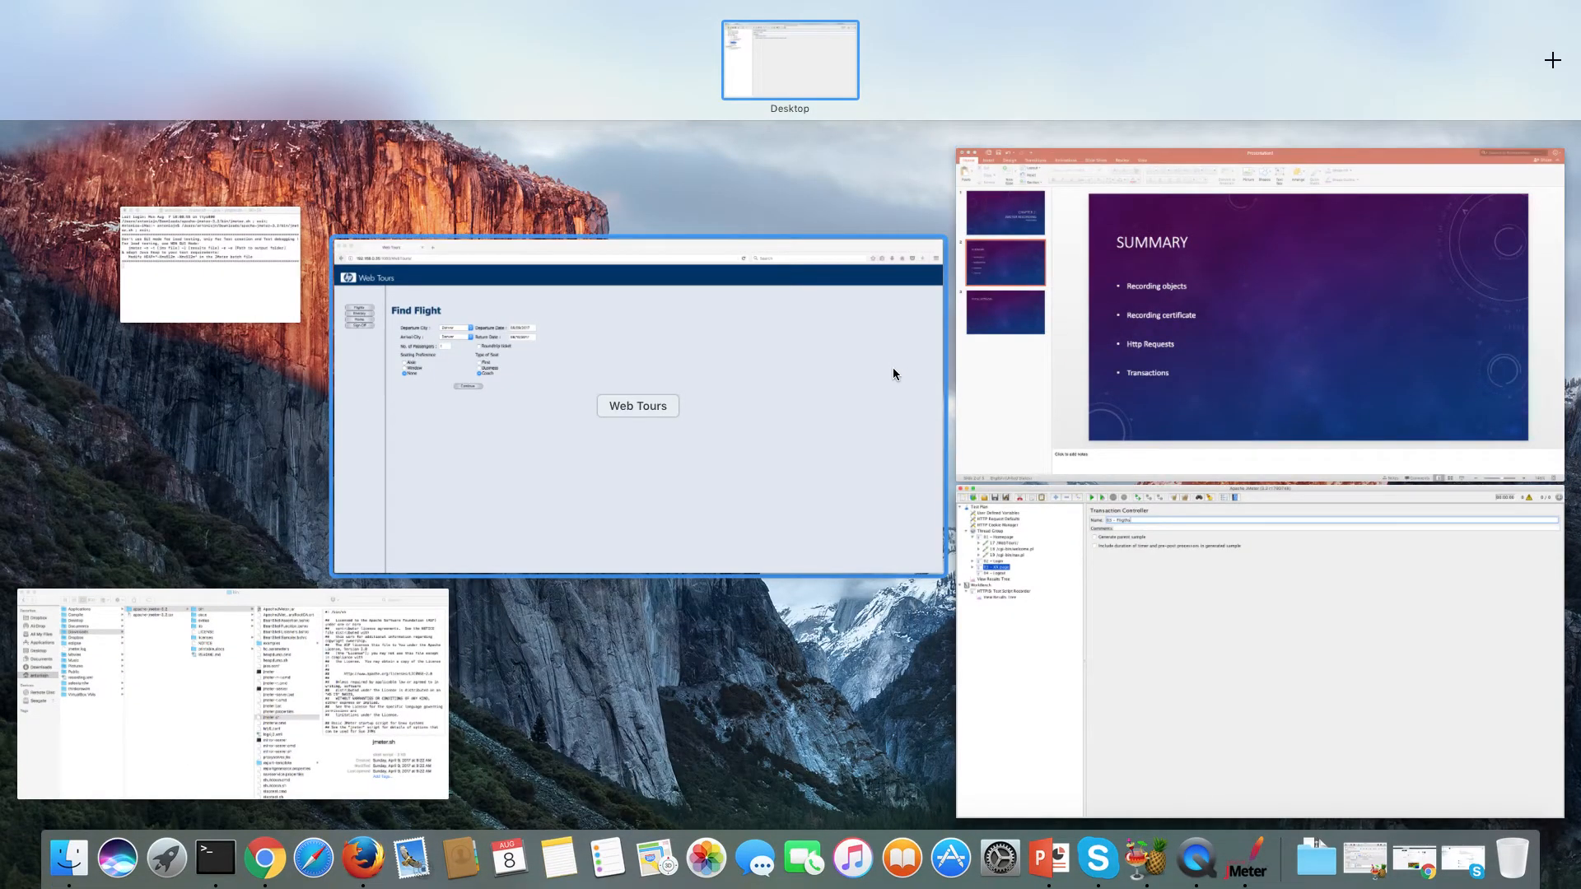
{"action": "left_click", "coordinate": [1099, 535]}
{"action": "key", "text": "BackSpace"}
{"action": "key", "text": "BackSpace"}
{"action": "key", "text": "BackSpace"}
{"action": "key", "text": "BackSpace"}
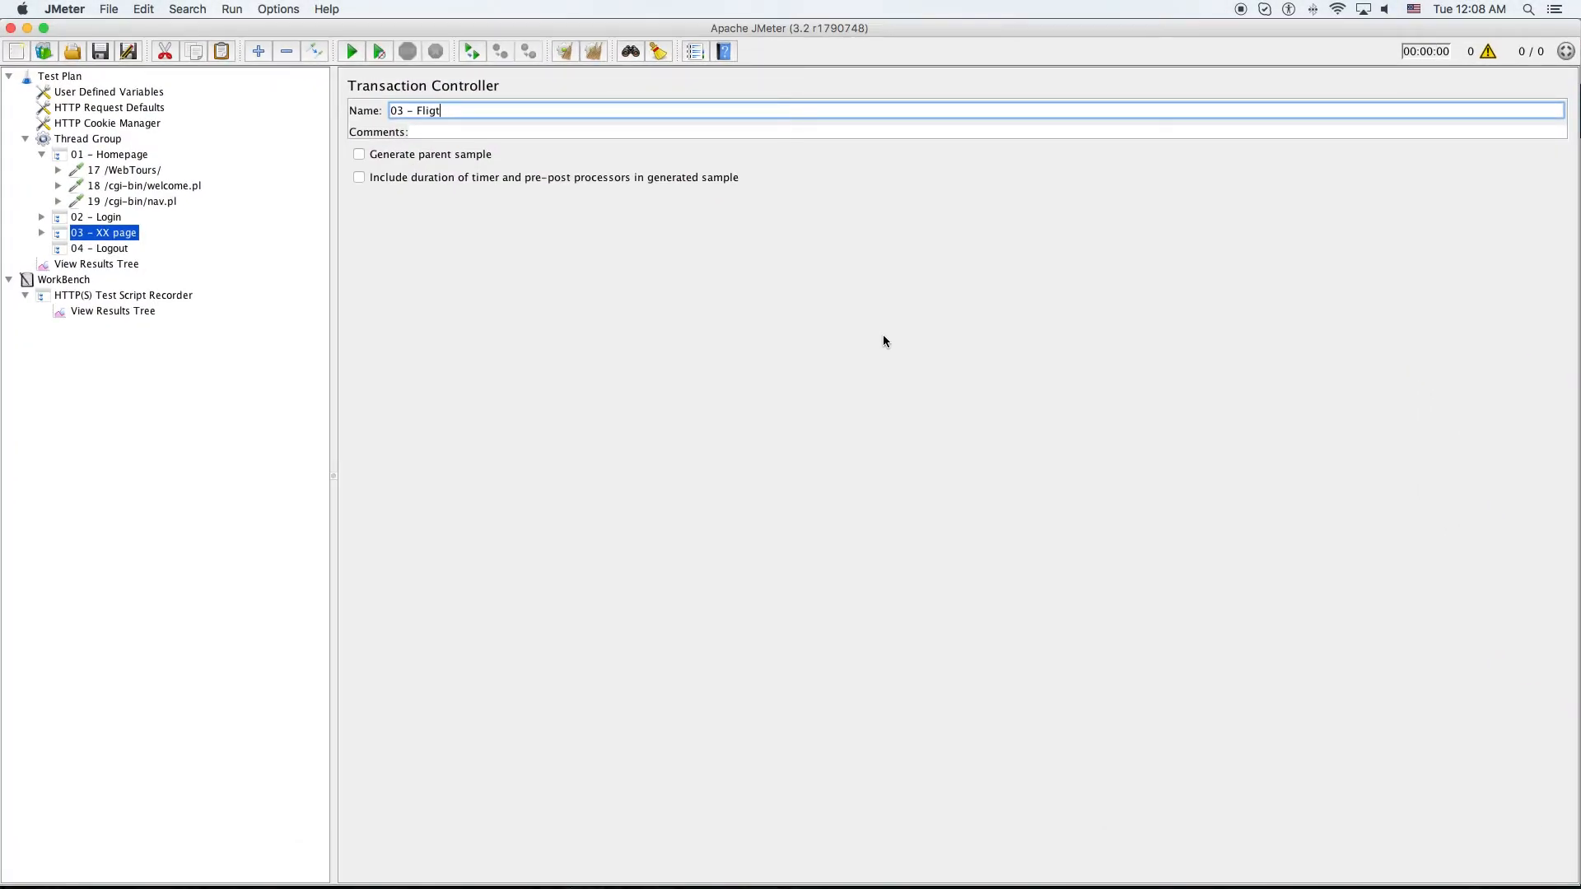
{"action": "type", "text": "ghts"}
{"action": "left_click", "coordinate": [99, 247]}
{"action": "left_click", "coordinate": [106, 232]}
Step: Set the HTTP(S) Test Script Recorder's target controller to Test Plan > Thread Group > 04 - Logout
{"action": "left_click", "coordinate": [115, 248]}
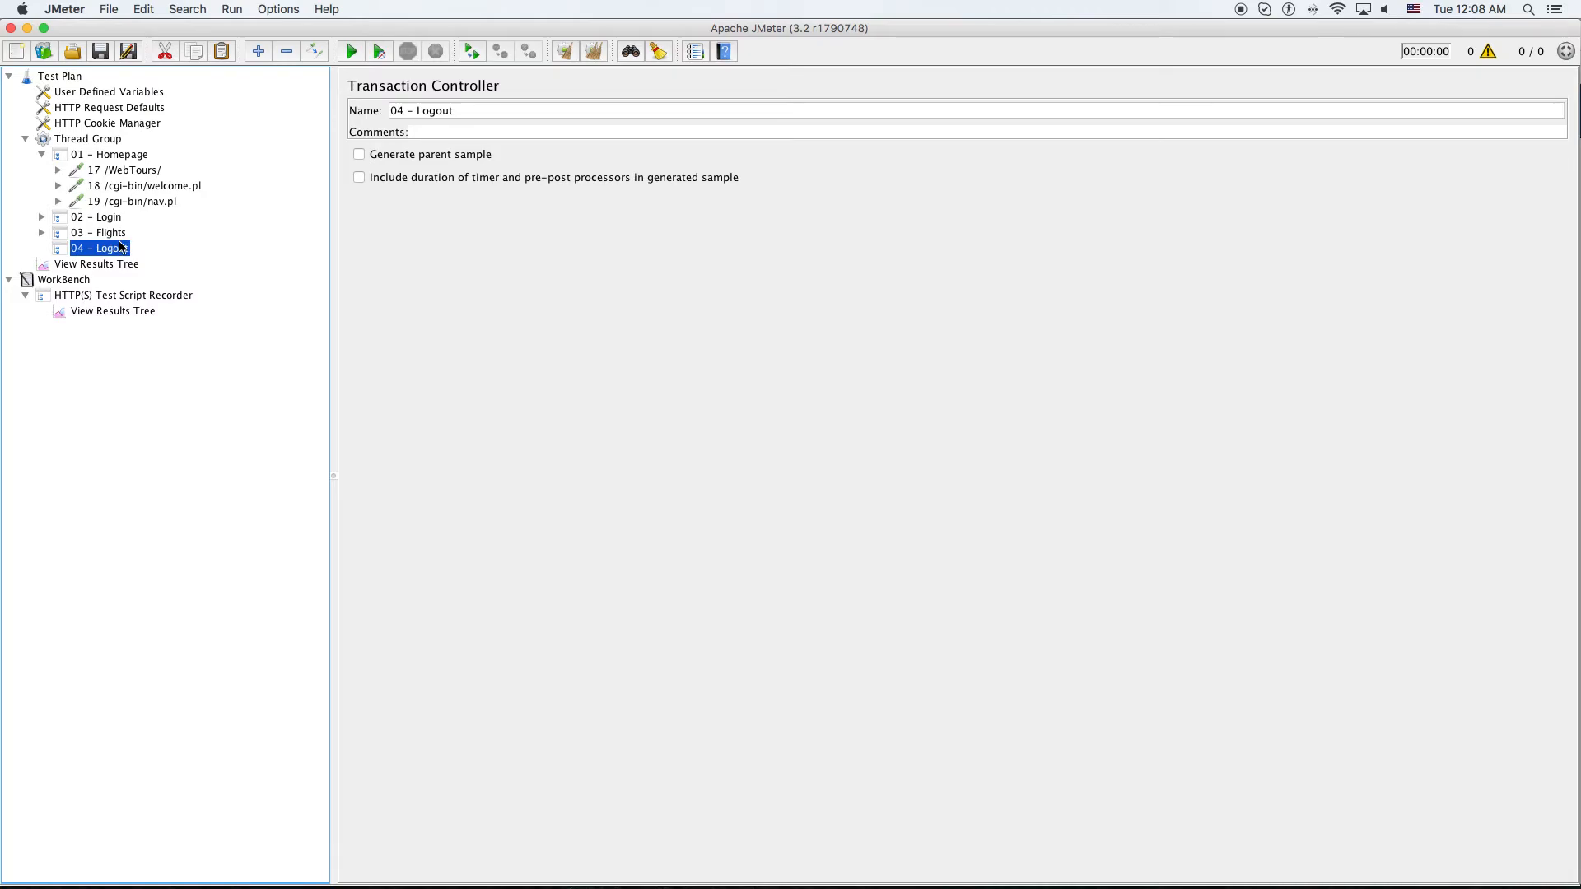
{"action": "left_click", "coordinate": [113, 310]}
{"action": "left_click", "coordinate": [124, 295]}
{"action": "left_click", "coordinate": [742, 307]}
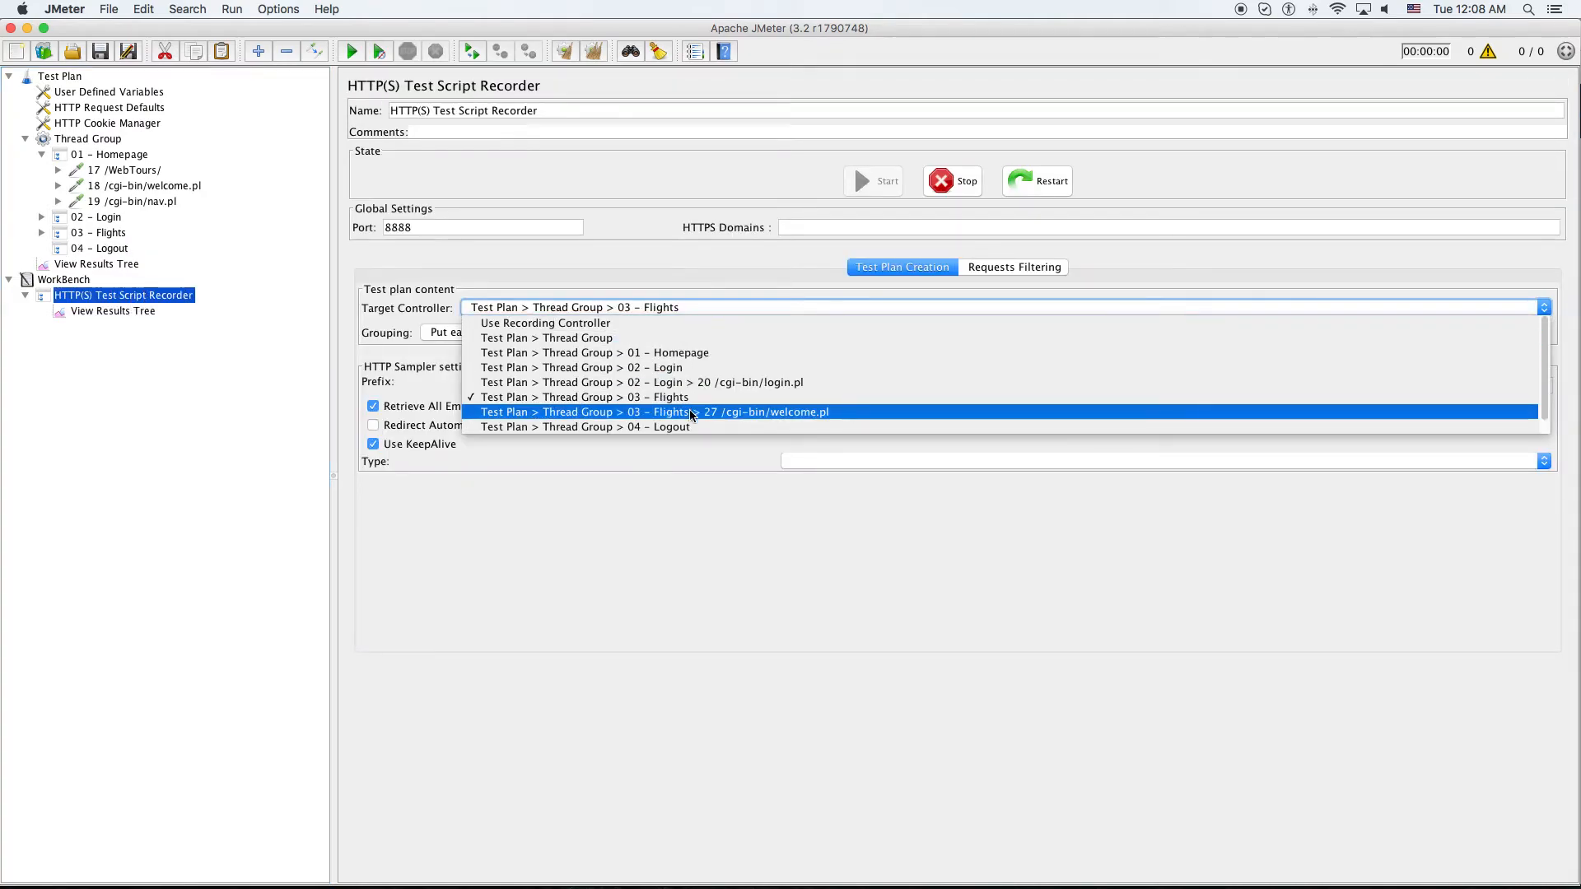
{"action": "left_click", "coordinate": [681, 426]}
Step: Switch to Firefox and sign off from Web Tours to record the logout
{"action": "key", "text": "ctrl+Up"}
{"action": "left_click", "coordinate": [660, 393]}
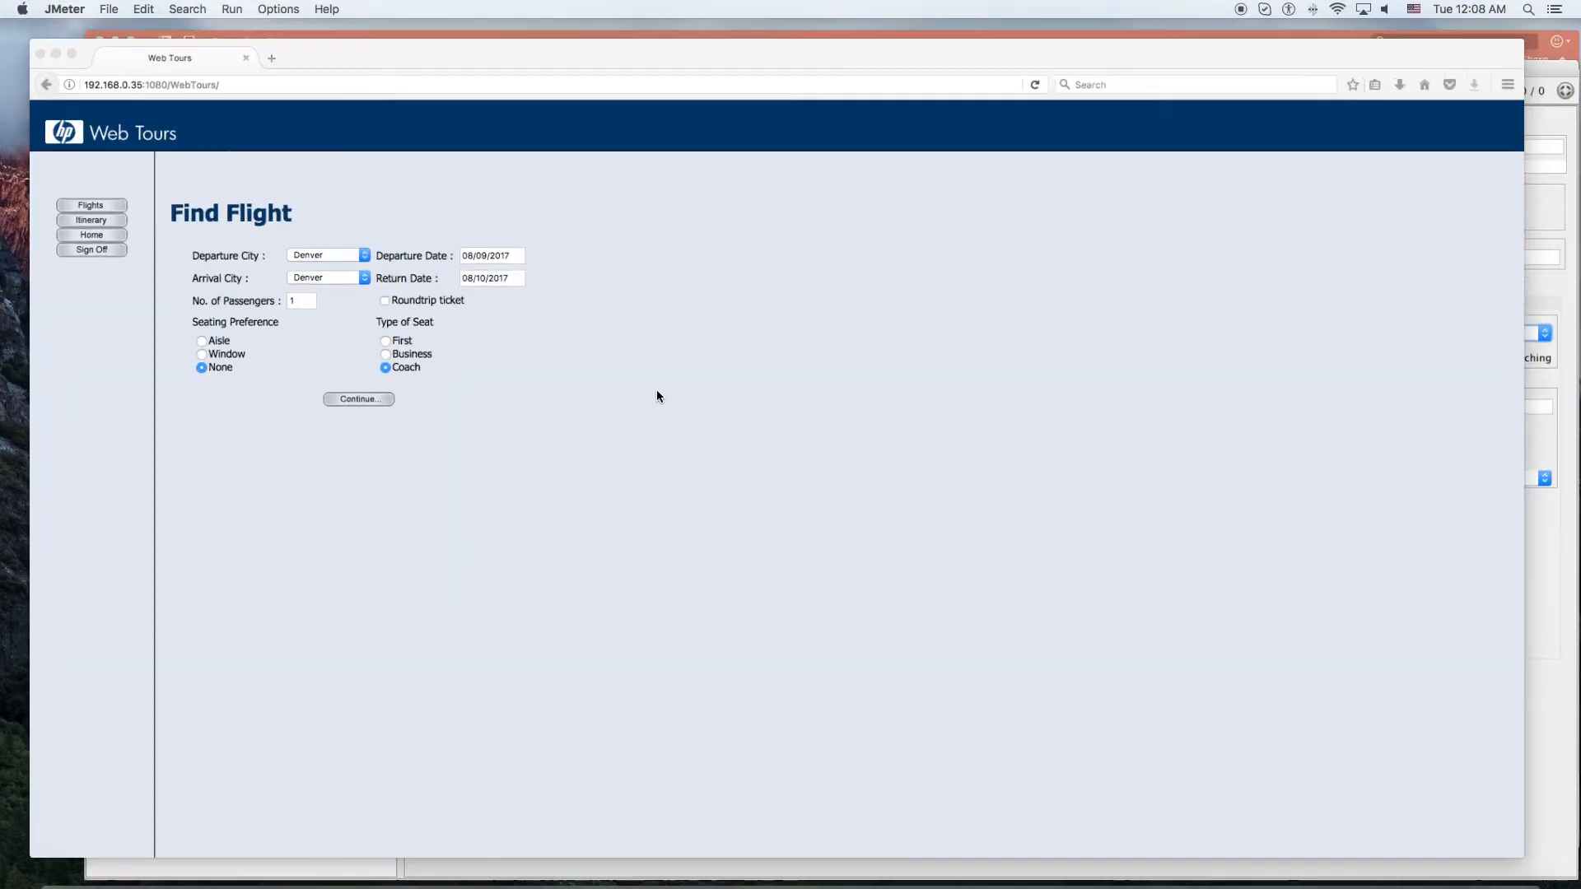
{"action": "left_click", "coordinate": [55, 239]}
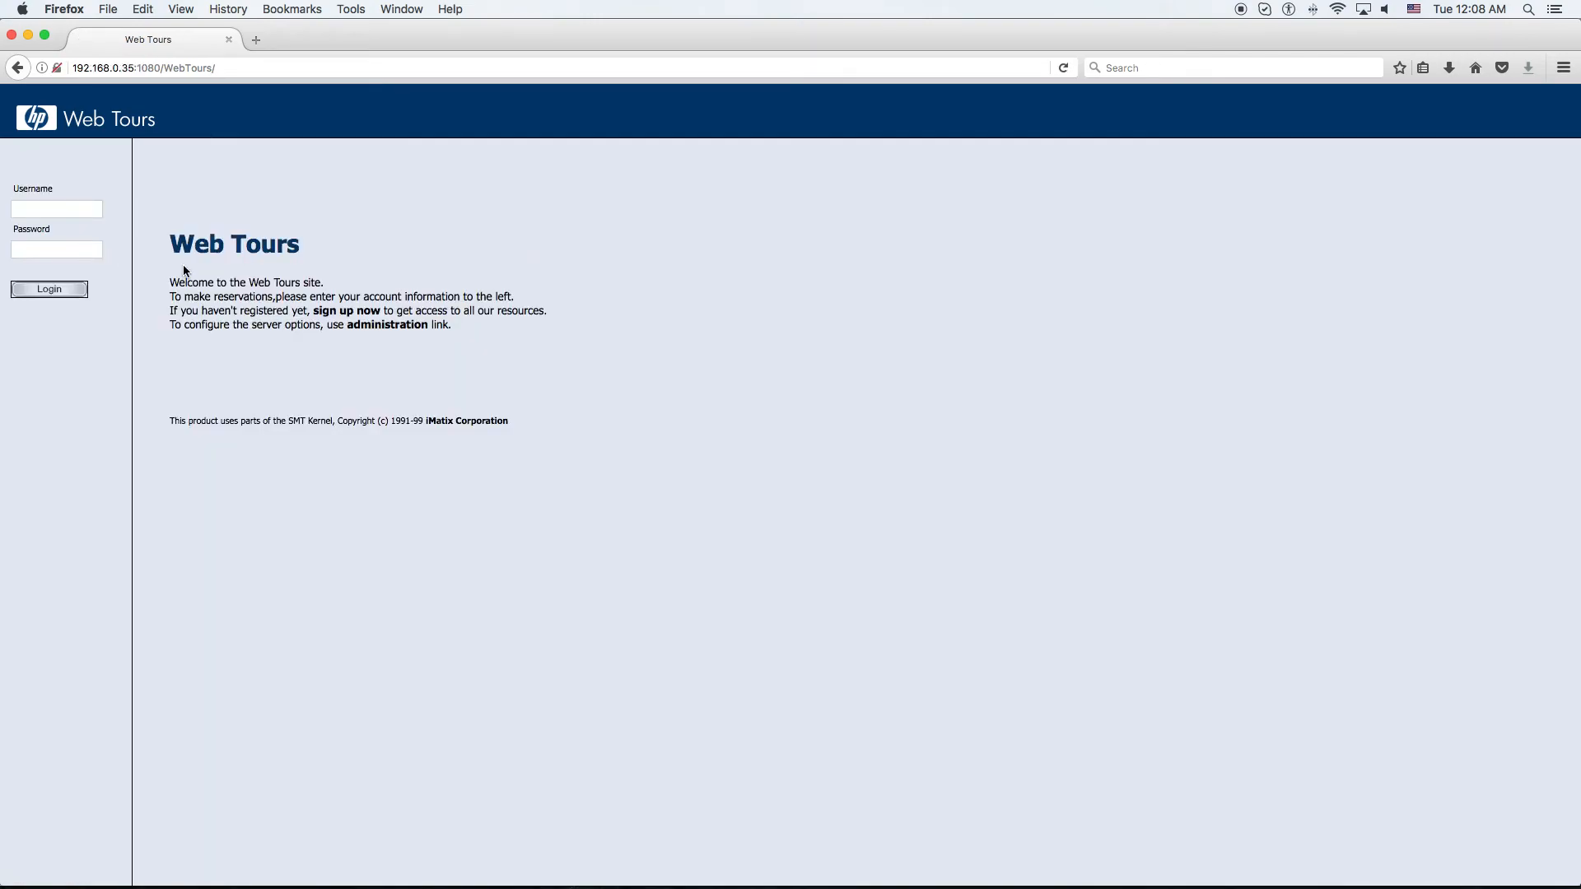
Step: Switch to JMeter and move requests 20, 21 and 22 out of the nested login.pl controller directly under 02 - Login
{"action": "key", "text": "ctrl+Up"}
{"action": "left_click", "coordinate": [1094, 387]}
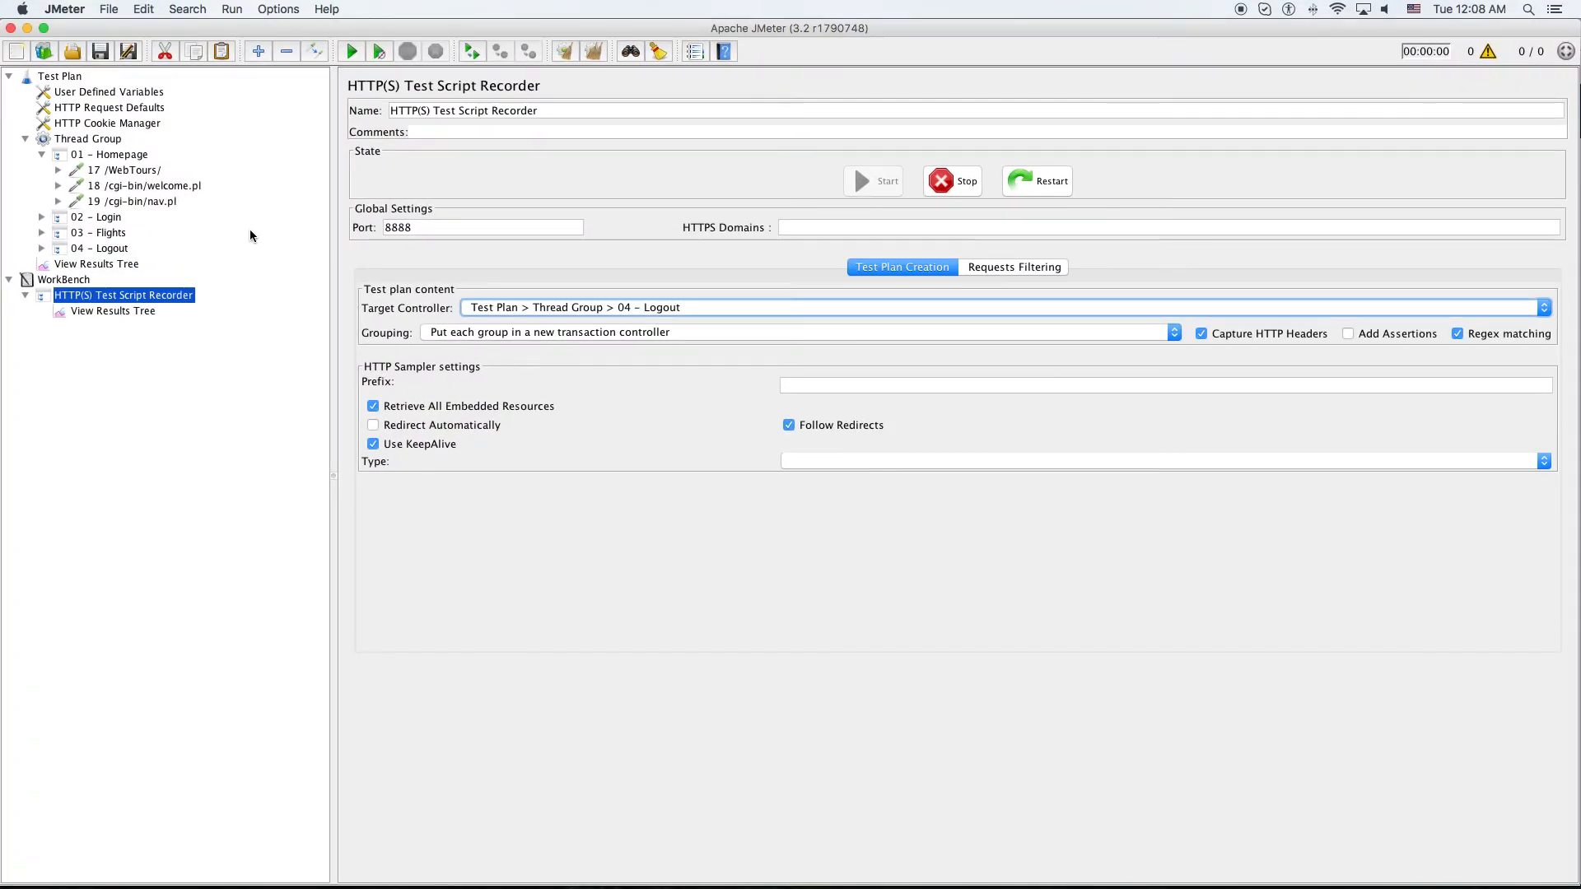
{"action": "left_click", "coordinate": [42, 248]}
{"action": "left_click", "coordinate": [42, 217]}
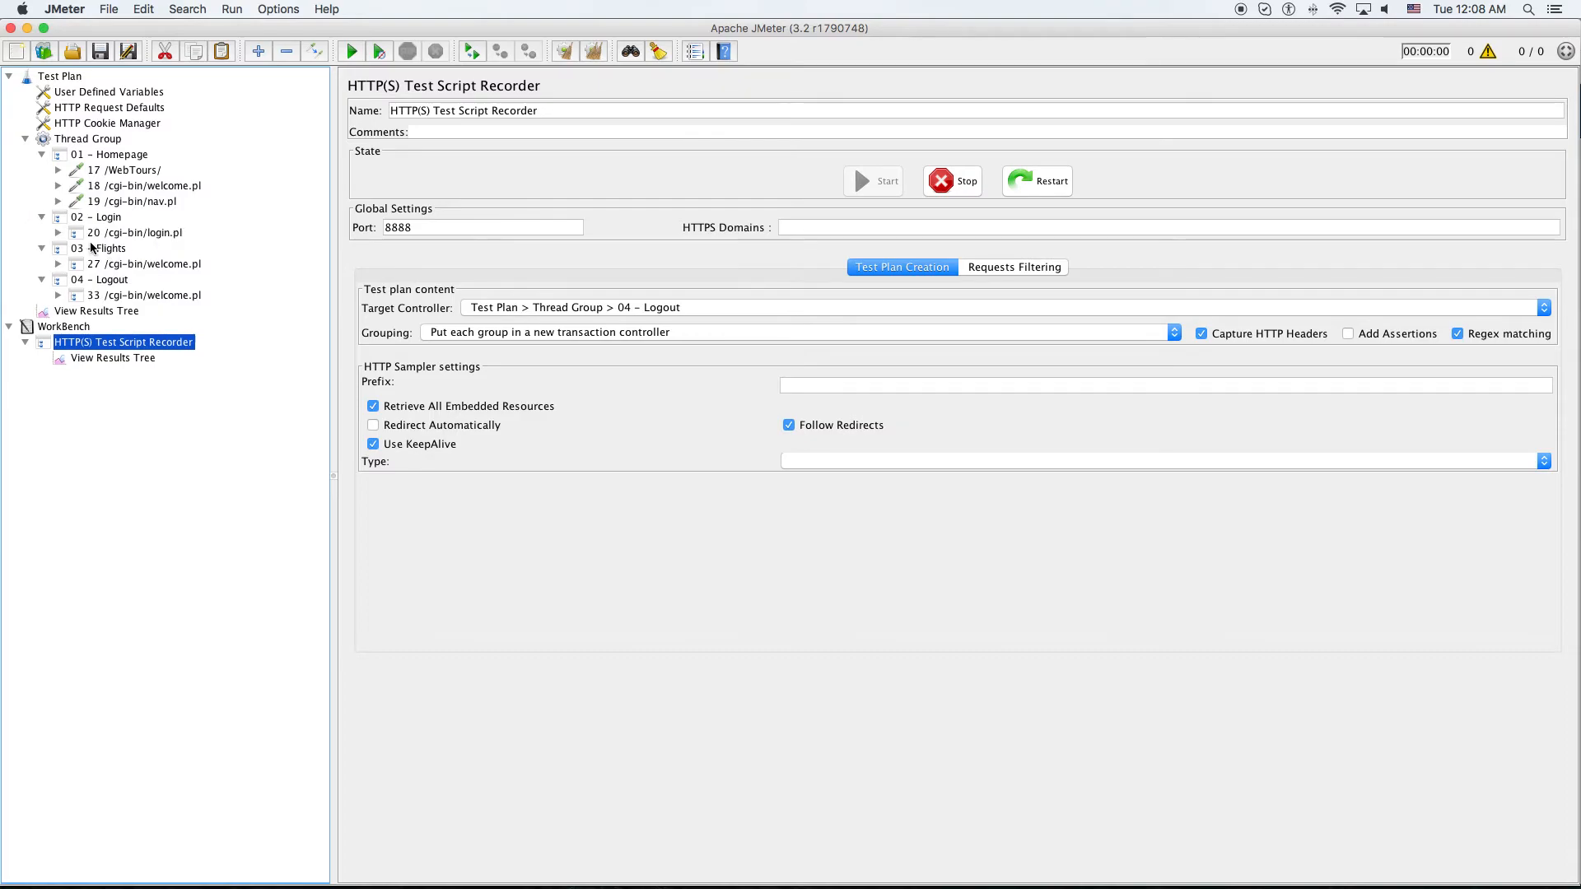
{"action": "left_click", "coordinate": [58, 232]}
{"action": "left_click", "coordinate": [123, 248]}
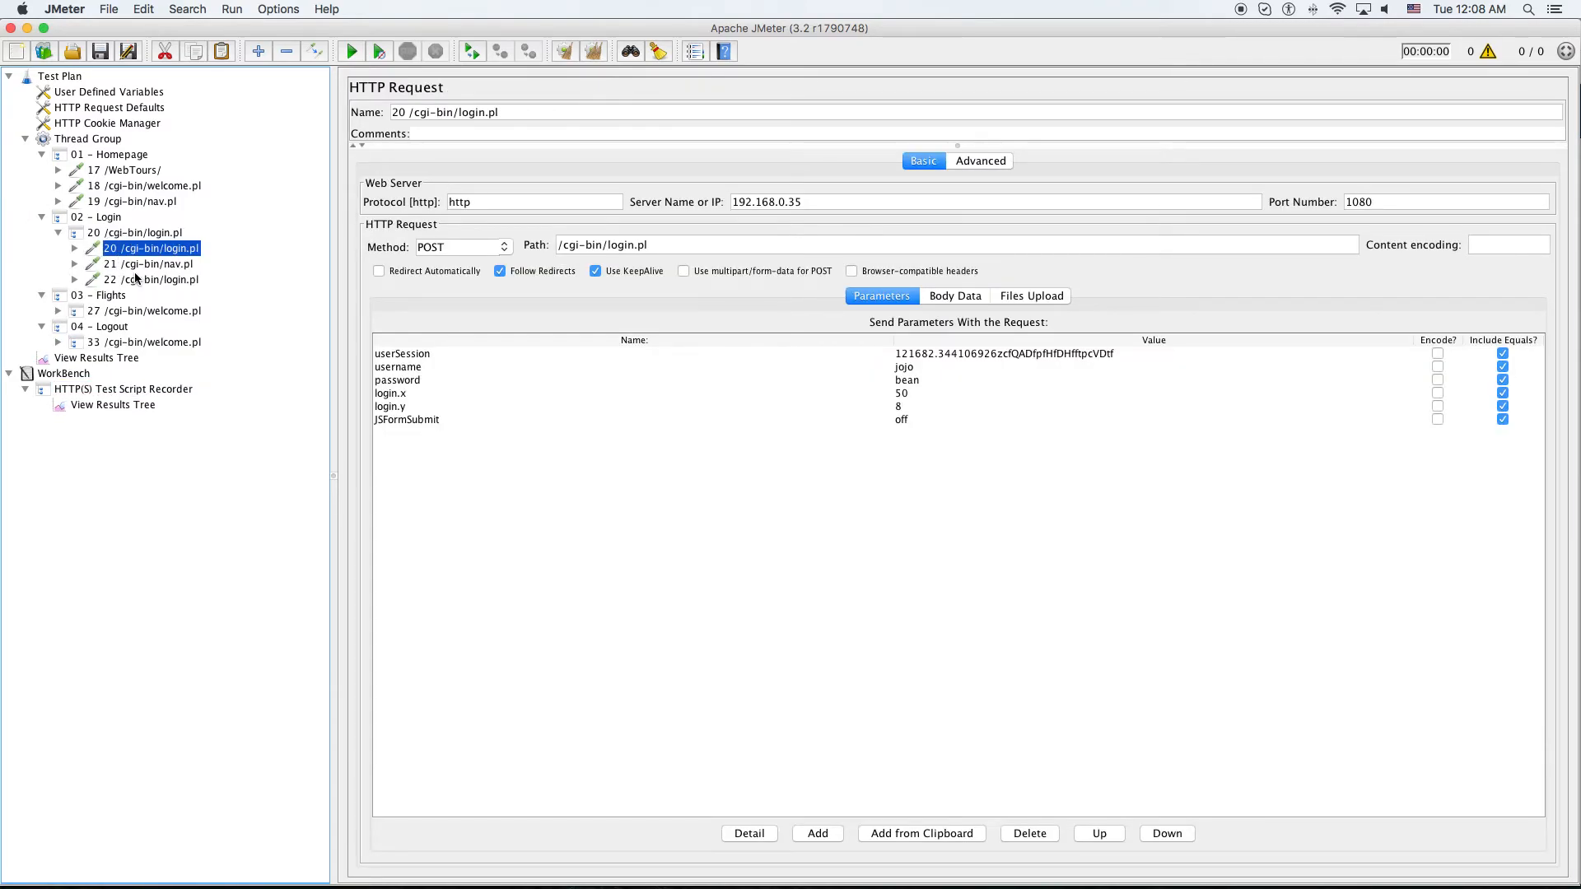
{"action": "left_click", "coordinate": [136, 280], "text": "shift"}
{"action": "left_click_drag", "start_coordinate": [136, 279], "coordinate": [113, 224]}
Step: Remove the emptied 20 /cgi-bin/login.pl transaction controller from 02 - Login
{"action": "left_click", "coordinate": [120, 280]}
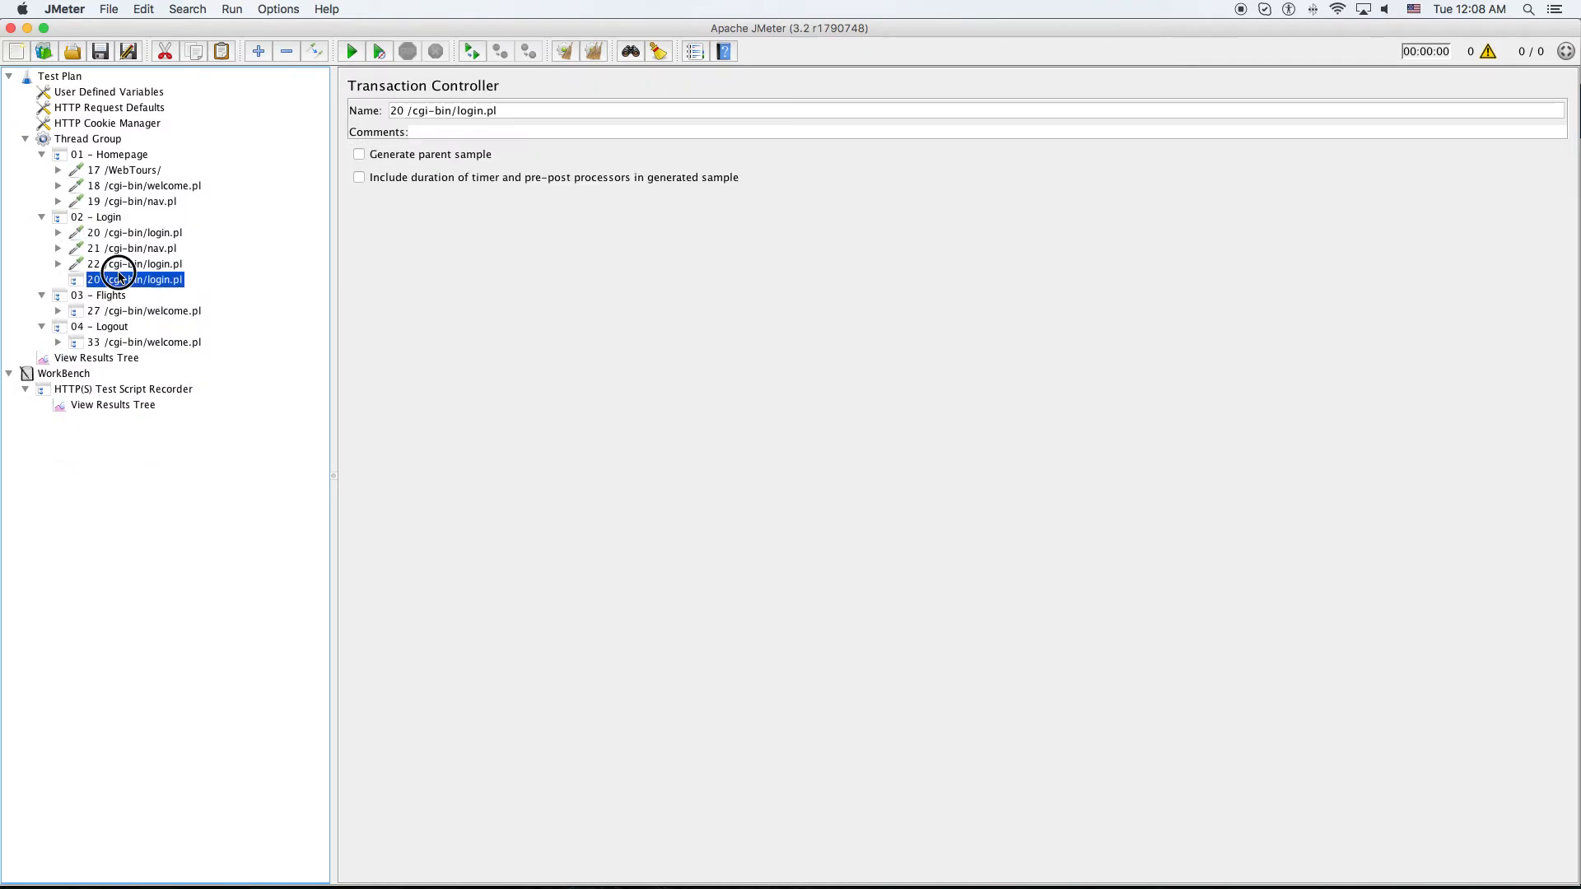
{"action": "right_click", "coordinate": [119, 280]}
{"action": "left_click", "coordinate": [157, 440]}
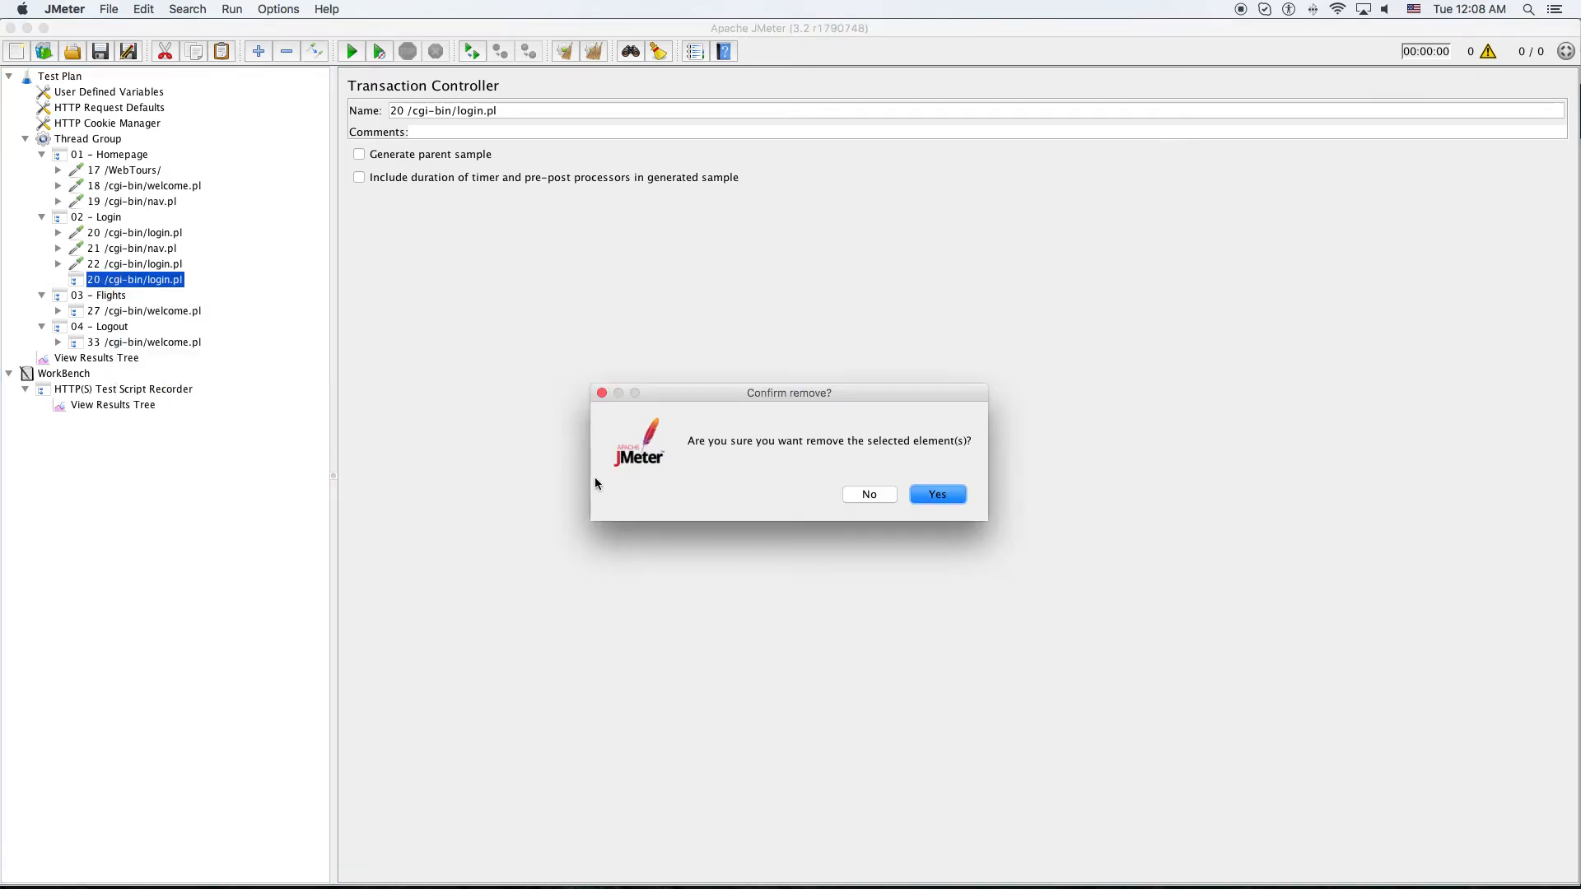
{"action": "left_click", "coordinate": [941, 497]}
Step: Move requests 27, 28 and 29 directly under 03 - Flights and remove the emptied 27 /cgi-bin/welcome.pl controller
{"action": "left_click", "coordinate": [59, 295]}
{"action": "left_click", "coordinate": [116, 311]}
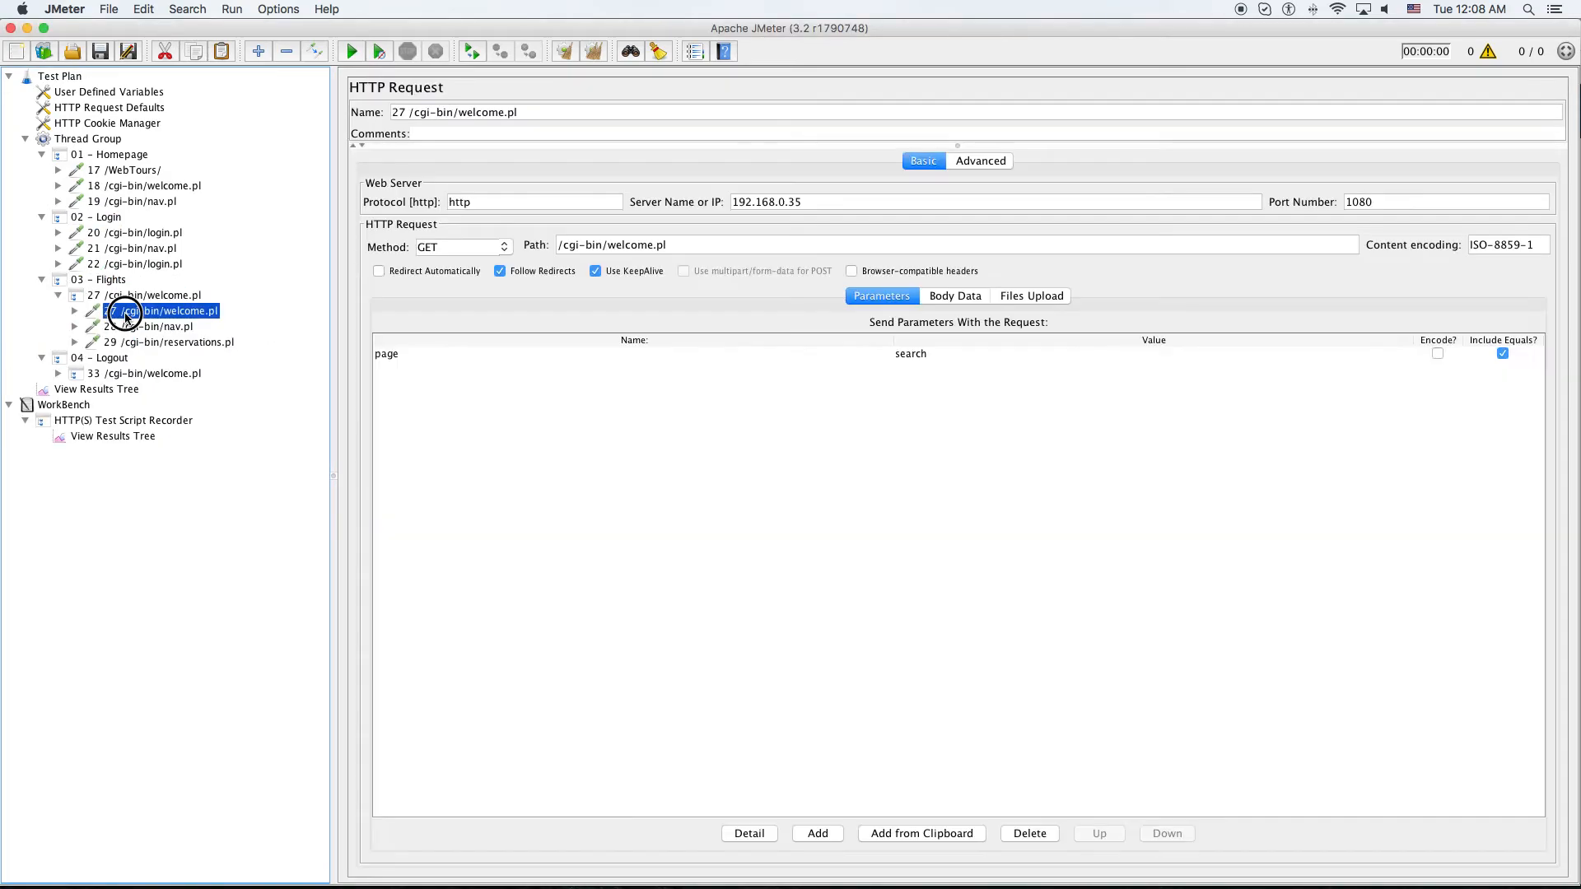
{"action": "left_click", "coordinate": [138, 342], "text": "shift"}
{"action": "left_click_drag", "start_coordinate": [138, 342], "coordinate": [126, 295]}
{"action": "right_click", "coordinate": [136, 344]}
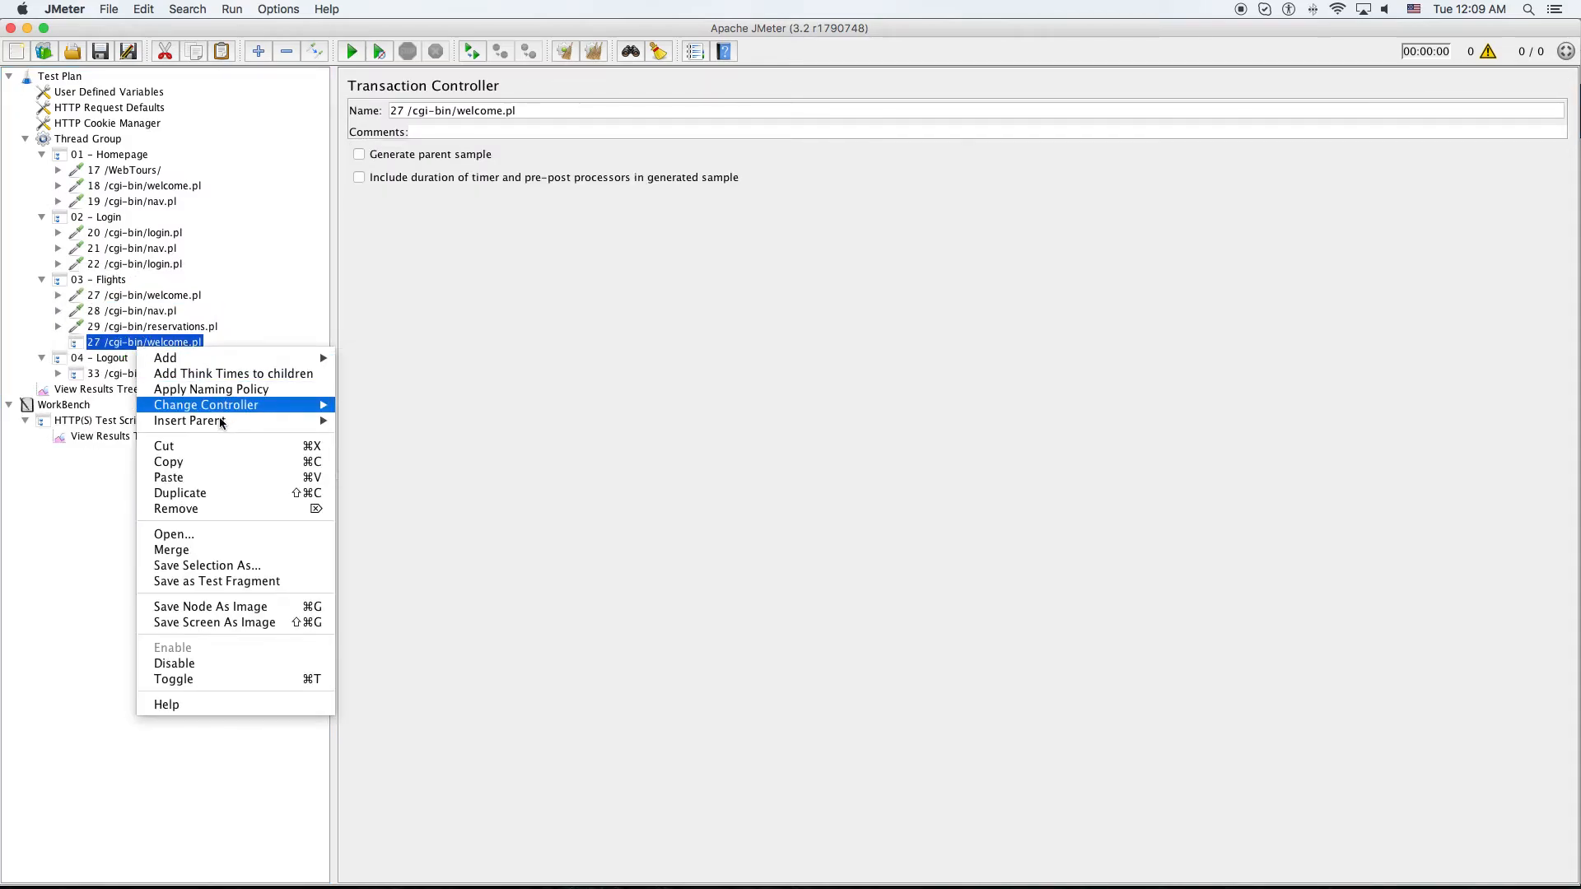
{"action": "left_click", "coordinate": [228, 510]}
{"action": "left_click", "coordinate": [931, 497]}
Step: Move requests 33 and 34 directly under 04 - Logout and remove the emptied 33 /cgi-bin/welcome.pl controller
{"action": "left_click", "coordinate": [58, 357]}
{"action": "left_click", "coordinate": [144, 375]}
{"action": "left_click", "coordinate": [145, 384], "text": "shift"}
{"action": "left_click_drag", "start_coordinate": [145, 384], "coordinate": [103, 361]}
{"action": "left_click", "coordinate": [140, 389]}
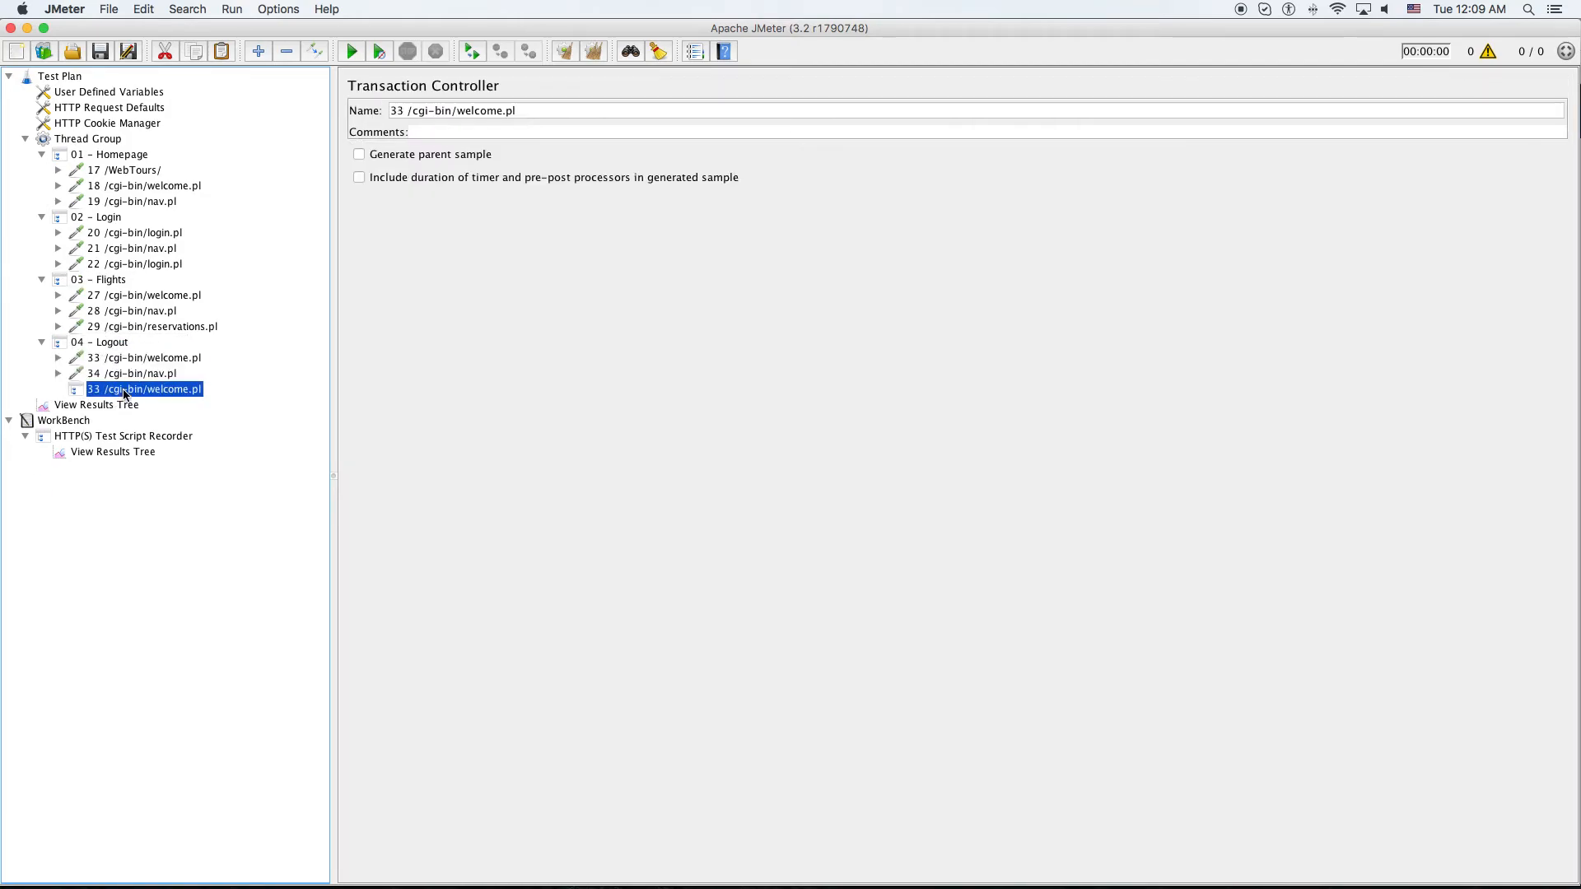
{"action": "right_click", "coordinate": [188, 393]}
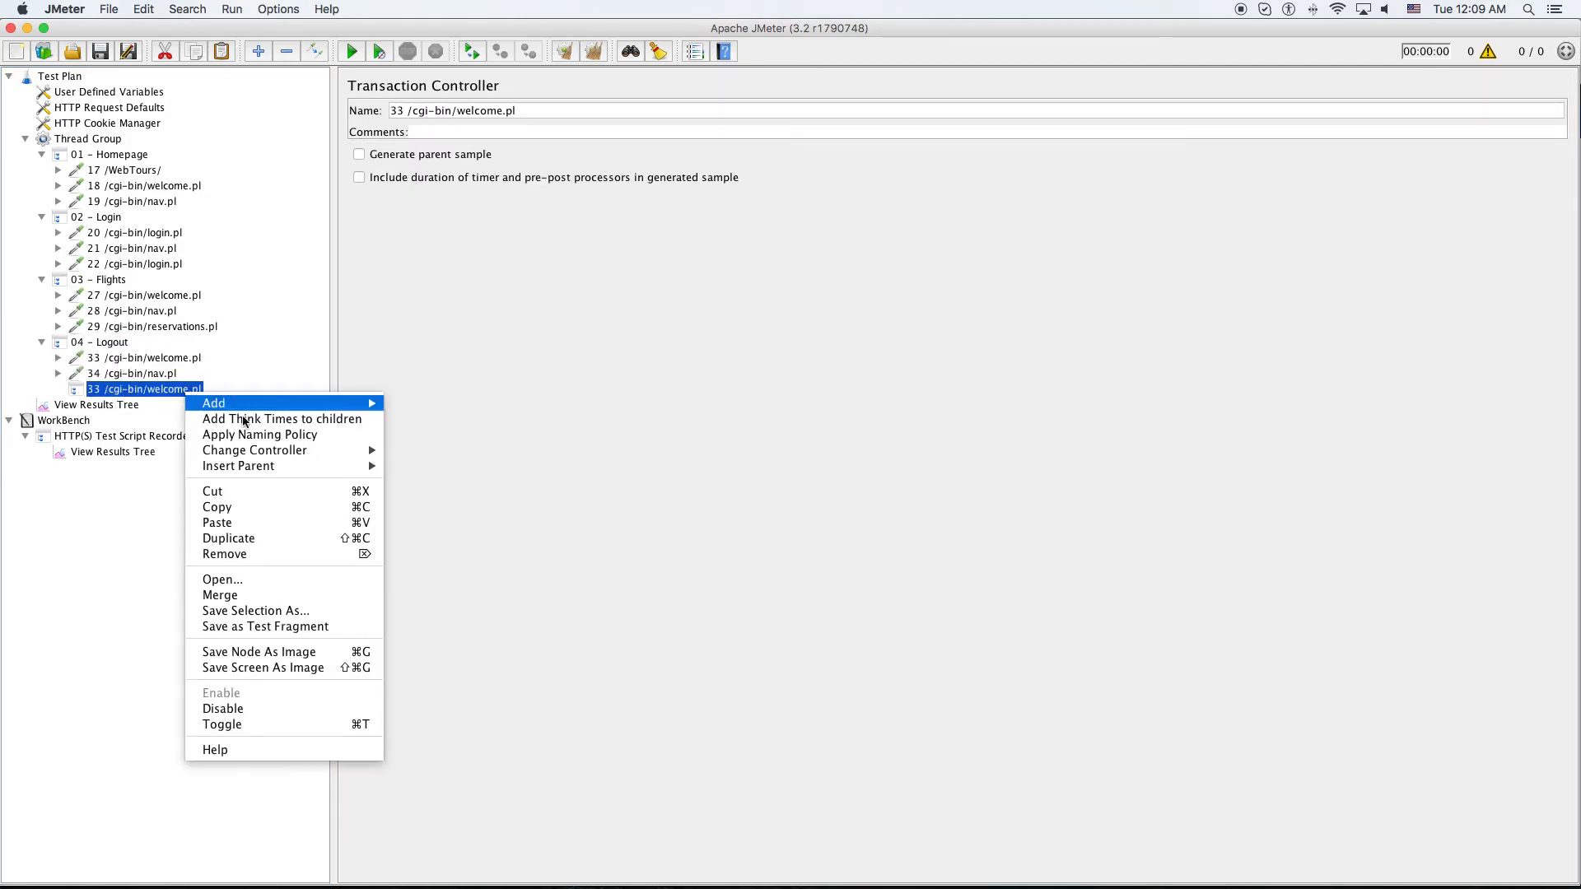
{"action": "left_click", "coordinate": [252, 554]}
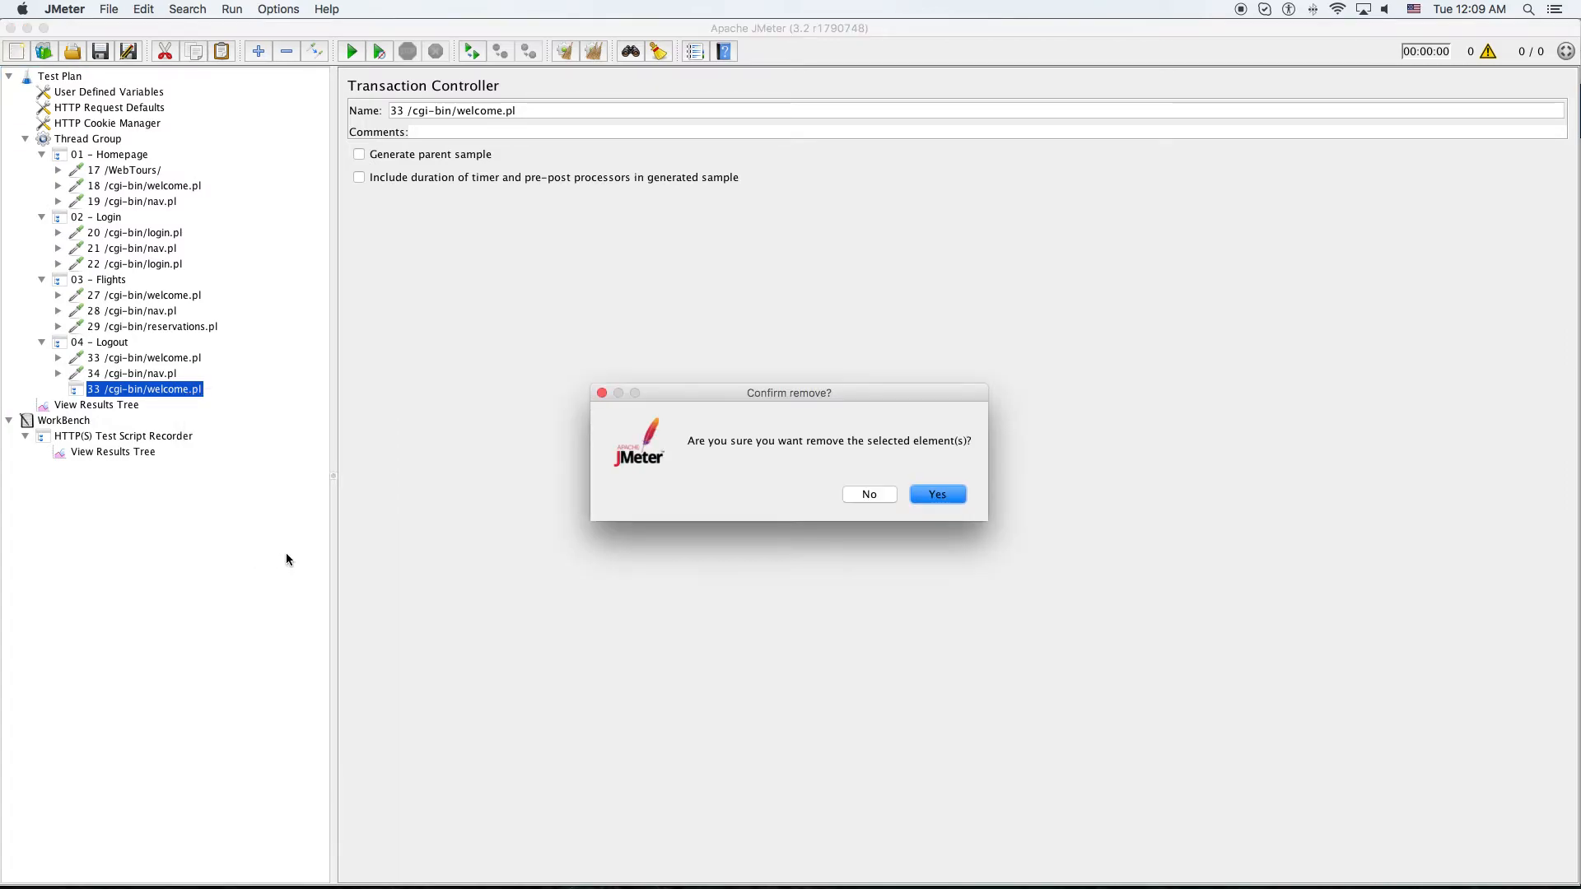
{"action": "left_click", "coordinate": [944, 496]}
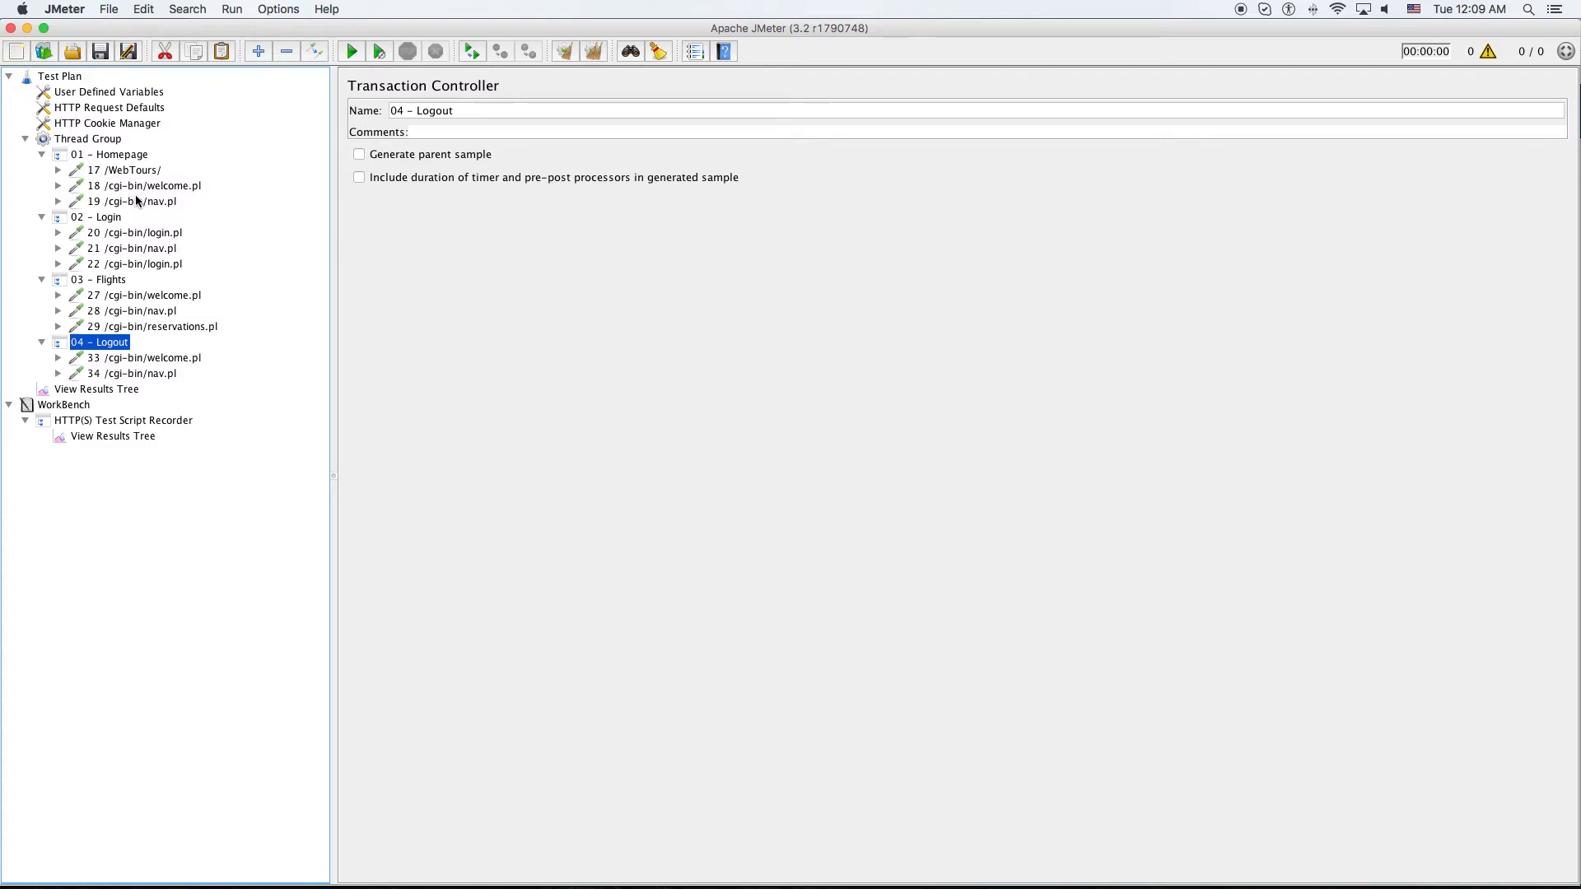
Step: Review the settings and parameters of the recorded requests under 01 - Homepage and 02 - Login
{"action": "left_click", "coordinate": [121, 173]}
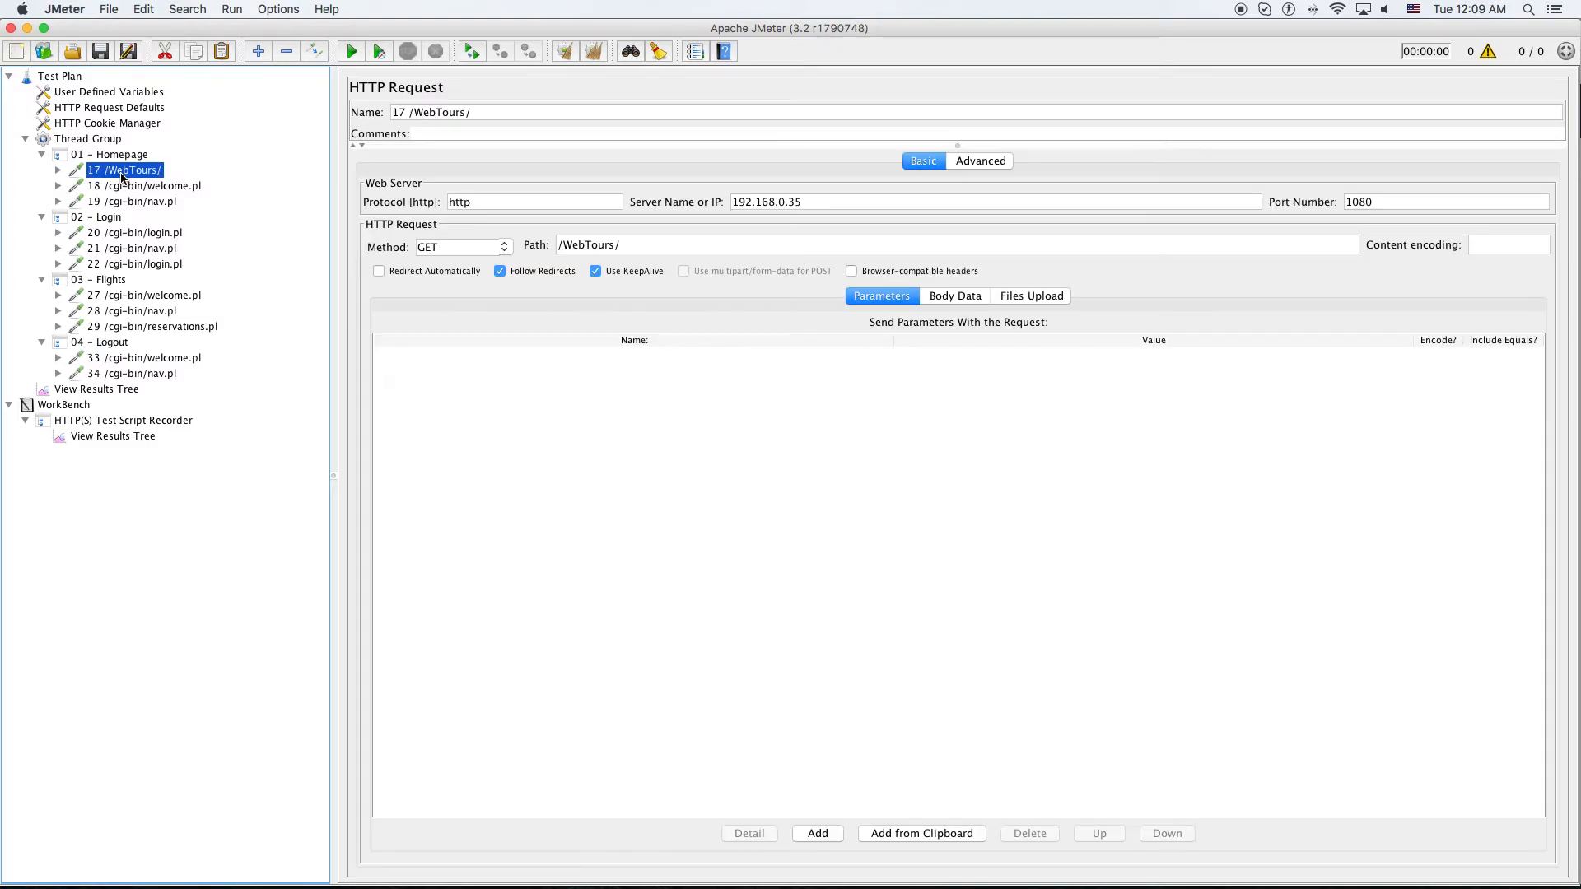
{"action": "left_click", "coordinate": [116, 200]}
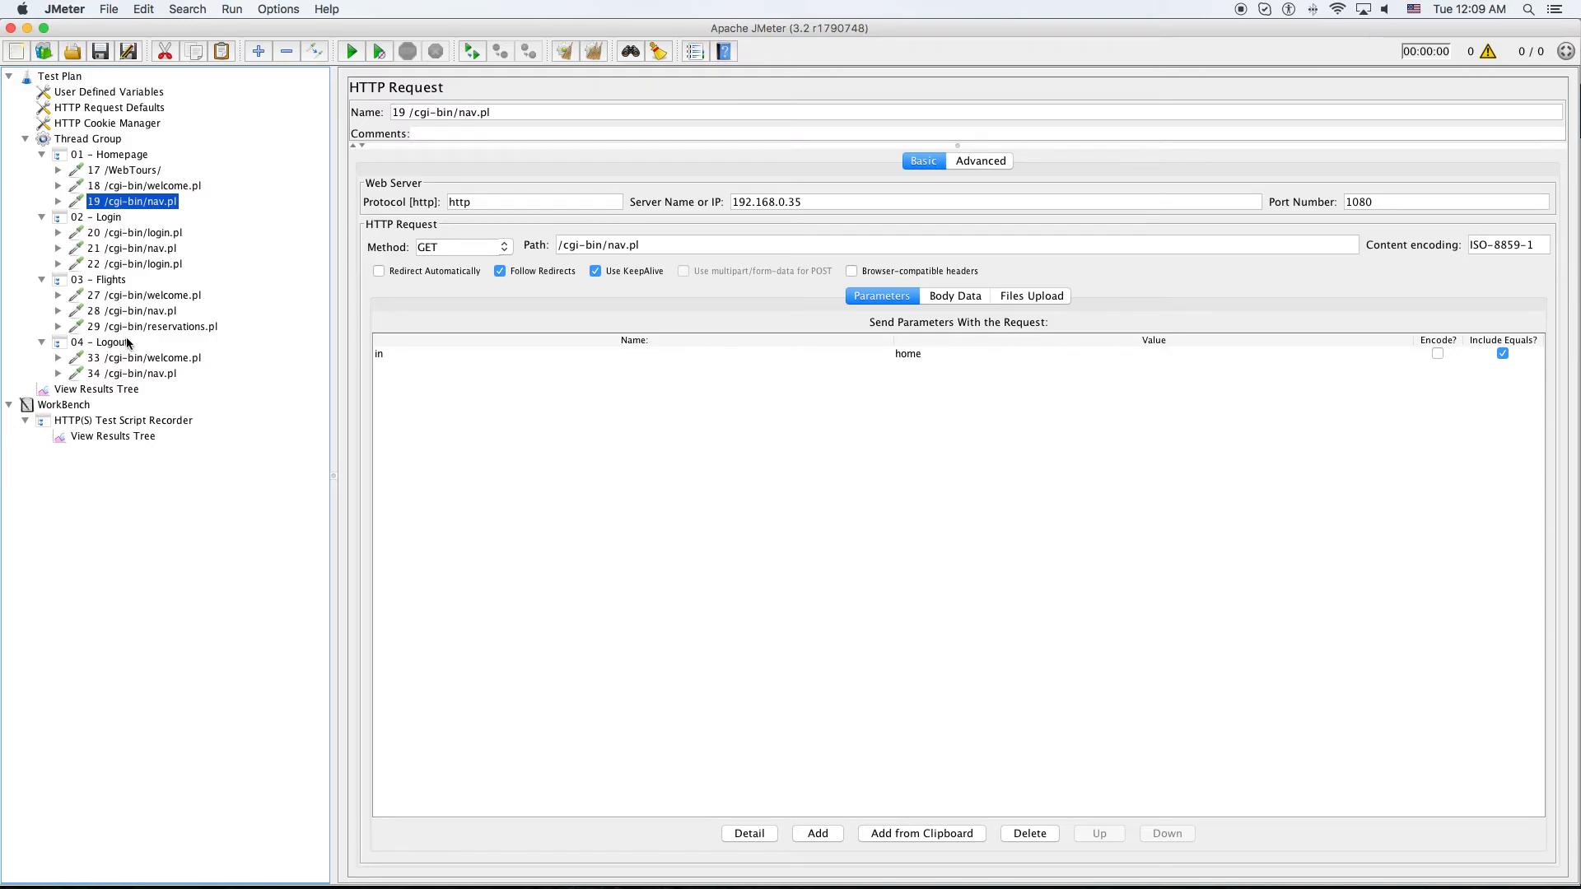
{"action": "left_click", "coordinate": [160, 237]}
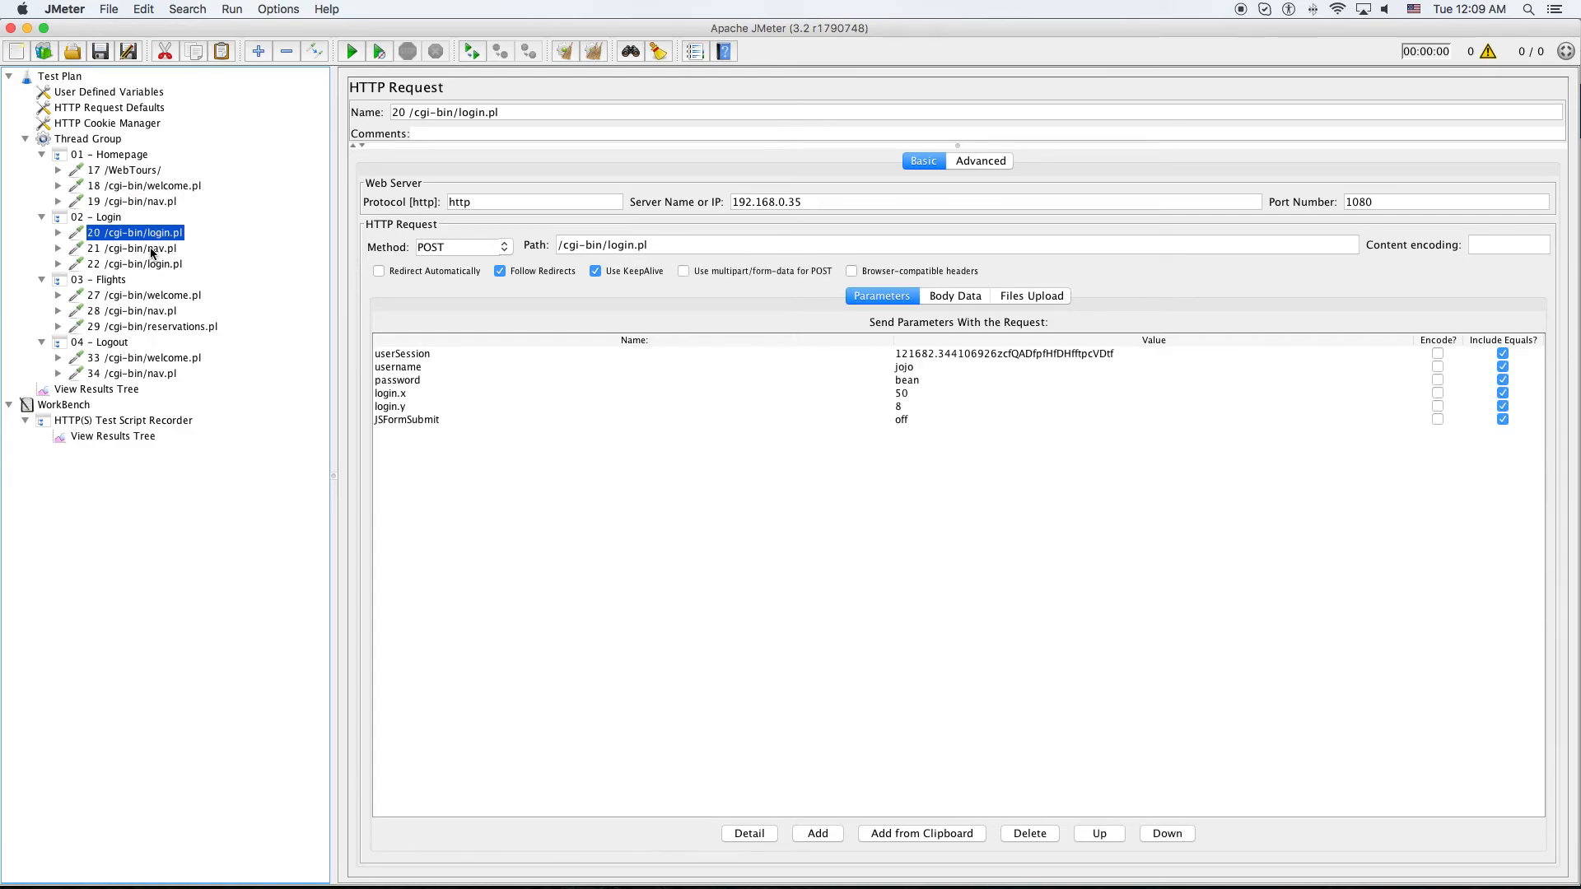
{"action": "left_click", "coordinate": [153, 263]}
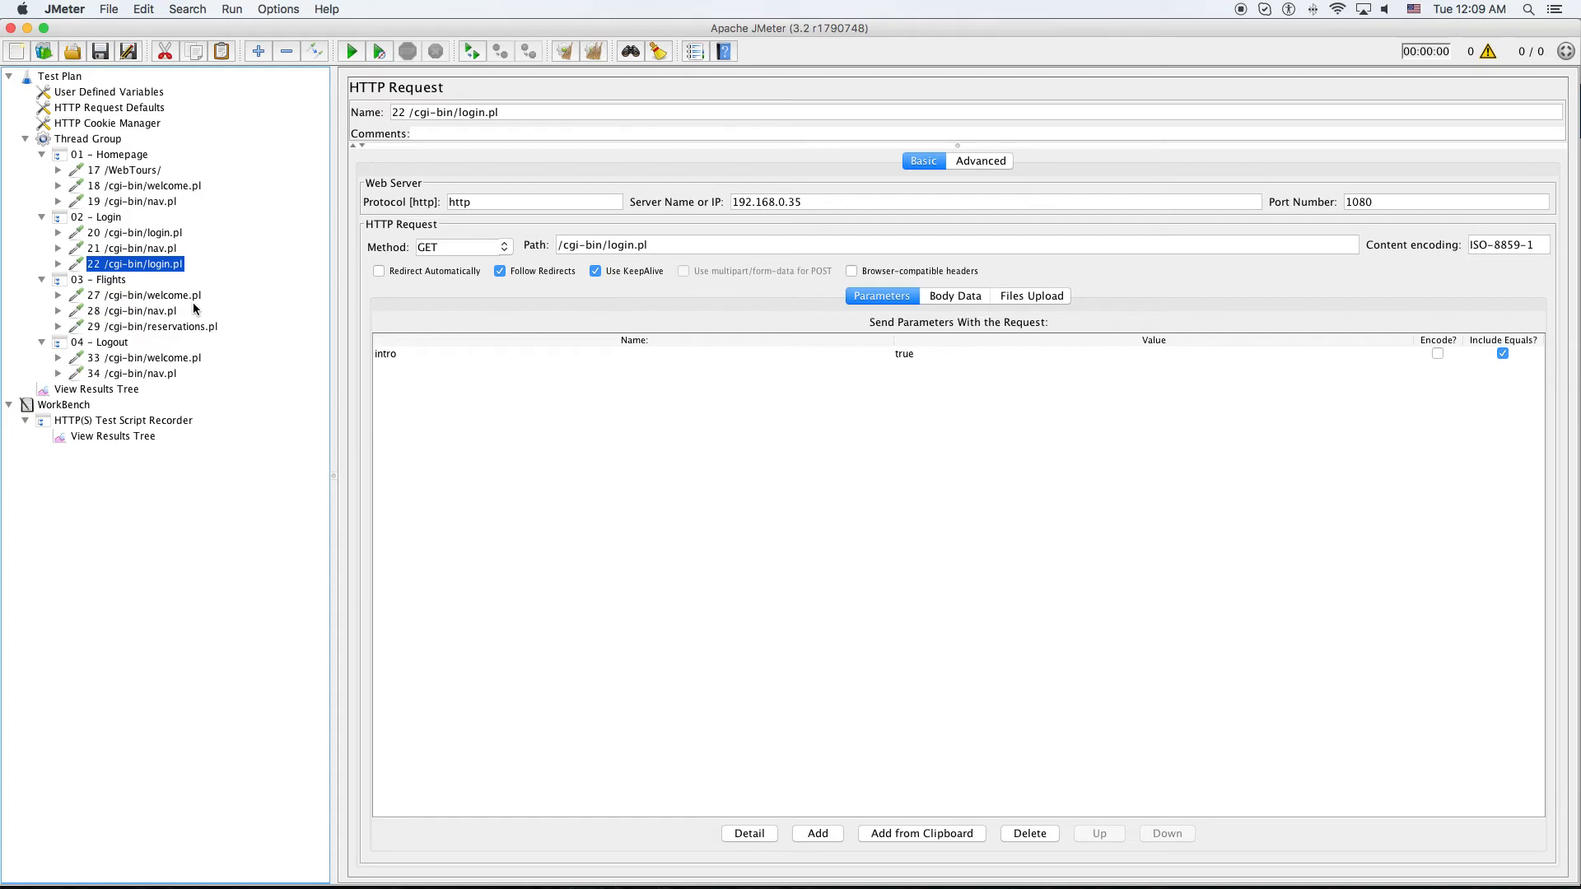
Step: Examine the request and response data of the recorded flights.gif, itinerary.gif and in_home.gif samples in the recorder's View Results Tree
{"action": "left_click", "coordinate": [140, 437]}
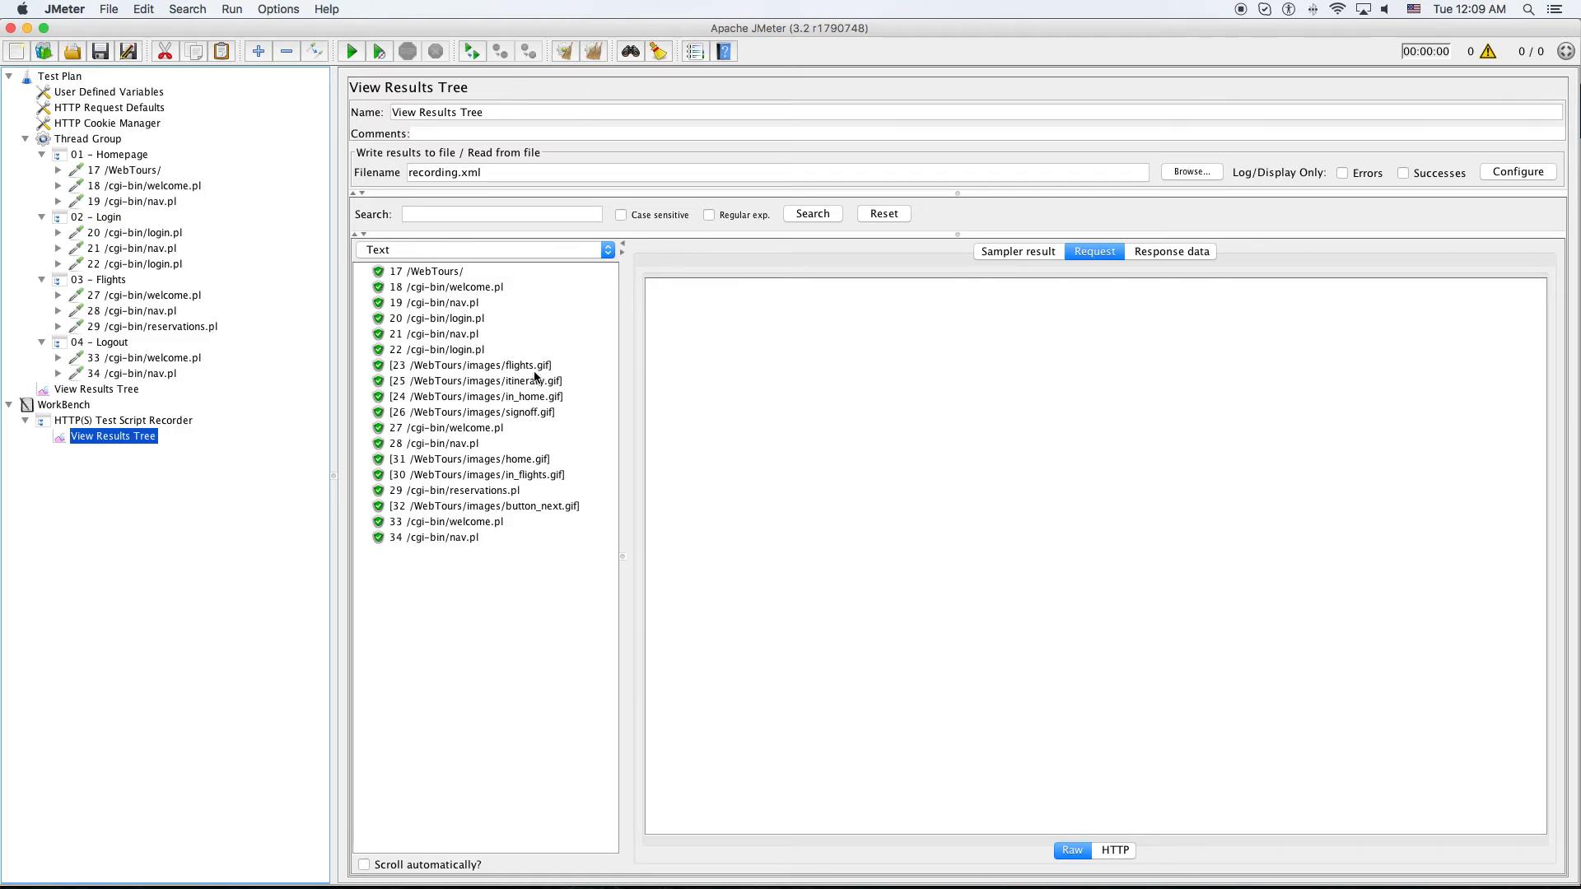
{"action": "left_click", "coordinate": [448, 365]}
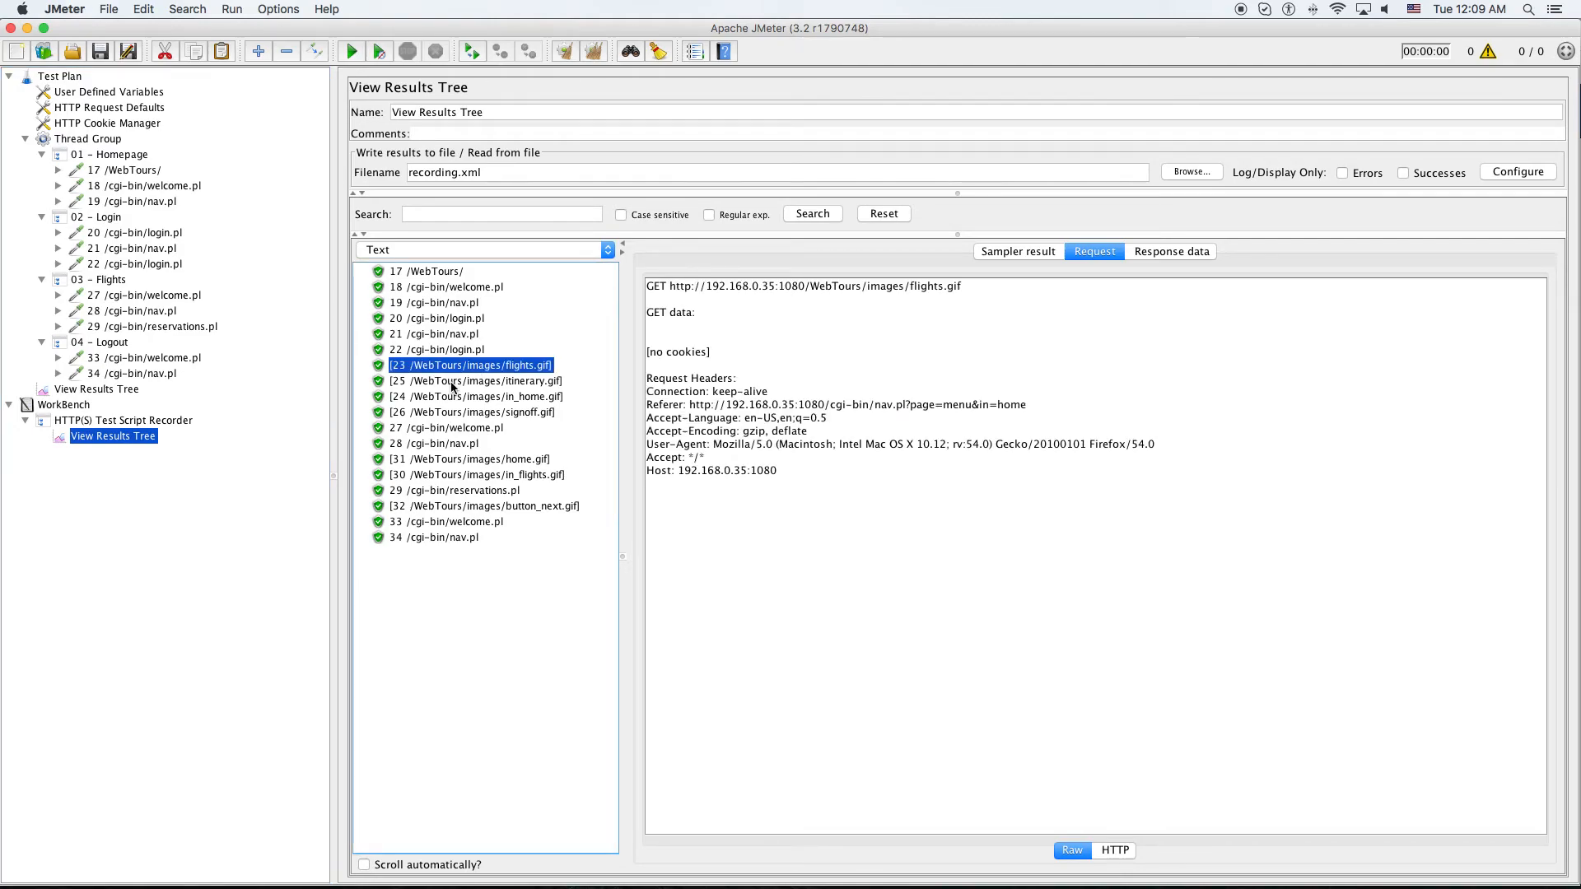
{"action": "left_click", "coordinate": [1148, 250]}
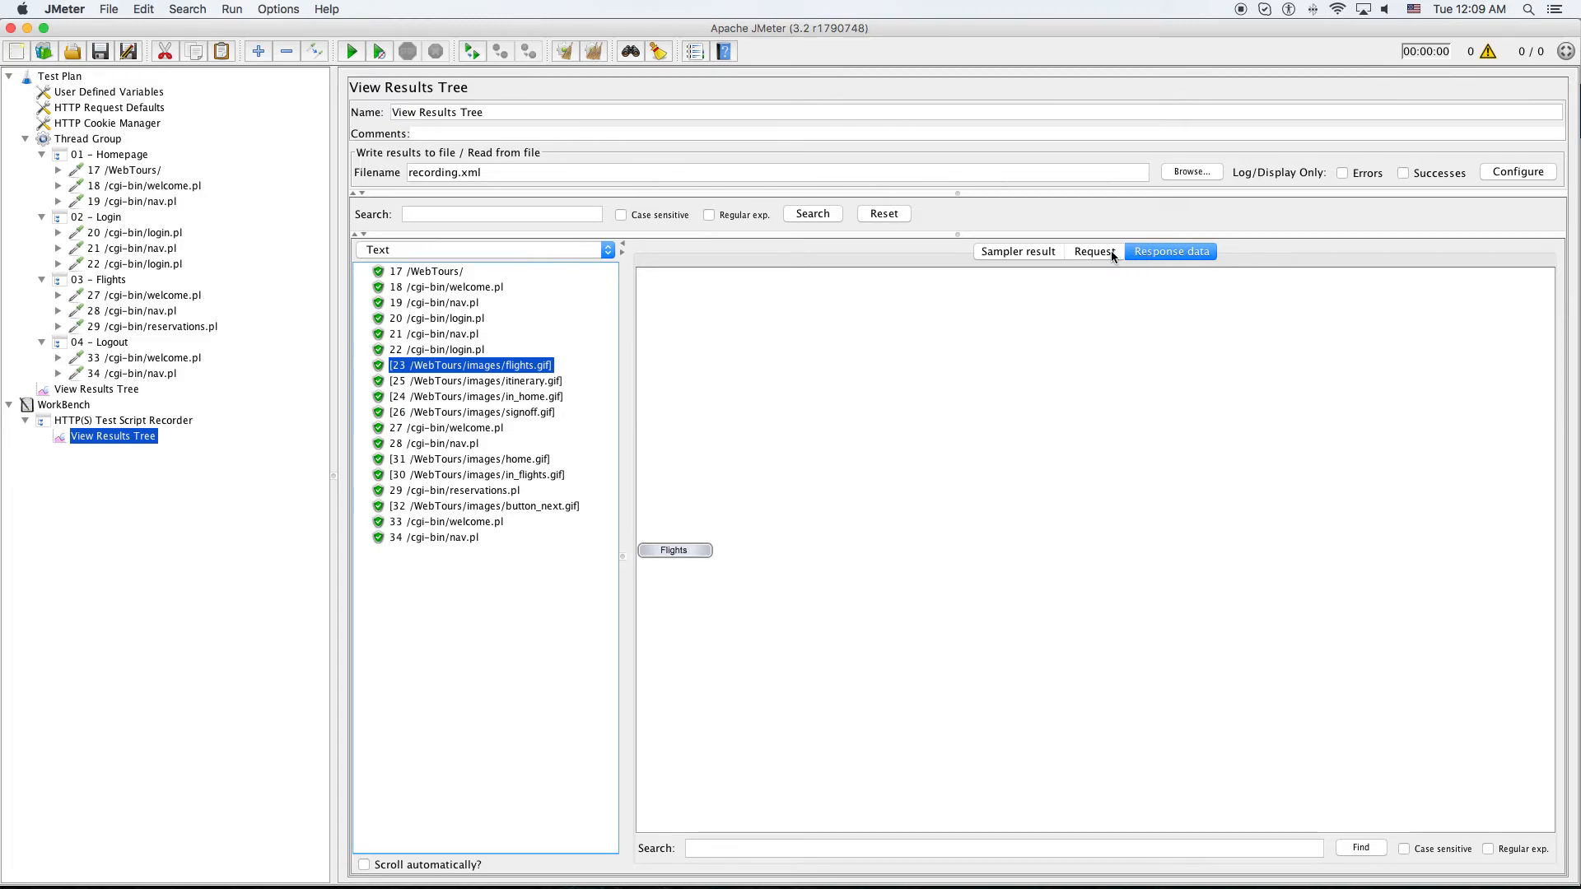
{"action": "left_click", "coordinate": [1095, 251]}
{"action": "left_click", "coordinate": [558, 383]}
{"action": "left_click", "coordinate": [554, 400]}
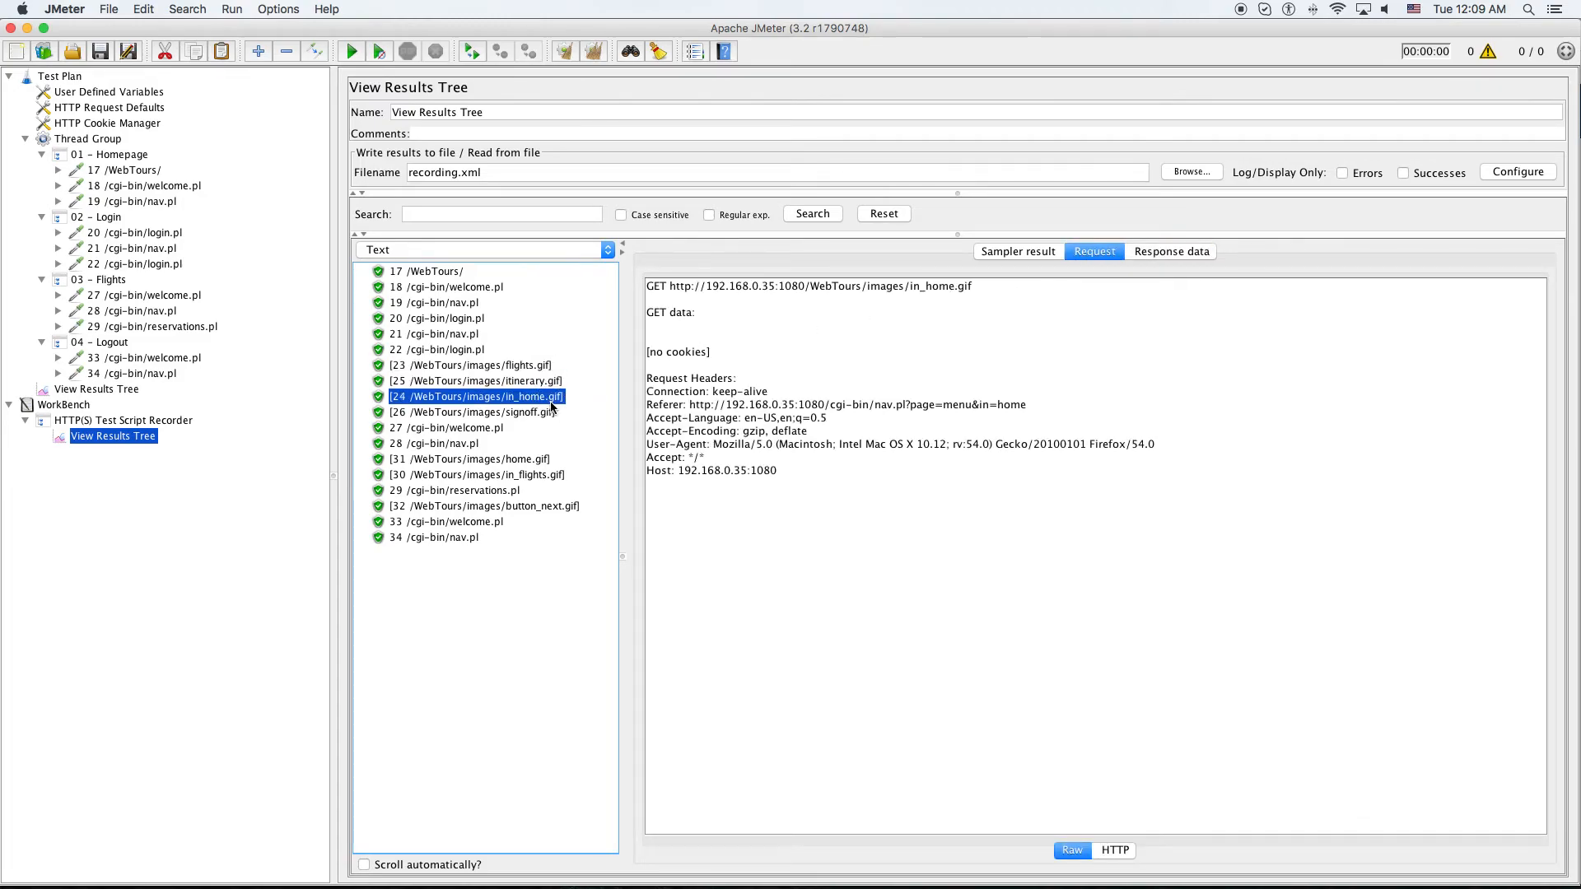
{"action": "left_click", "coordinate": [1161, 251]}
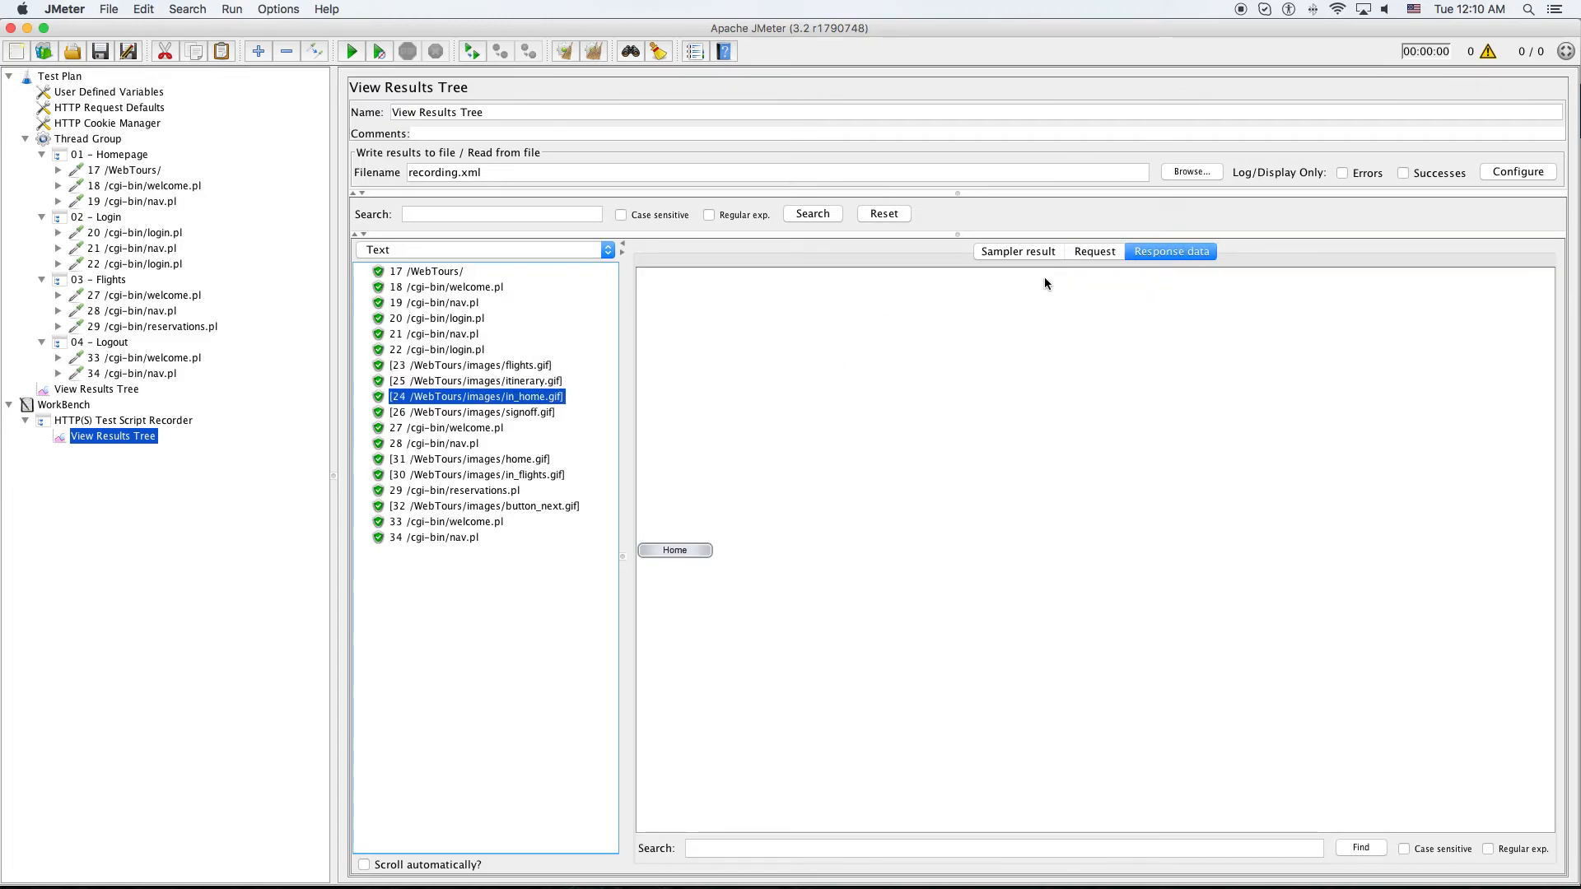
{"action": "left_click", "coordinate": [1096, 250]}
Step: Stop the HTTP(S) Test Script Recorder and reopen its View Results Tree
{"action": "key", "text": "ctrl+Up"}
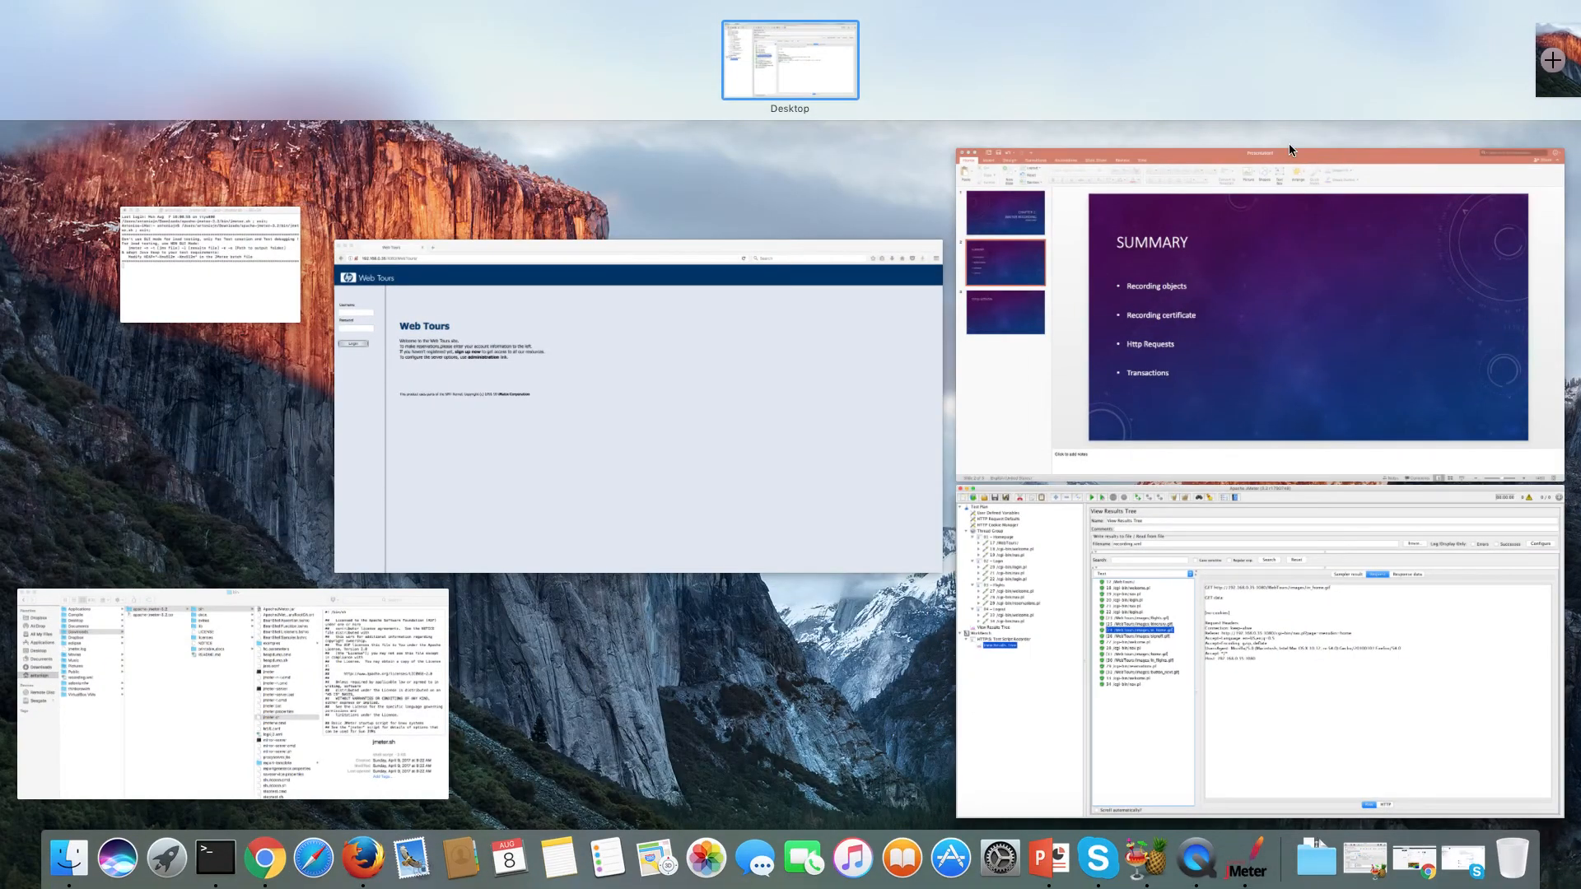
{"action": "left_click", "coordinate": [1161, 520]}
{"action": "left_click", "coordinate": [123, 420]}
{"action": "left_click", "coordinate": [951, 185]}
{"action": "left_click", "coordinate": [136, 436]}
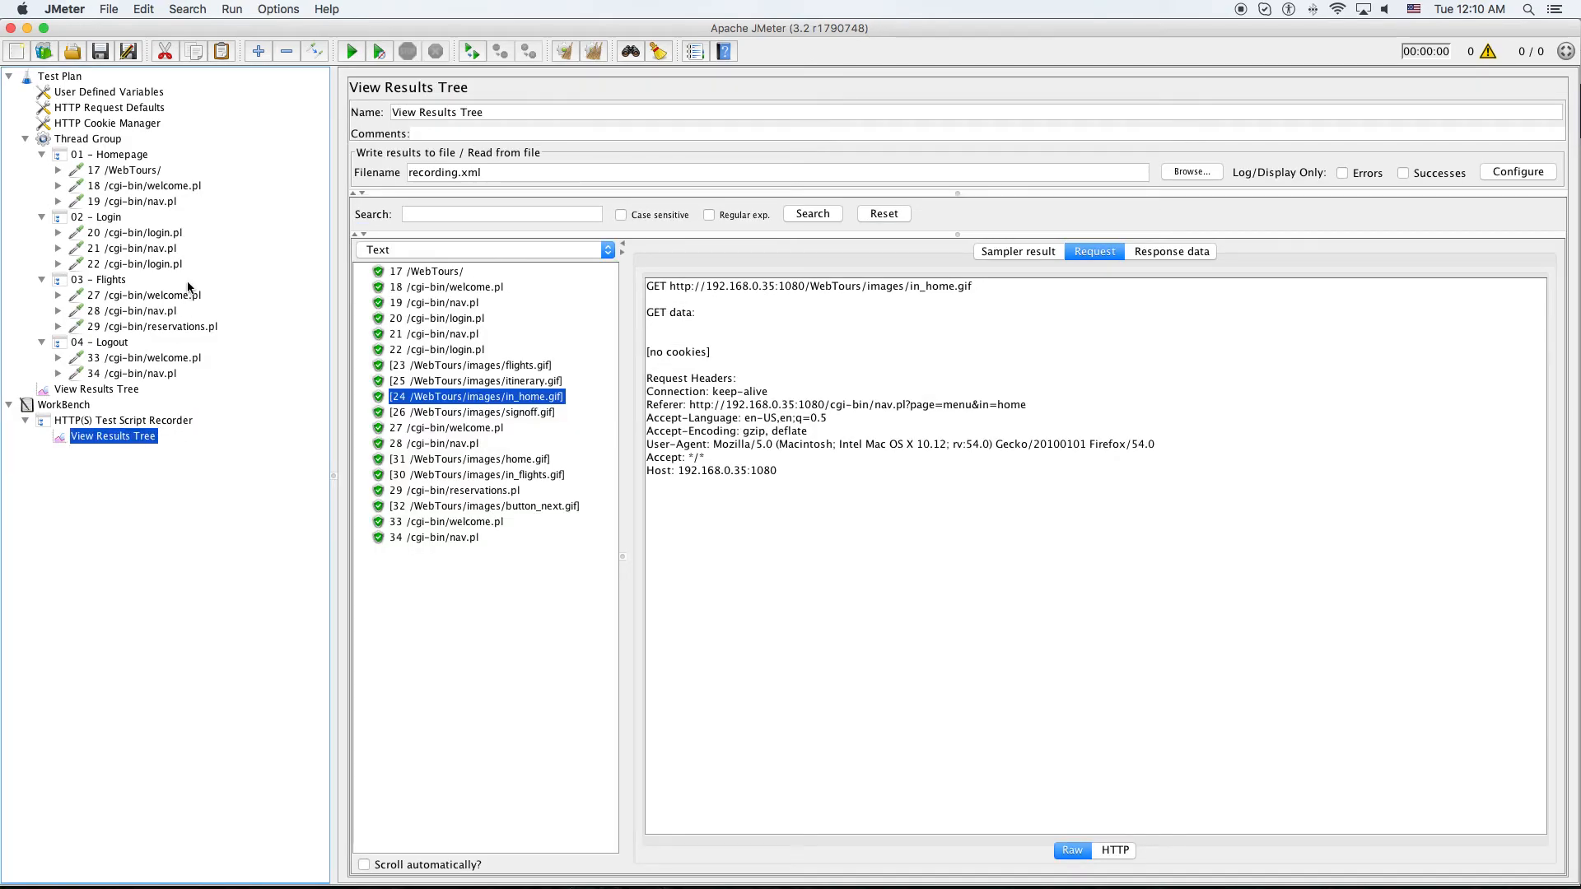
Step: Copy the userSession value from the 20 /cgi-bin/login.pl request and search the recorder's View Results Tree for it
{"action": "left_click", "coordinate": [161, 238]}
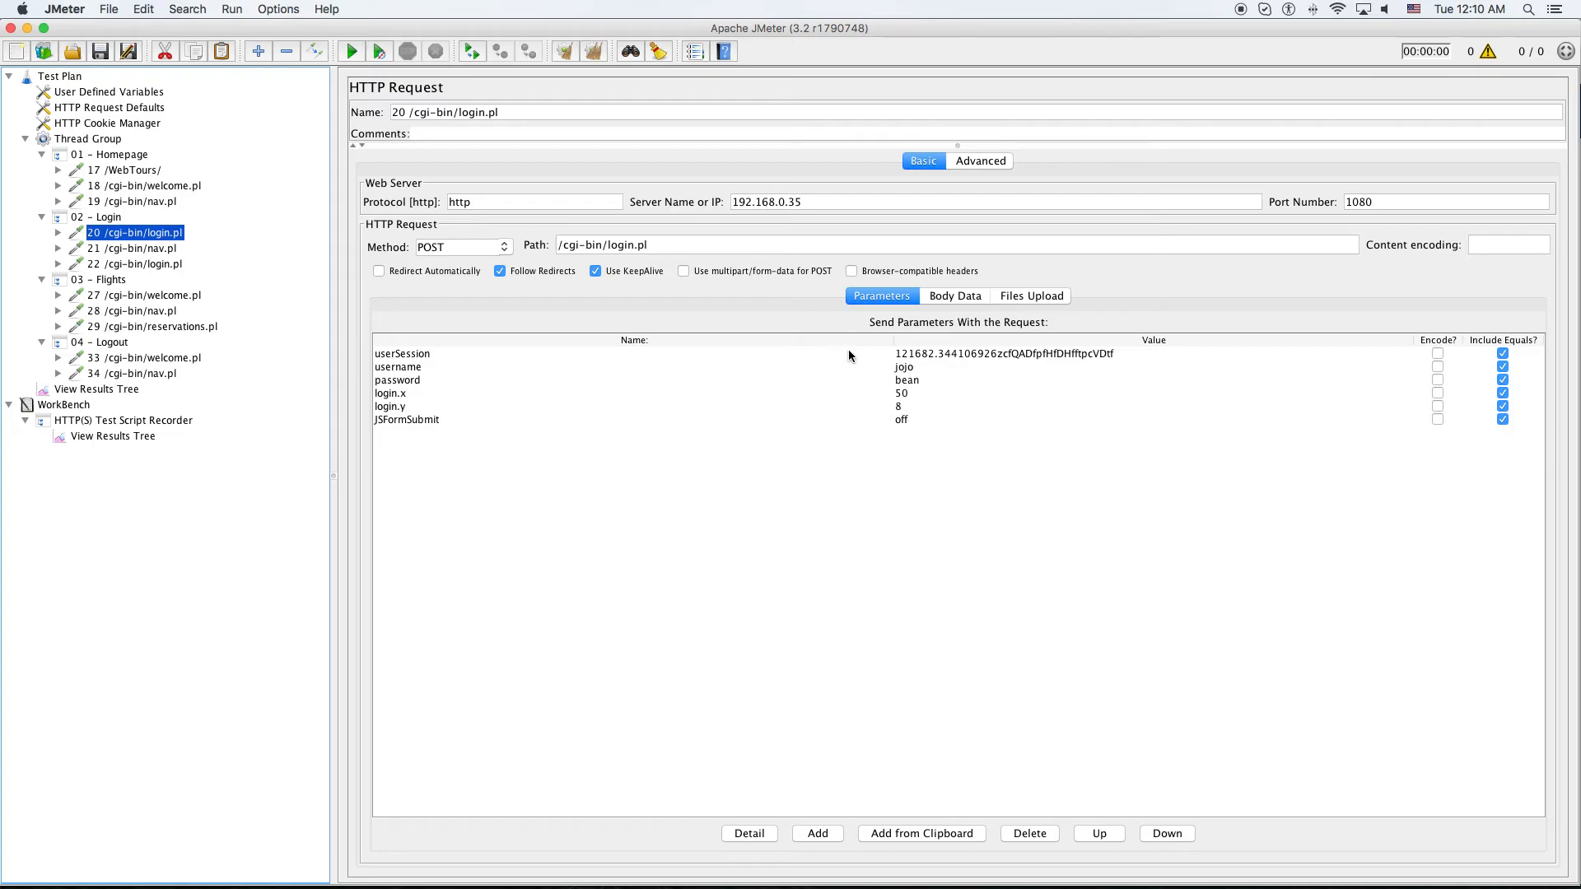
{"action": "double_click", "coordinate": [935, 355]}
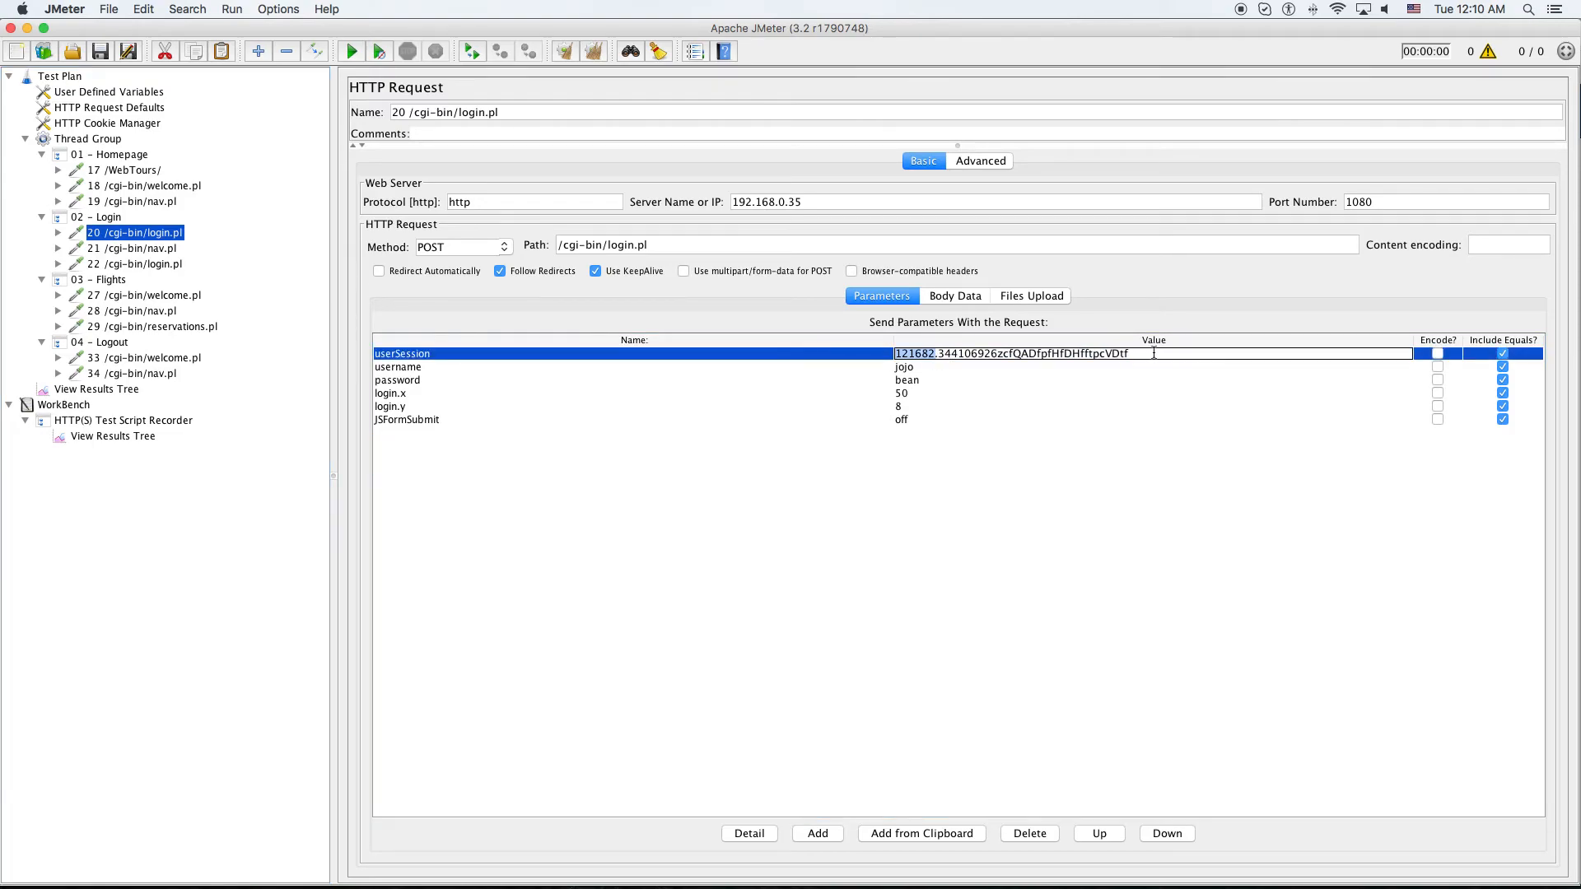
{"action": "left_click_drag", "start_coordinate": [1152, 354], "coordinate": [823, 342]}
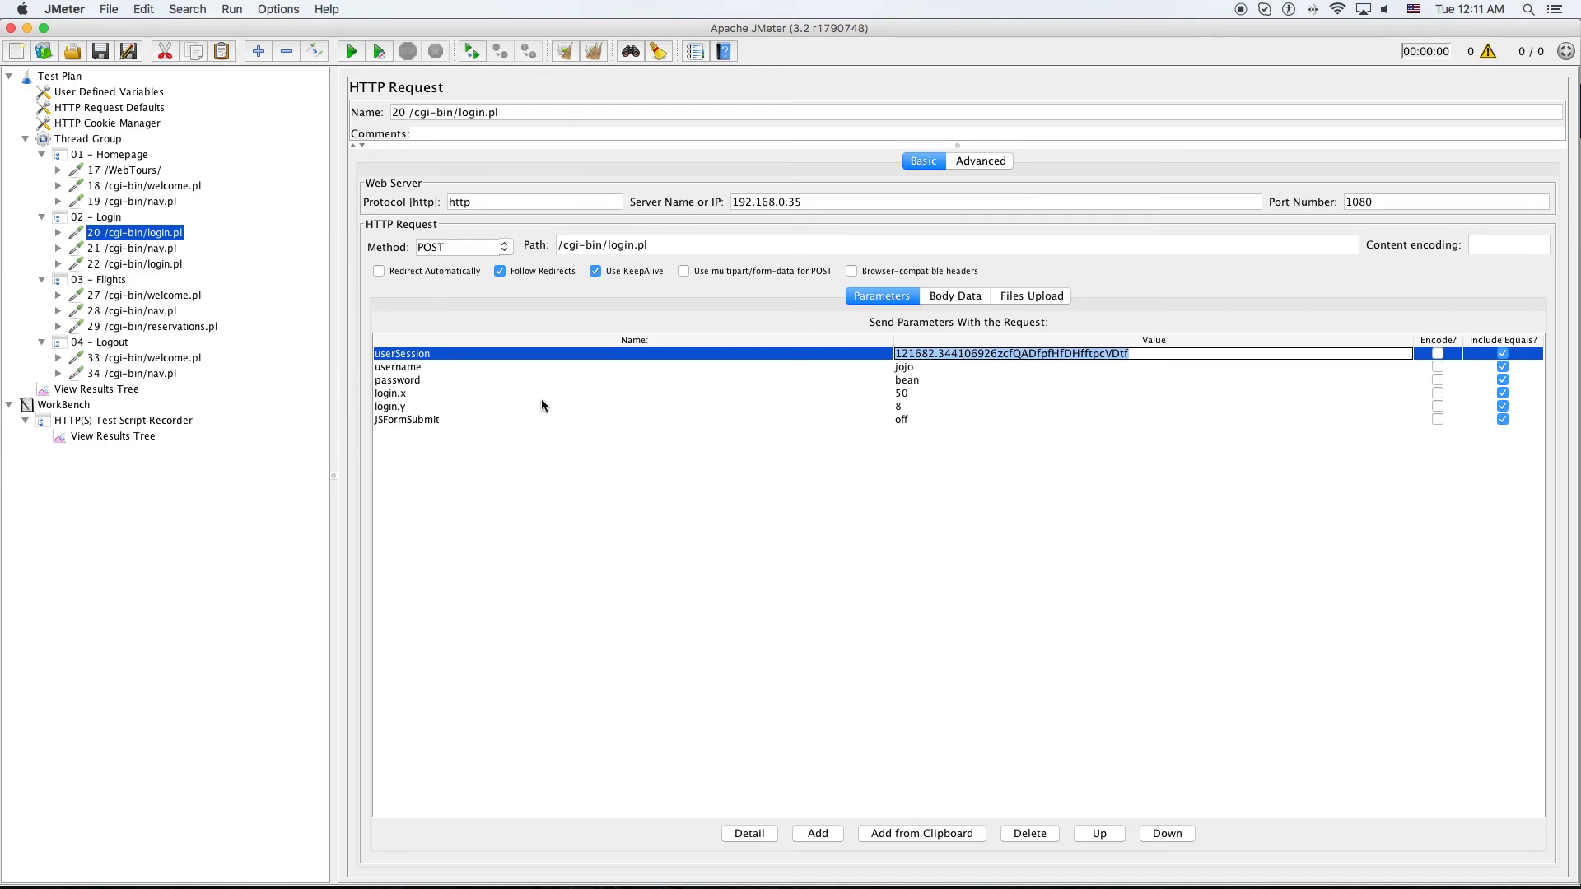
{"action": "left_click", "coordinate": [132, 437]}
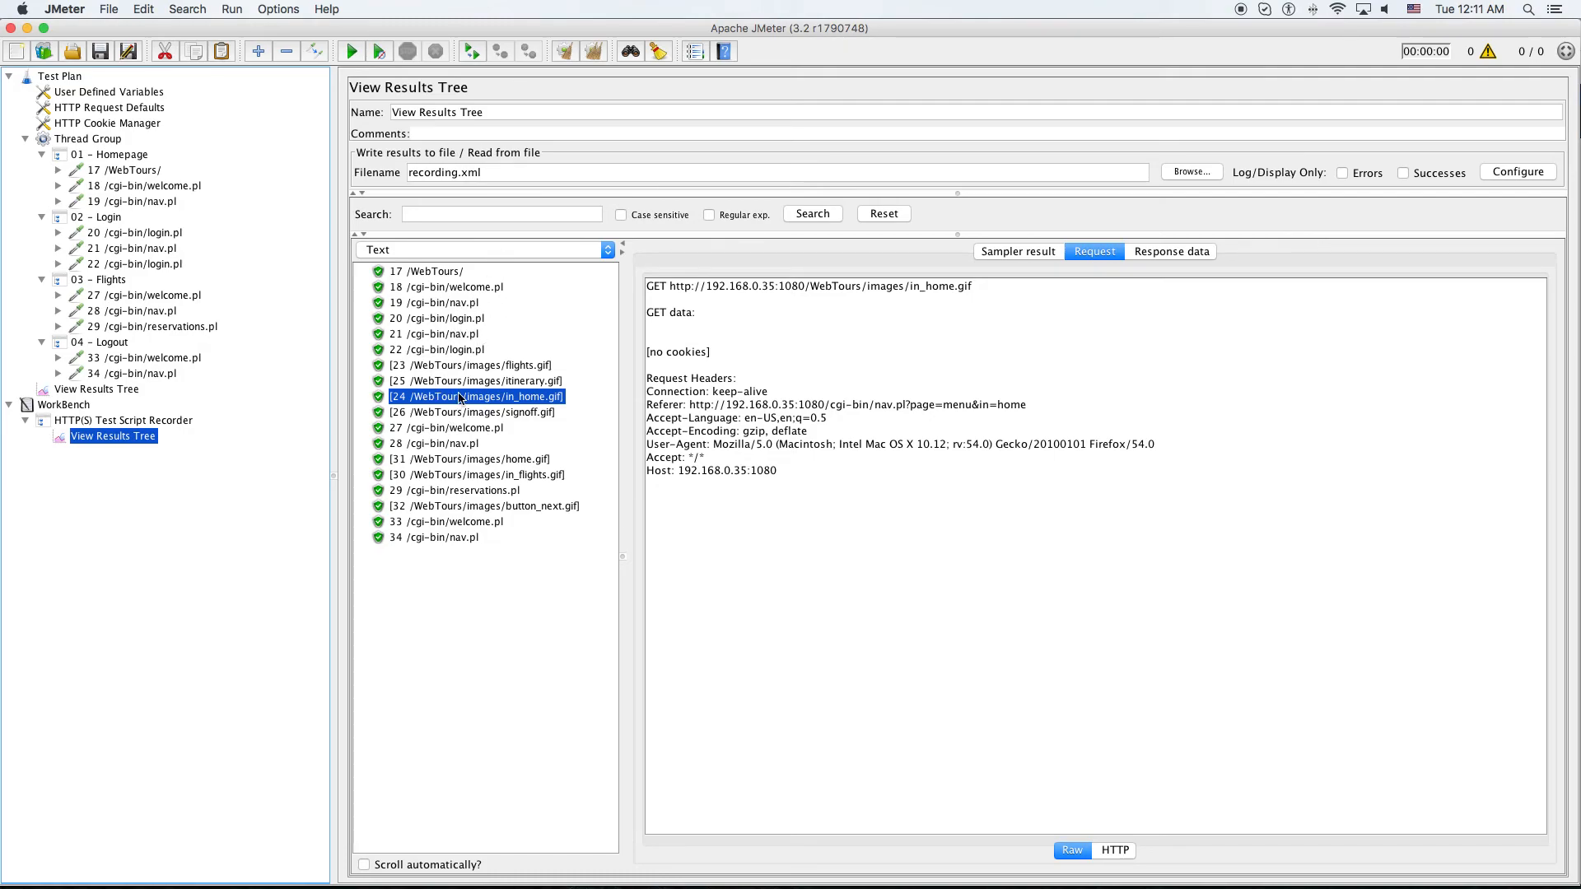
{"action": "left_click", "coordinate": [127, 232]}
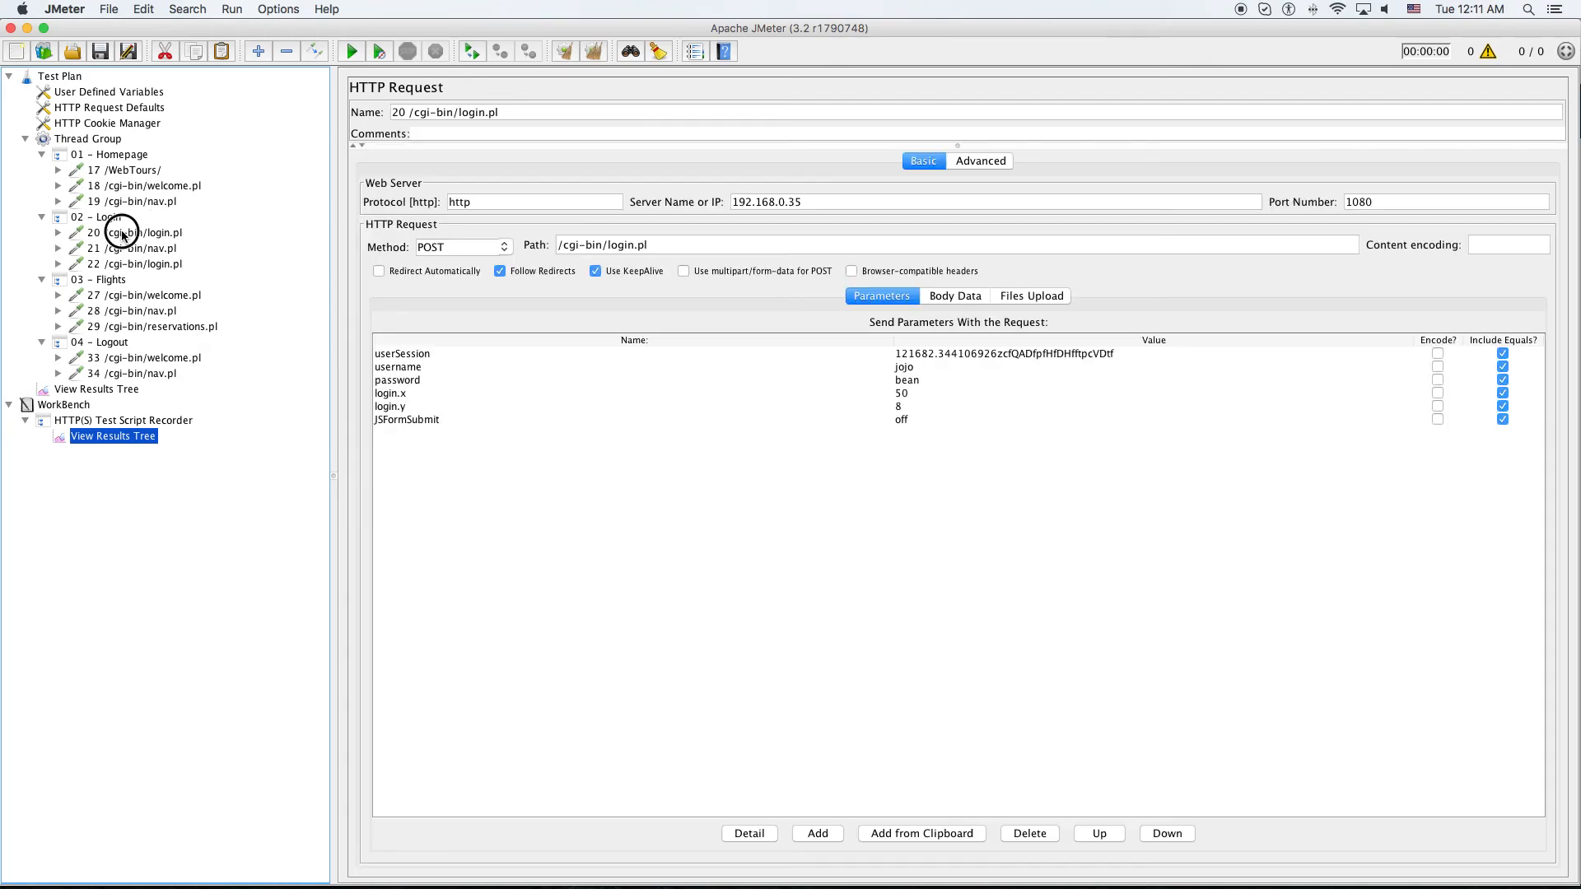
{"action": "double_click", "coordinate": [995, 356]}
{"action": "key", "text": "super+c"}
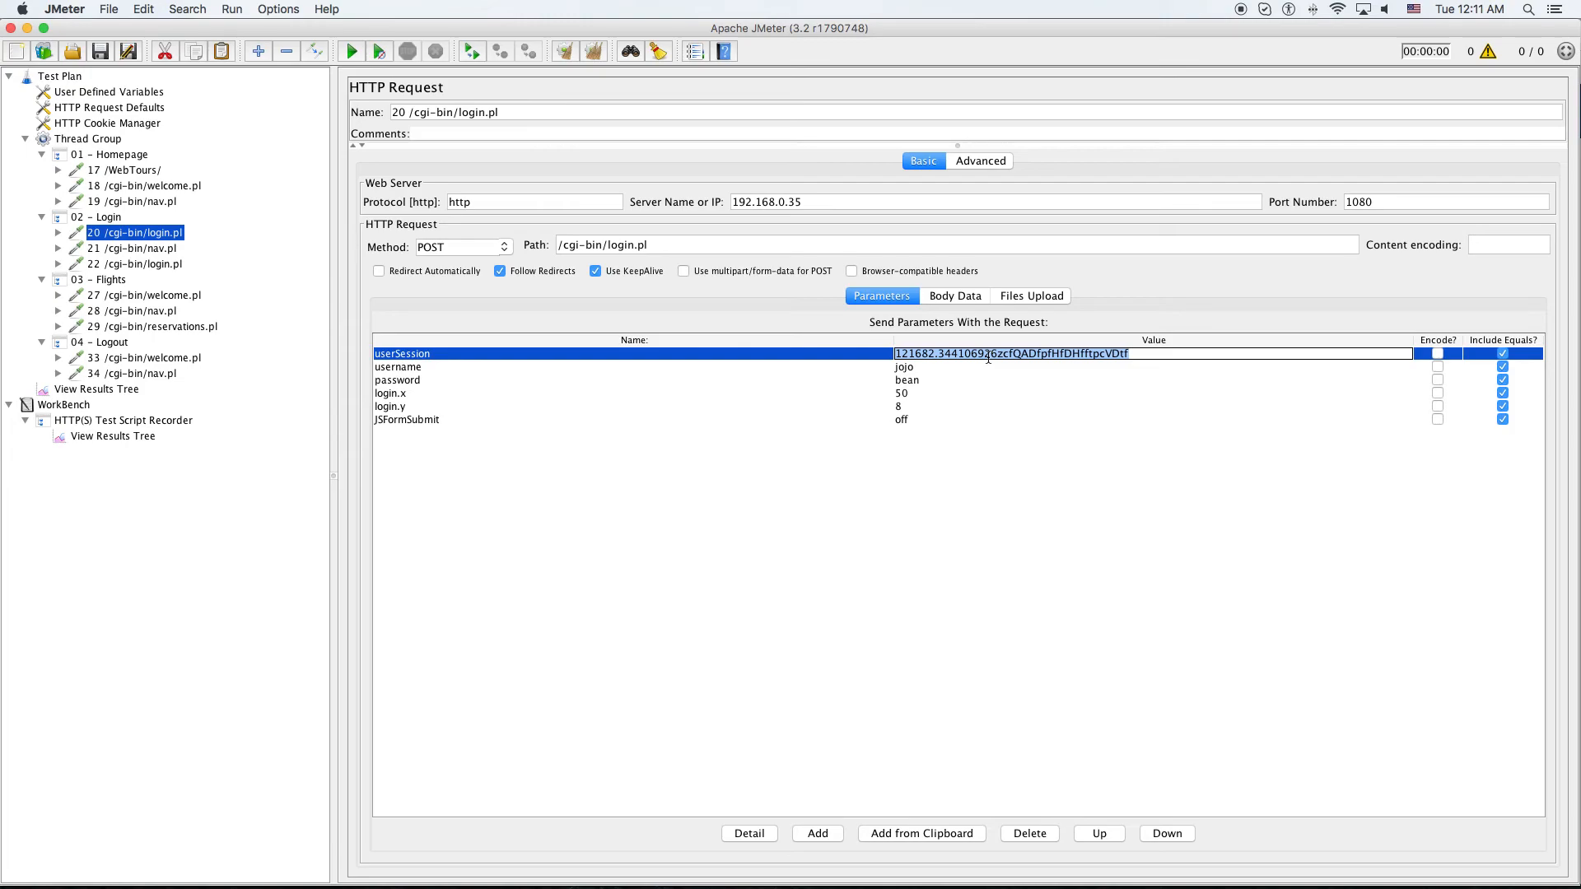
{"action": "left_click", "coordinate": [152, 438]}
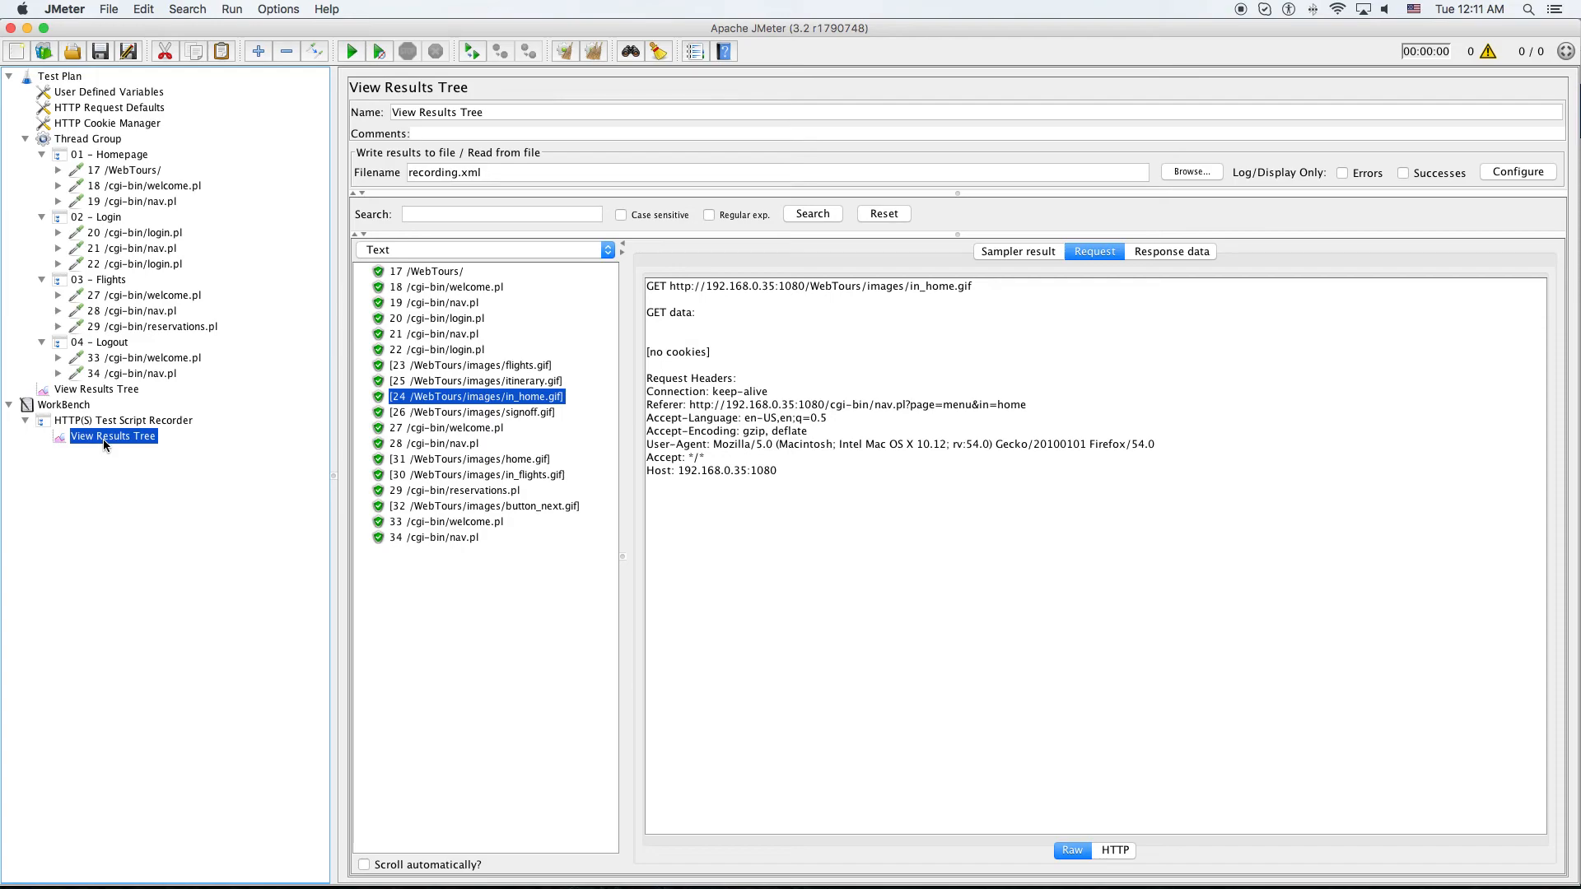
{"action": "left_click", "coordinate": [467, 213]}
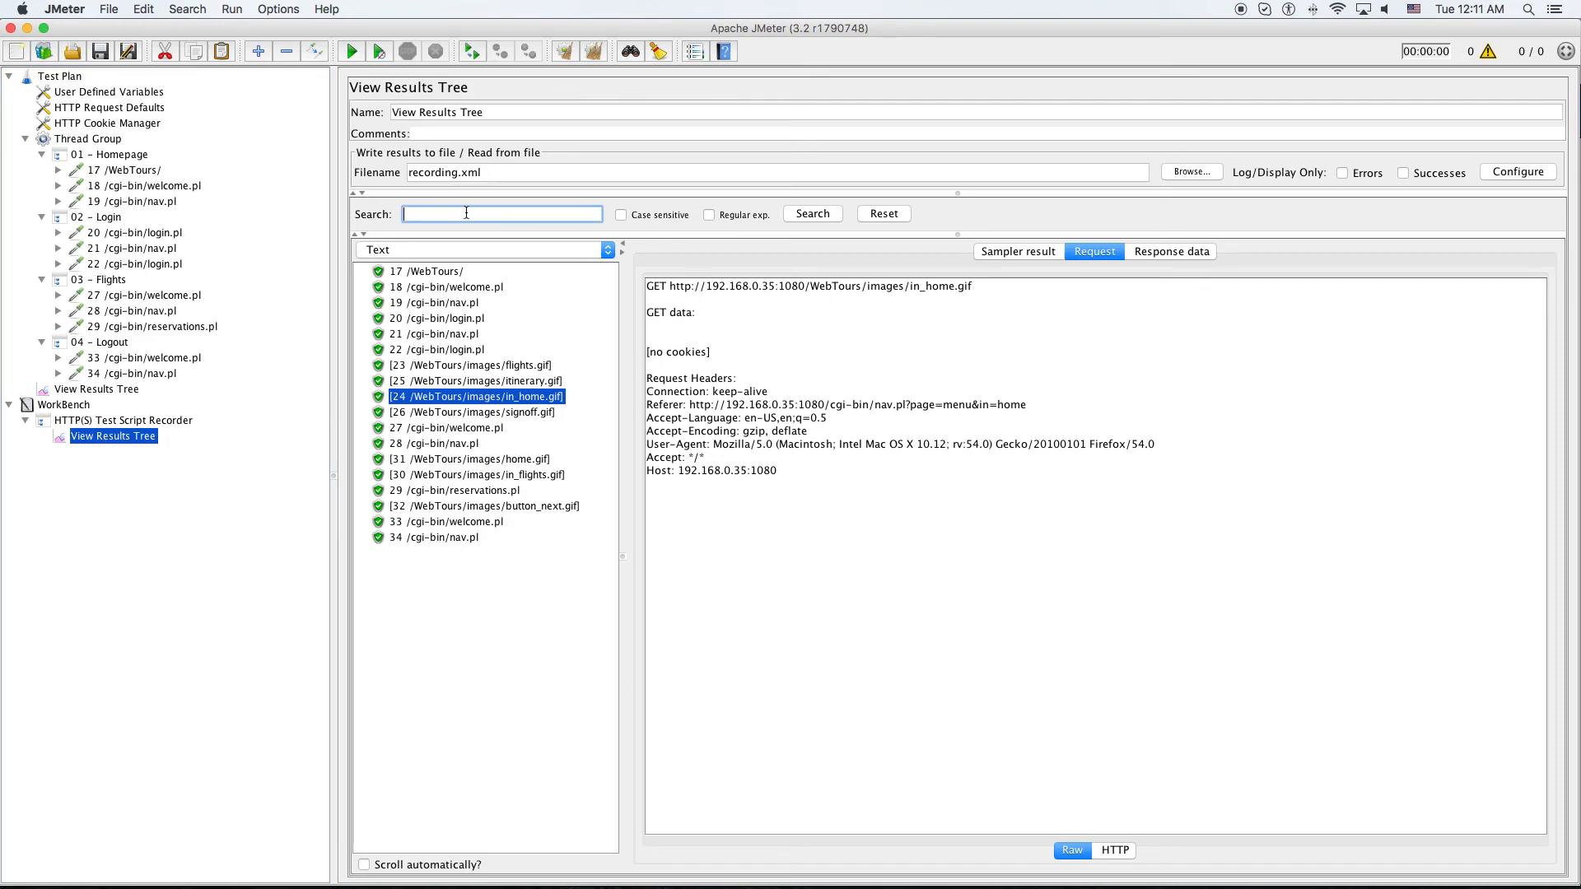
{"action": "key", "text": "super+v"}
{"action": "left_click", "coordinate": [797, 214]}
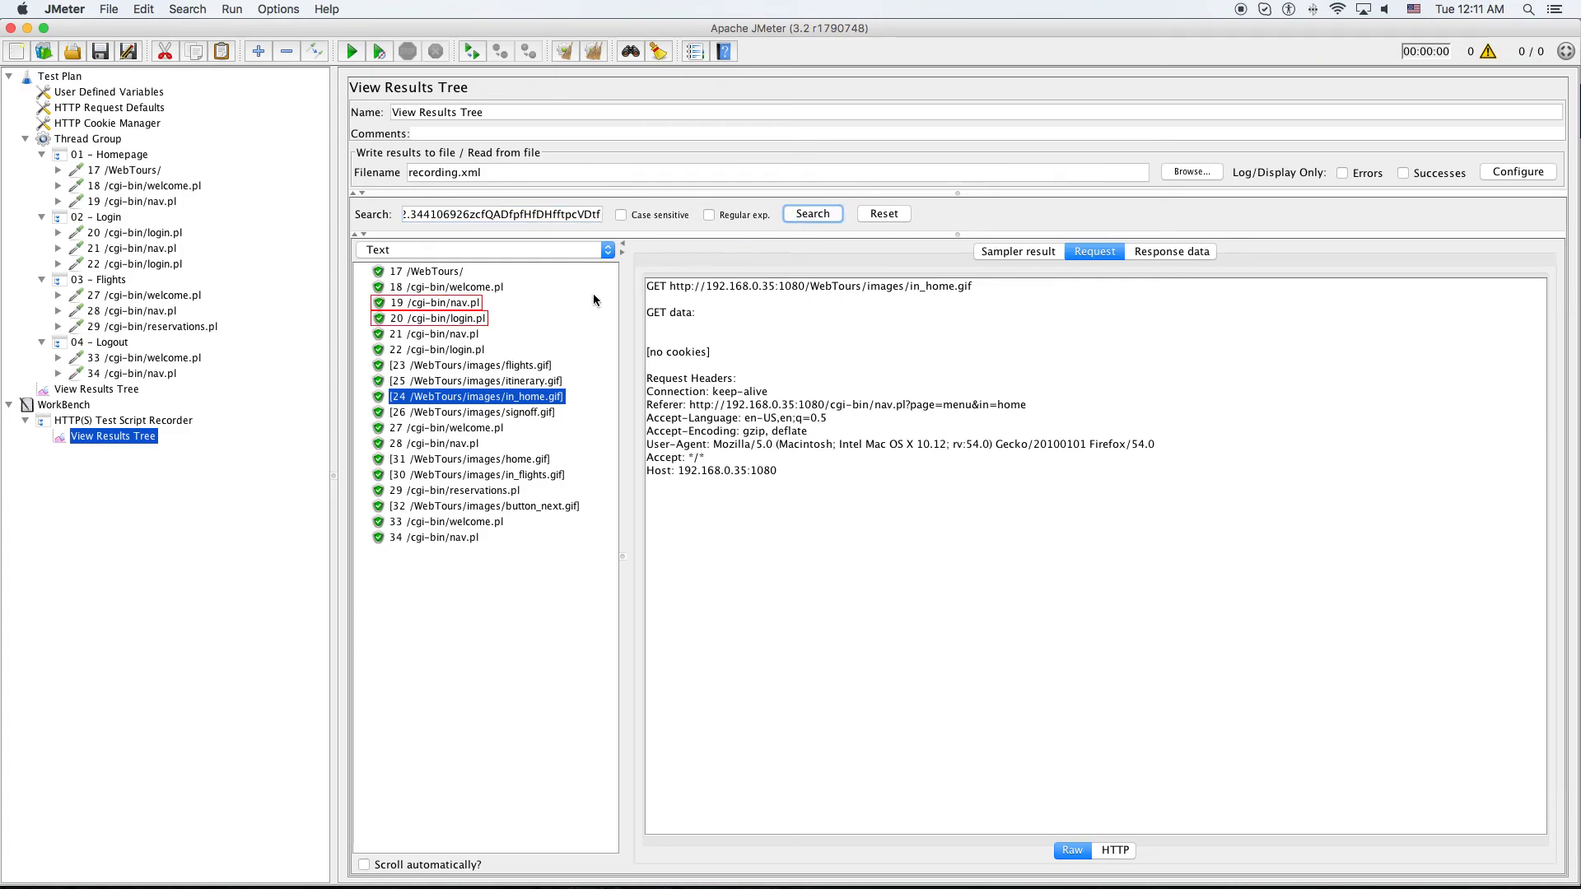
Step: Find the userSession value in the response data of 19 /cgi-bin/nav.pl and highlight the hidden input line containing it
{"action": "left_click", "coordinate": [431, 305]}
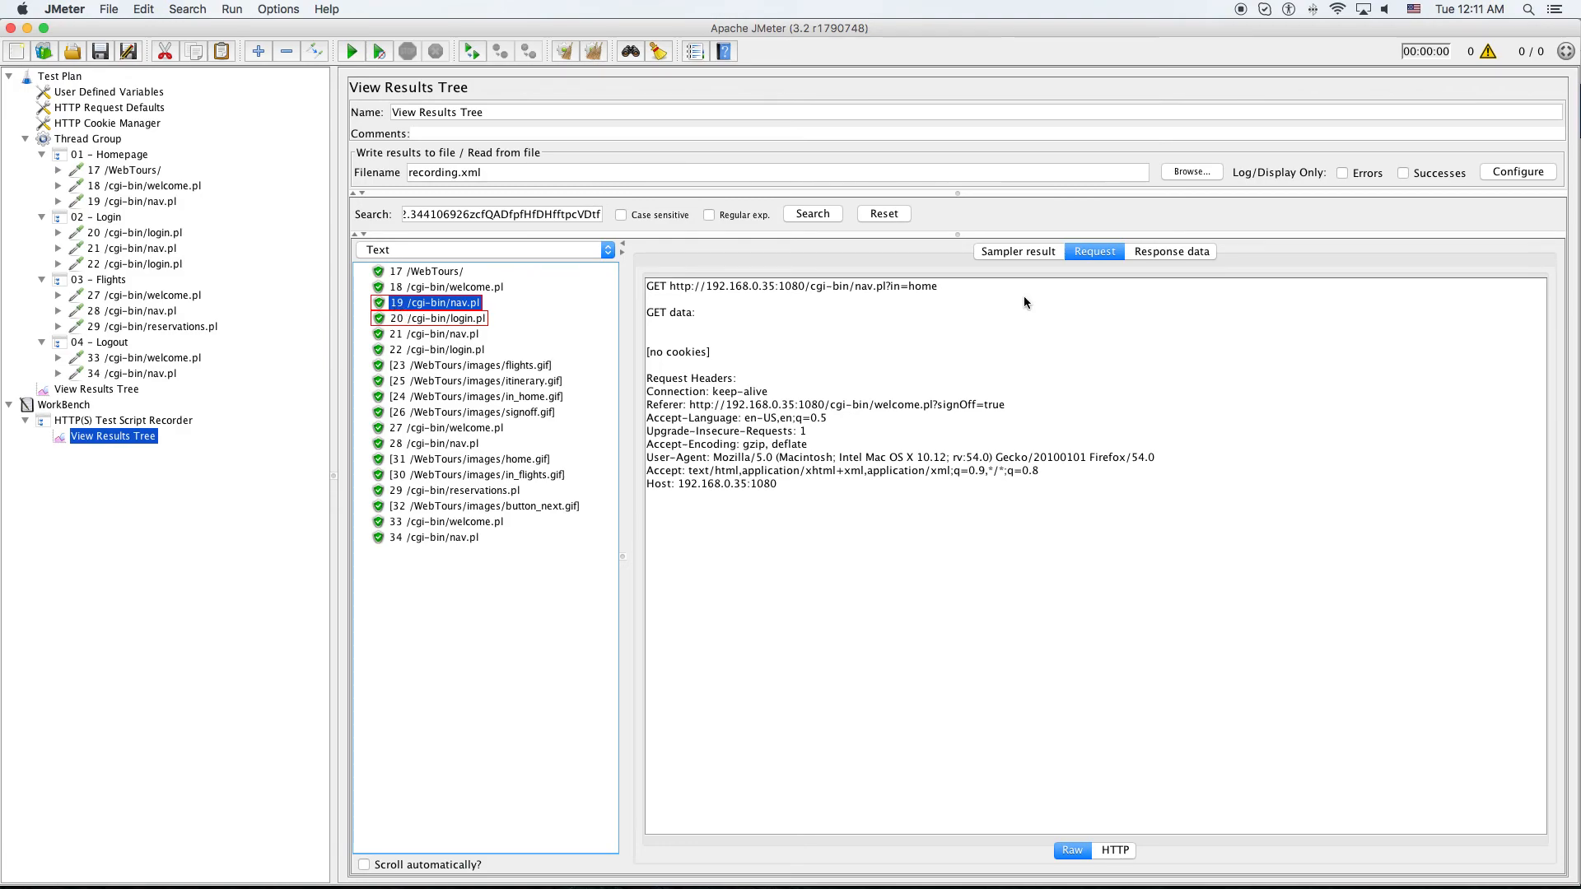
{"action": "left_click", "coordinate": [1151, 252]}
{"action": "left_click", "coordinate": [938, 848]}
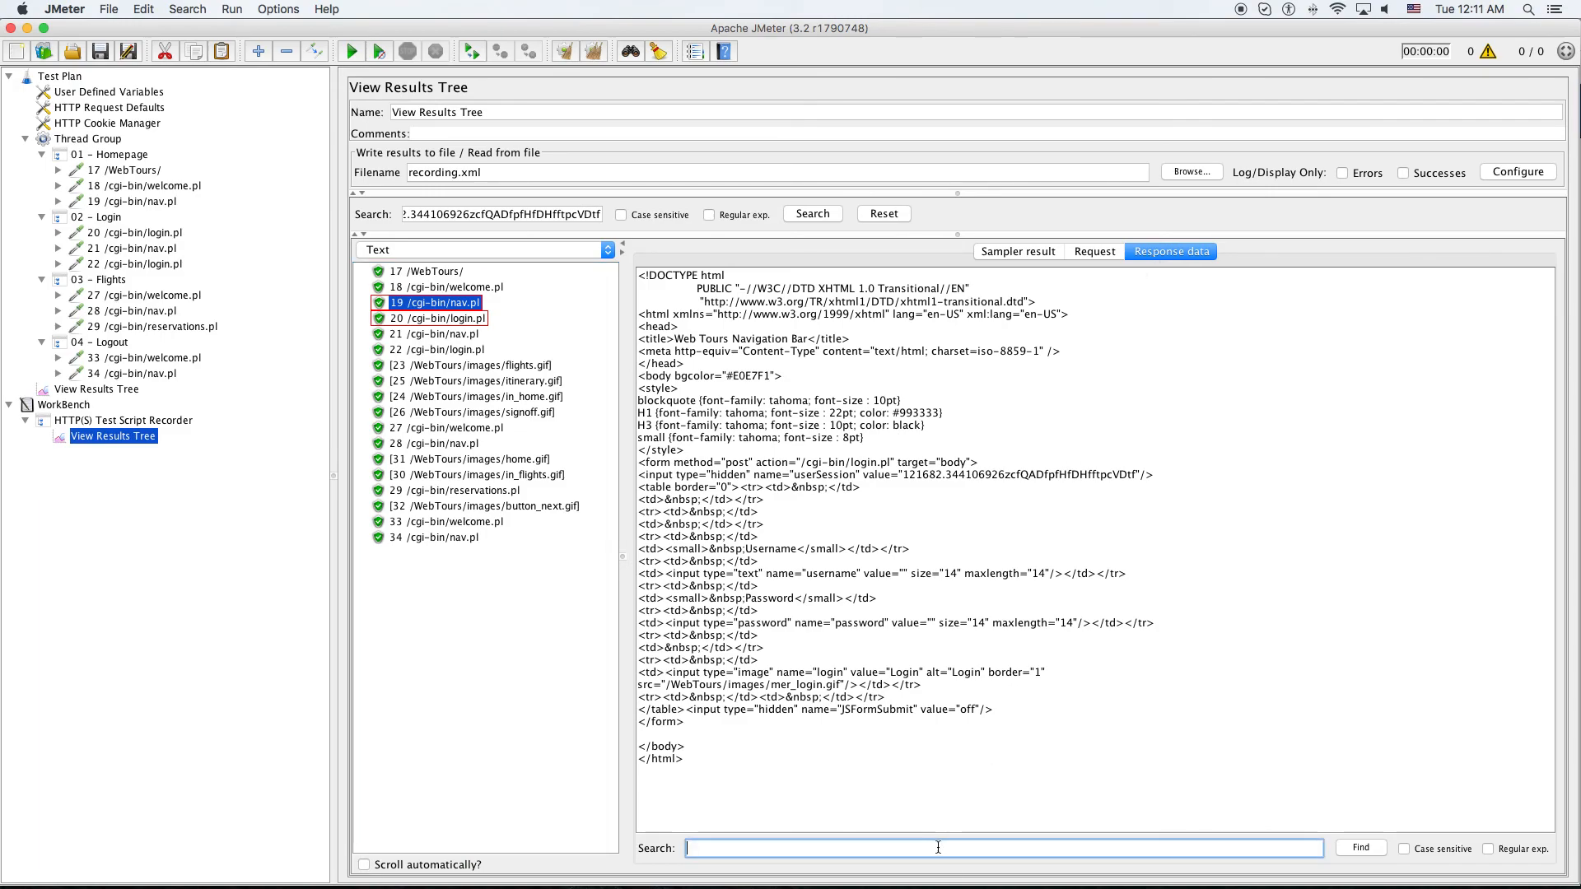
{"action": "type", "text": "121682.344106926zcfQADfpfHfDHfftpcVDtf"}
{"action": "left_click", "coordinate": [1360, 847]}
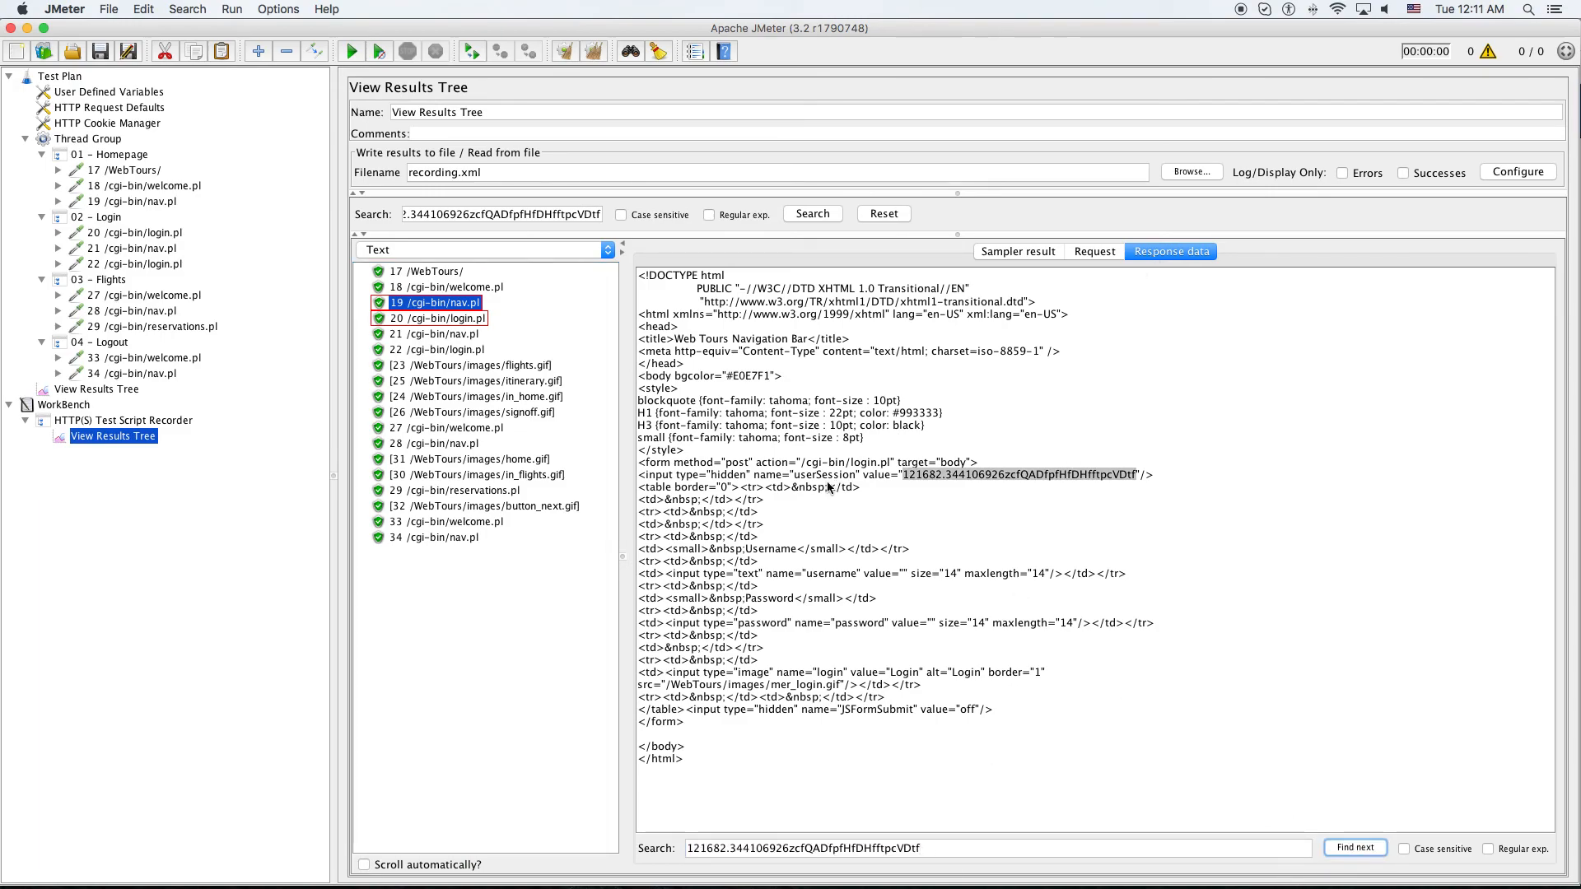
{"action": "left_click_drag", "start_coordinate": [871, 486], "coordinate": [643, 475]}
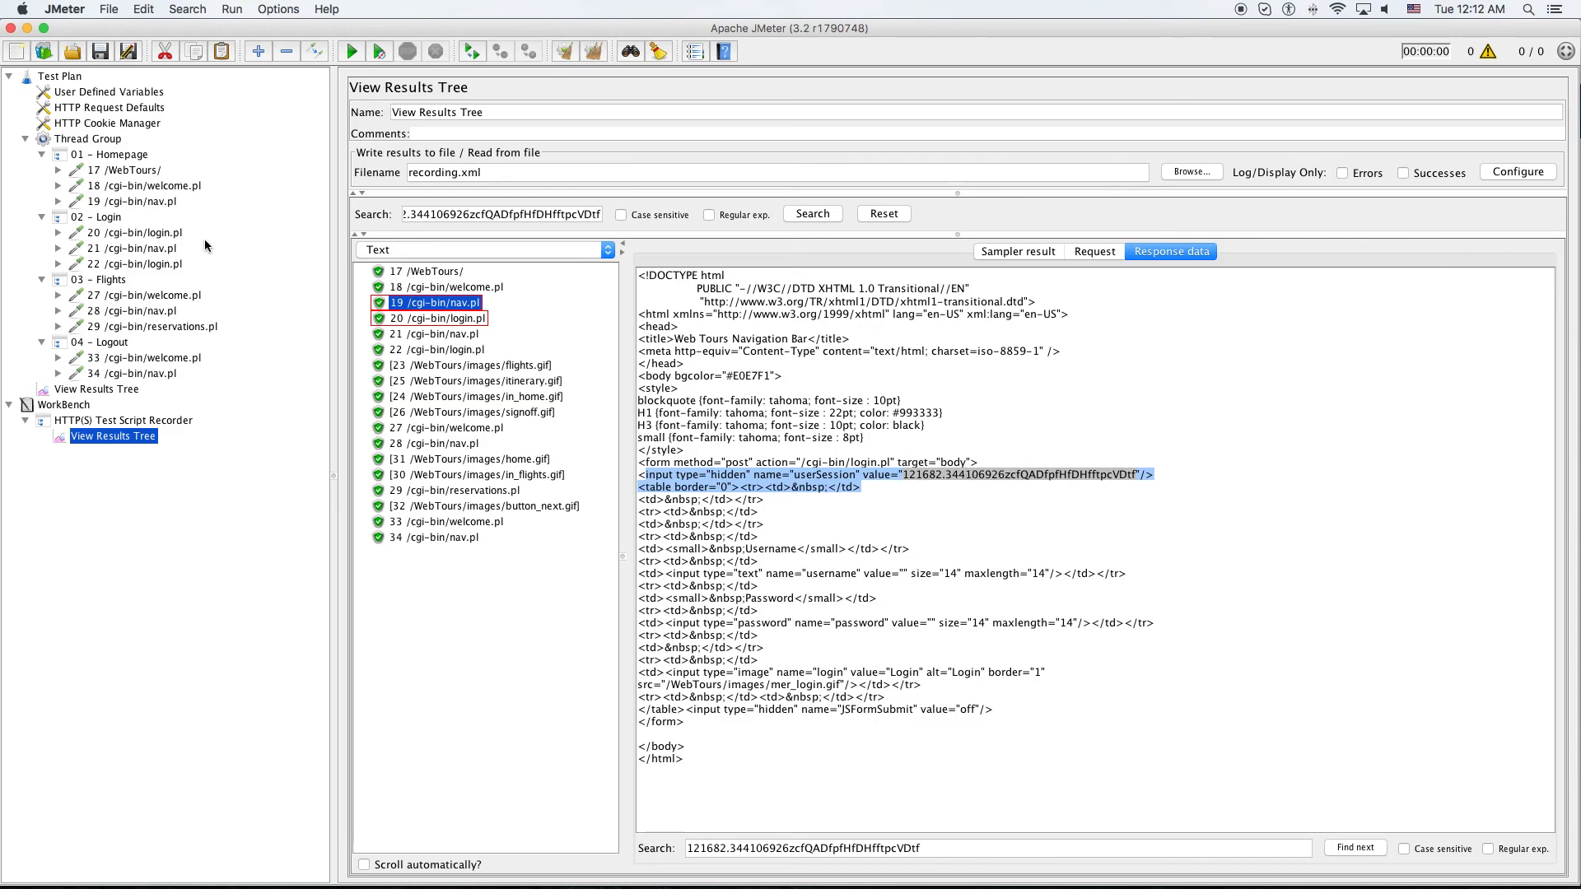
Step: Check the userSession parameter value sent by the 20 /cgi-bin/login.pl request under 02 - Login
{"action": "left_click", "coordinate": [130, 236]}
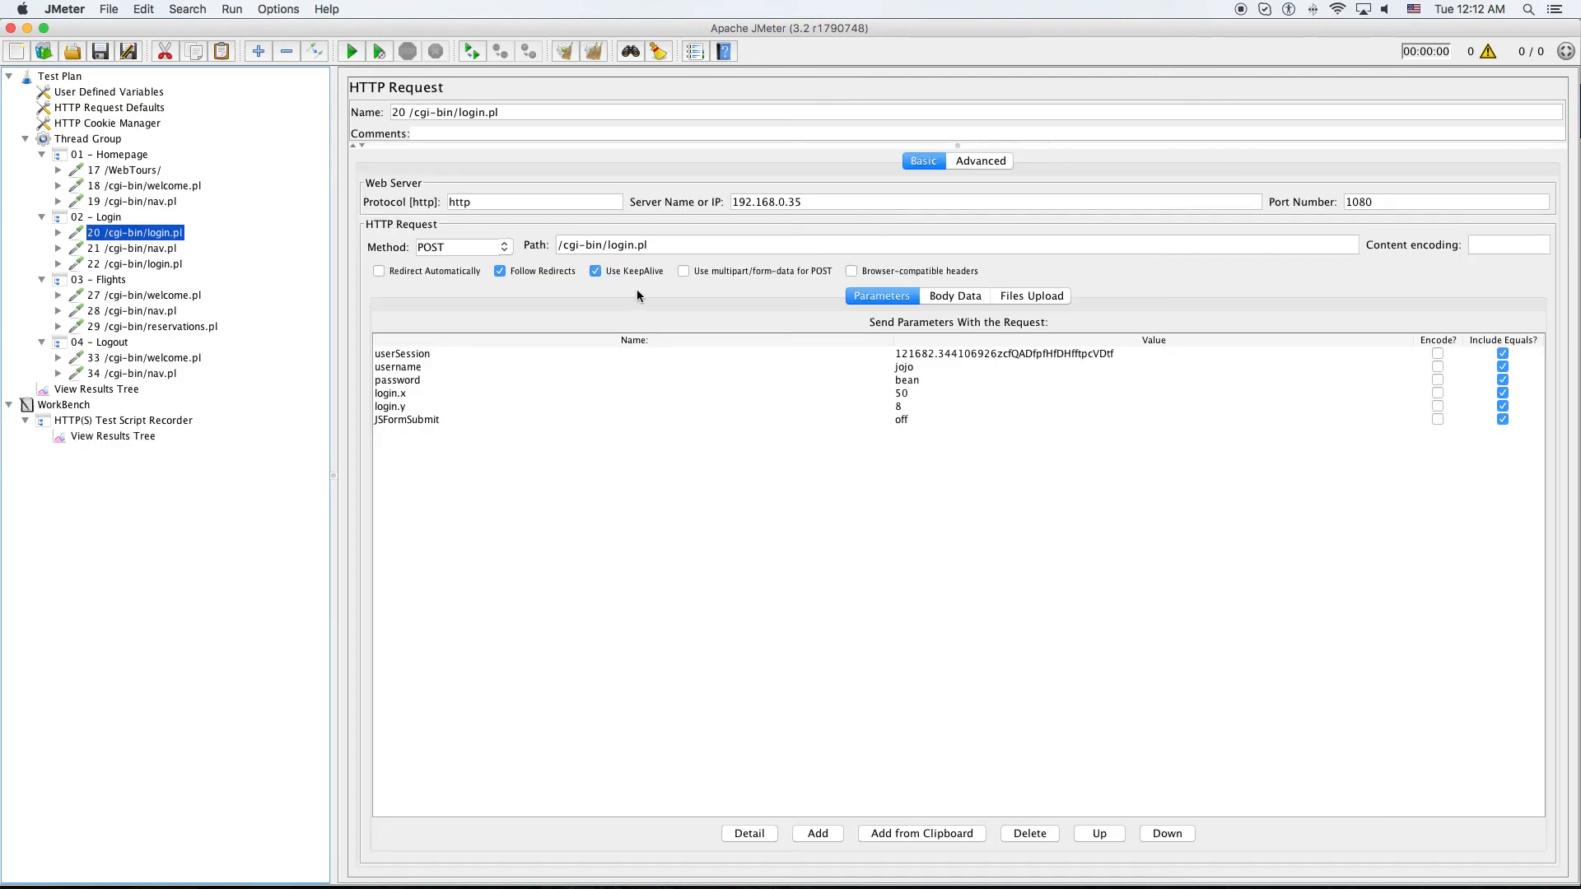
{"action": "double_click", "coordinate": [936, 353]}
{"action": "left_click", "coordinate": [1003, 354]}
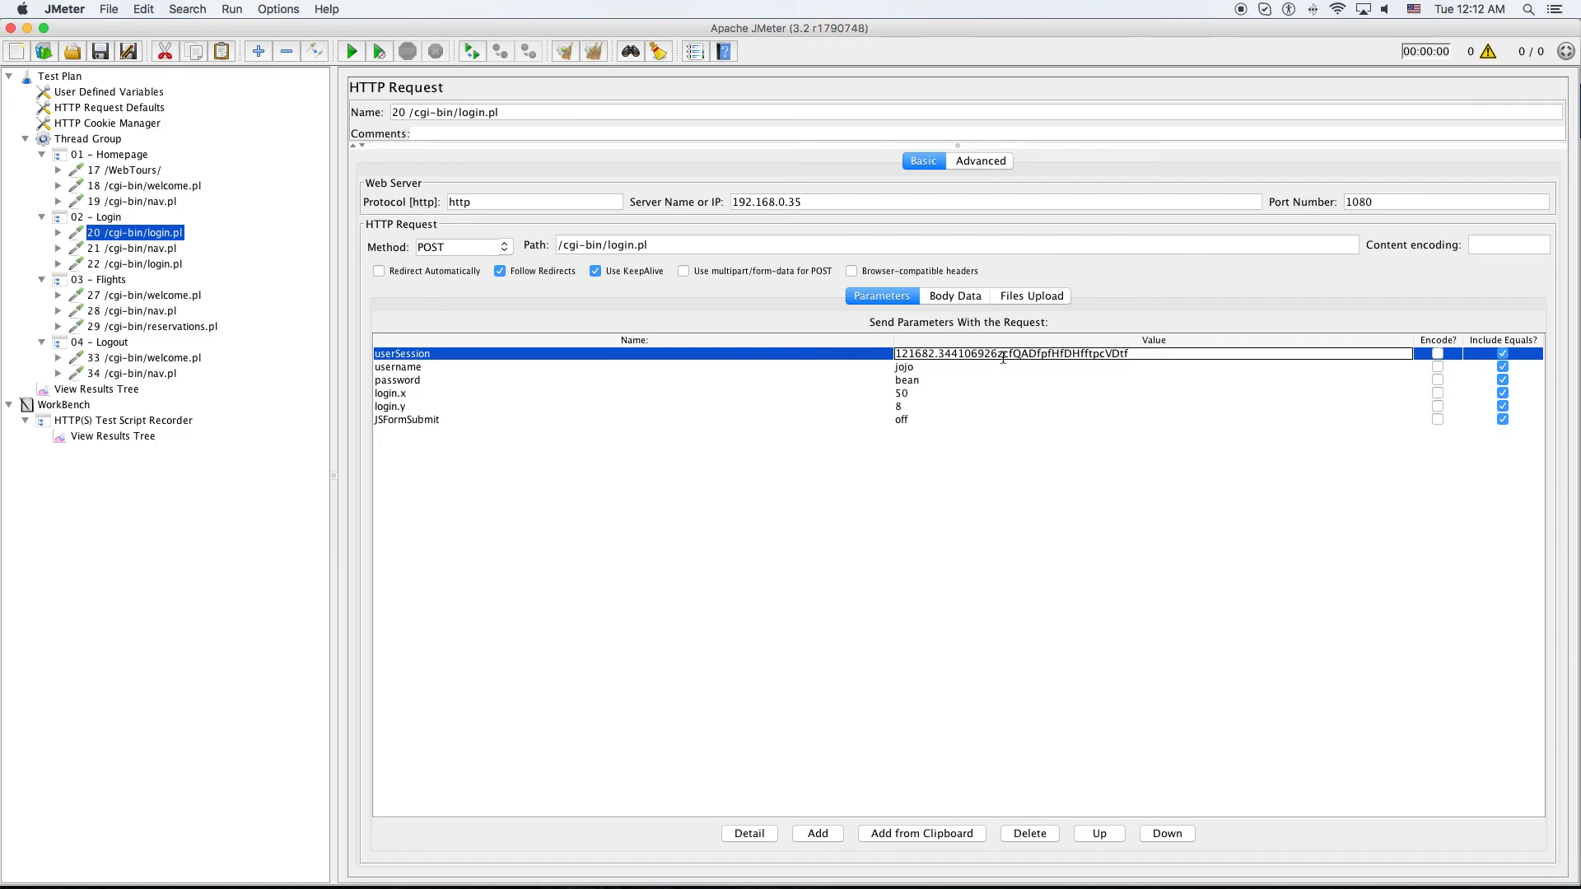
Step: Reopen the recorder's View Results Tree and examine the request headers of the 19 /cgi-bin/nav.pl sample
{"action": "left_click", "coordinate": [91, 437]}
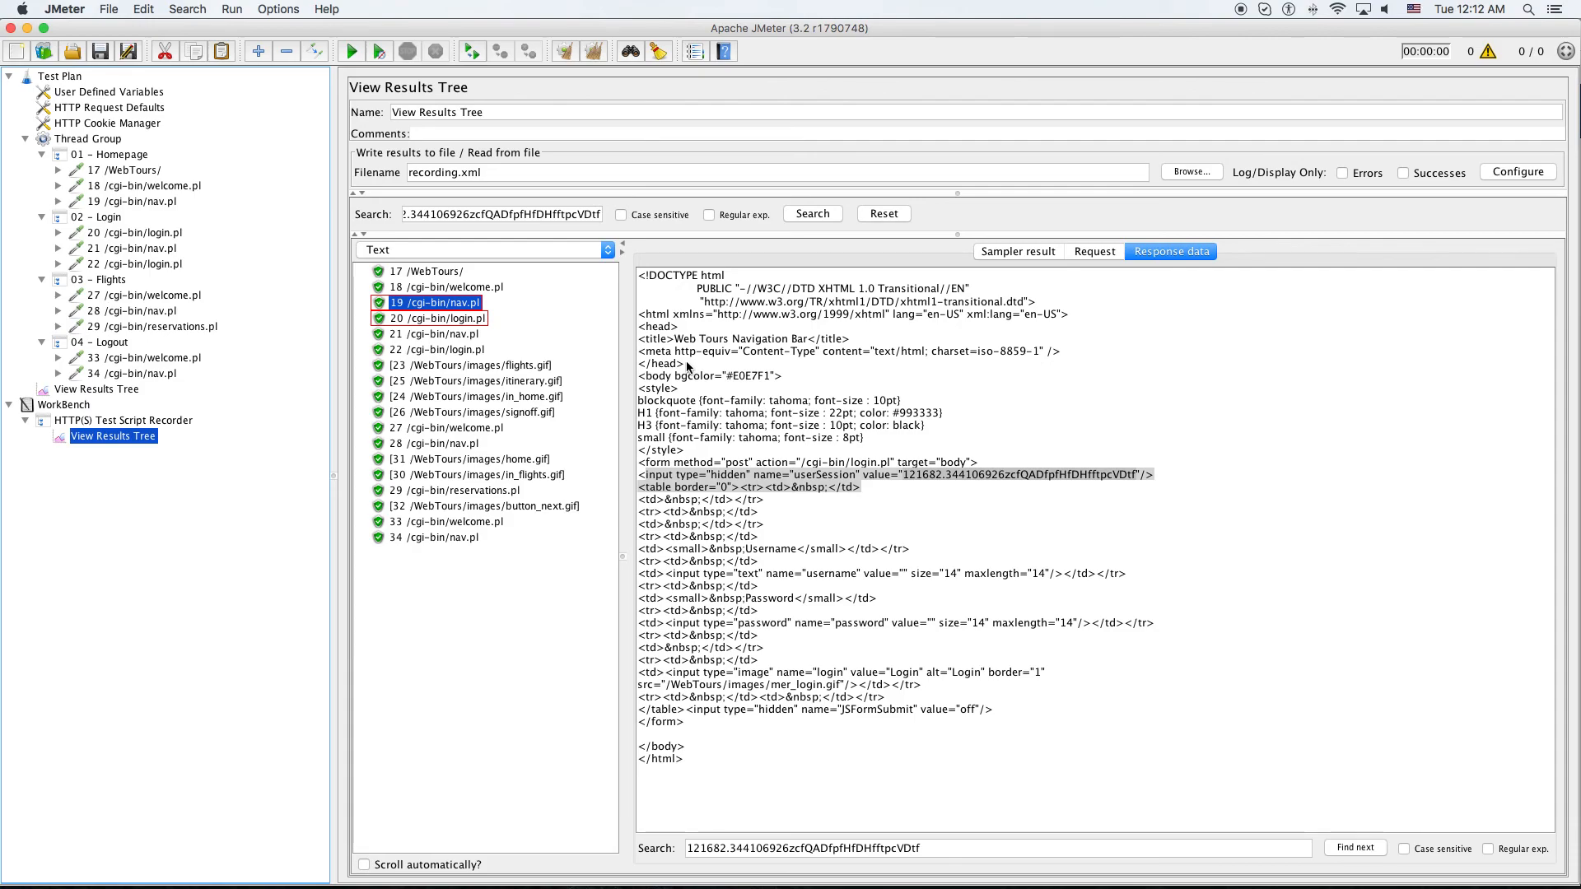
{"action": "triple_click", "coordinate": [556, 216]}
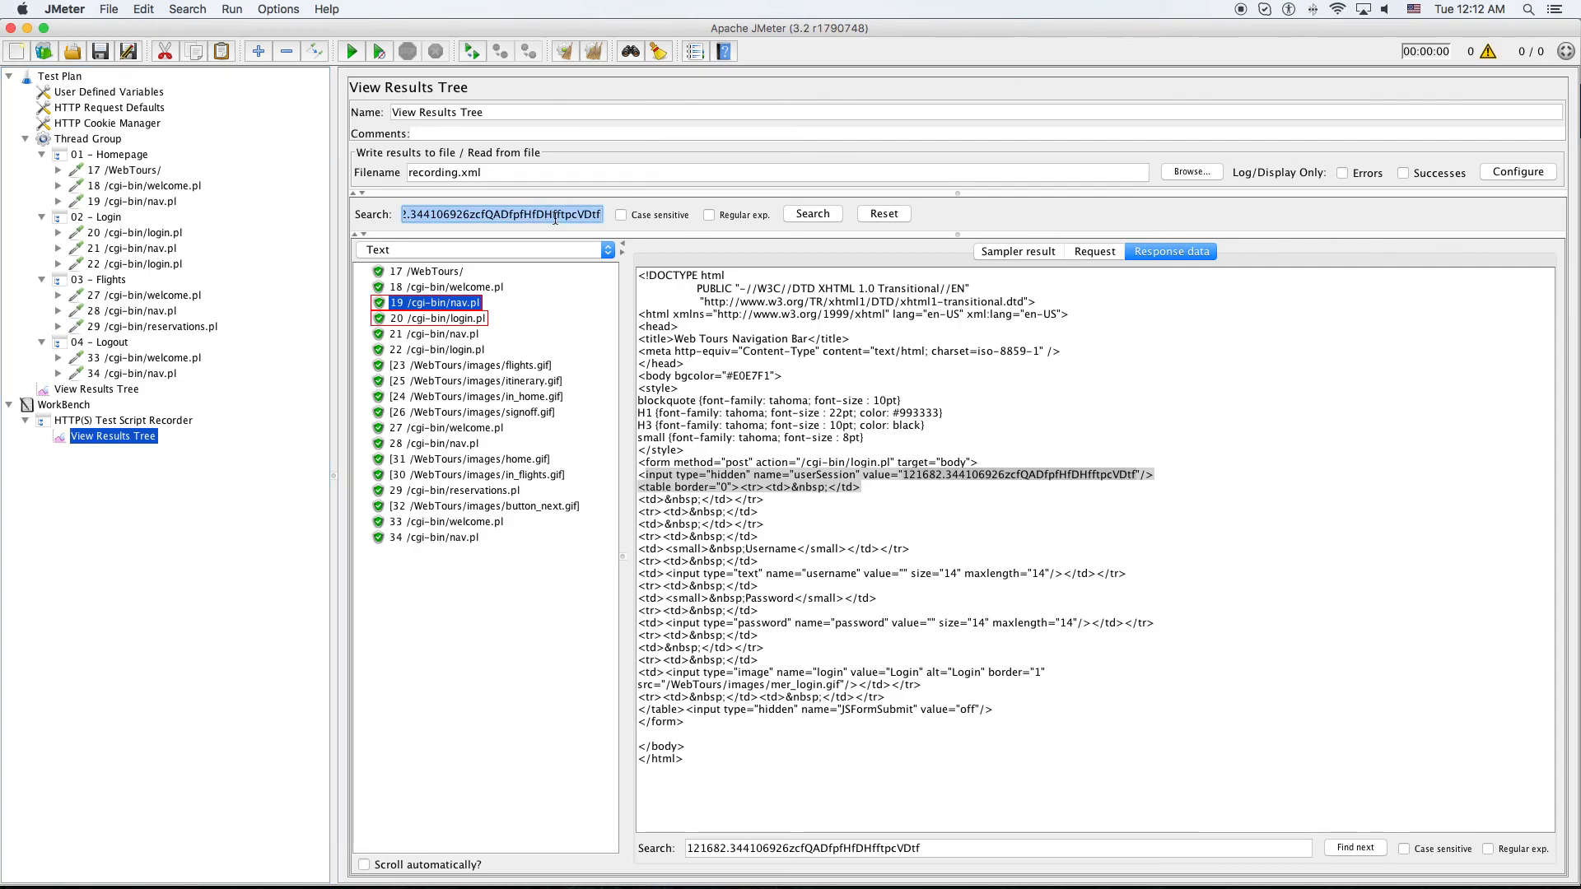
{"action": "left_click", "coordinate": [1109, 254]}
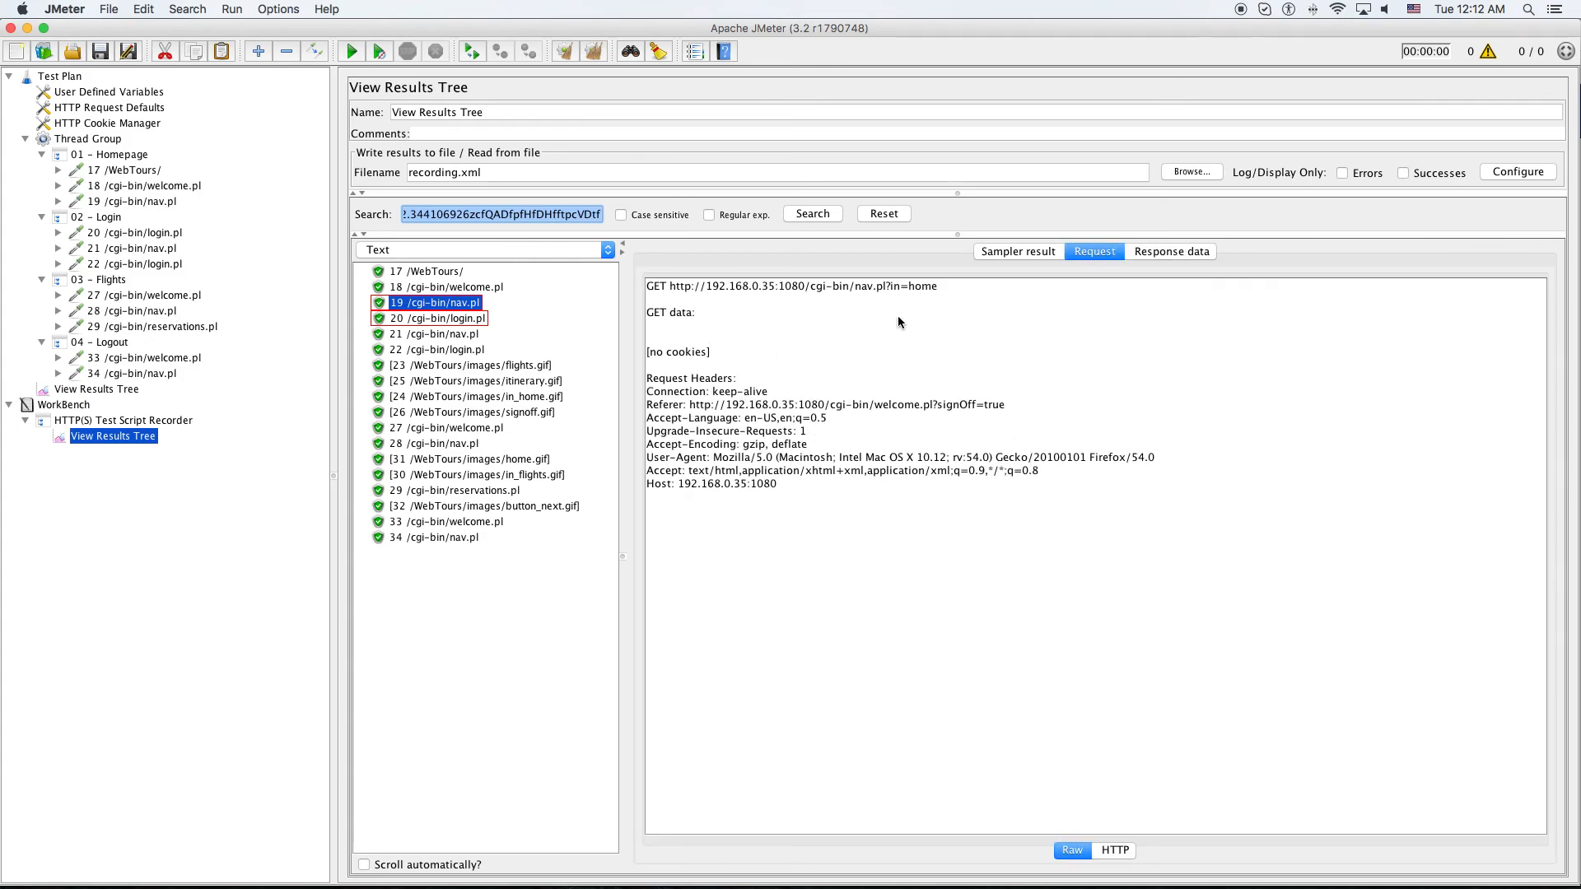
{"action": "left_click_drag", "start_coordinate": [710, 373], "coordinate": [778, 487]}
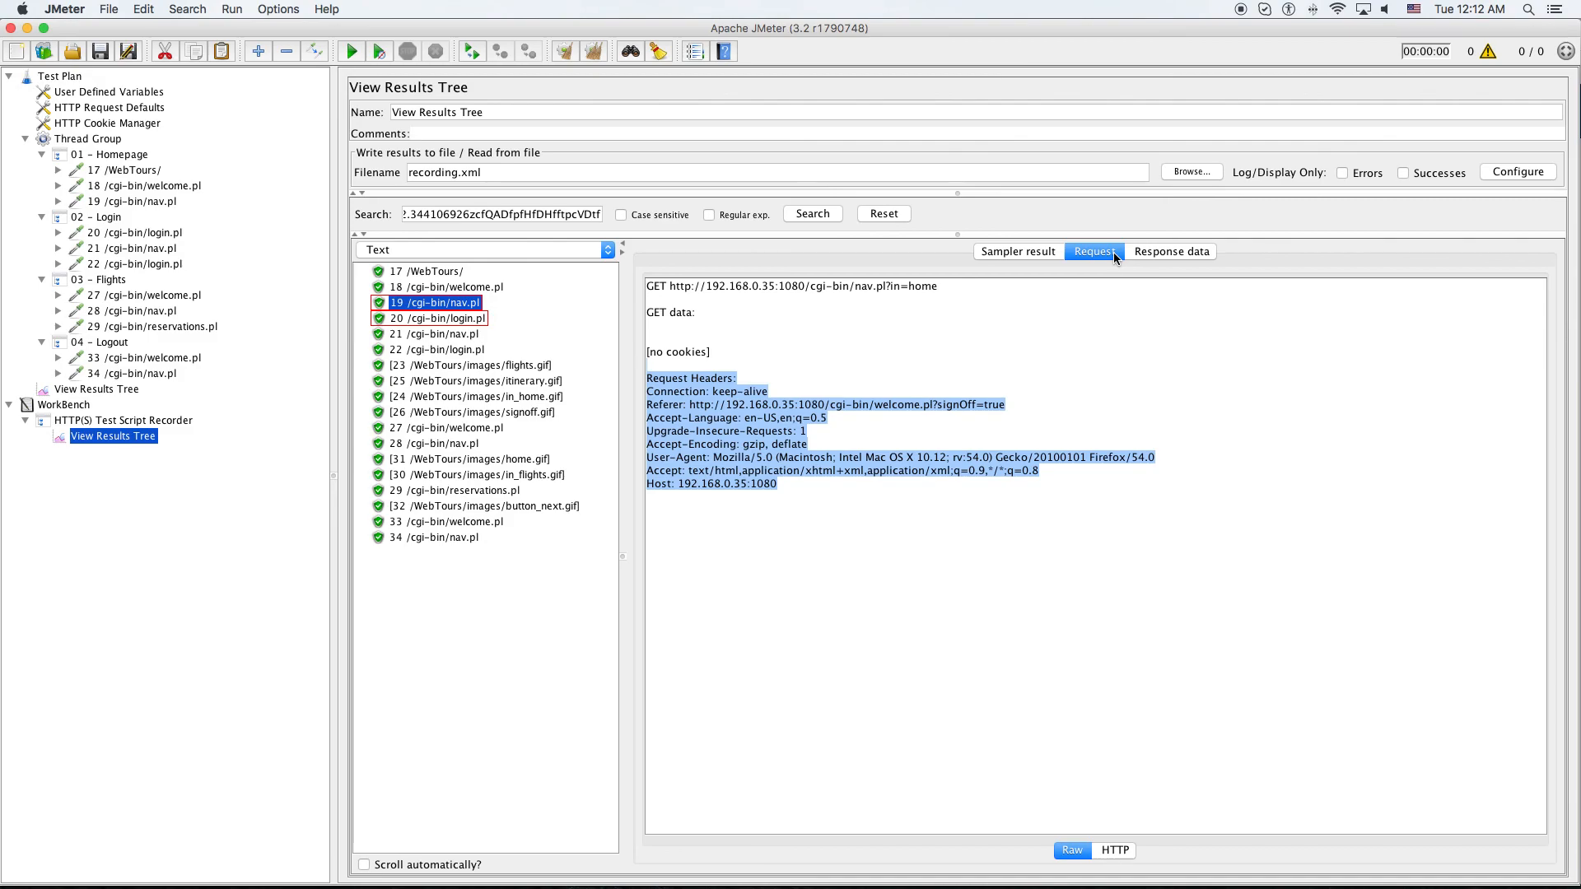
Step: Copy the hidden userSession input and the table line below it from nav.pl's response into request 19's comments, and enlarge the comments area
{"action": "left_click", "coordinate": [1175, 264]}
{"action": "left_click_drag", "start_coordinate": [872, 491], "coordinate": [636, 471]}
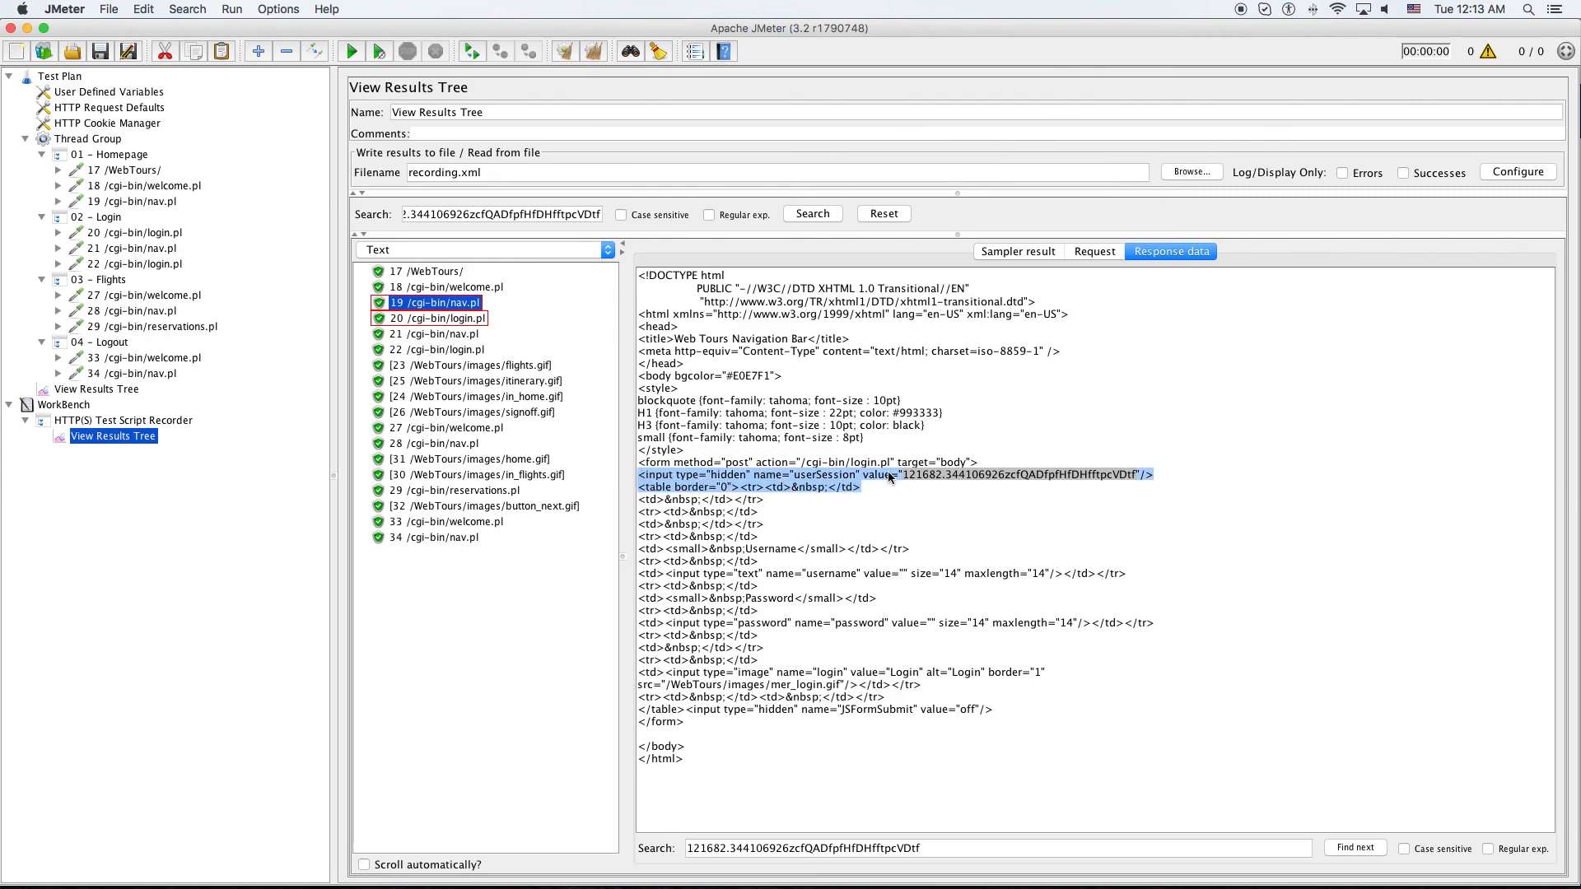
{"action": "left_click", "coordinate": [115, 202]}
{"action": "left_click", "coordinate": [483, 134]}
{"action": "type", "text": "<input type=\"hidden\" name=\"userSession\" value=\"121682.344106926zcfQADfpfHfDHfftpcVDtf\"/>"}
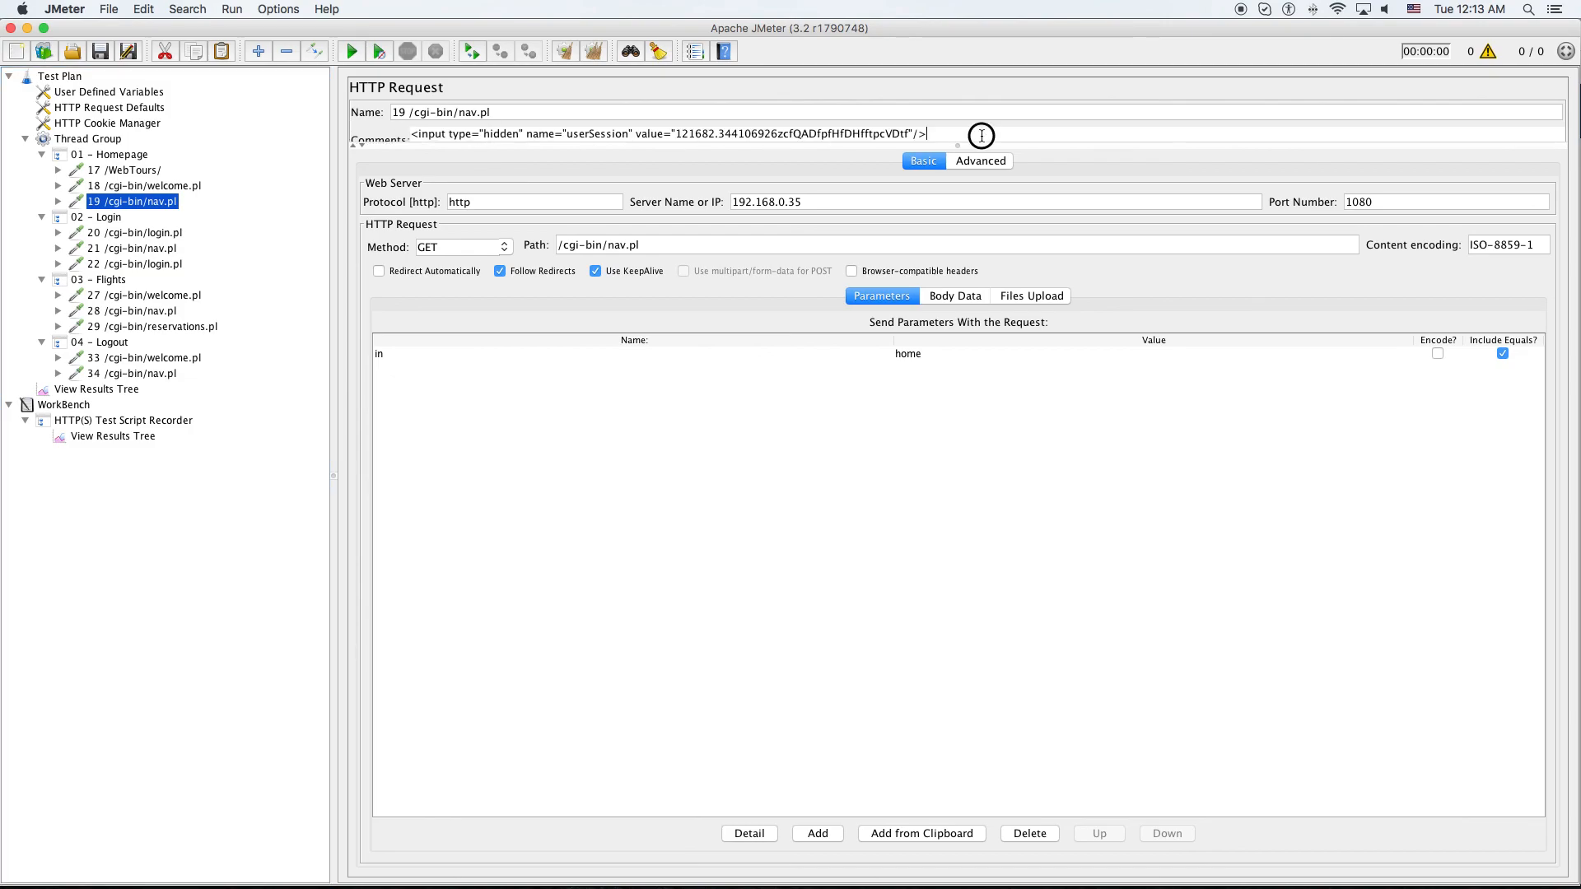
{"action": "mouse_move", "coordinate": [968, 147]}
{"action": "left_mouse_down"}
{"action": "mouse_move", "coordinate": [965, 220]}
{"action": "mouse_move", "coordinate": [961, 163]}
{"action": "left_mouse_up"}
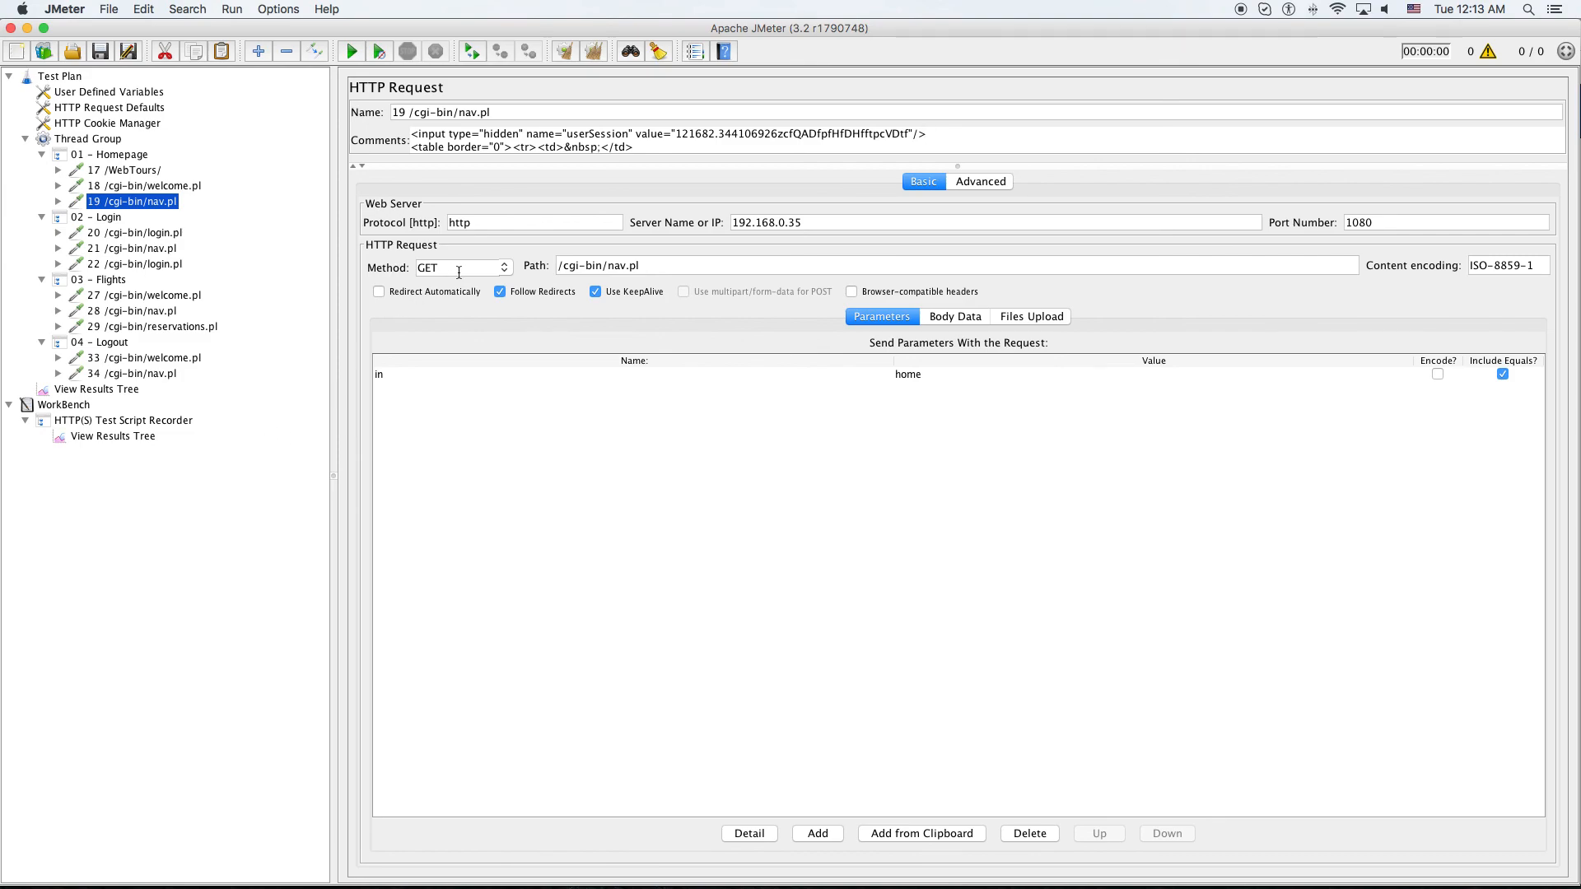
Step: Select the entire comment text of the 19 /cgi-bin/nav.pl request
{"action": "left_click", "coordinate": [642, 141]}
{"action": "key", "text": "super+a"}
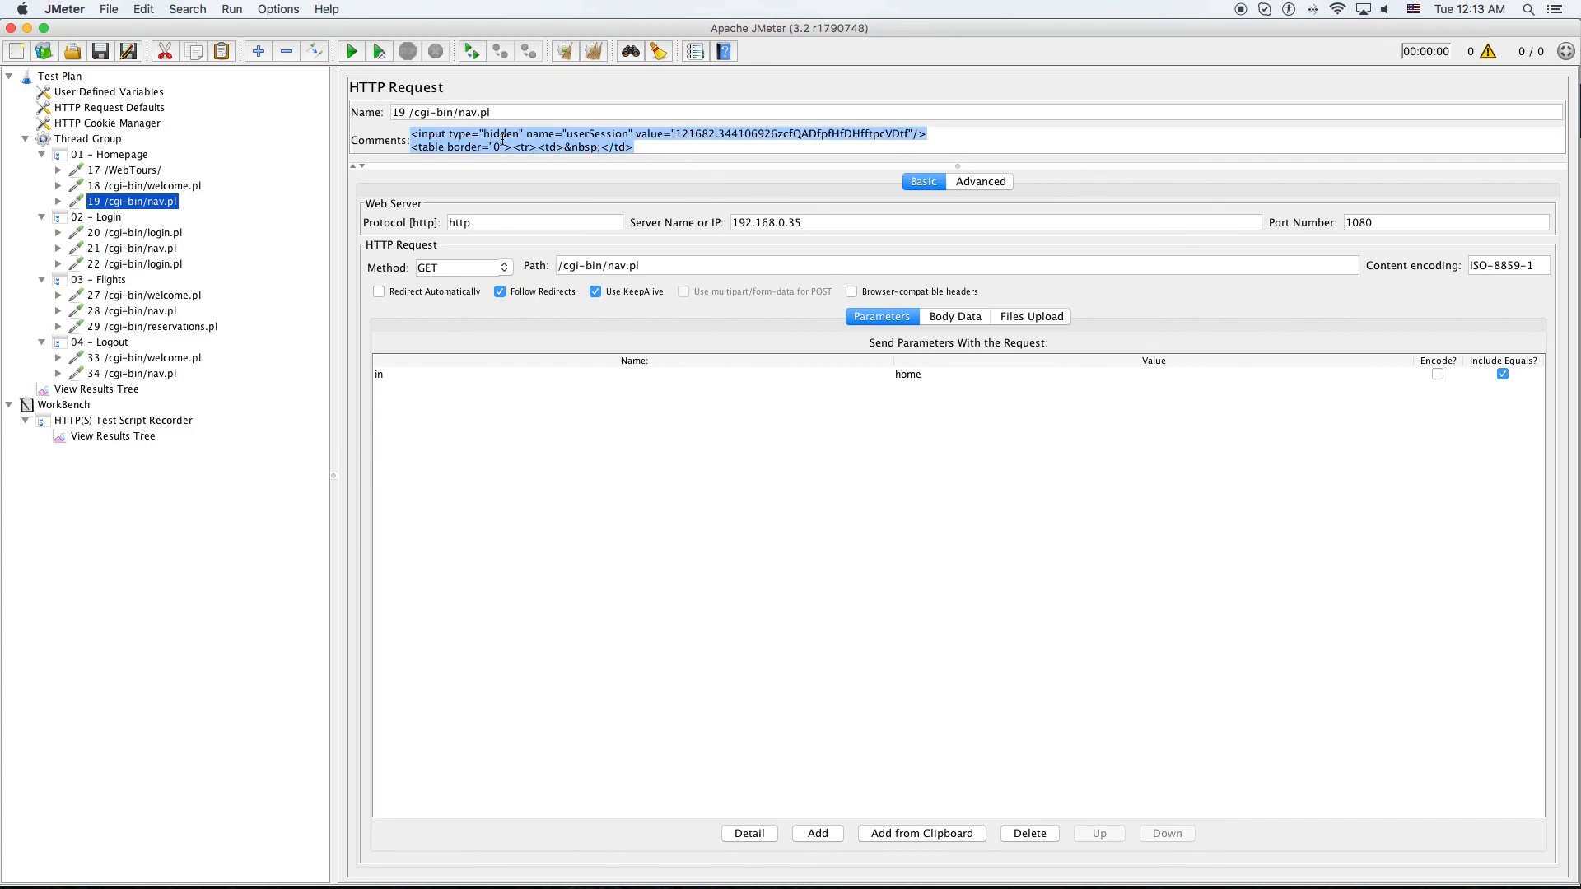